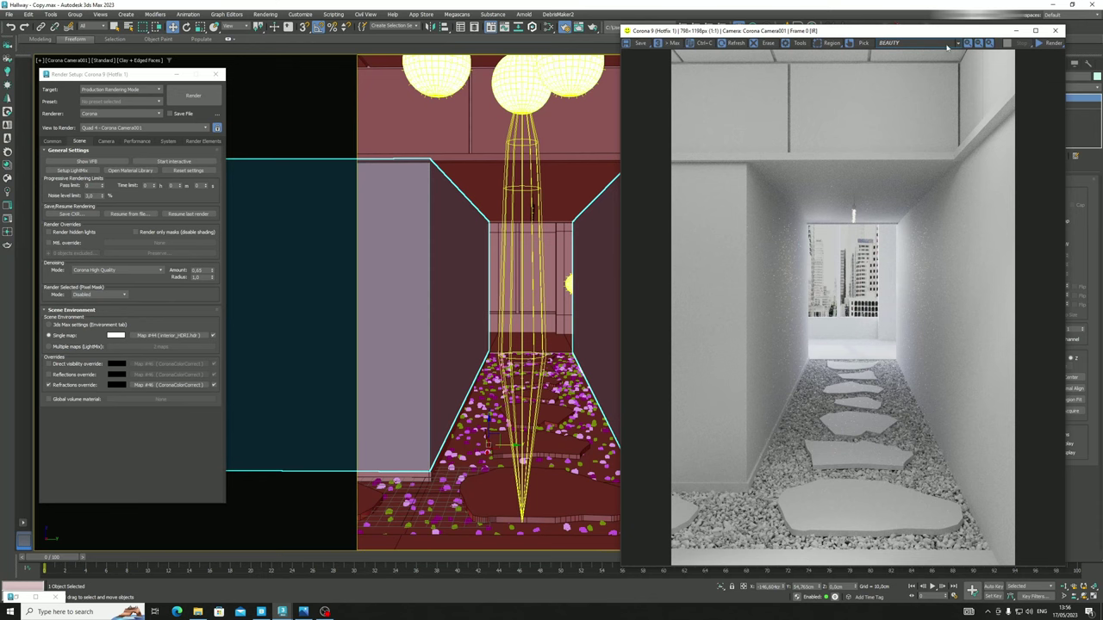
Examine the frame buffer's tone mapping settings and presets, and the reference image 11.11.png
left_click(990, 43)
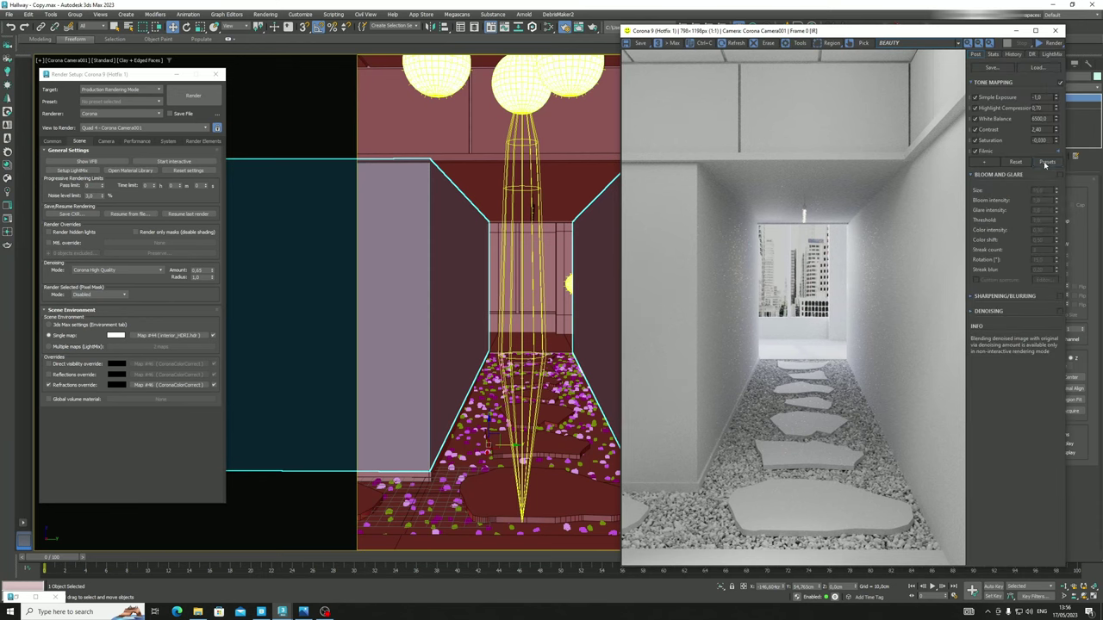
left_click(1045, 163)
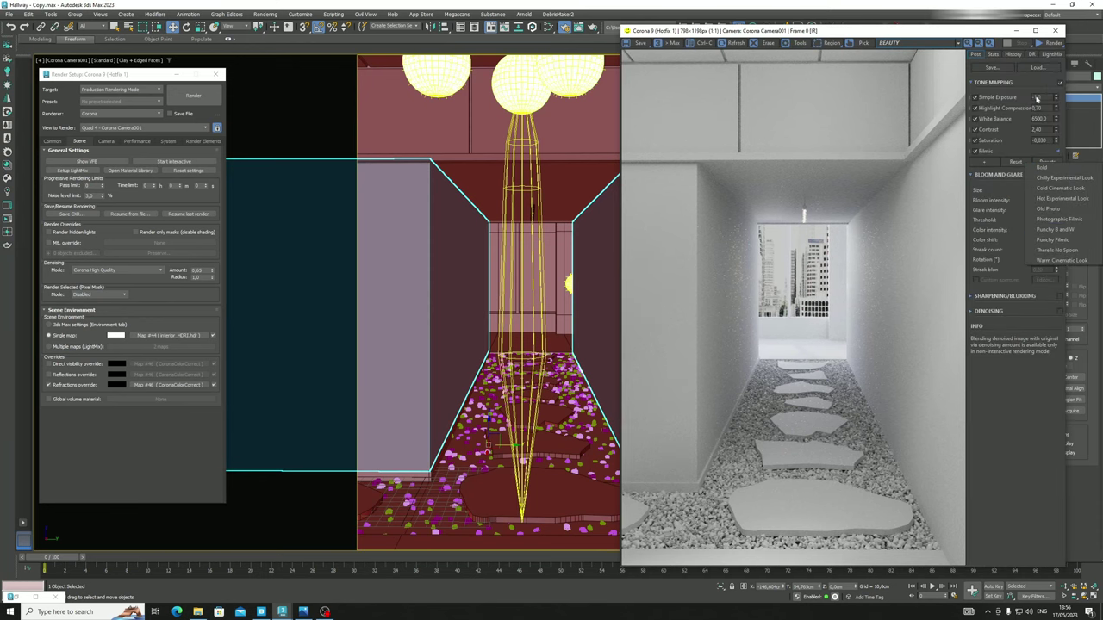
left_click(1037, 97)
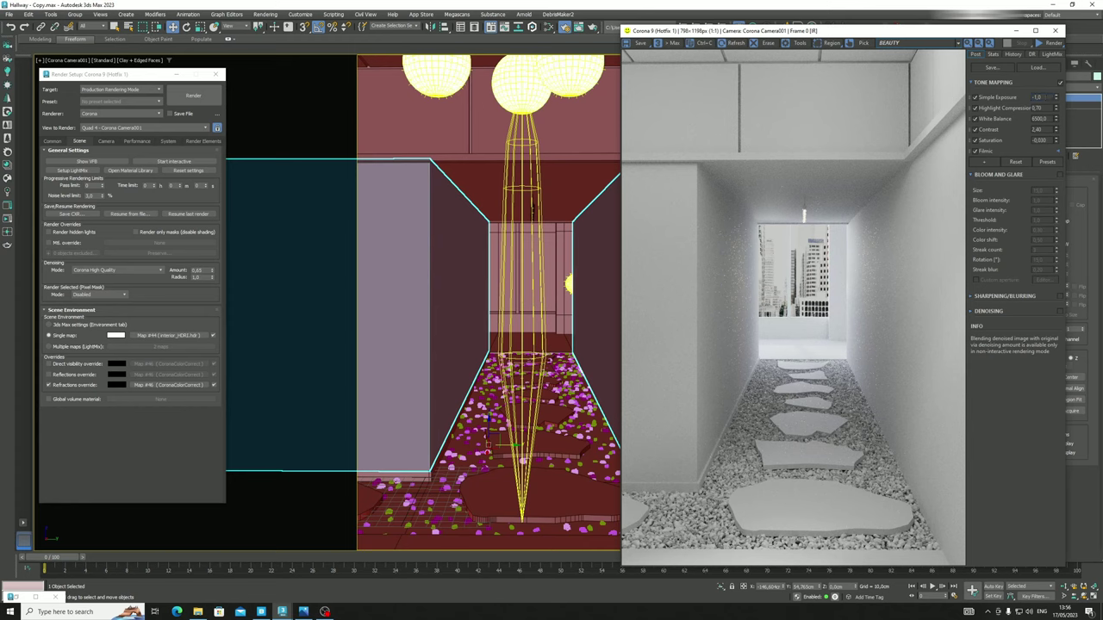
left_click(303, 612)
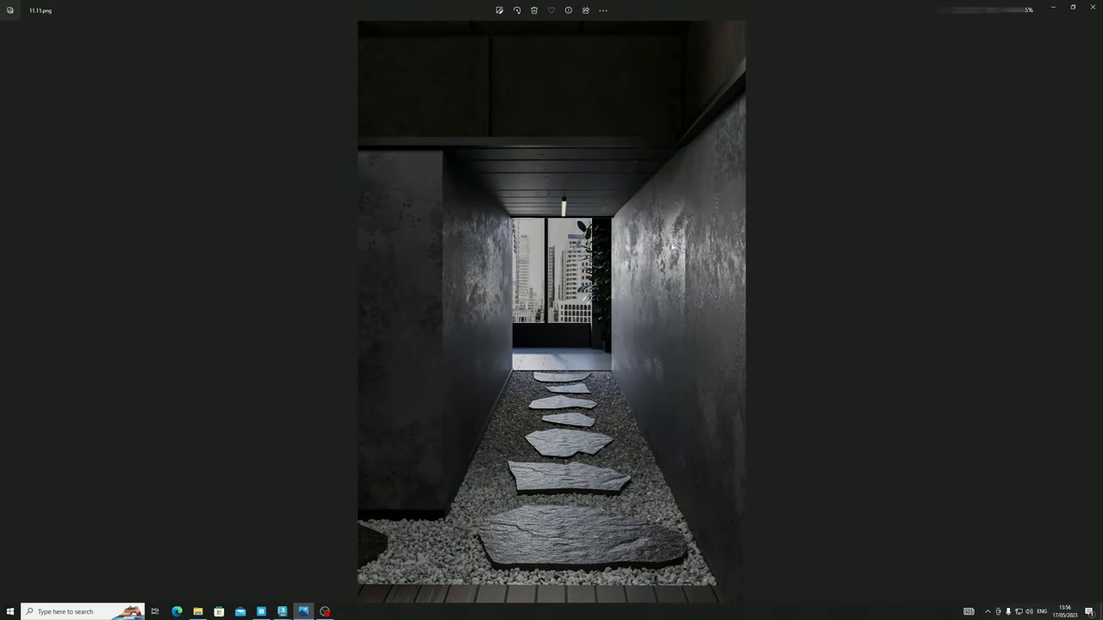
left_click(1052, 7)
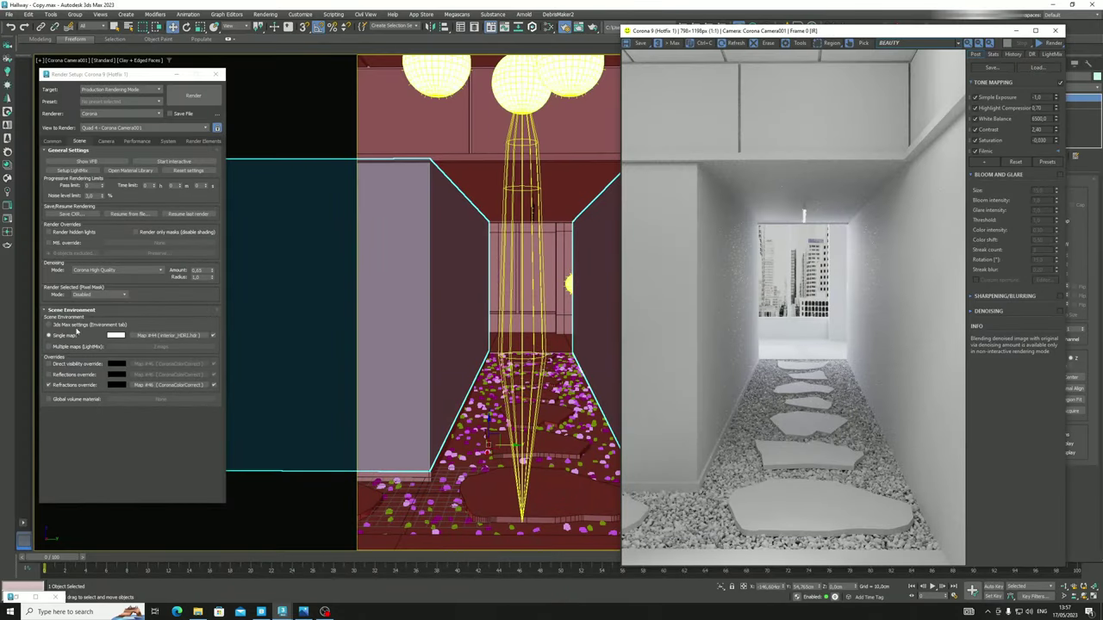
Examine the background Bitmap and its CoronaColorCorrect map used for the refractions override in the Slate Material Editor, and close the editor
key("m")
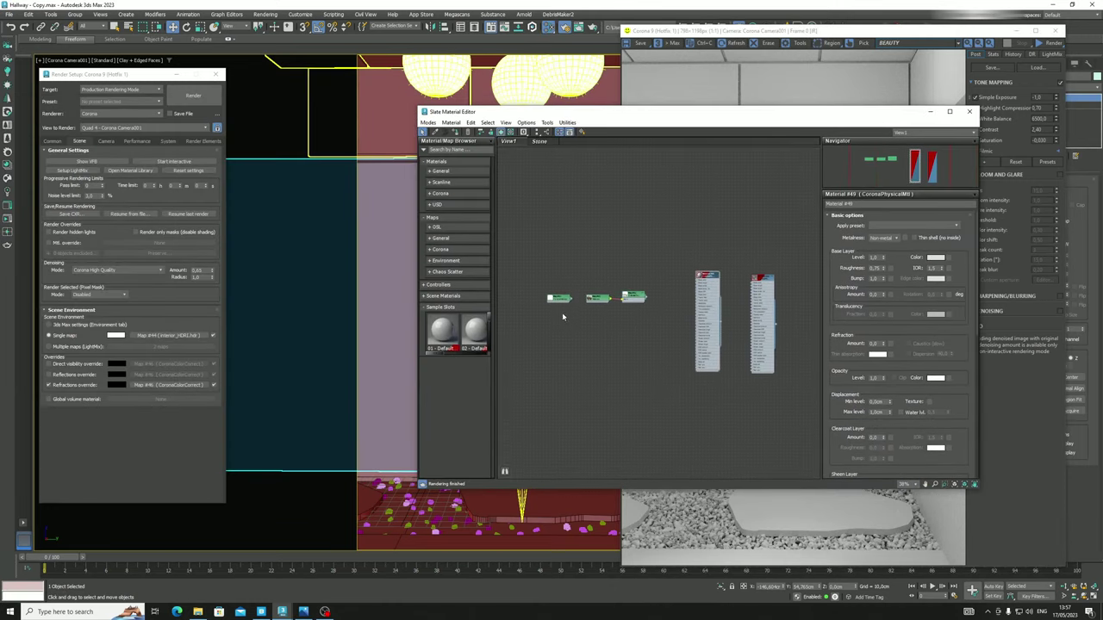
scroll(558, 313, "up", 2)
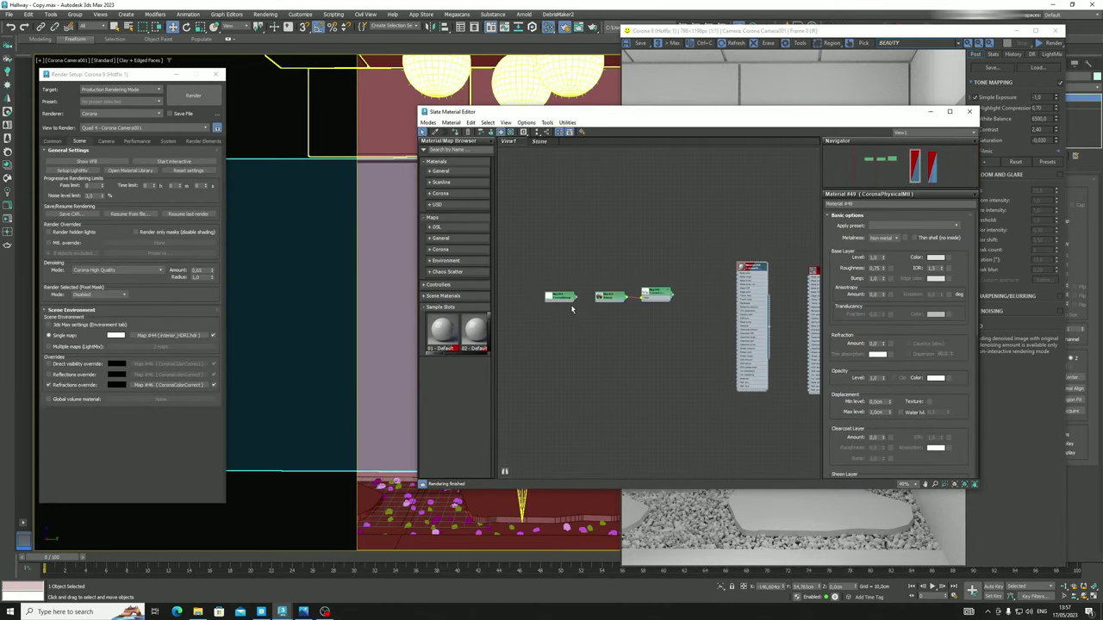
middle_click_drag(584, 309, 565, 283)
scroll(577, 285, "up", 7)
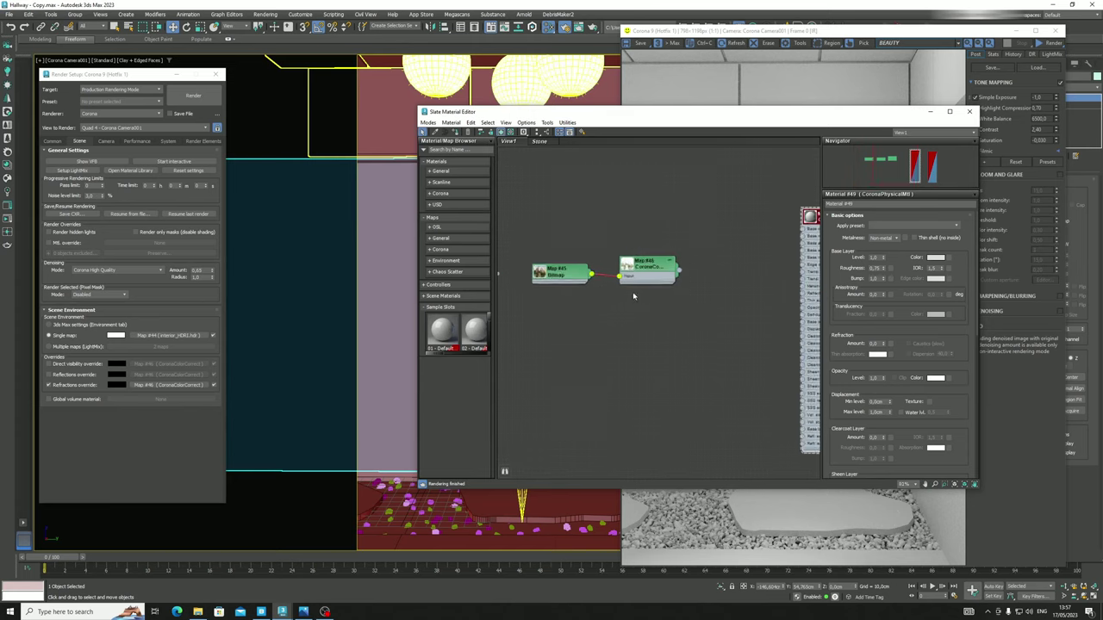
double_click(603, 257)
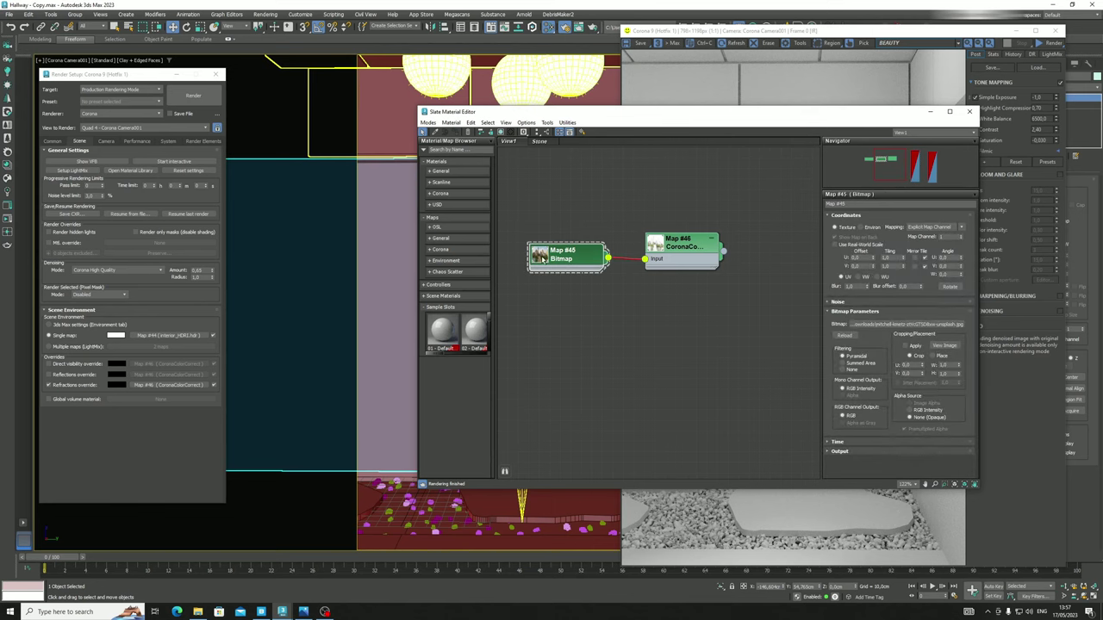
double_click(701, 248)
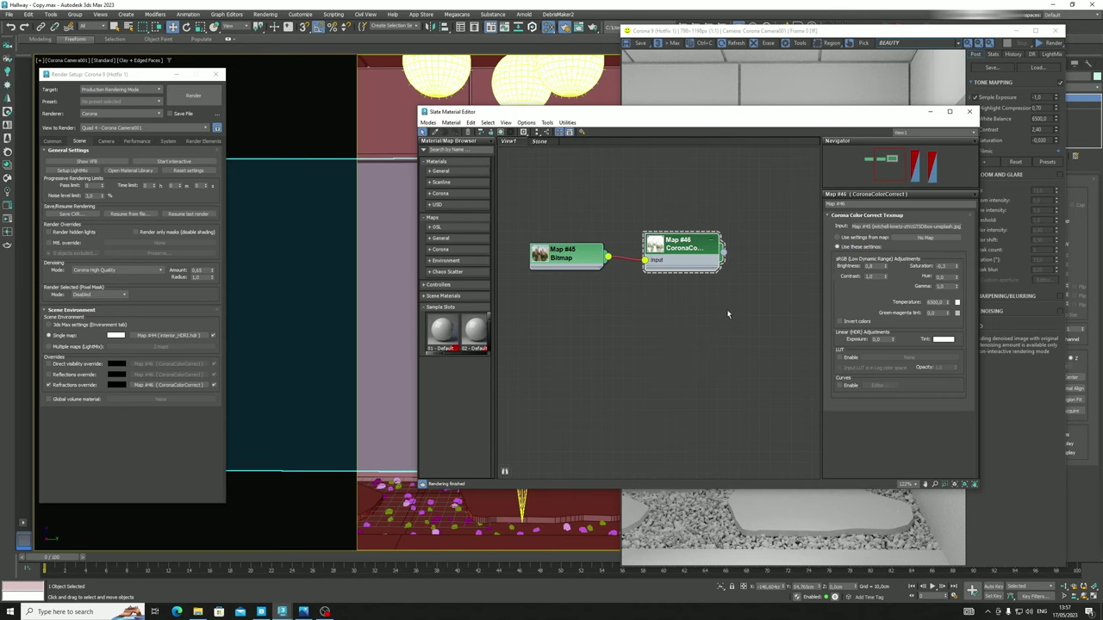
scroll(706, 285, "up", 1)
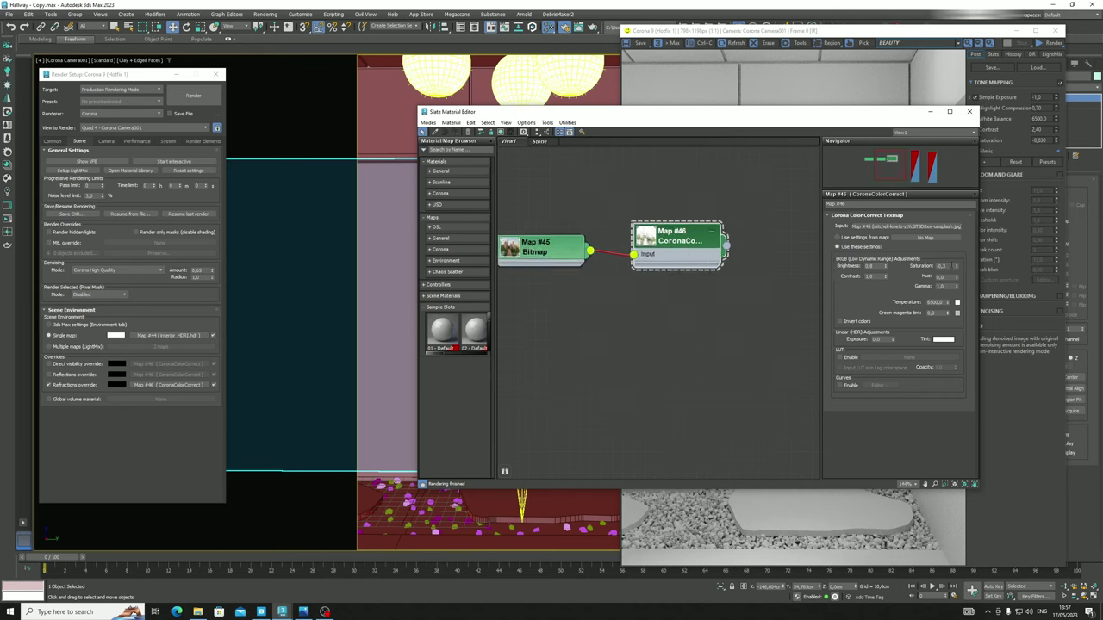
left_click_drag(726, 247, 193, 389)
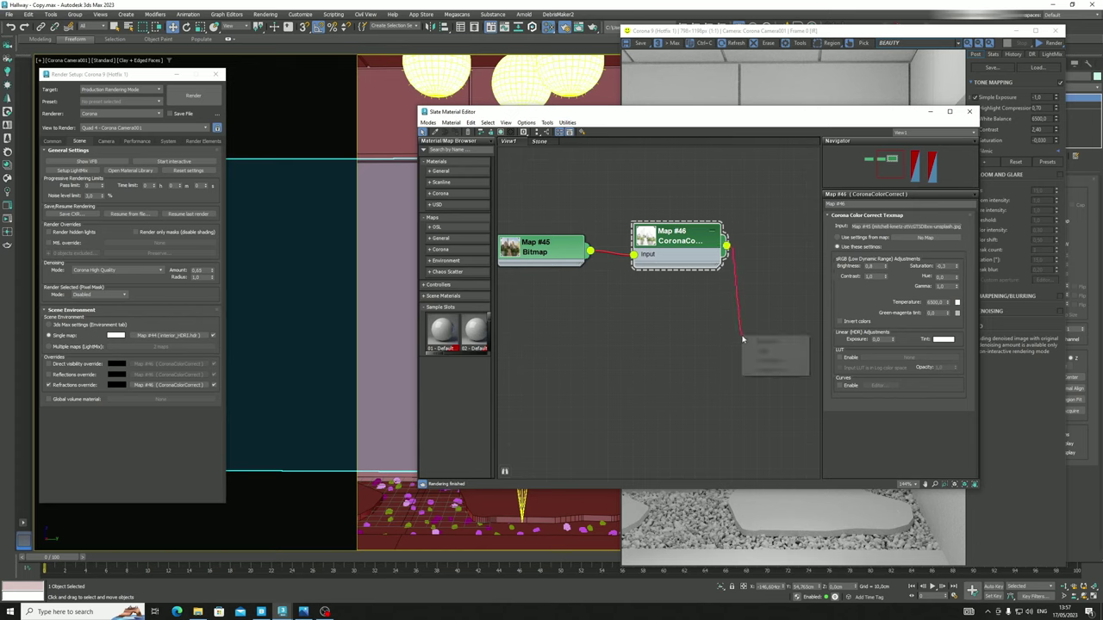
scroll(750, 260, "down", 3)
scroll(700, 258, "down", 2)
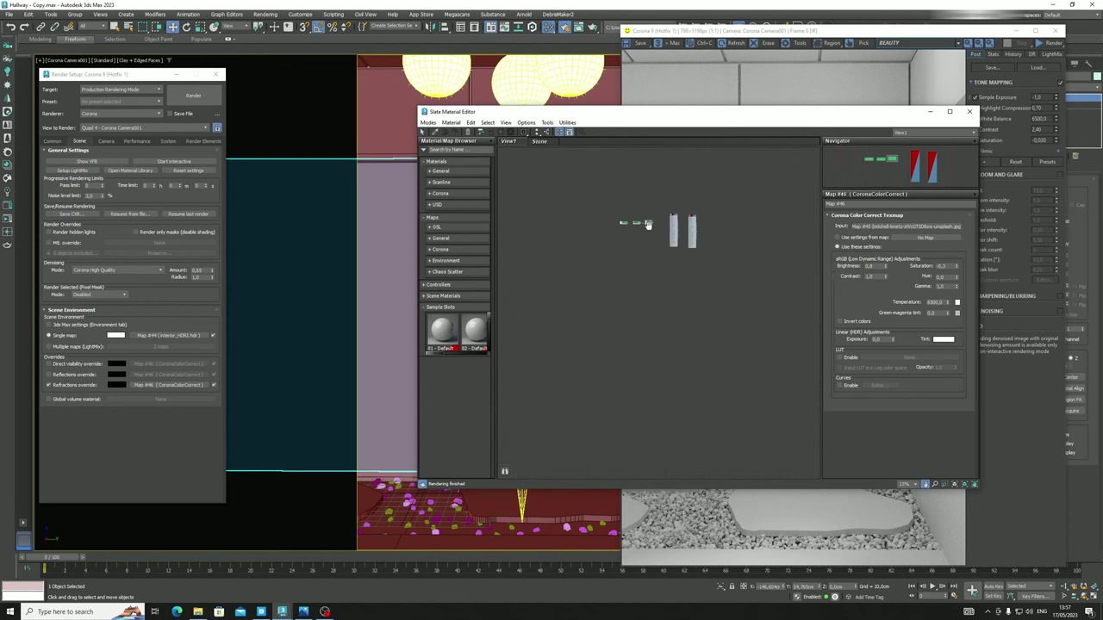
left_click(969, 111)
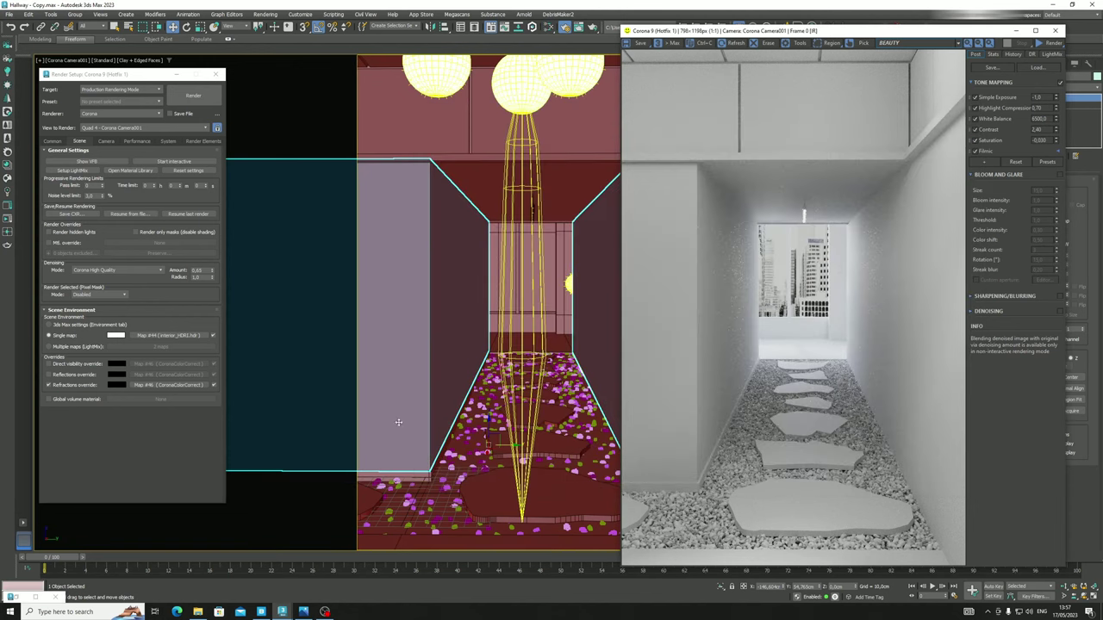
Switch to Quixel Bridge and export the favorite Stained Concrete Floor surface at 4K resolution to 3ds Max
left_click(262, 612)
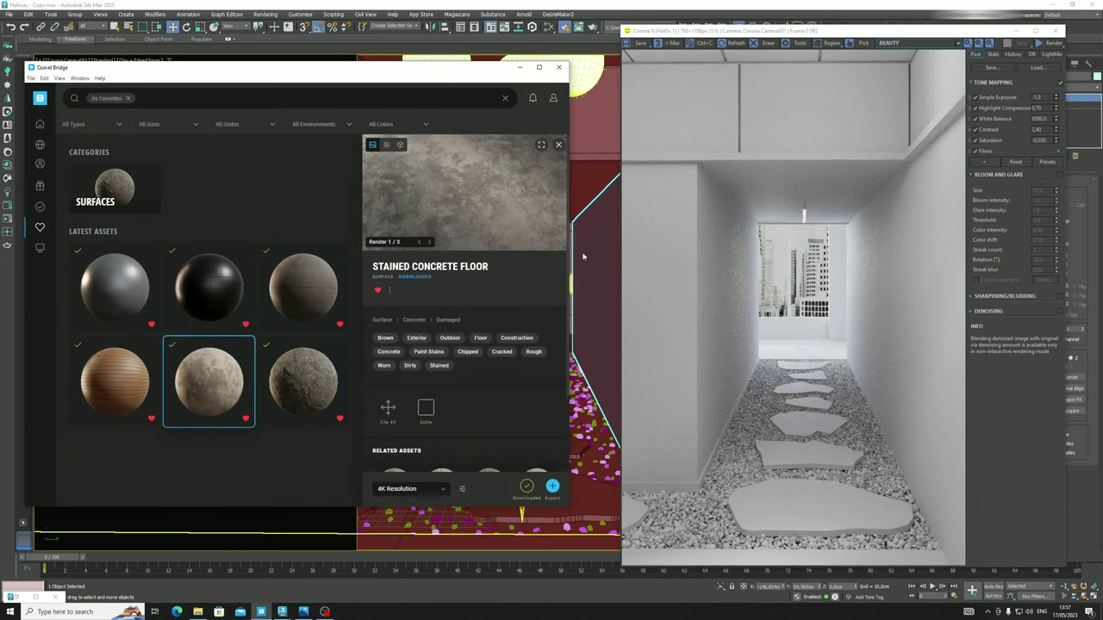
left_click(283, 463)
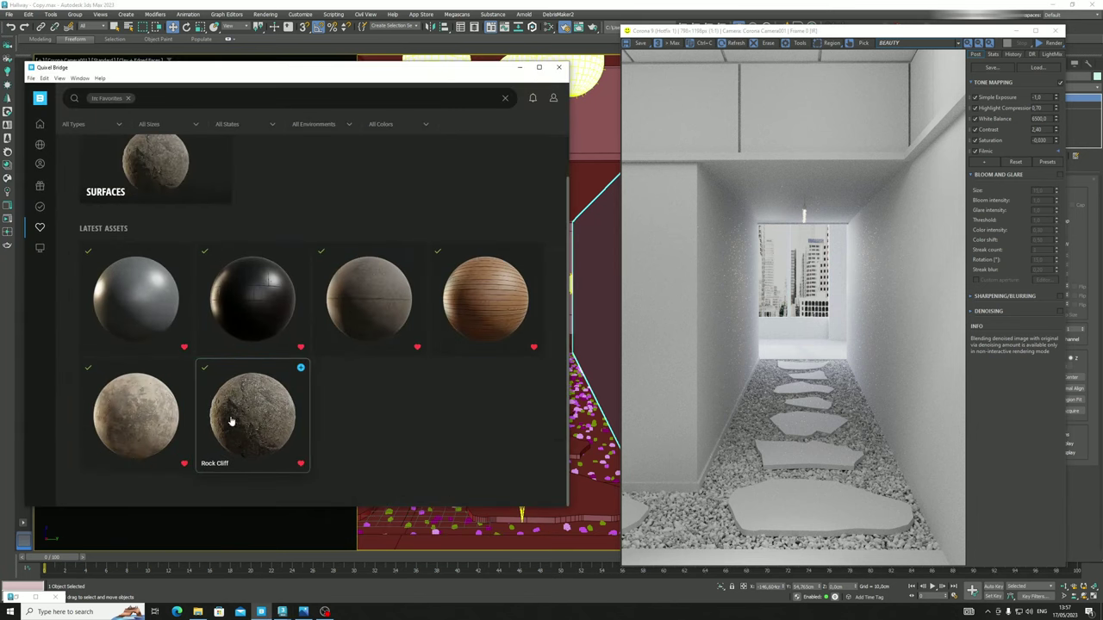
left_click(164, 418)
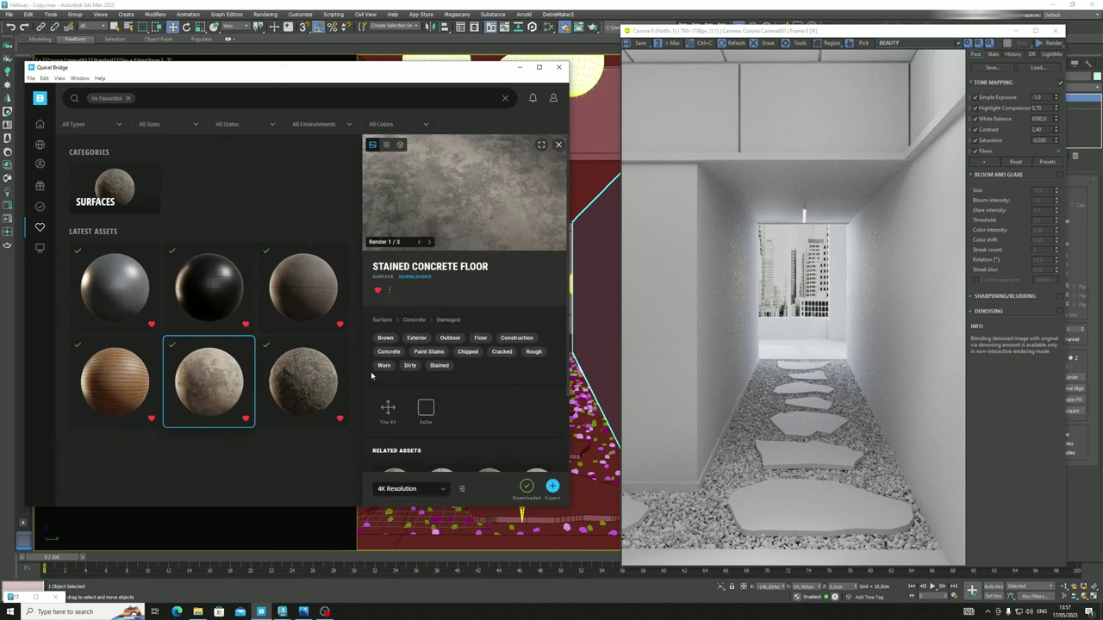
left_click(552, 486)
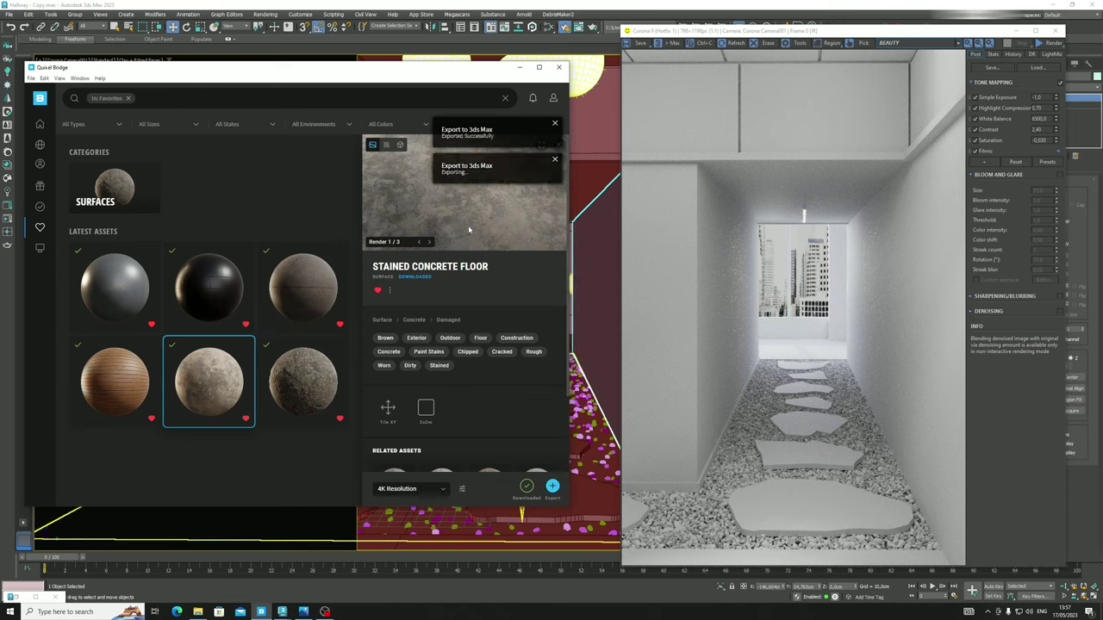
left_click(518, 67)
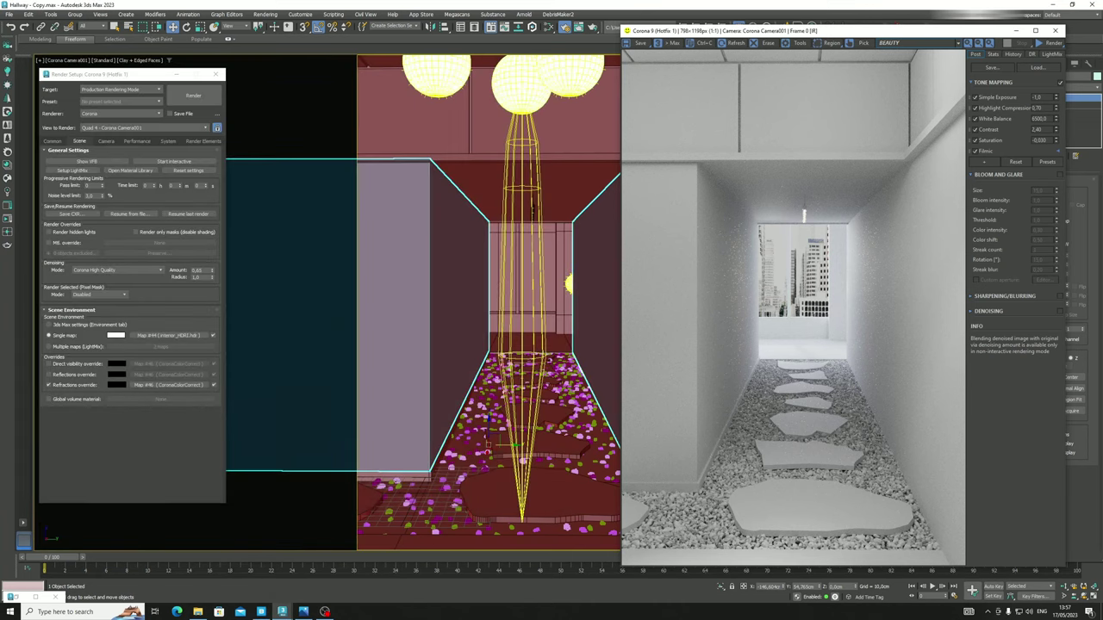
Start the interactive render of the camera view and shift the frame buffer window to uncover more of the viewport
left_click(1046, 45)
left_click(523, 444)
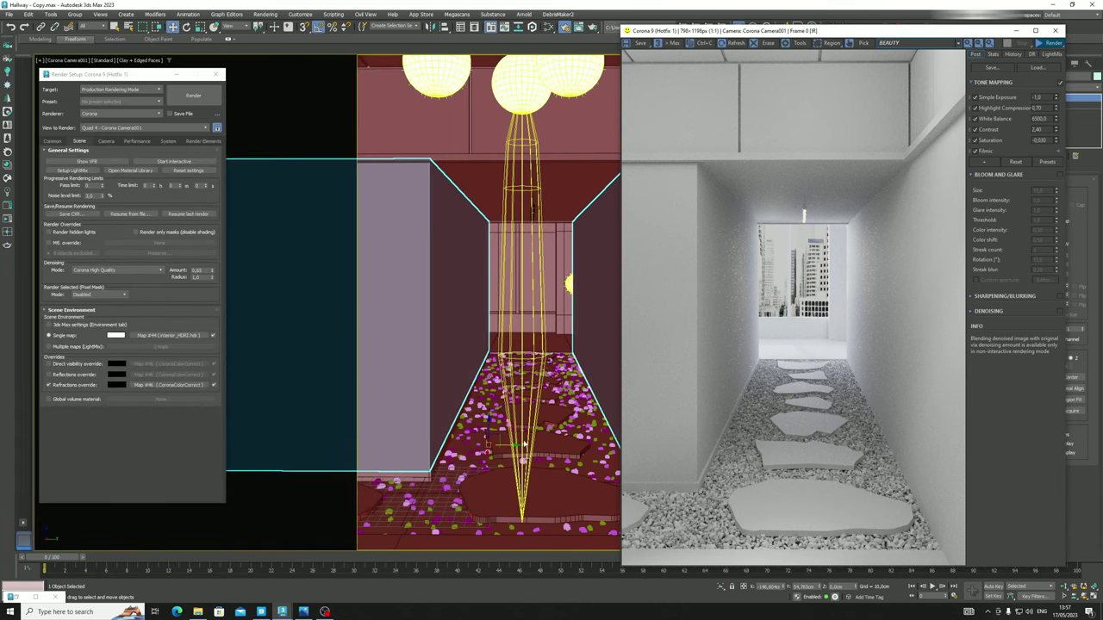
left_click(801, 43)
left_click_drag(823, 30, 887, 29)
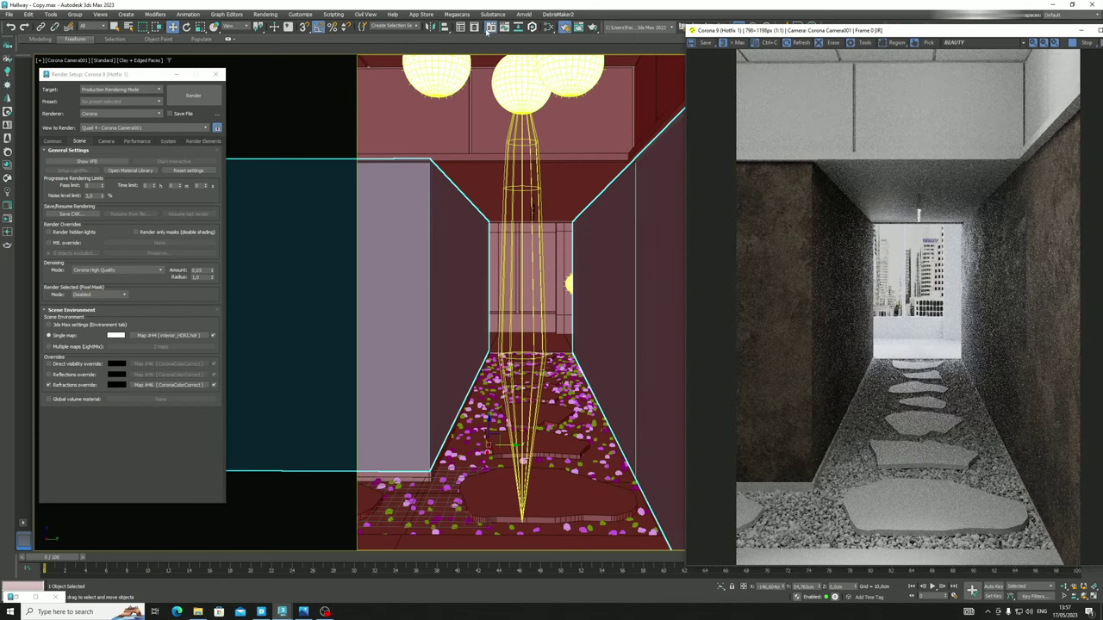
Locate the imported concrete material in the Slate Material Editor and move its AO, Albedo and Multiply nodes farther from the material node
left_click(547, 27)
scroll(706, 340, "up", 3)
middle_click_drag(707, 340, 604, 306)
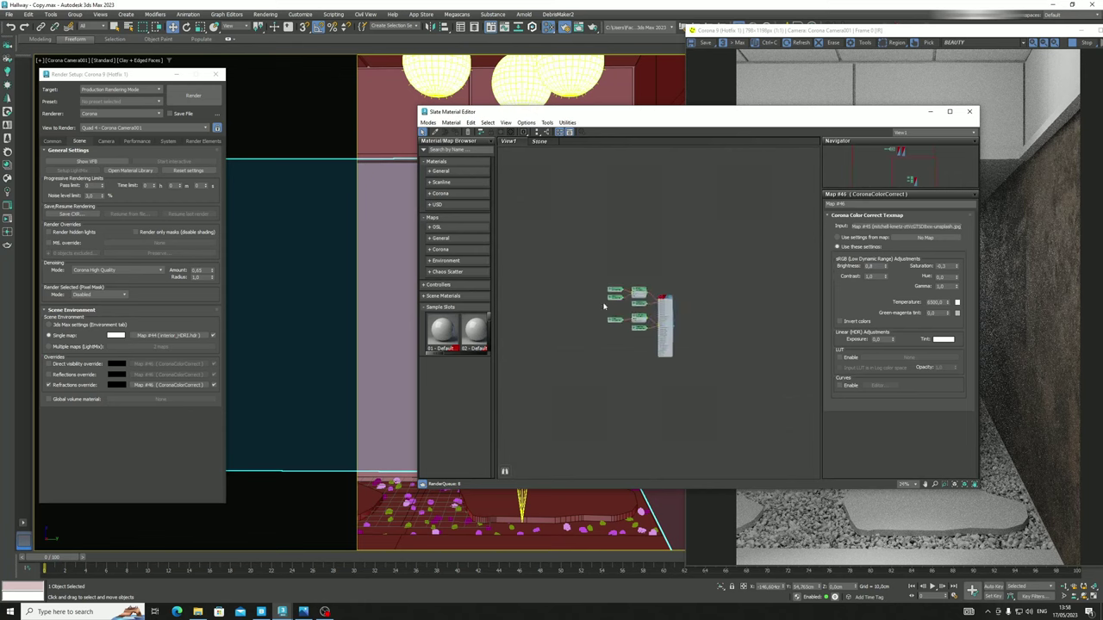
left_click_drag(708, 267, 572, 374)
scroll(624, 364, "down", 5)
scroll(625, 364, "up", 5)
middle_click_drag(654, 326, 707, 188)
middle_click_drag(719, 243, 762, 320)
scroll(714, 349, "down", 3)
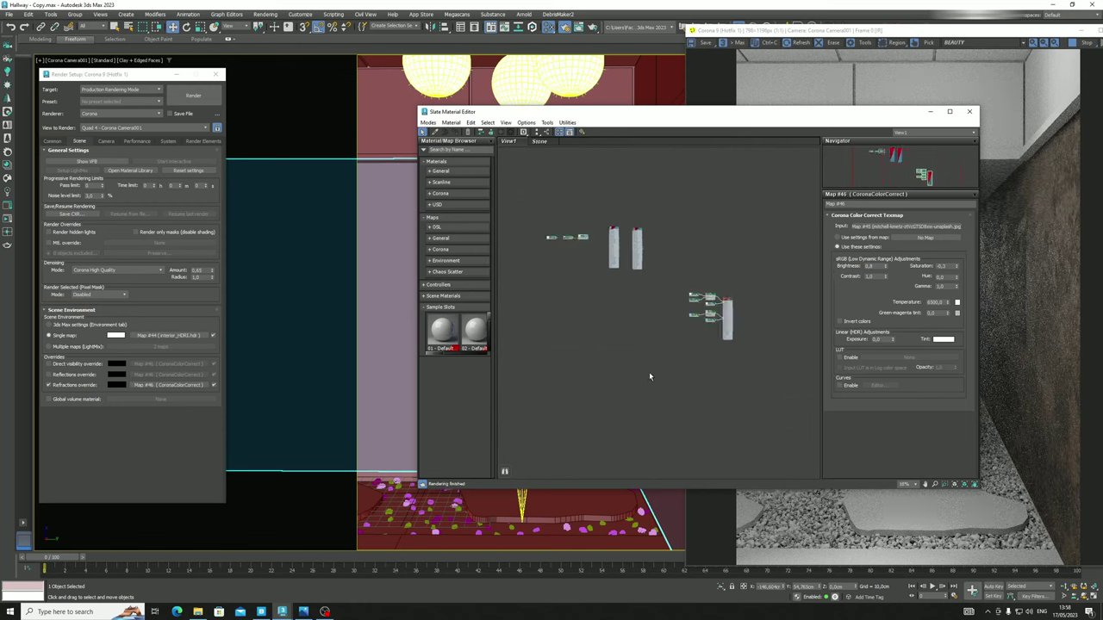
scroll(650, 367, "up", 5)
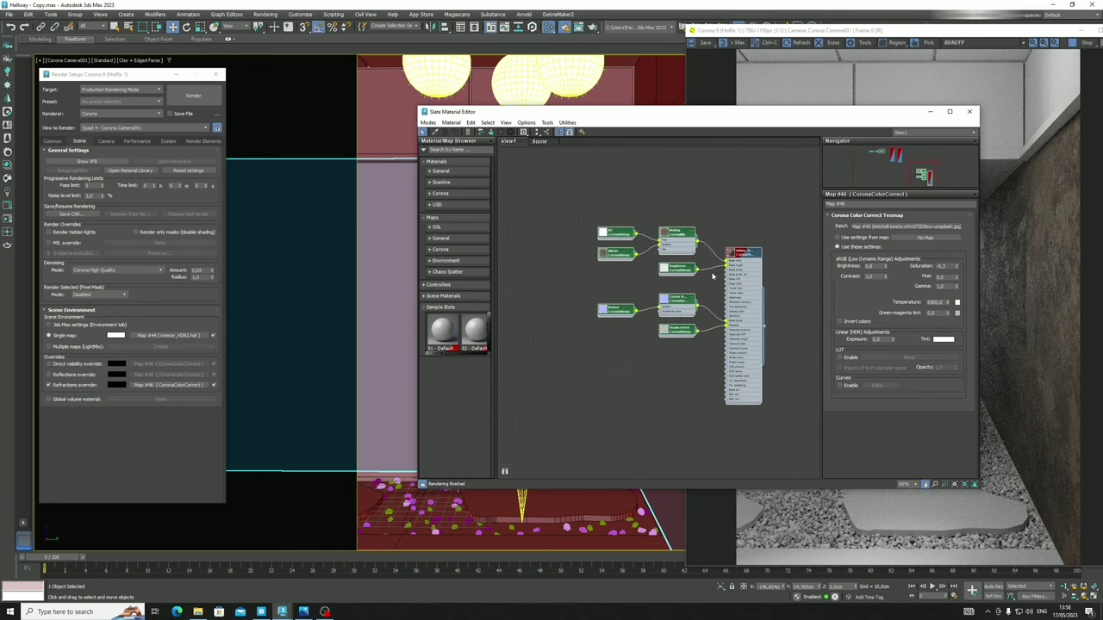
scroll(695, 281, "up", 3)
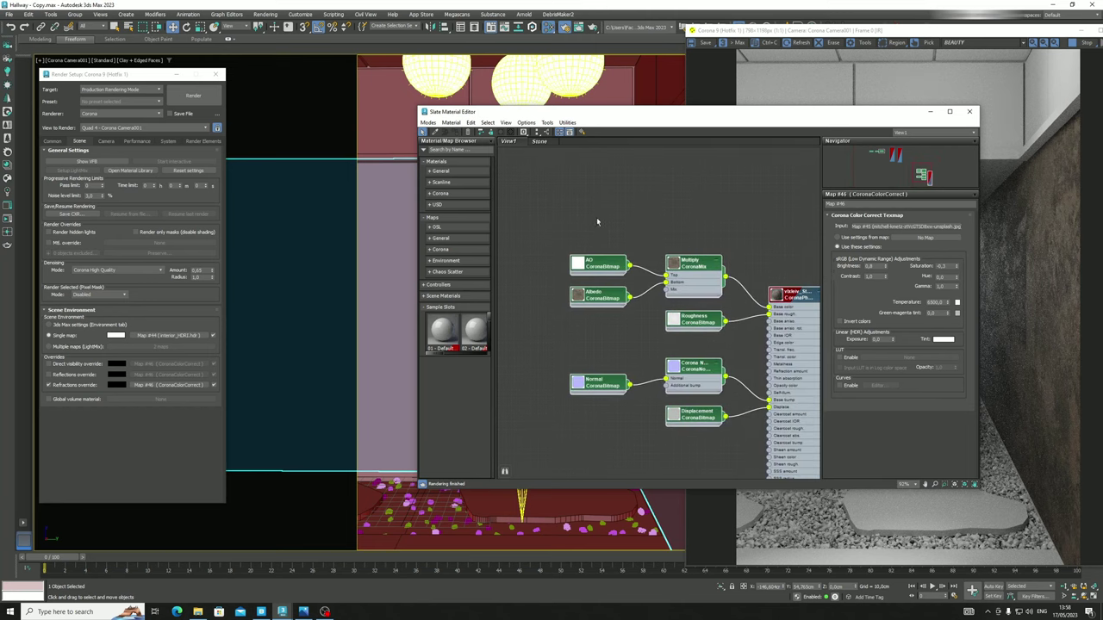
left_click_drag(695, 277, 631, 252)
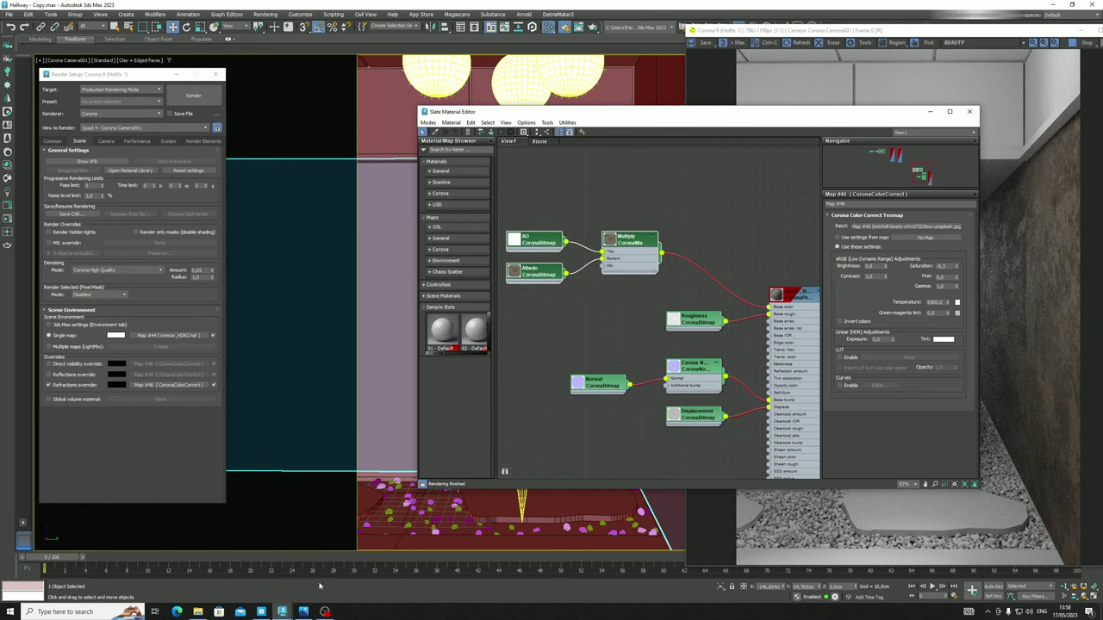
Check the wall finish in the reference image and move the Slate Material Editor clear of the render
left_click(305, 612)
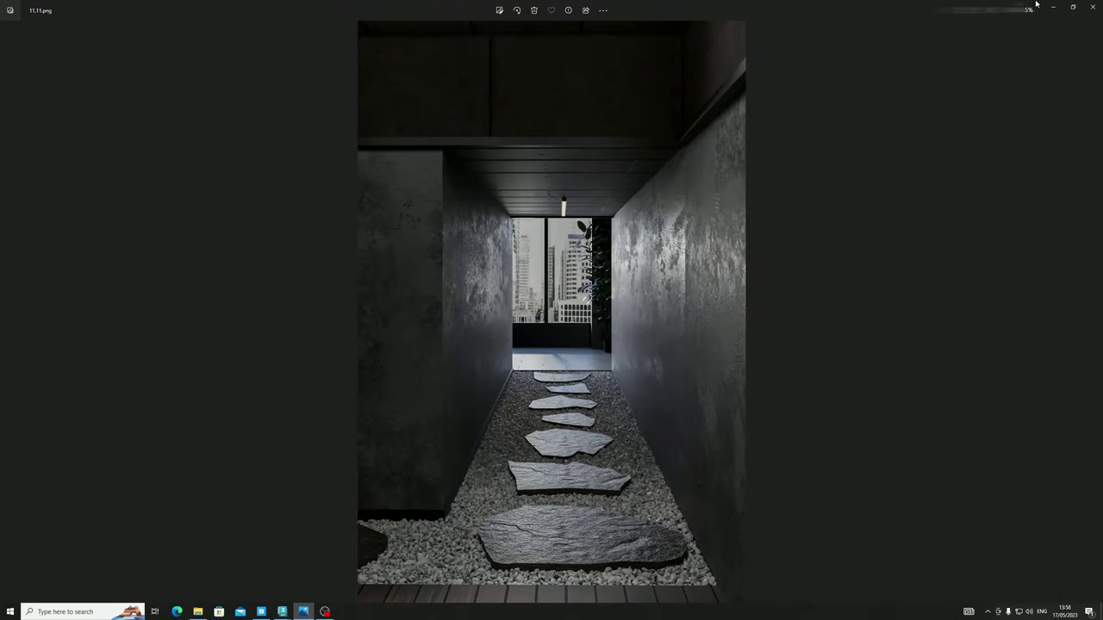
left_click(1053, 7)
left_click_drag(733, 113, 413, 87)
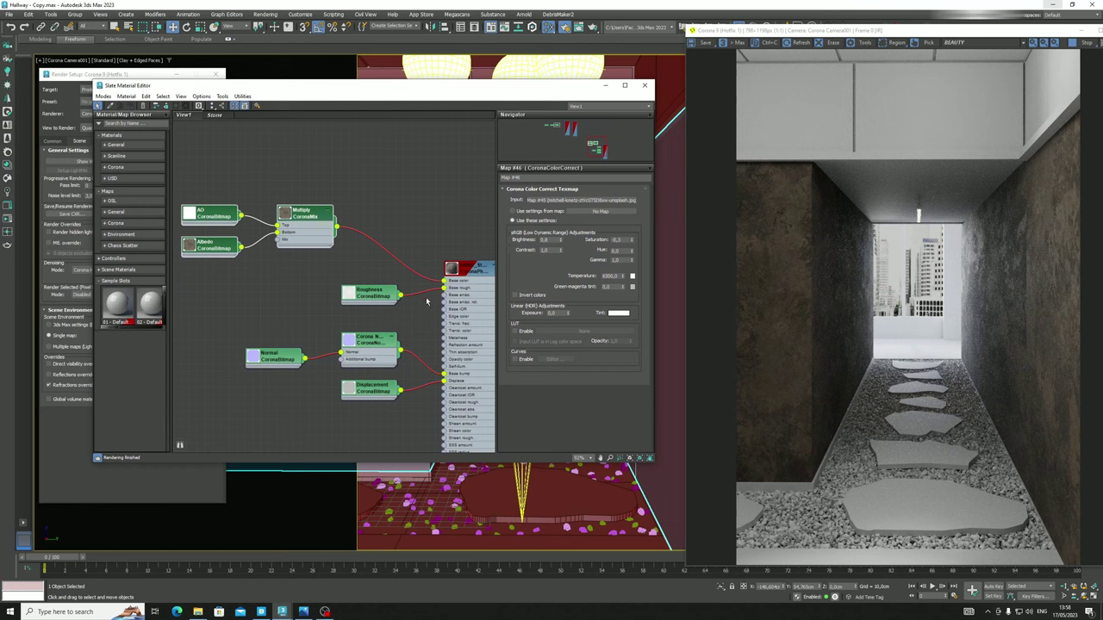
Make room by shifting the Roughness node, and insert a CoronaColorCorrect map between the Multiply map and the concrete material's Base color
scroll(428, 298, "down", 2)
mouse_move(436, 301)
middle_mouse_down()
mouse_move(424, 287)
mouse_move(453, 312)
middle_mouse_up()
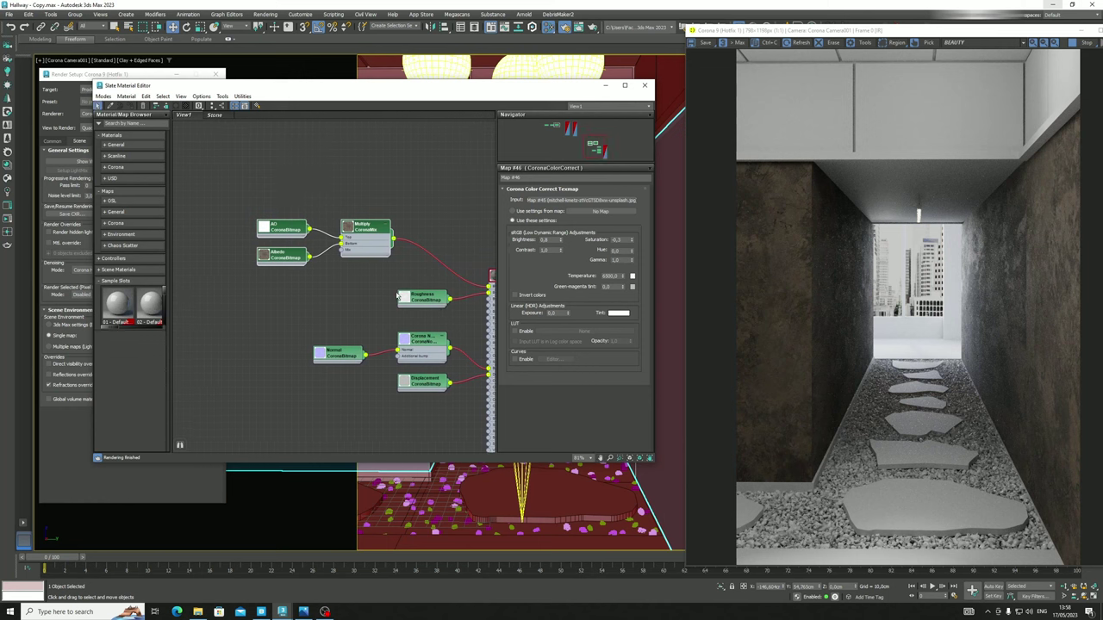
left_click_drag(412, 298, 349, 305)
right_click(424, 203)
mouse_move(448, 219)
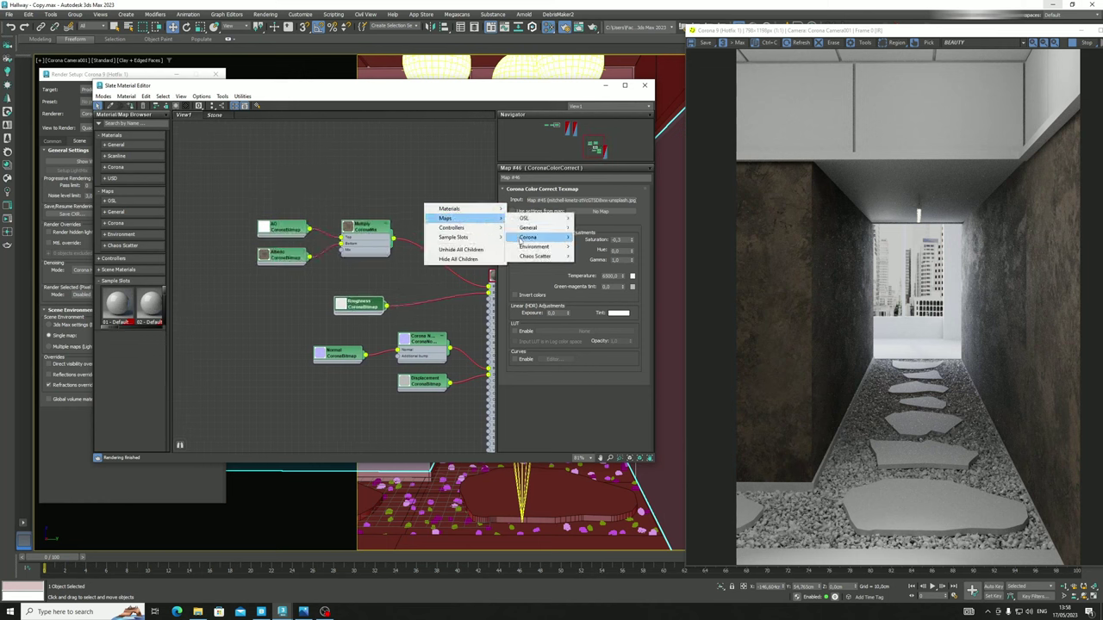
mouse_move(518, 239)
left_click(605, 269)
left_click_drag(430, 205, 396, 241)
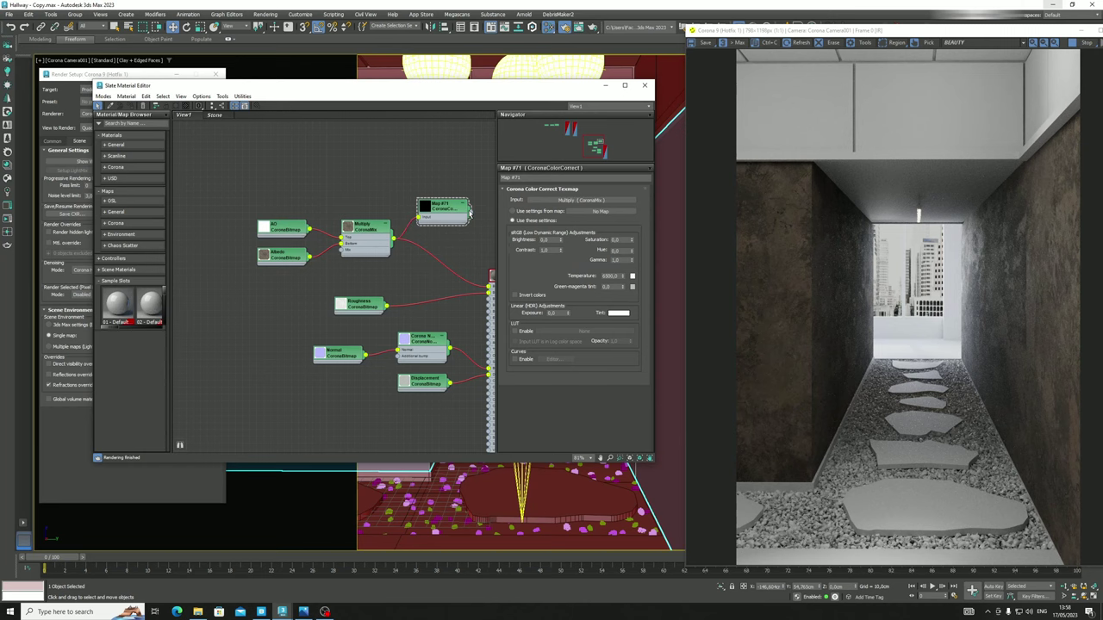
left_click_drag(470, 212, 488, 287)
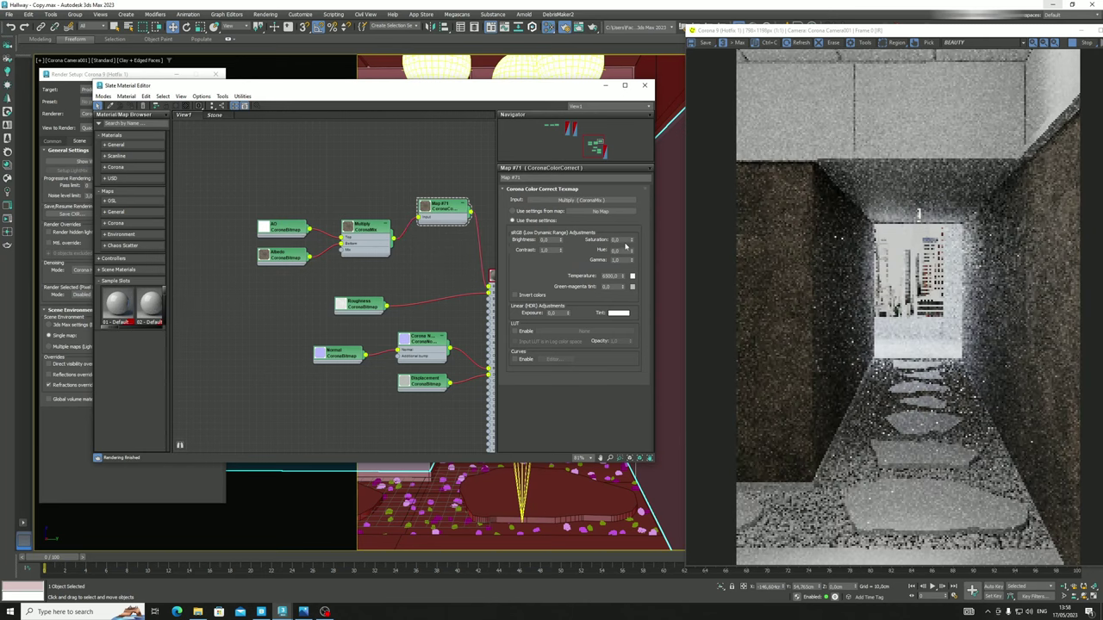
Set the new CoronaColorCorrect map's saturation to -0.5 and move the Roughness node farther from the concrete material
double_click(619, 239)
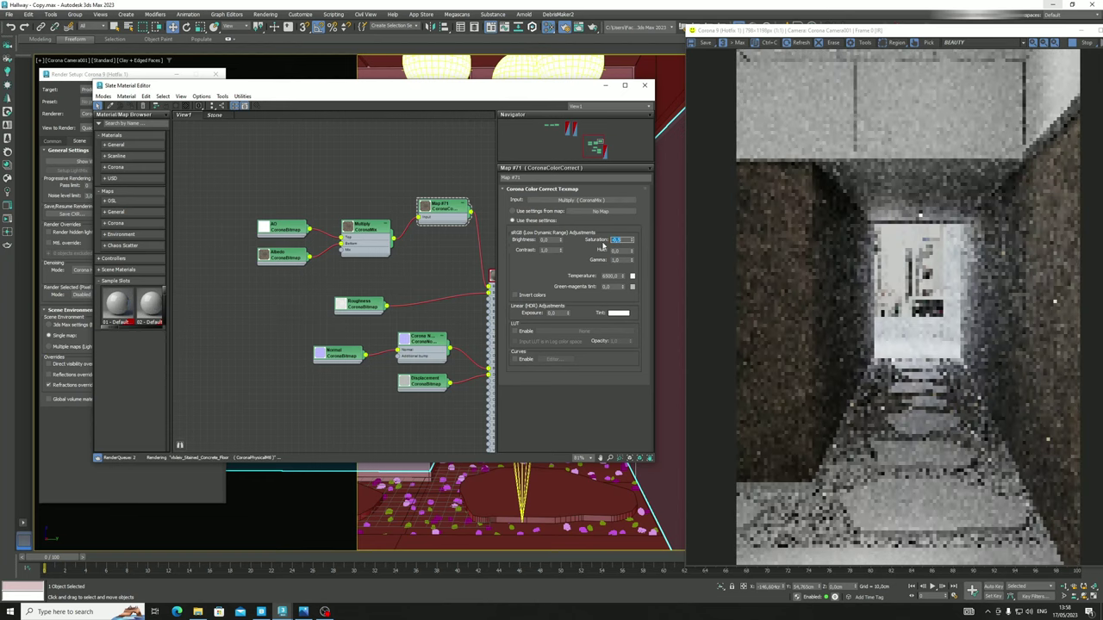
middle_click_drag(377, 296, 360, 272)
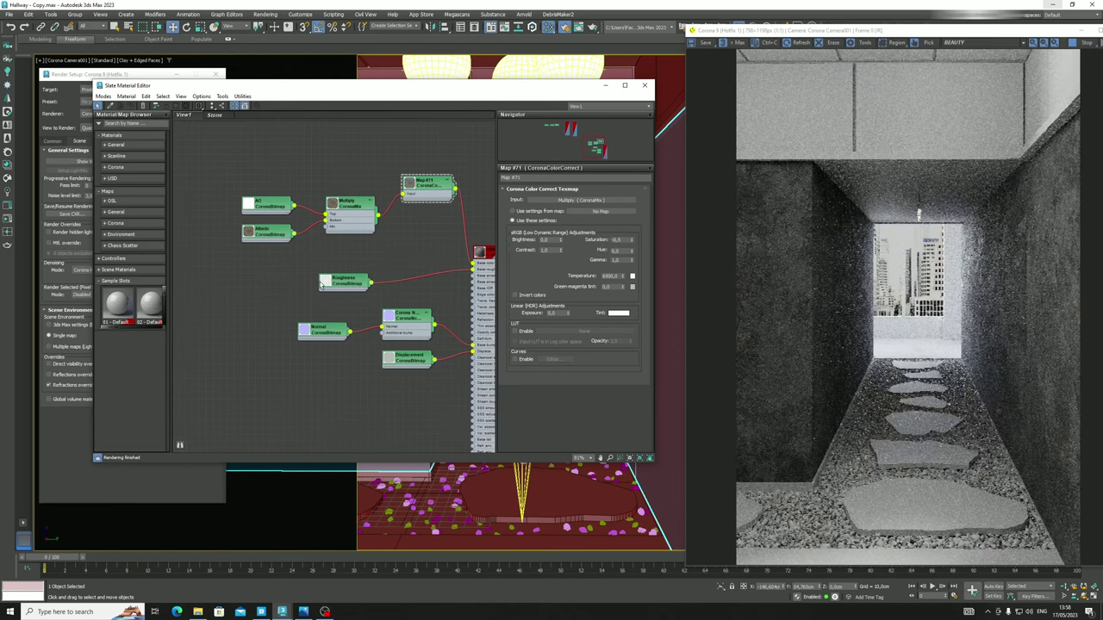
left_click_drag(321, 285, 308, 284)
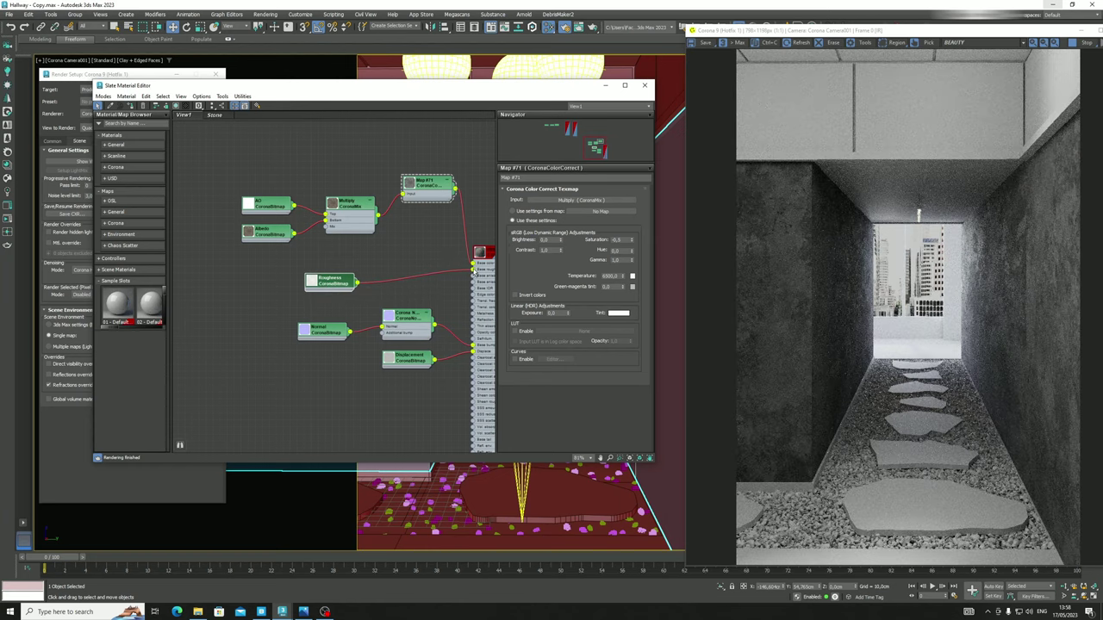
Disconnect the Roughness map from the concrete material, move it aside, and duplicate the Albedo bitmap as a separate CoronaBitmap node
left_click_drag(473, 271, 438, 275)
left_click_drag(332, 284, 367, 255)
key("b")
left_click_drag(310, 296, 338, 289, "shift")
double_click(345, 294)
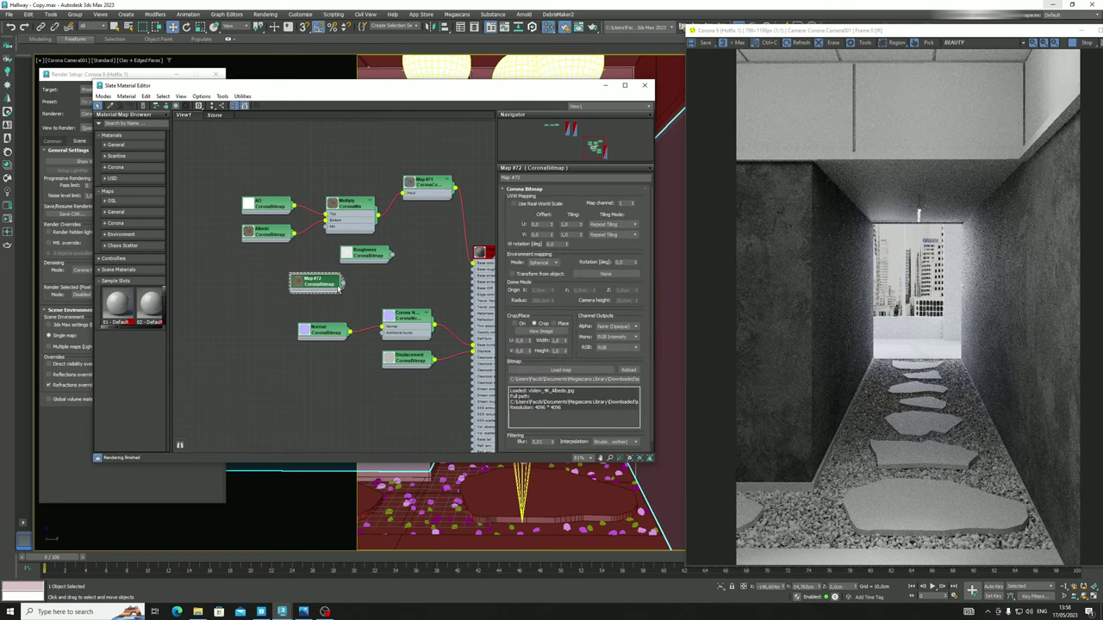
Add a CoronaColorCorrect map and wire it between the duplicated Albedo bitmap and the concrete material's Base roughness
right_click(366, 280)
mouse_move(388, 293)
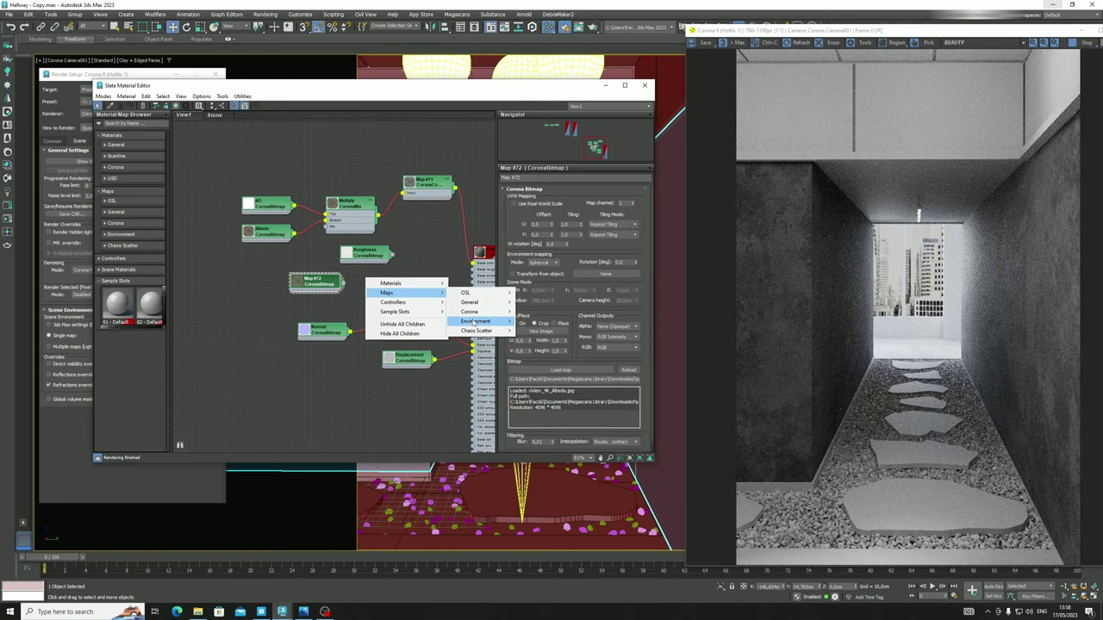
mouse_move(469, 311)
left_click(564, 345)
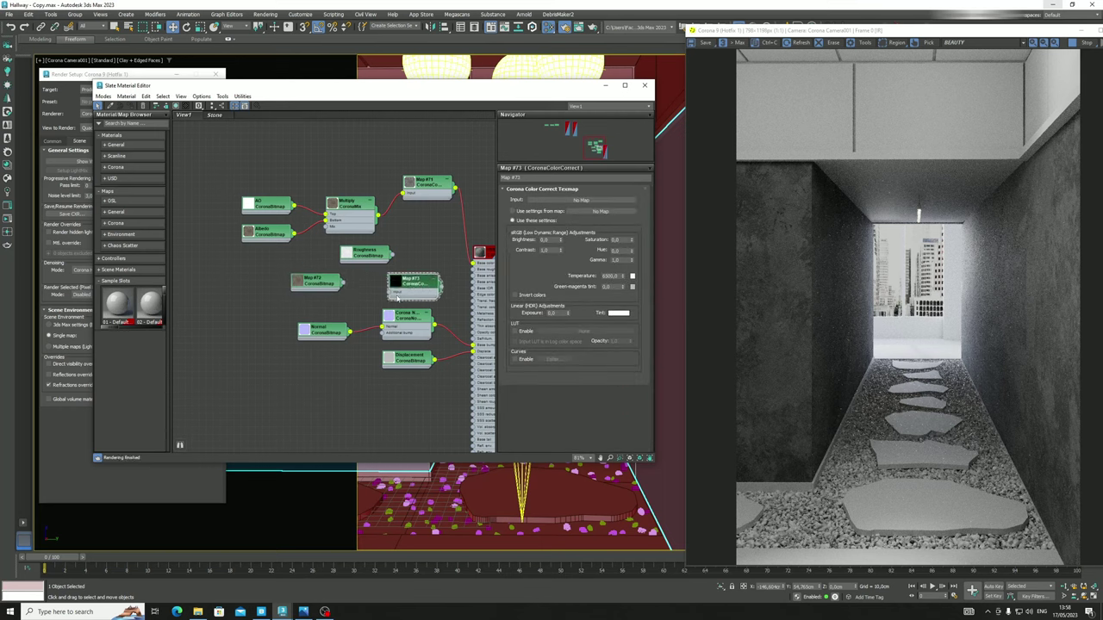
left_click_drag(389, 287, 473, 273)
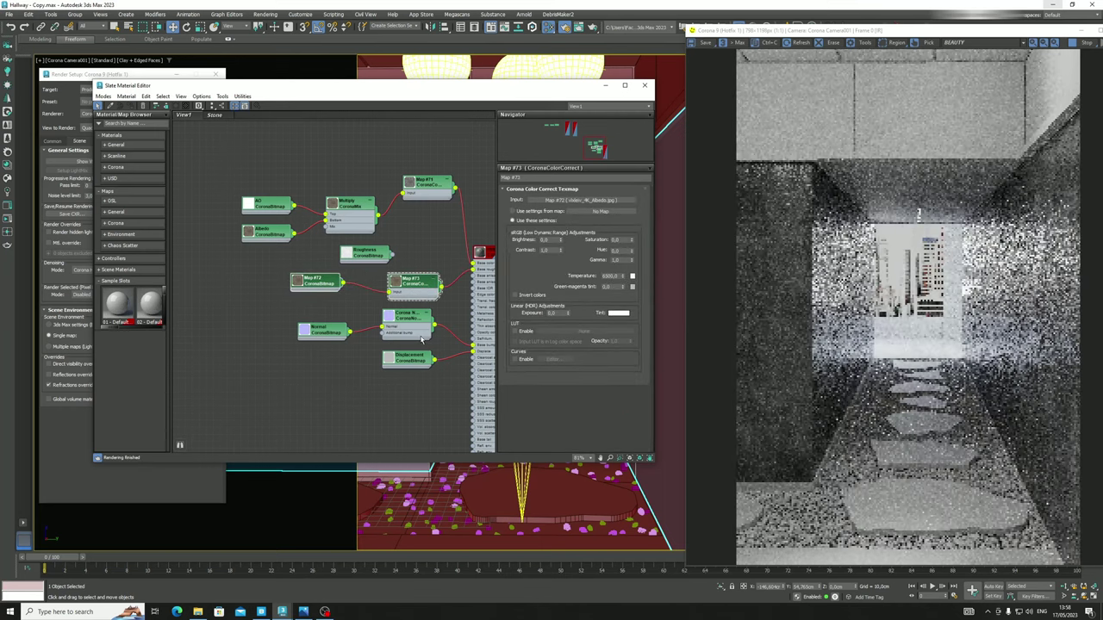
Set the roughness CoronaColorCorrect map's brightness to 0.5 and close the Slate Material Editor
double_click(550, 239)
type("0,5")
key("Tab")
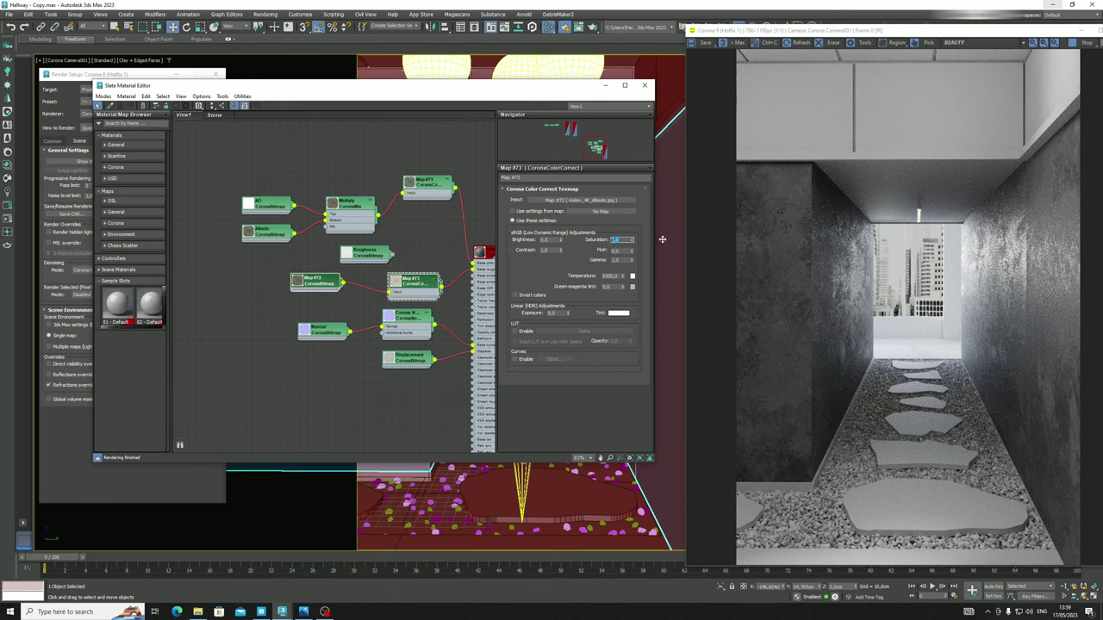
scroll(321, 195, "down", 5)
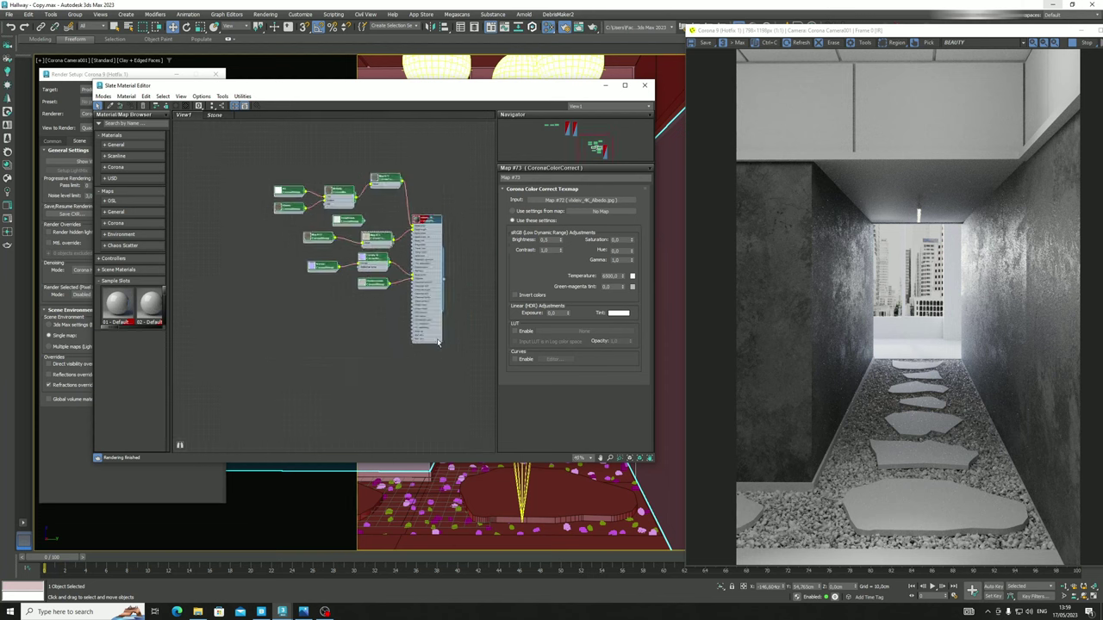
scroll(449, 285, "down", 8)
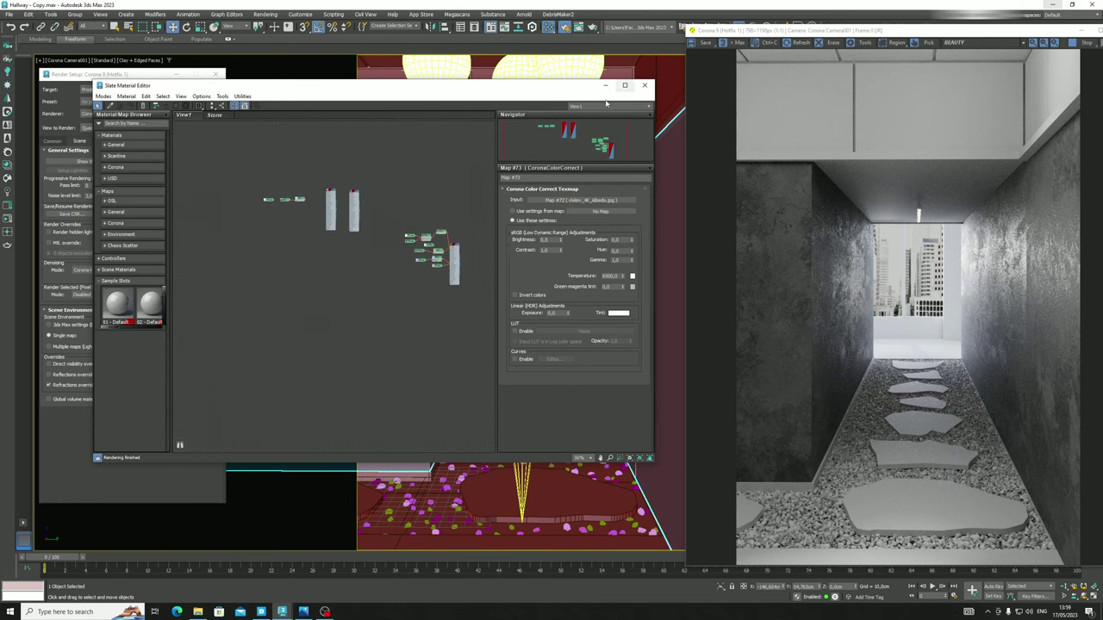
left_click(643, 85)
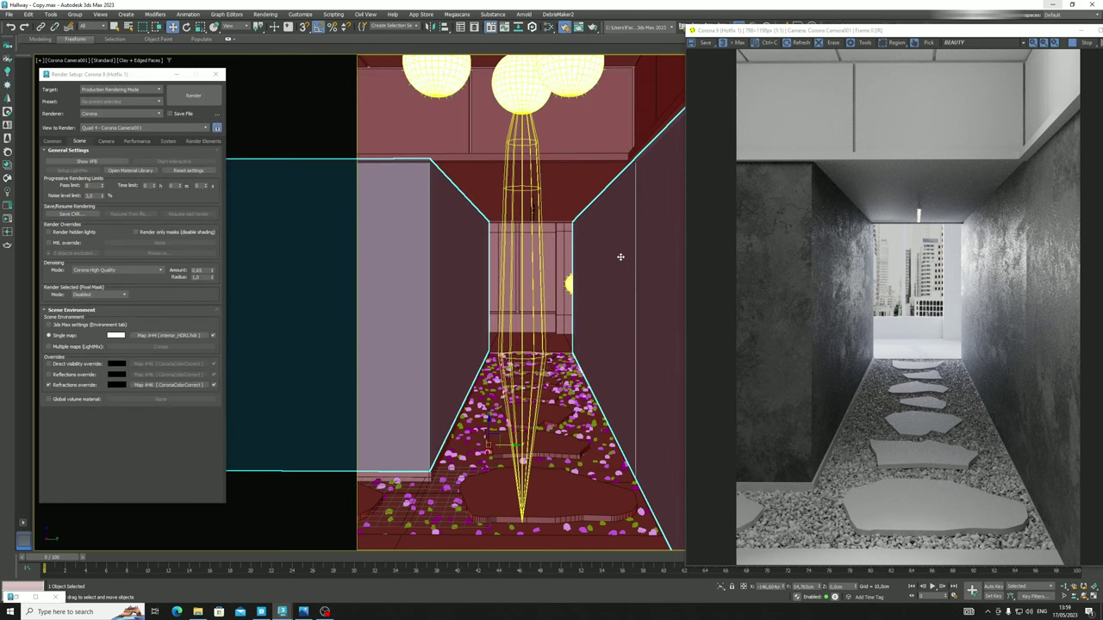
Replace the walls' UVW Map modifier with a fresh one using Face mapping, moving the render window aside and back
left_click_drag(1043, 33, 495, 36)
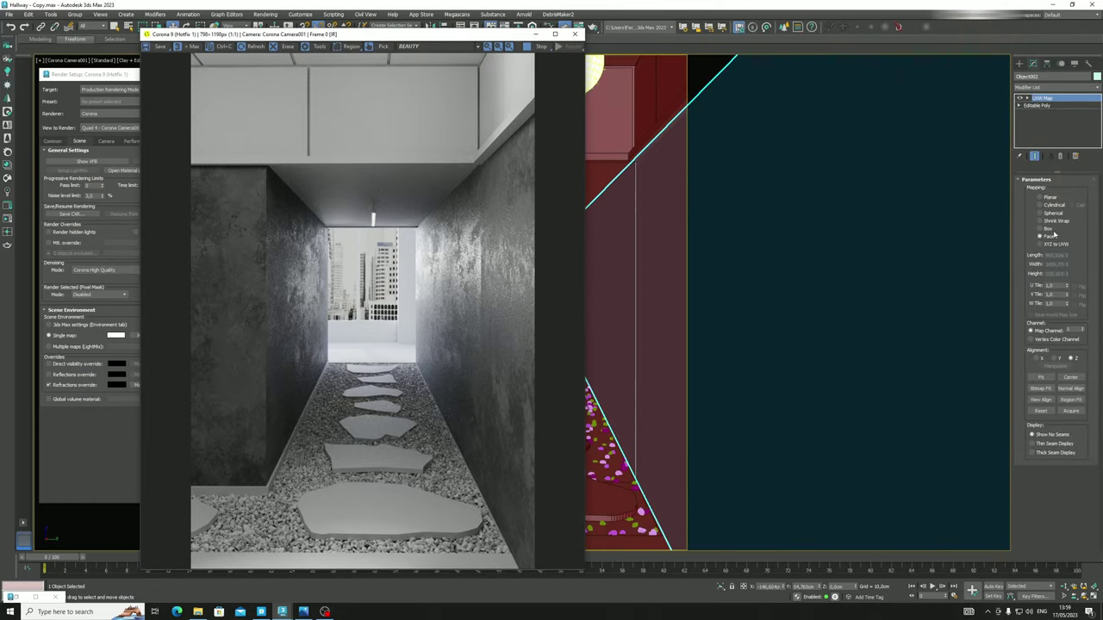
left_click(1037, 105)
left_click(1055, 87)
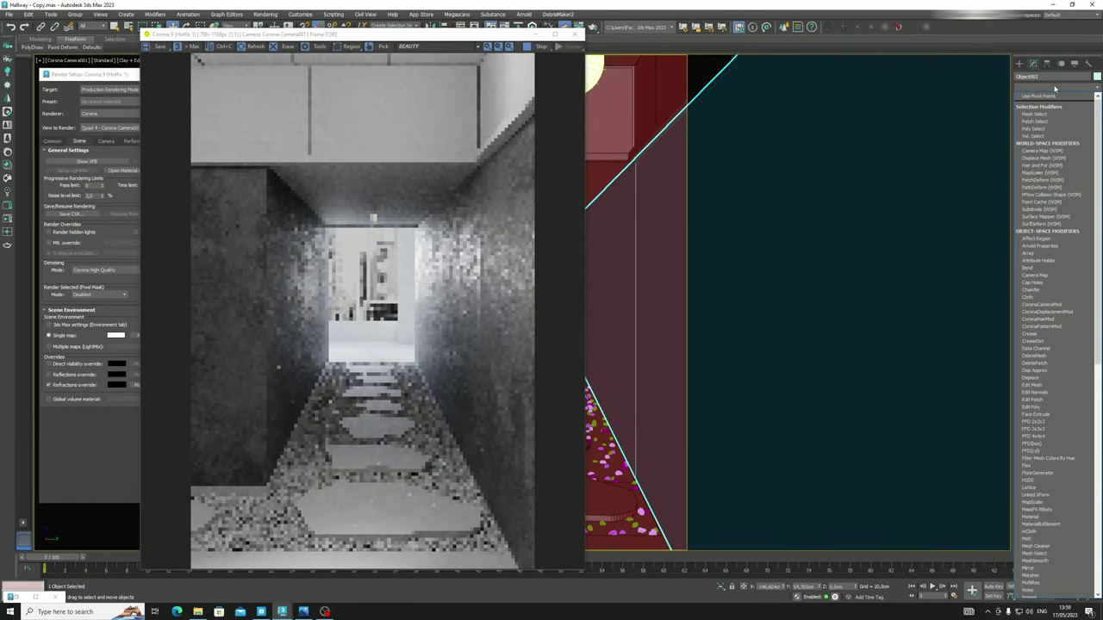
key("u")
key("u")
key("u")
key("u")
key("u")
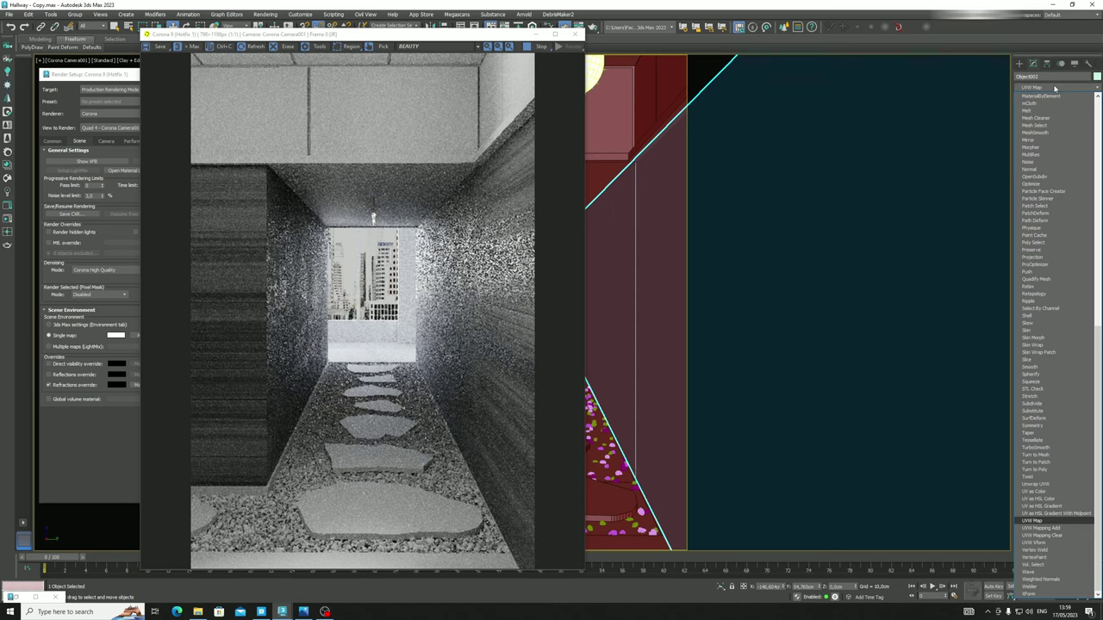
key("Return")
left_click(1039, 235)
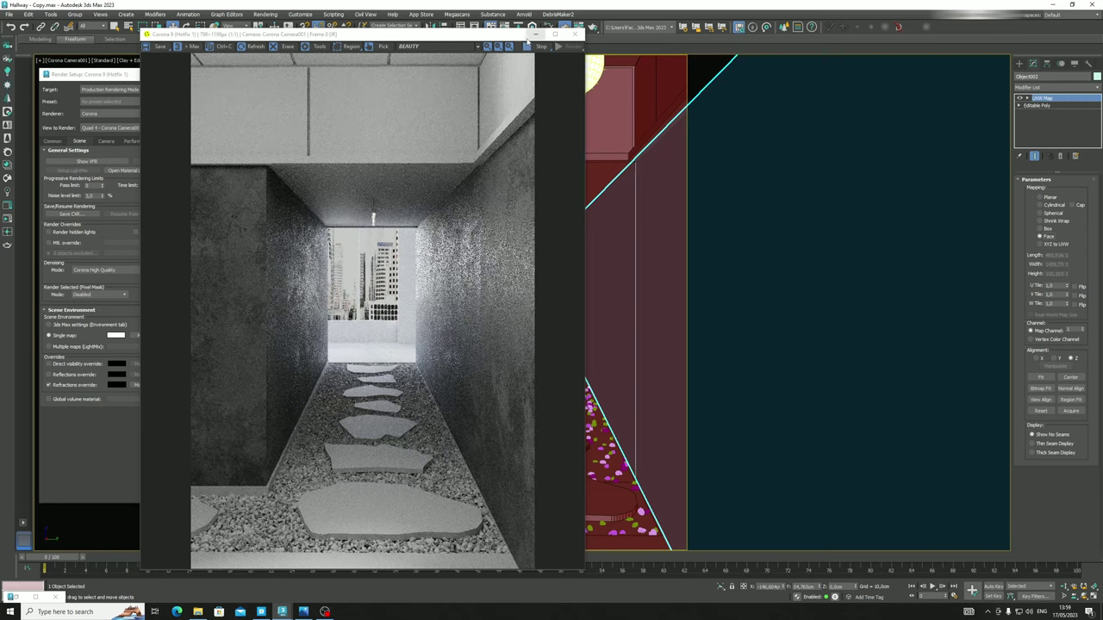
left_click_drag(532, 38, 1002, 35)
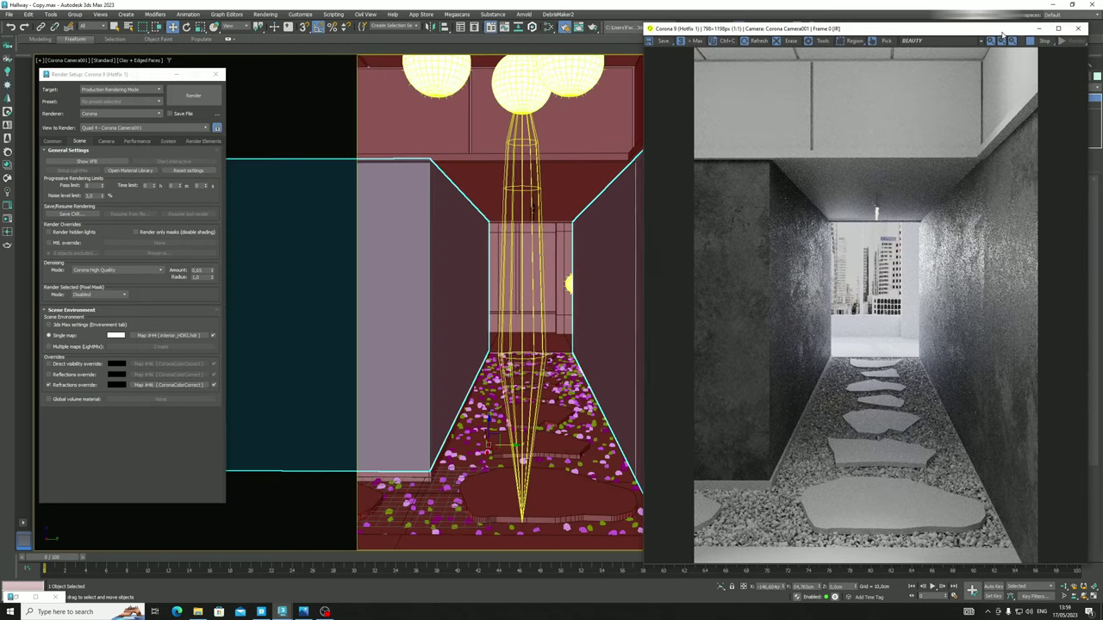
Select the large front stepping stone and export the Rock Cliff surface at 4K Resolution from Quixel Bridge to 3ds Max
left_click(551, 492)
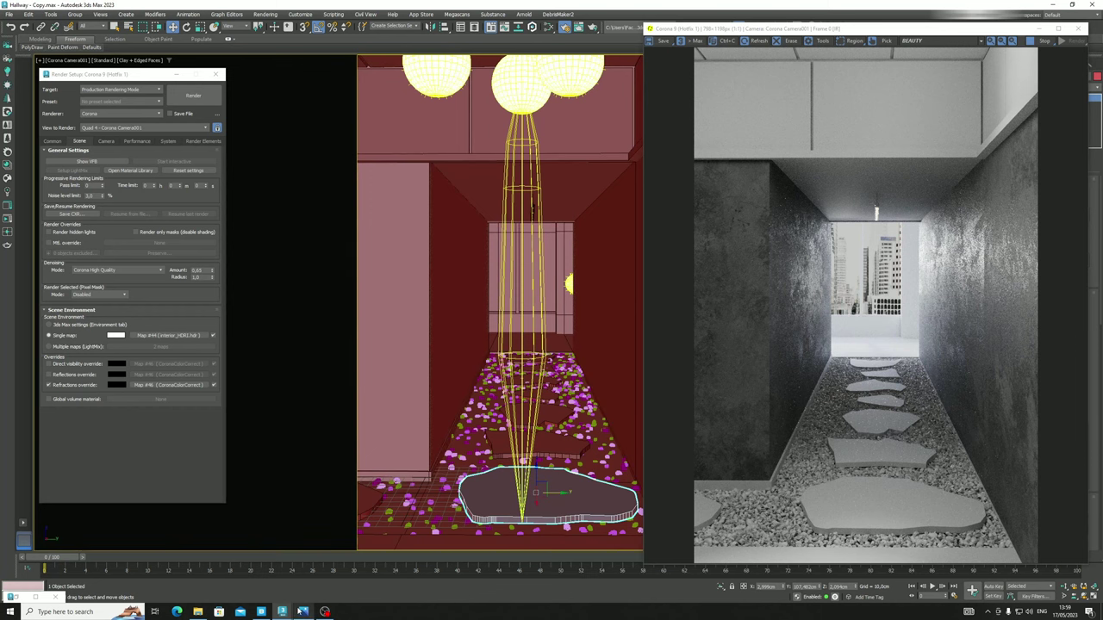
left_click(262, 612)
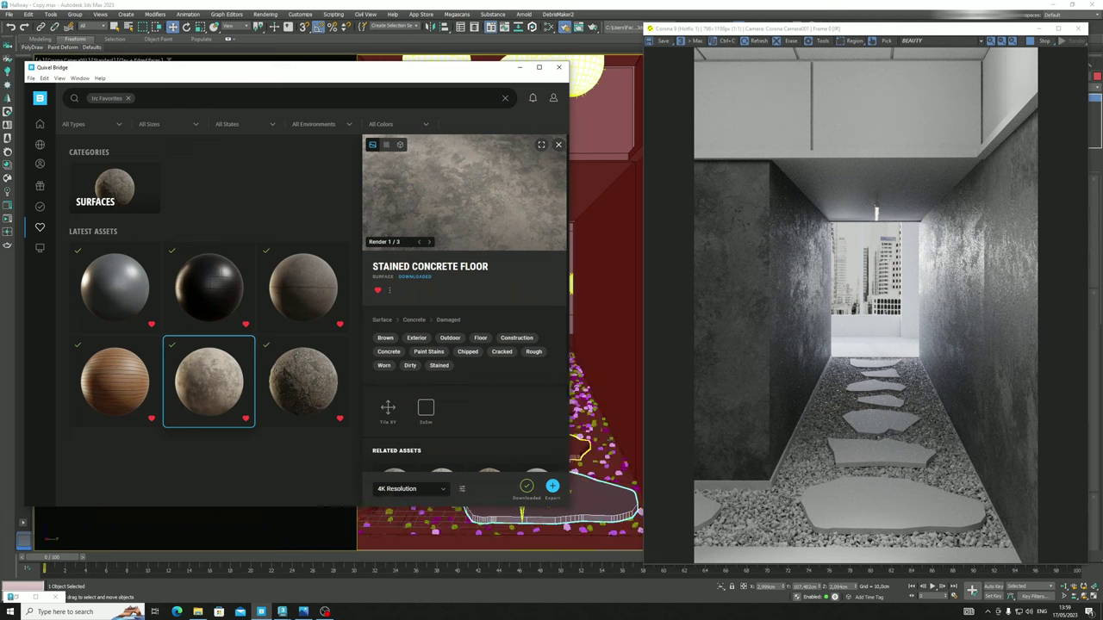
left_click(300, 395)
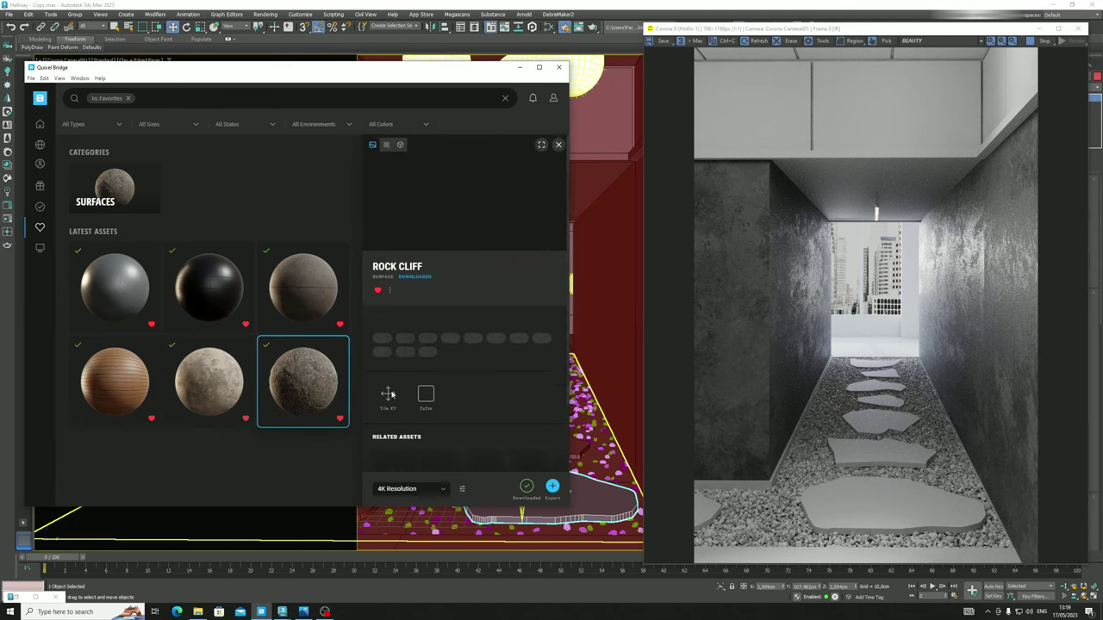
left_click(553, 485)
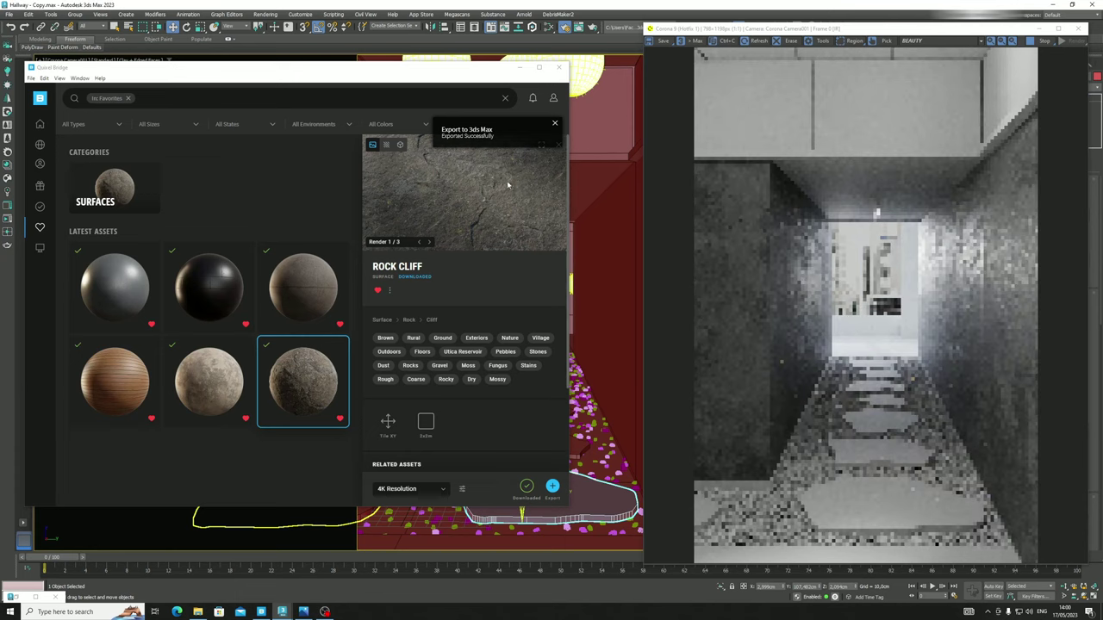
left_click(519, 68)
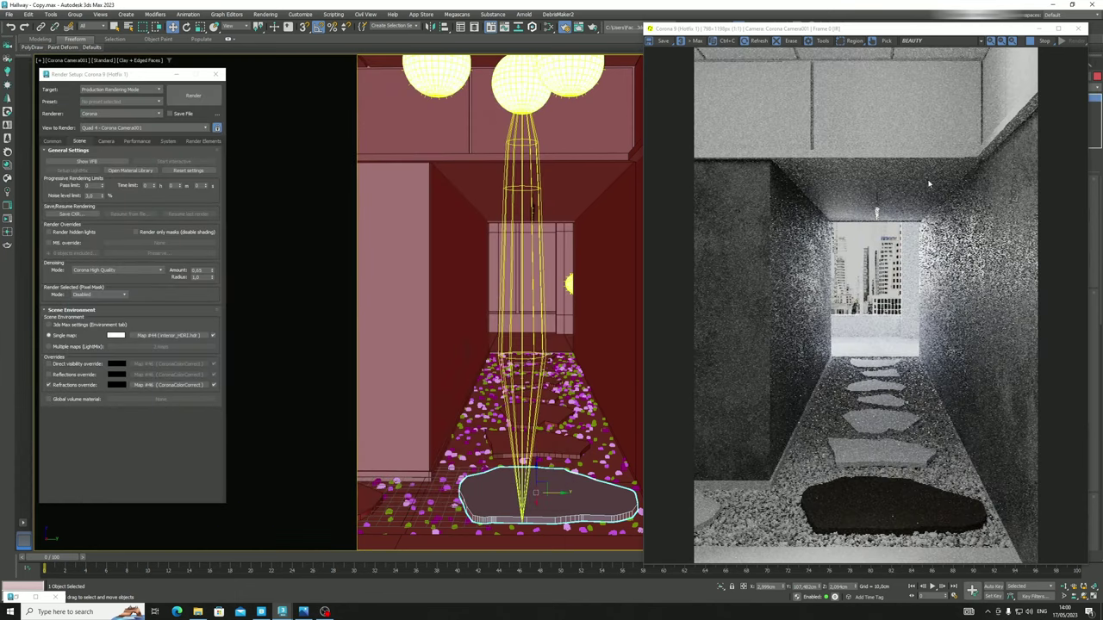
Add a UVW Map modifier with Box mapping to the front stepping stone
left_click_drag(940, 31, 811, 16)
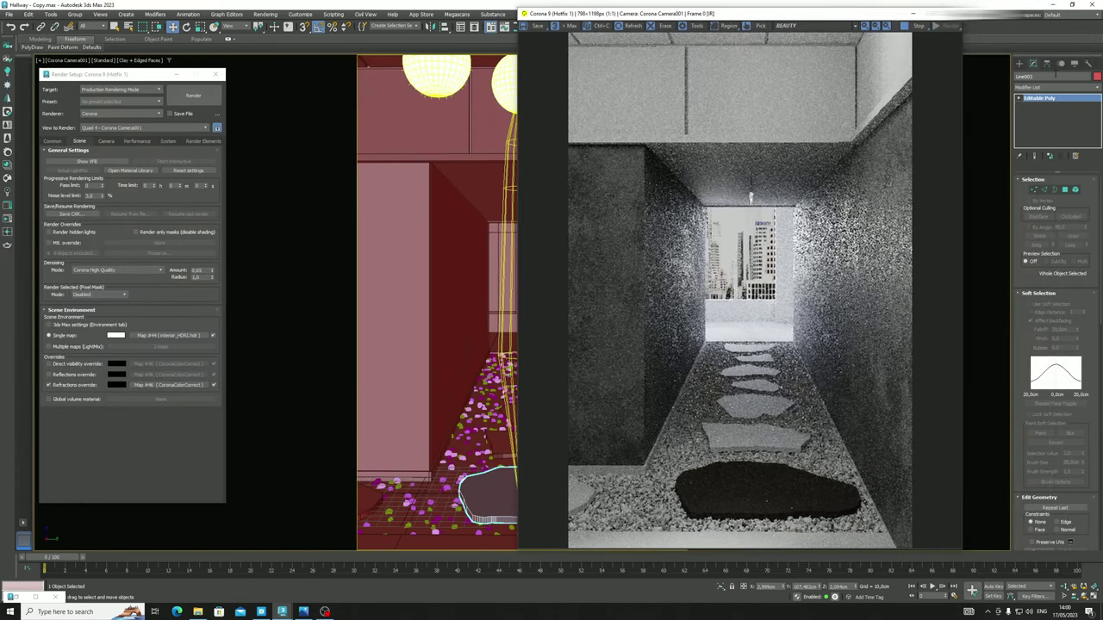
left_click(1050, 88)
key("u")
key("u")
key("u")
key("u")
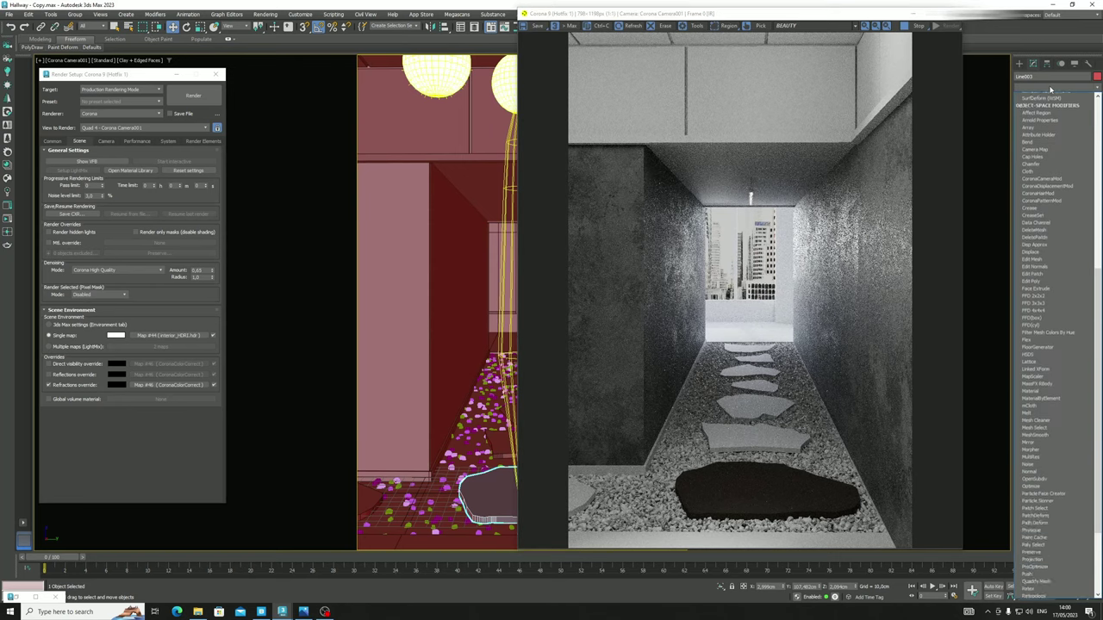
key("Return")
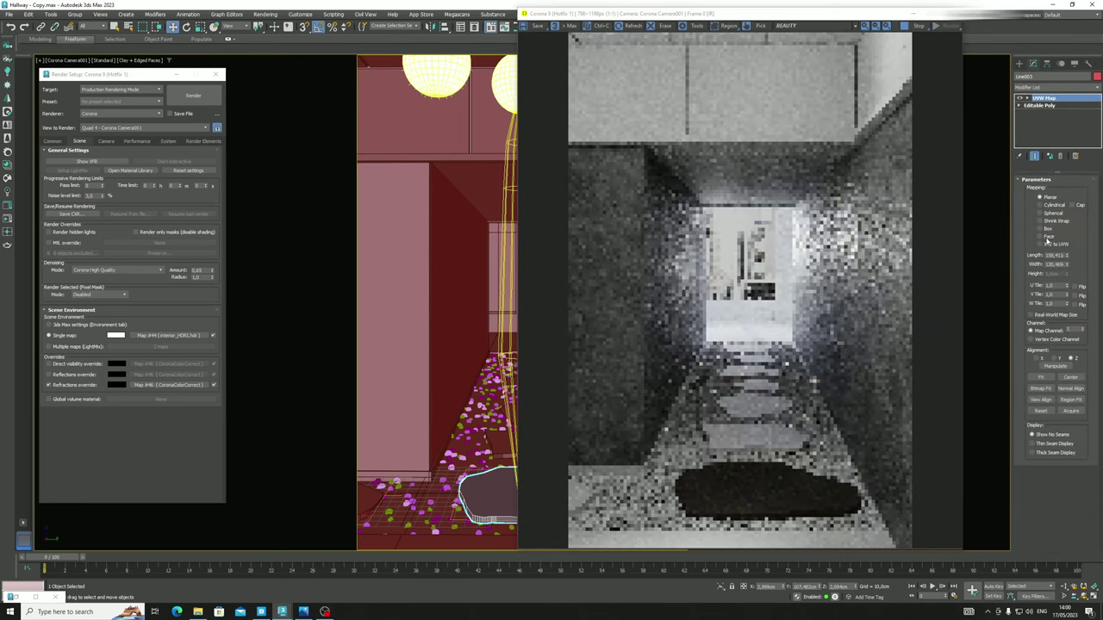
left_click(1040, 229)
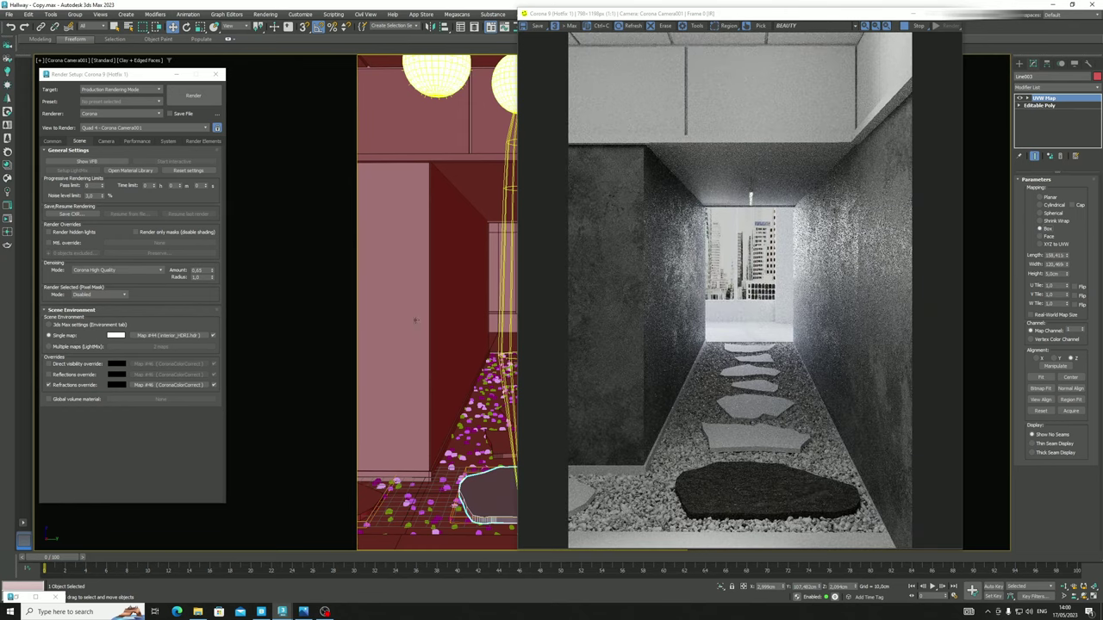
Open the Slate Material Editor and move the imported Rock Cliff node group beside the concrete material's nodes
key("m")
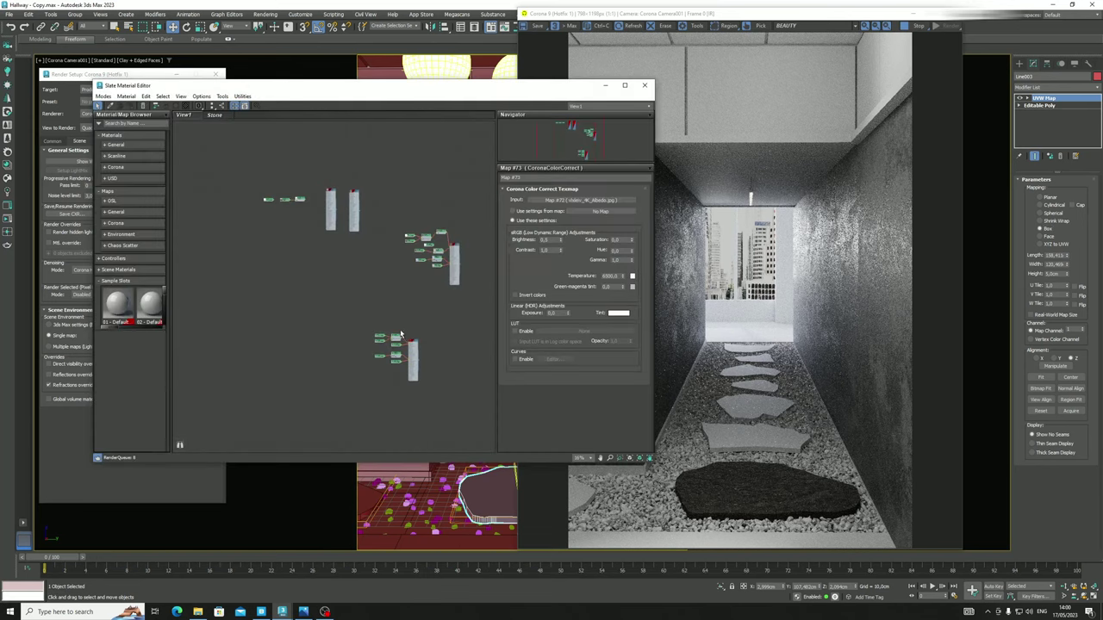
scroll(408, 329, "up", 2)
middle_click_drag(409, 328, 366, 291)
left_click_drag(397, 291, 271, 389)
scroll(360, 387, "down", 2)
middle_click_drag(362, 385, 352, 386)
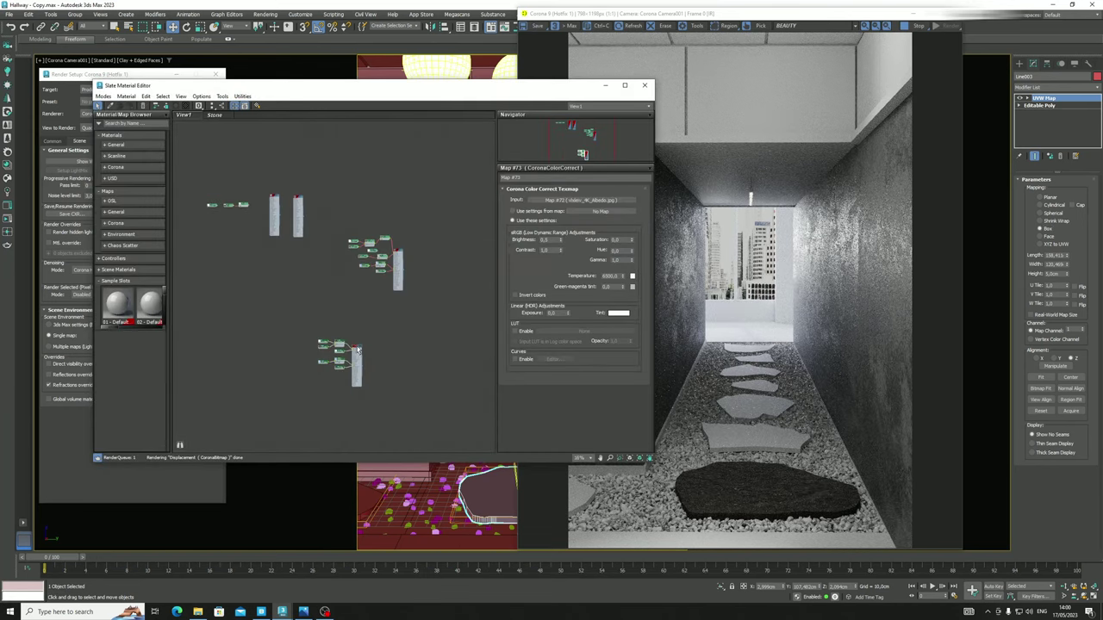
left_click_drag(358, 349, 470, 250)
scroll(468, 250, "up", 5)
middle_click_drag(405, 276, 300, 256)
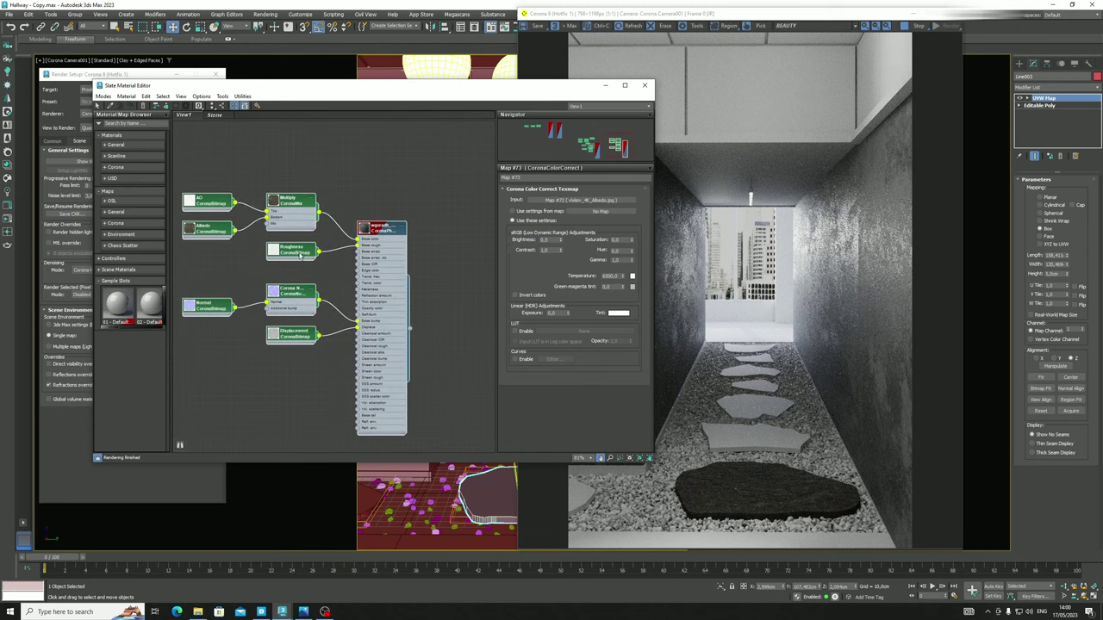
Shift the Rock Cliff Roughness node away and insert a CoronaColorCorrect map between it and the material's Base roughness
left_click(308, 272)
left_click_drag(298, 250, 228, 258)
right_click(279, 241)
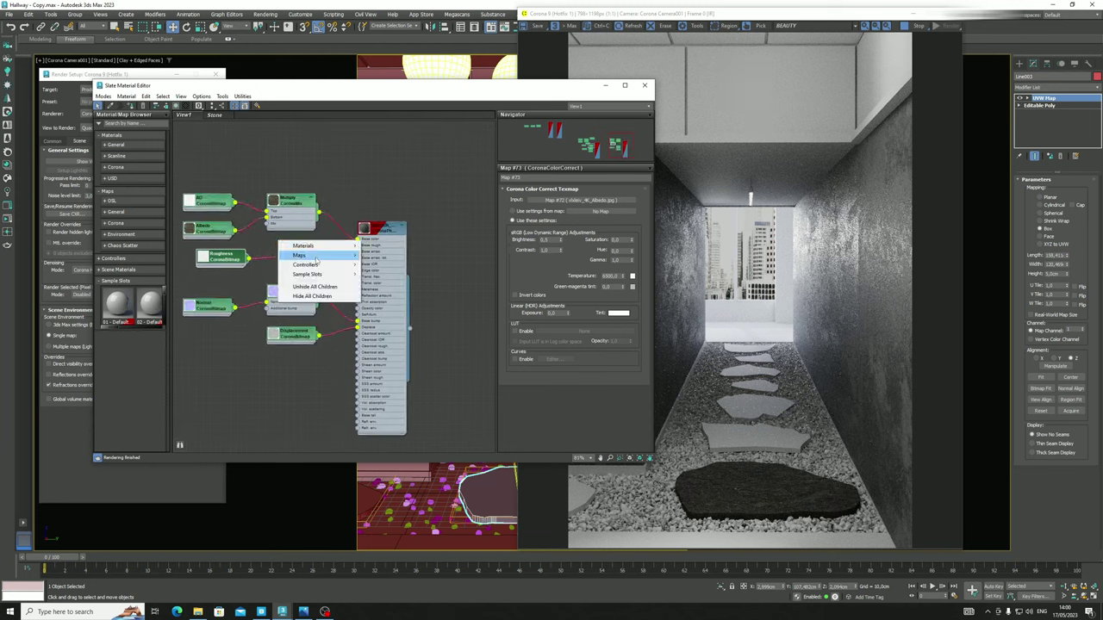
mouse_move(316, 256)
mouse_move(382, 274)
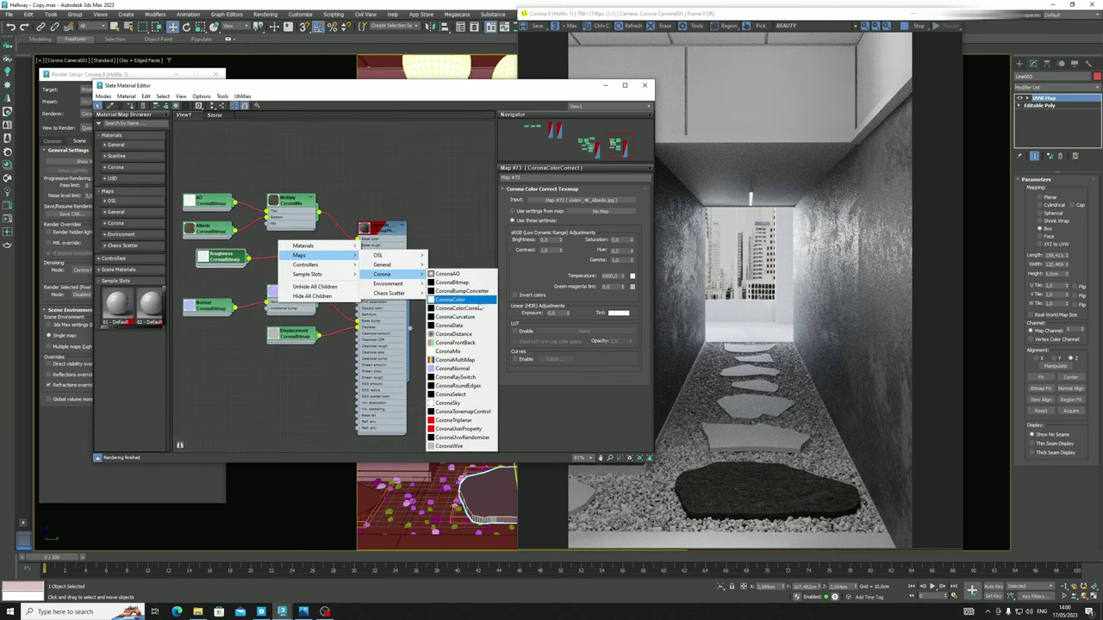
left_click(465, 308)
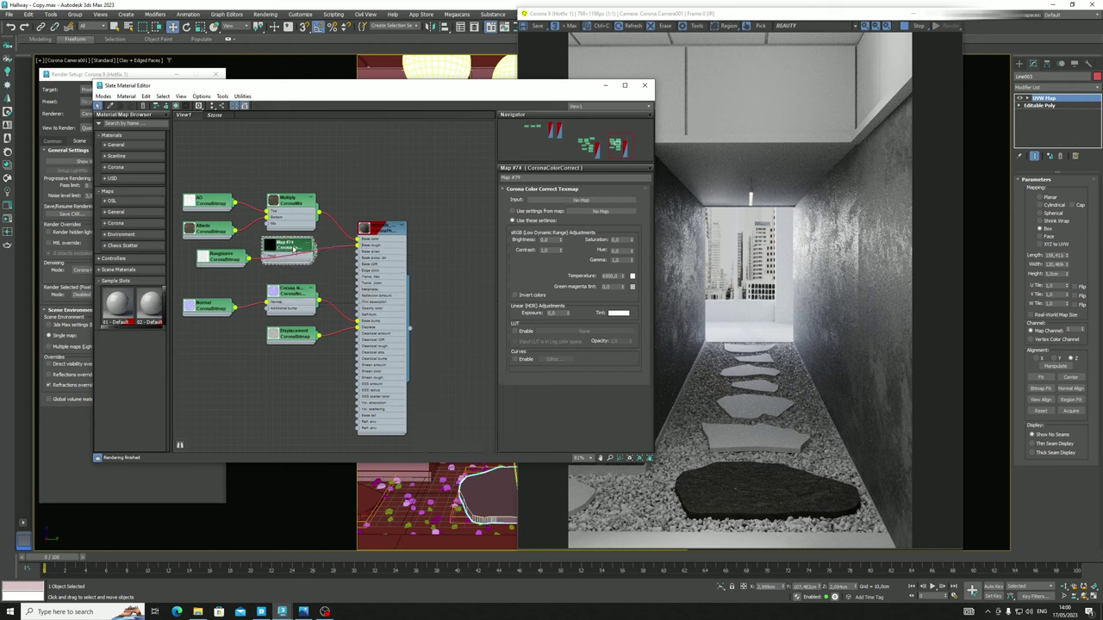
left_click_drag(272, 257, 310, 255)
left_click(333, 250)
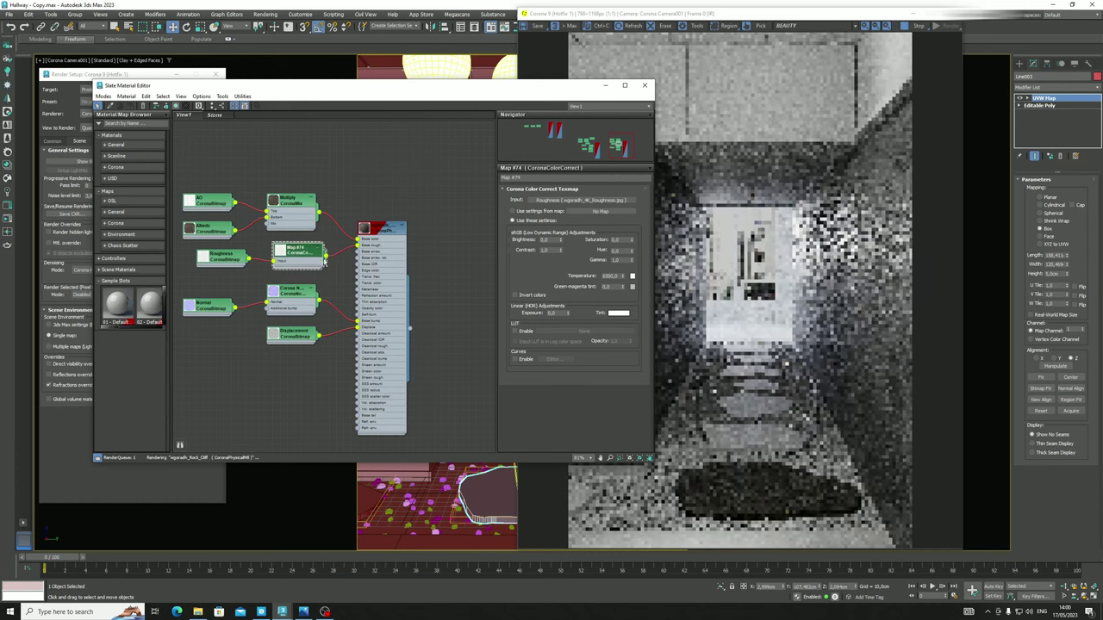
Check the stepping stones' finish in the reference image and invert the colors in the Rock Cliff roughness CoronaColorCorrect map
left_click(303, 612)
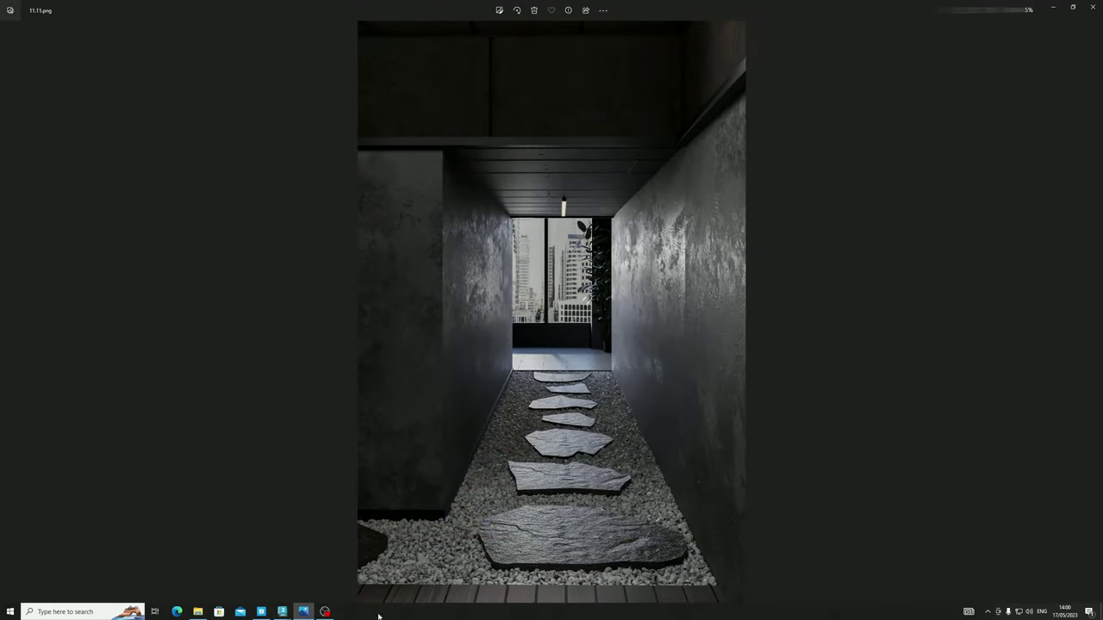
left_click(281, 612)
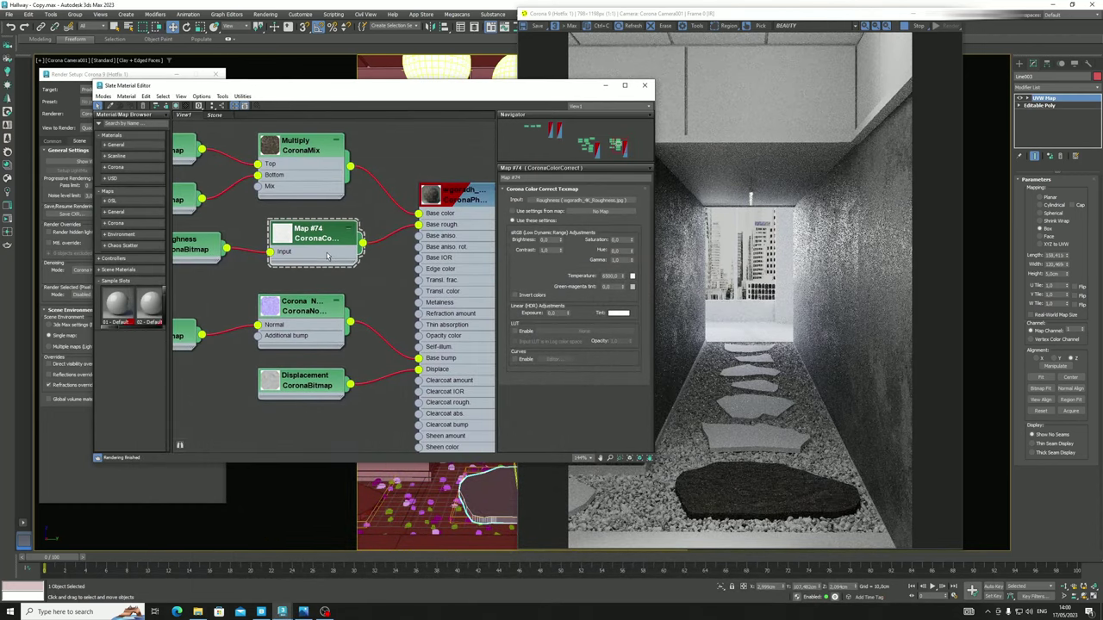
scroll(327, 256, "down", 2)
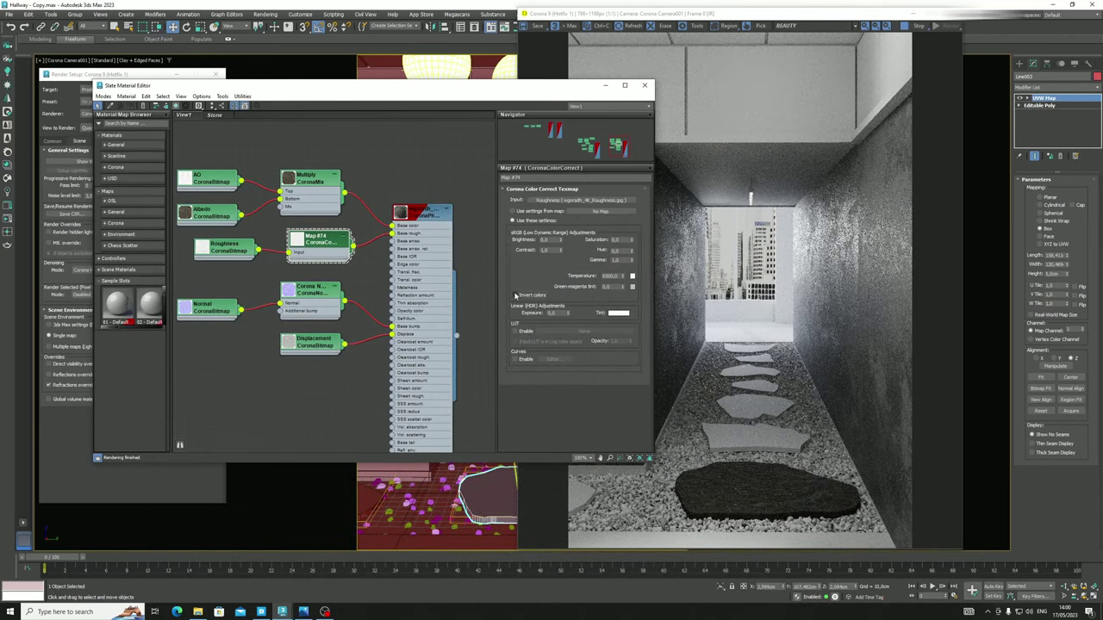
left_click(515, 295)
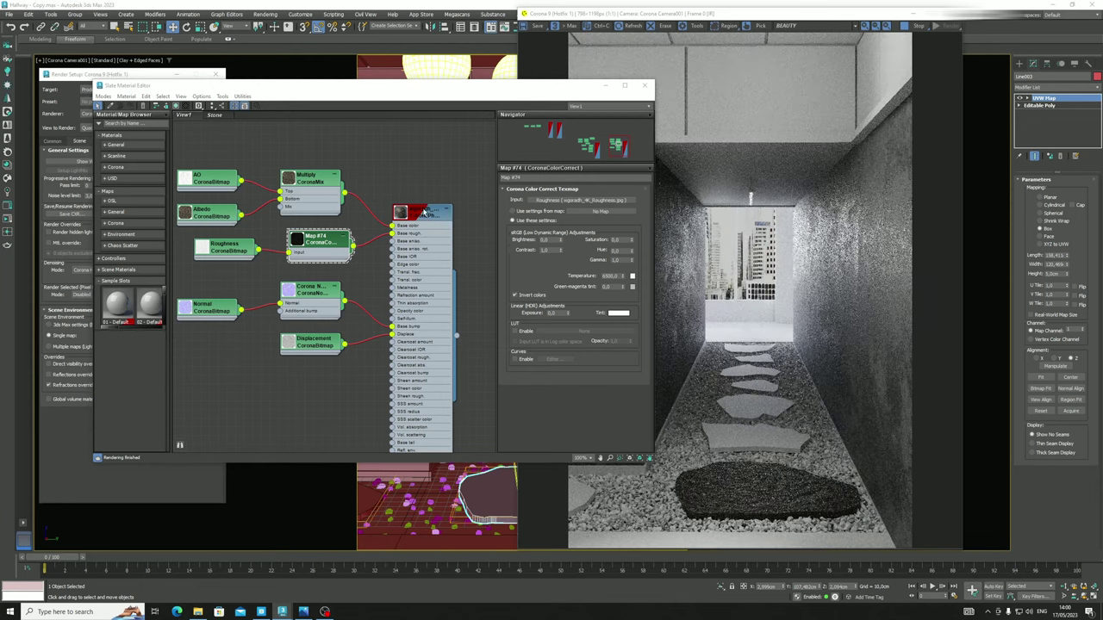
Set the Base roughness map amount of the Rock Cliff material to 70
left_click(425, 213)
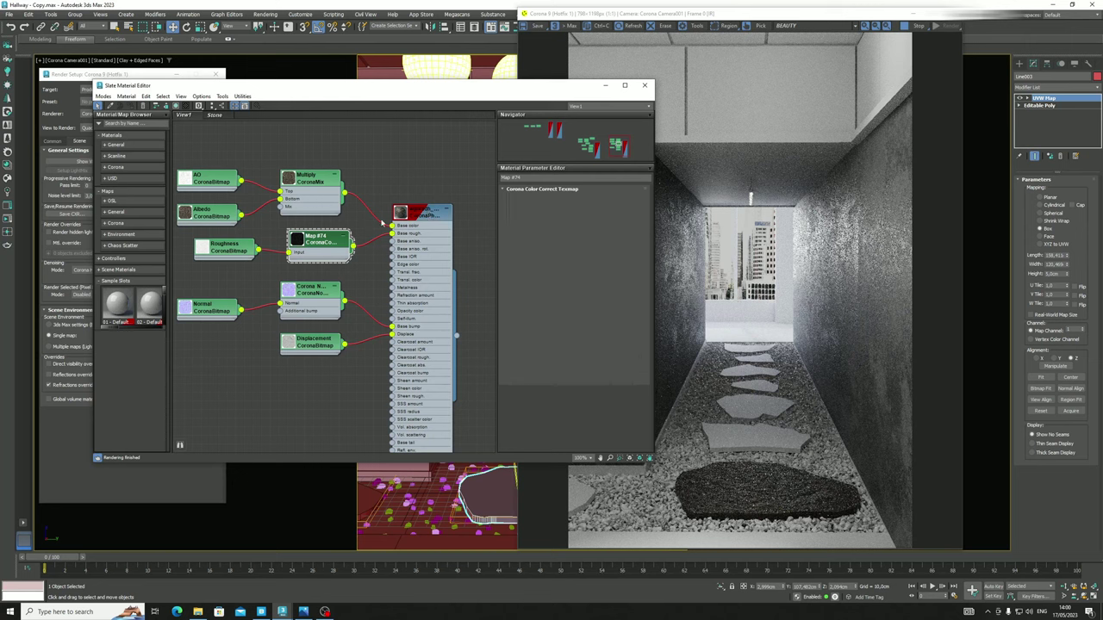
left_click(417, 215)
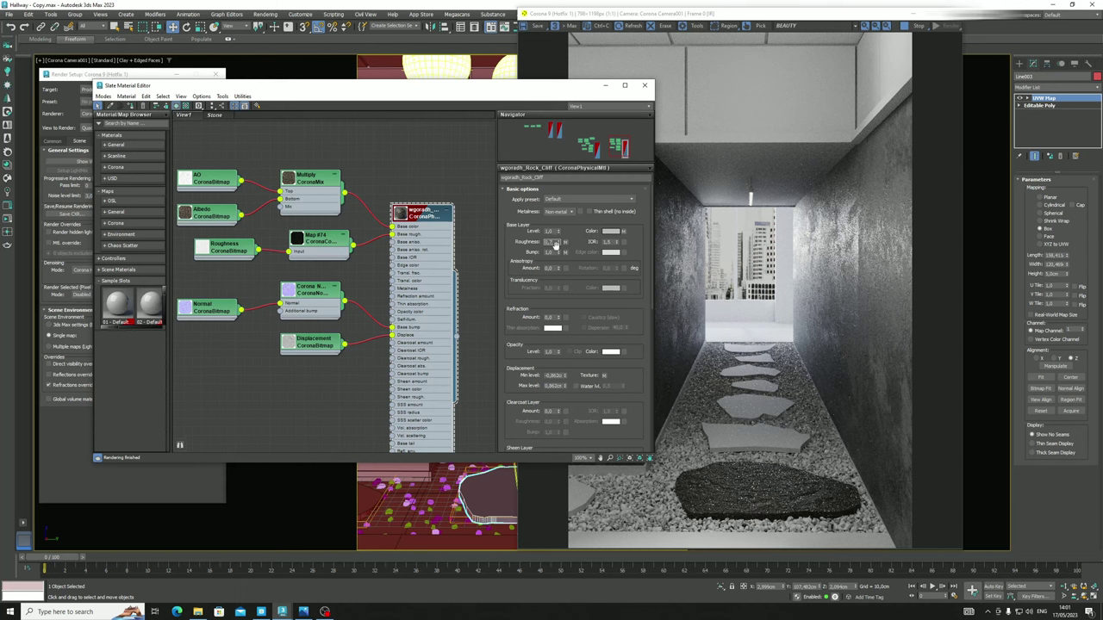
scroll(551, 380, "down", 5)
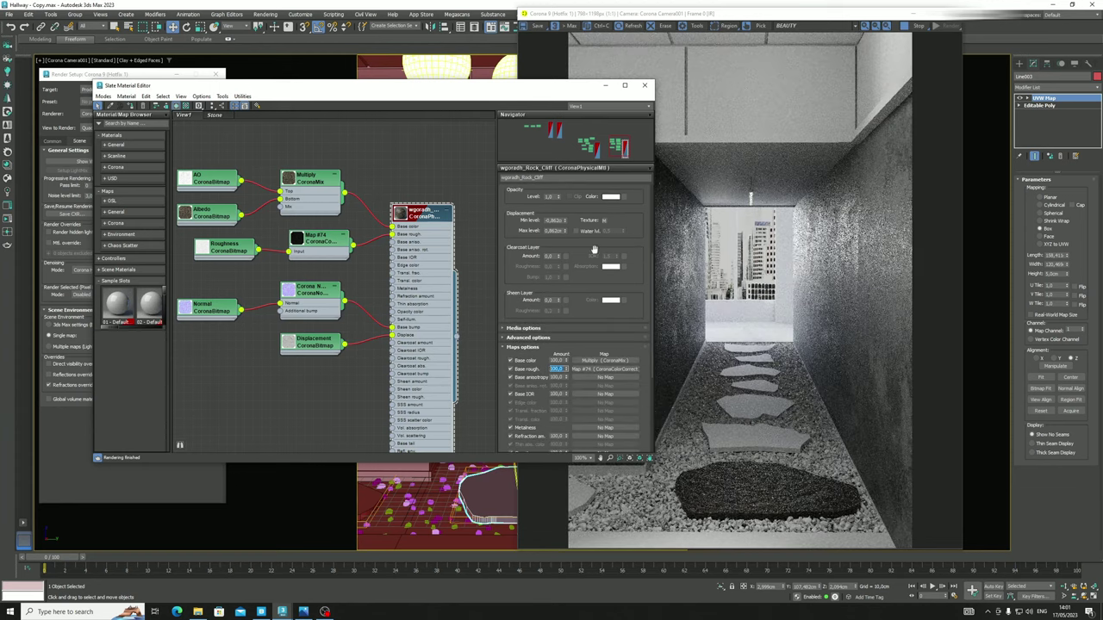
scroll(594, 250, "up", 5)
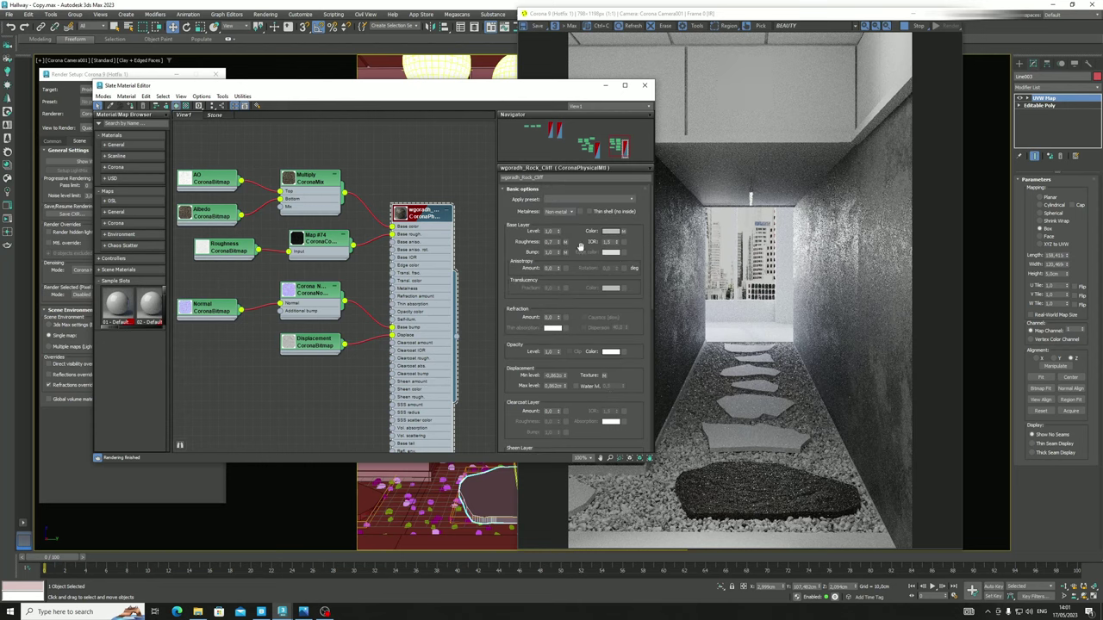
scroll(586, 327, "down", 5)
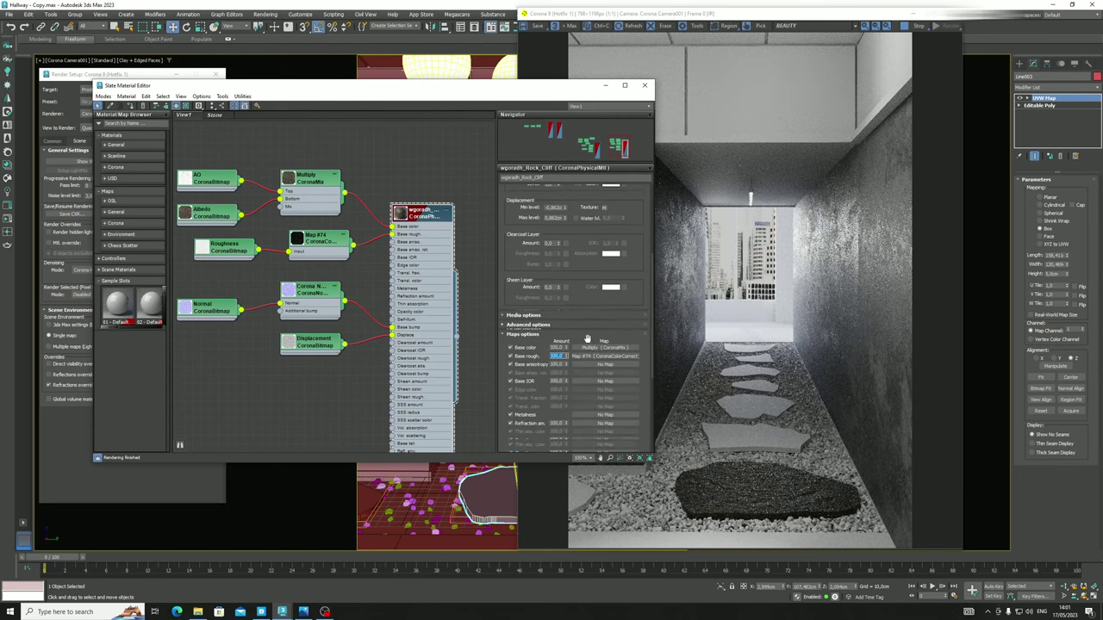
type("70")
key("Return")
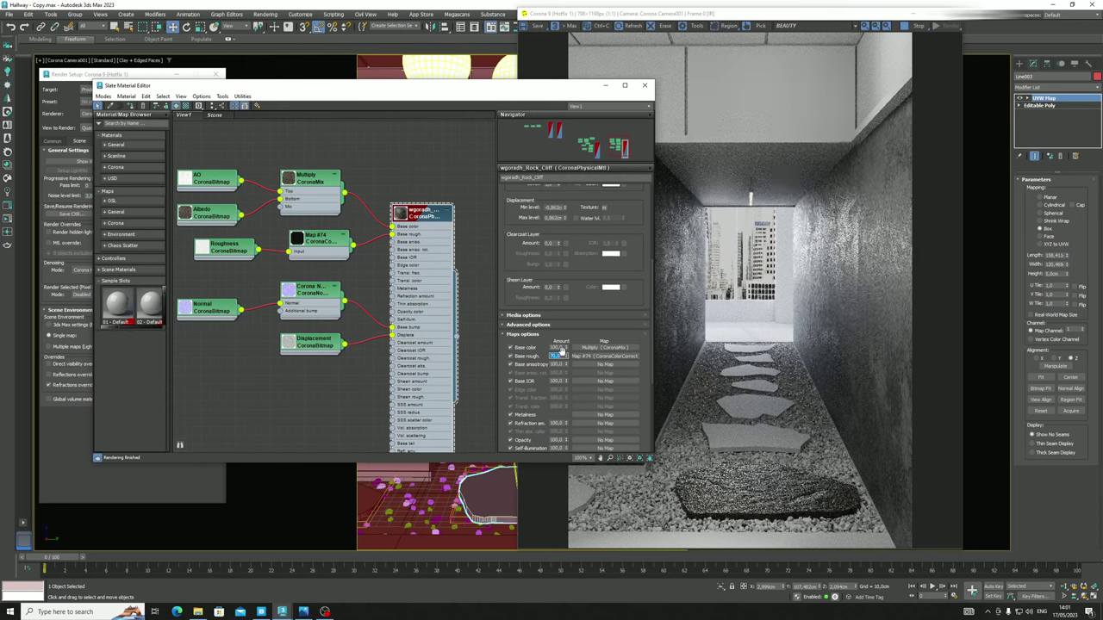
Rearrange the render window and the Slate Material Editor so the stepping stones in the camera viewport are uncovered
scroll(397, 348, "down", 5)
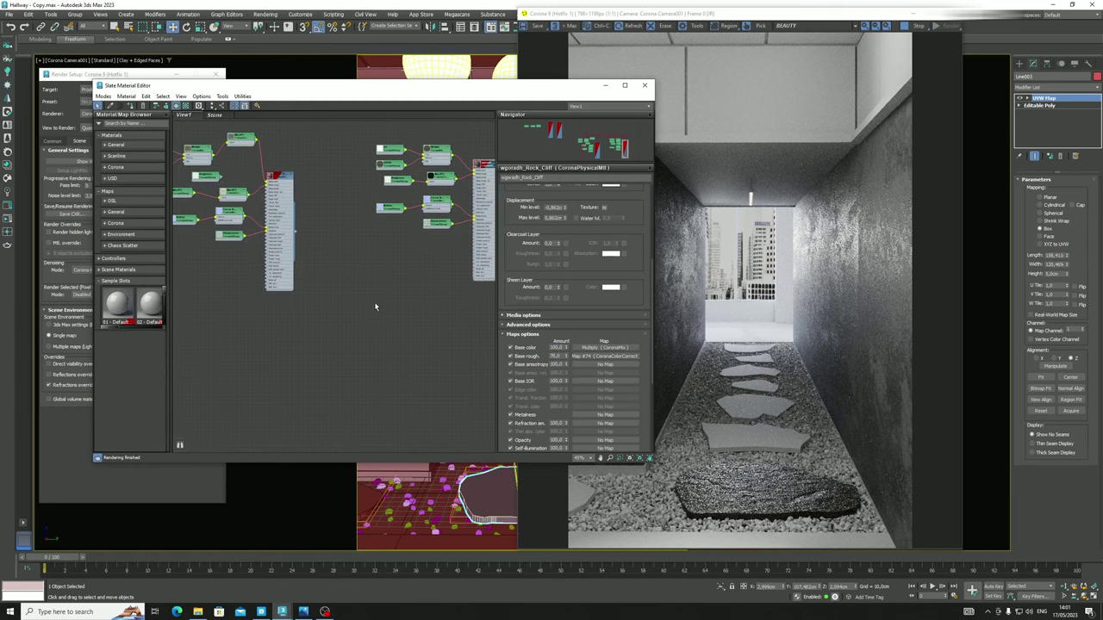
middle_click_drag(374, 306, 343, 357)
left_click_drag(756, 21, 891, 26)
left_click_drag(583, 86, 450, 96)
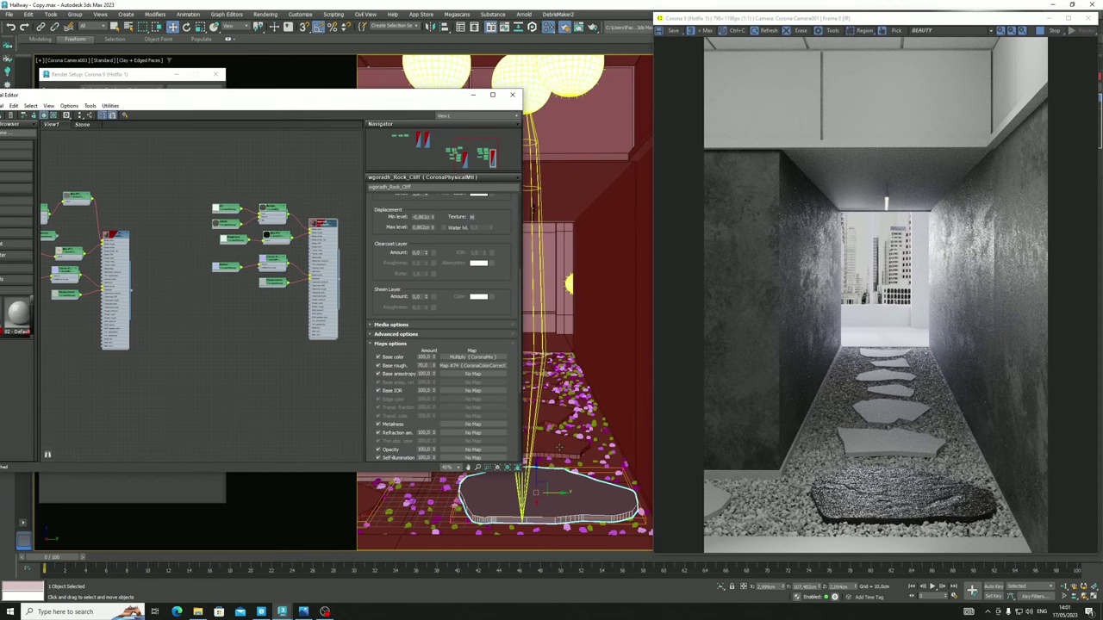
left_click_drag(69, 96, 740, 173)
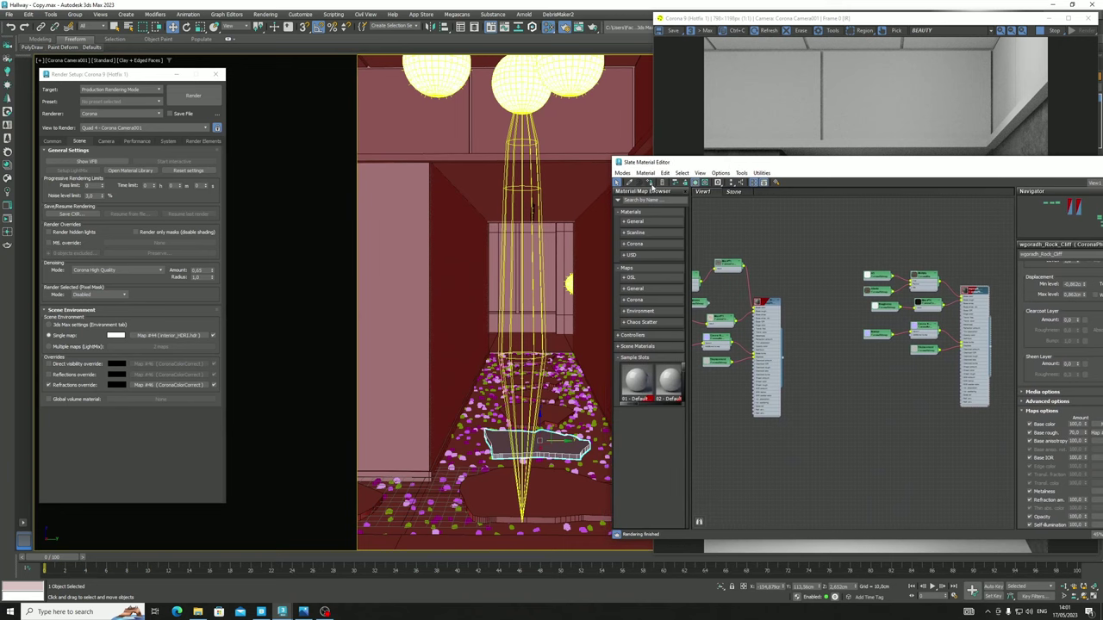
Assign the Rock Cliff material one by one to the stepping stones behind the front one and stop the interactive render
left_click(652, 184)
left_click(547, 421)
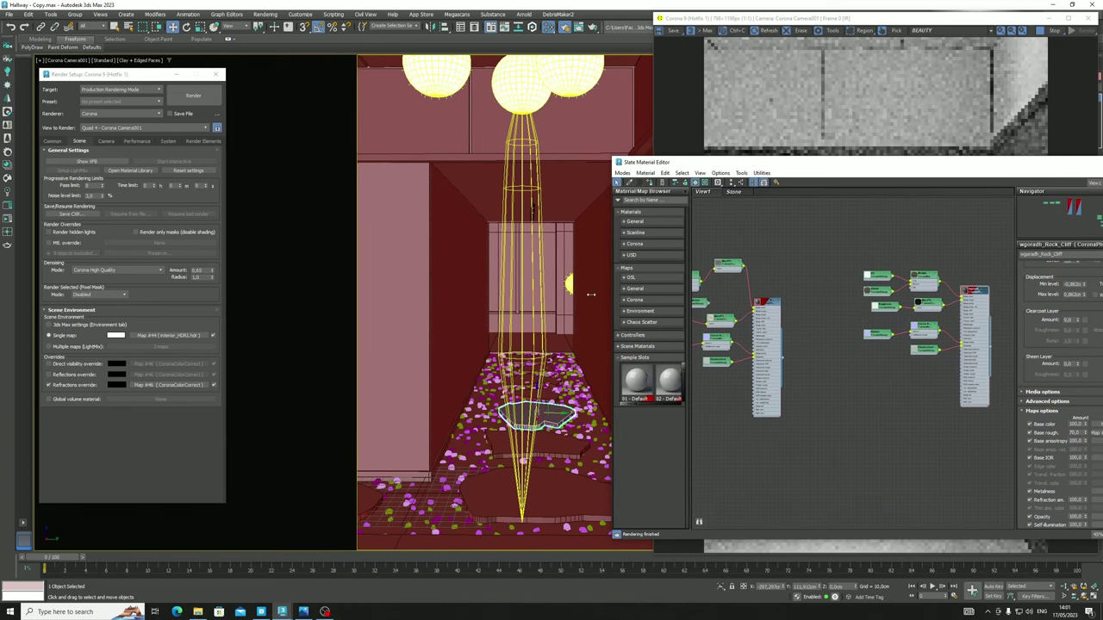
left_click(538, 395)
left_click(652, 183)
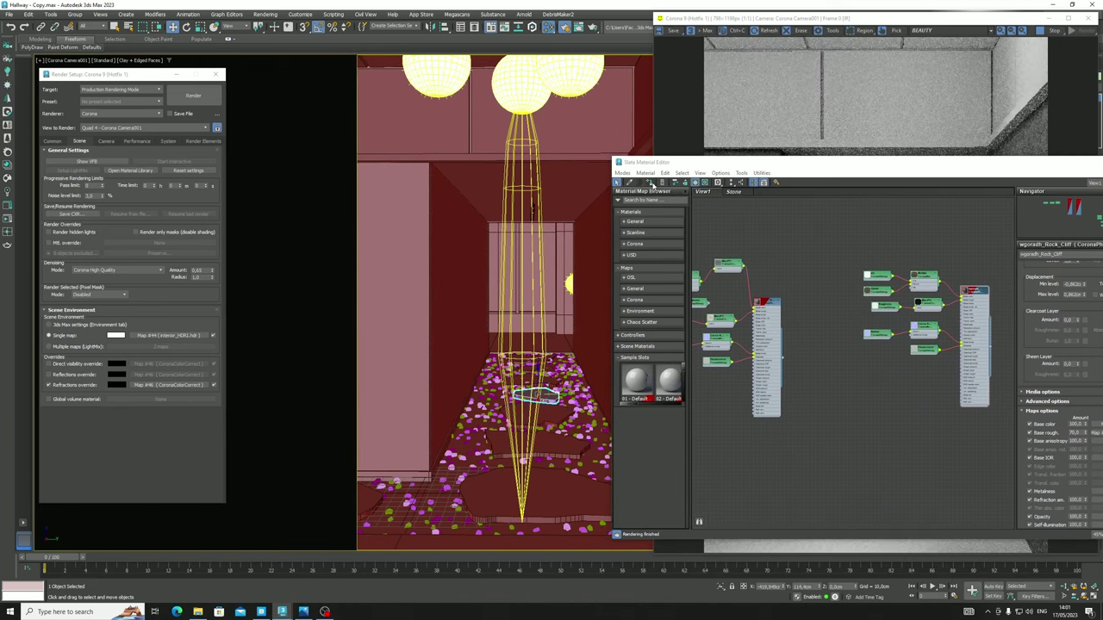
left_click(1052, 30)
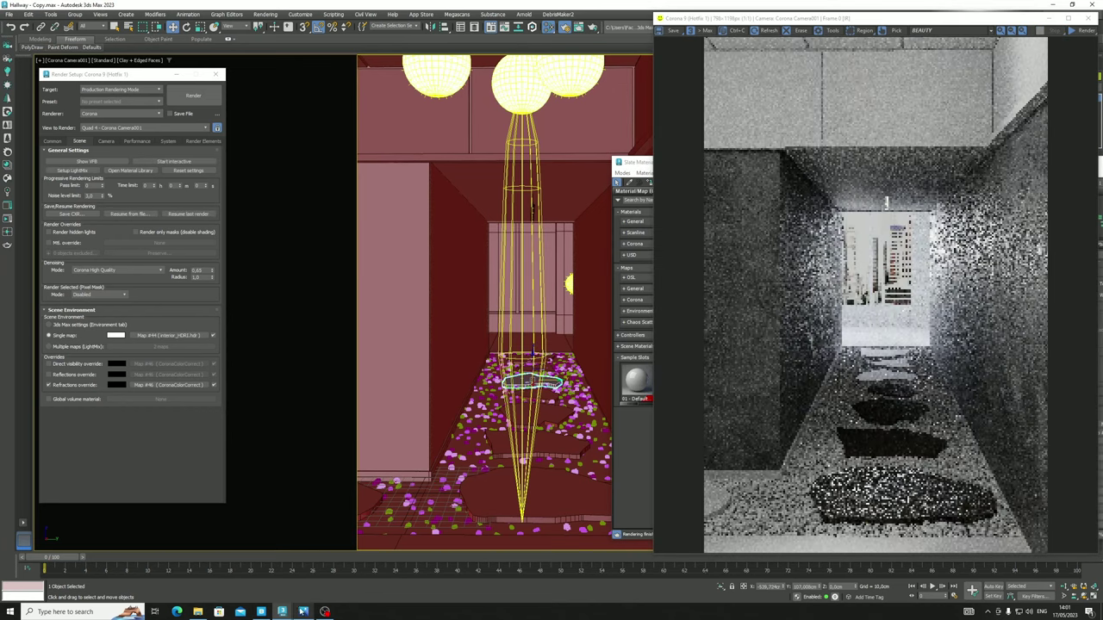
left_click(647, 166)
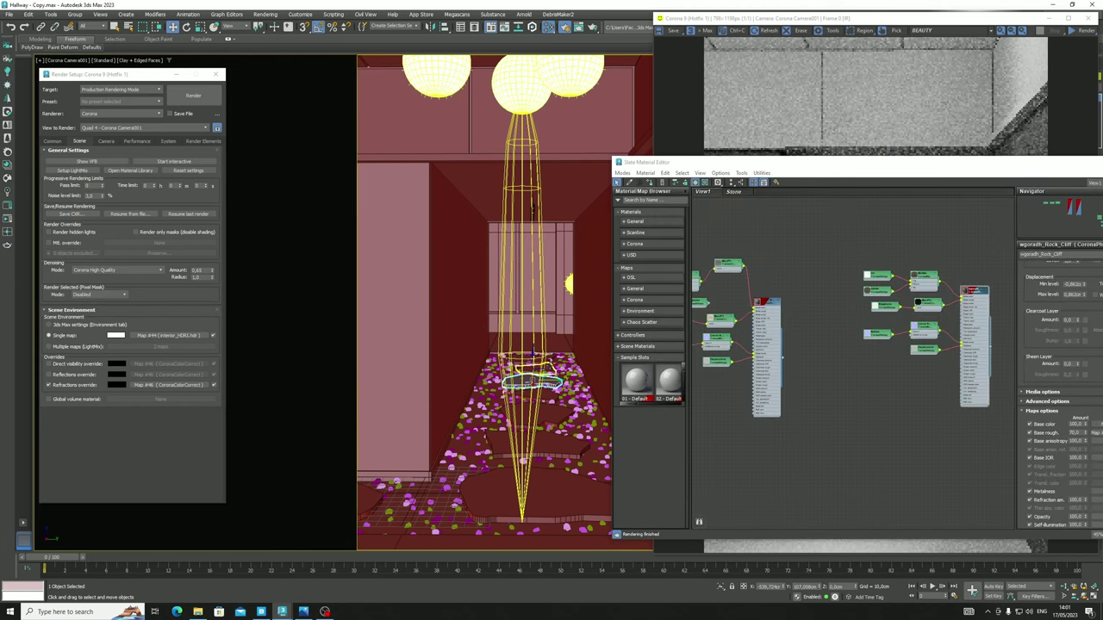
left_click(538, 371)
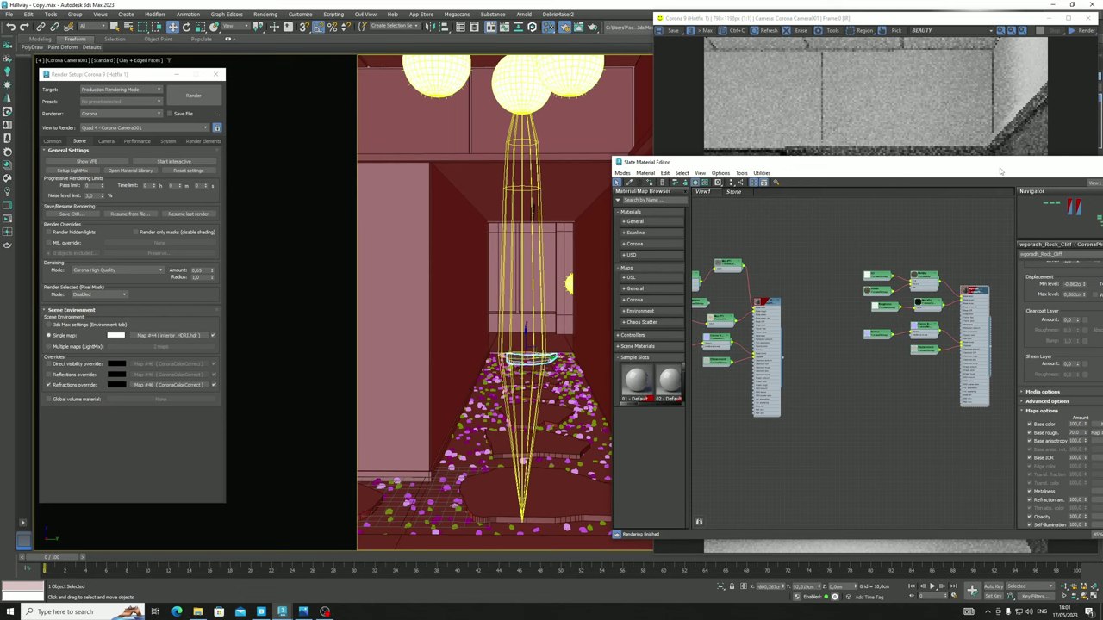
Minimize the Corona render window and the Slate Material Editor
left_click_drag(1001, 171, 506, 155)
left_click(1052, 17)
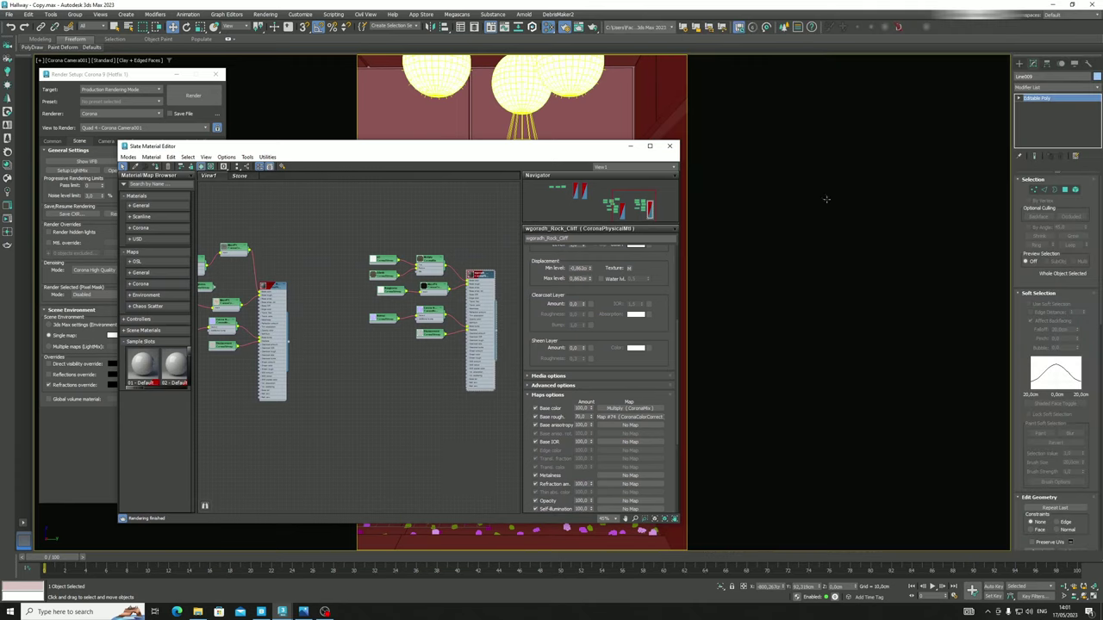
left_click(630, 146)
Add a UVW Map modifier with Box mapping to the second stepping stone from the front
left_click(538, 444)
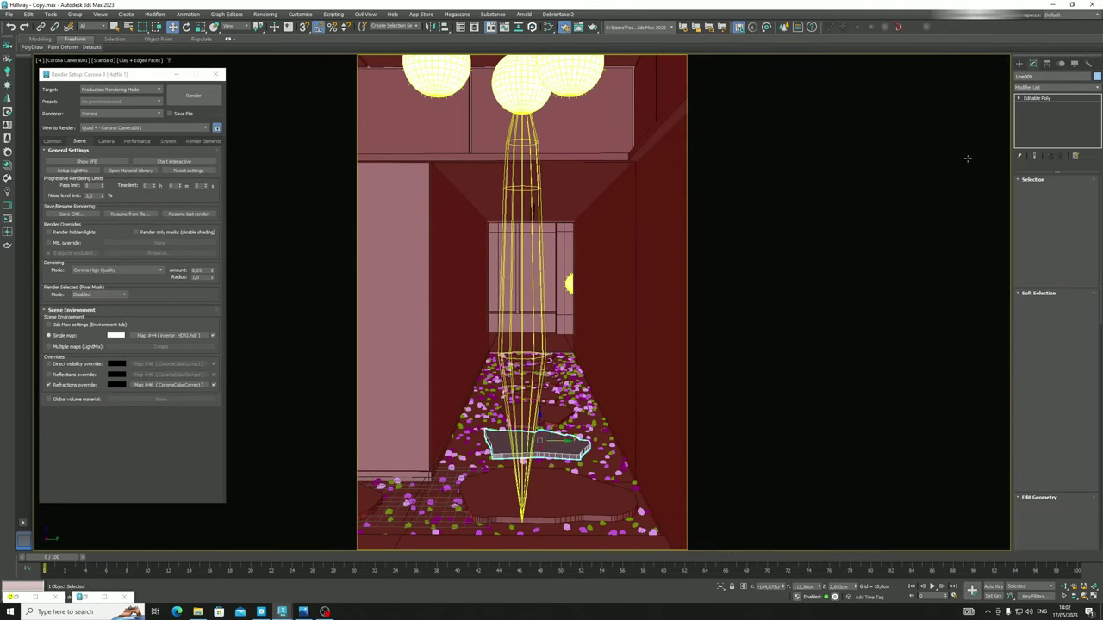
left_click(1044, 84)
key("u")
key("u")
key("u")
key("u")
key("u")
key("u")
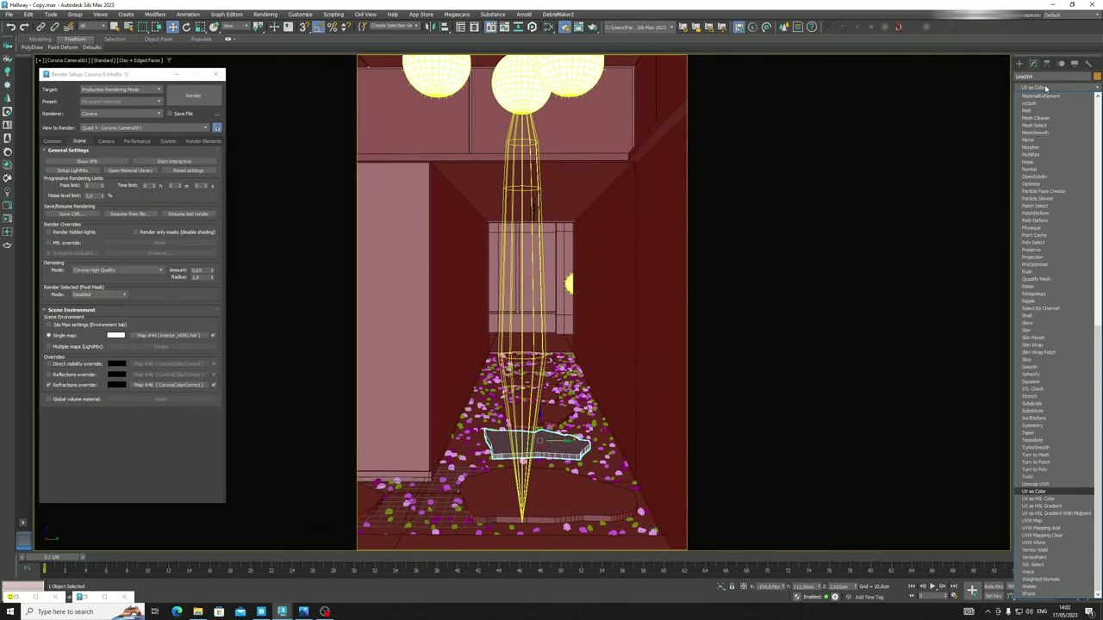
key("Return")
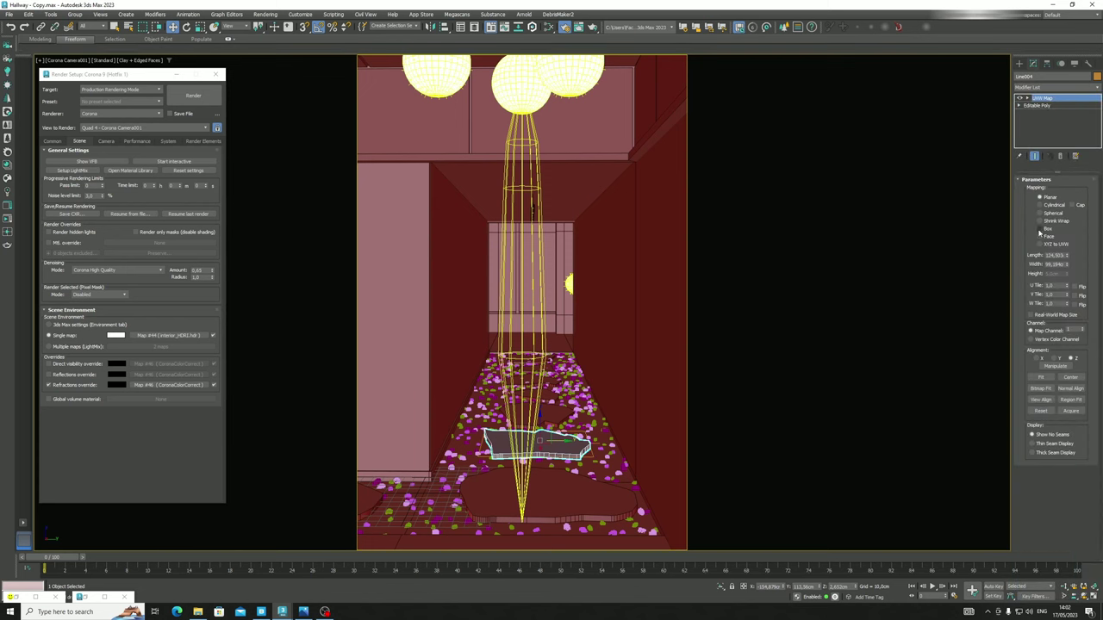
Add a UVW Map modifier with Face mapping to the third stepping stone from the front
left_click(536, 415)
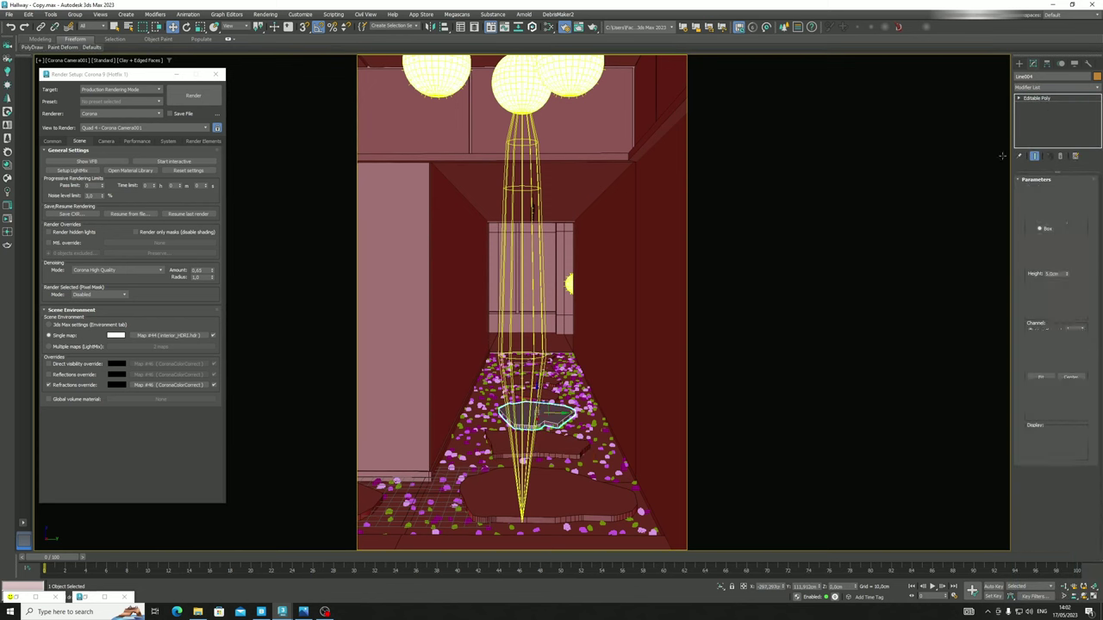
left_click(1044, 85)
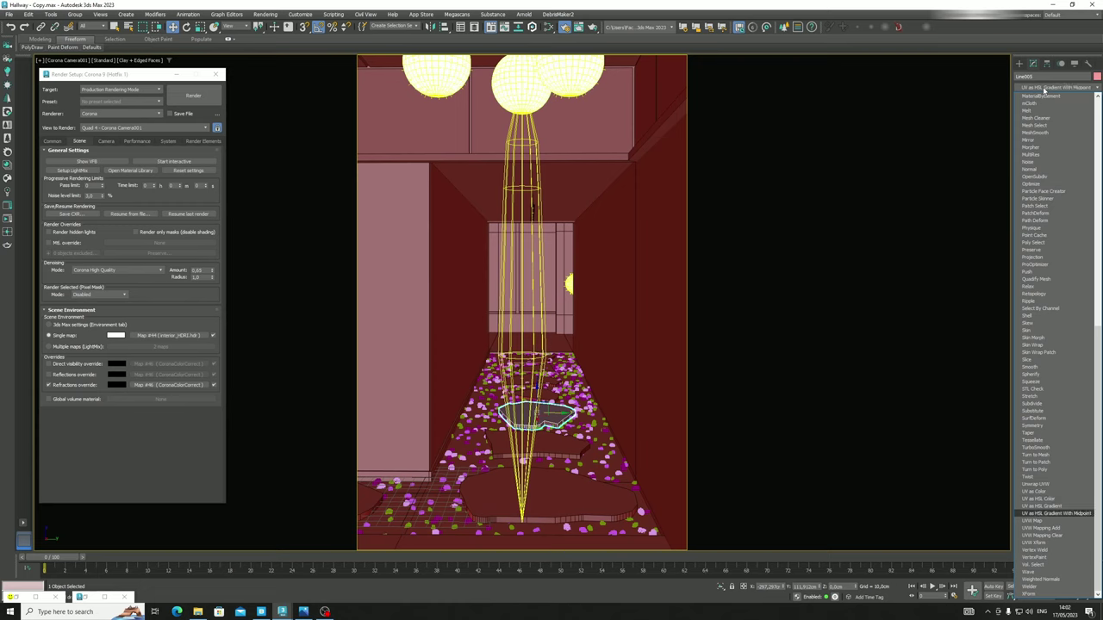
type("uvw")
key("Return")
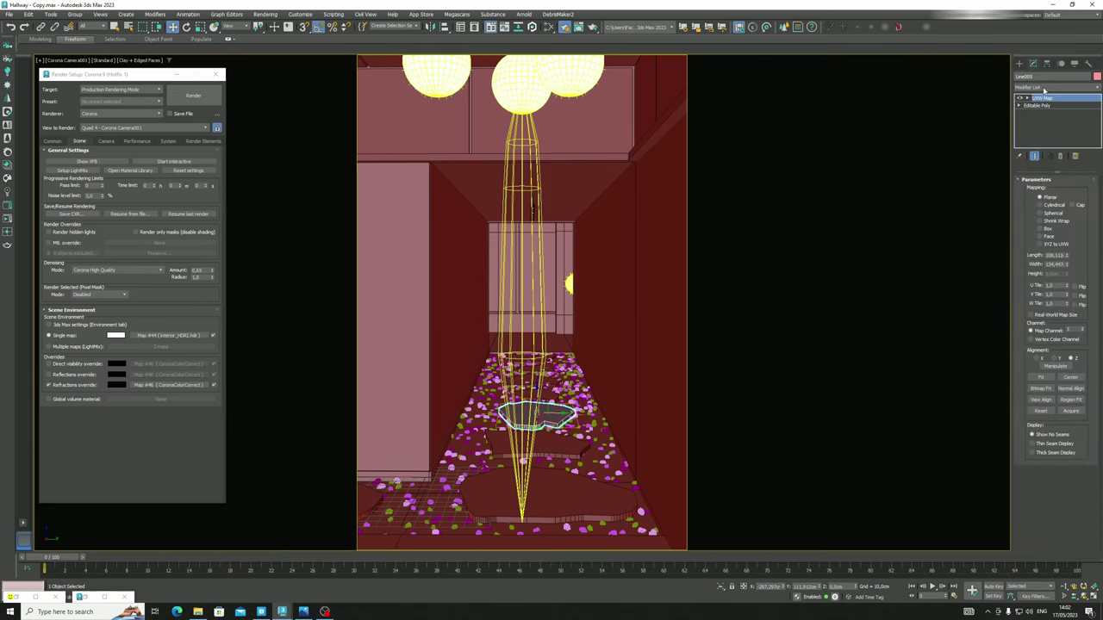
left_click(1039, 236)
Check the UVW mapping of the two front stepping stones and switch the third stone's UVW Map to Box mapping
left_click(582, 450)
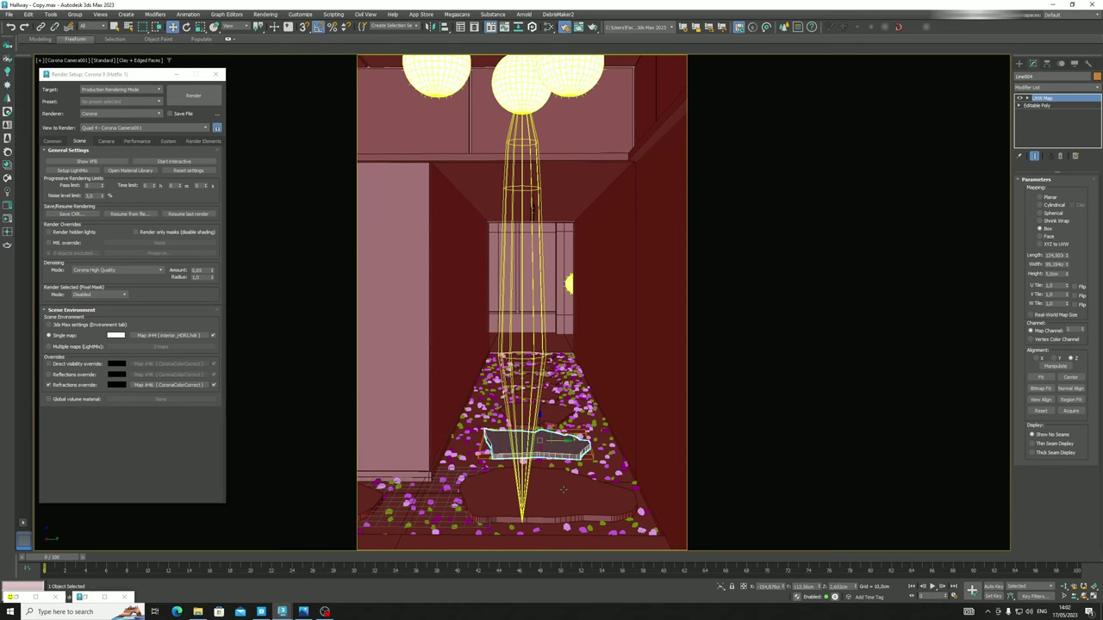
left_click(552, 494)
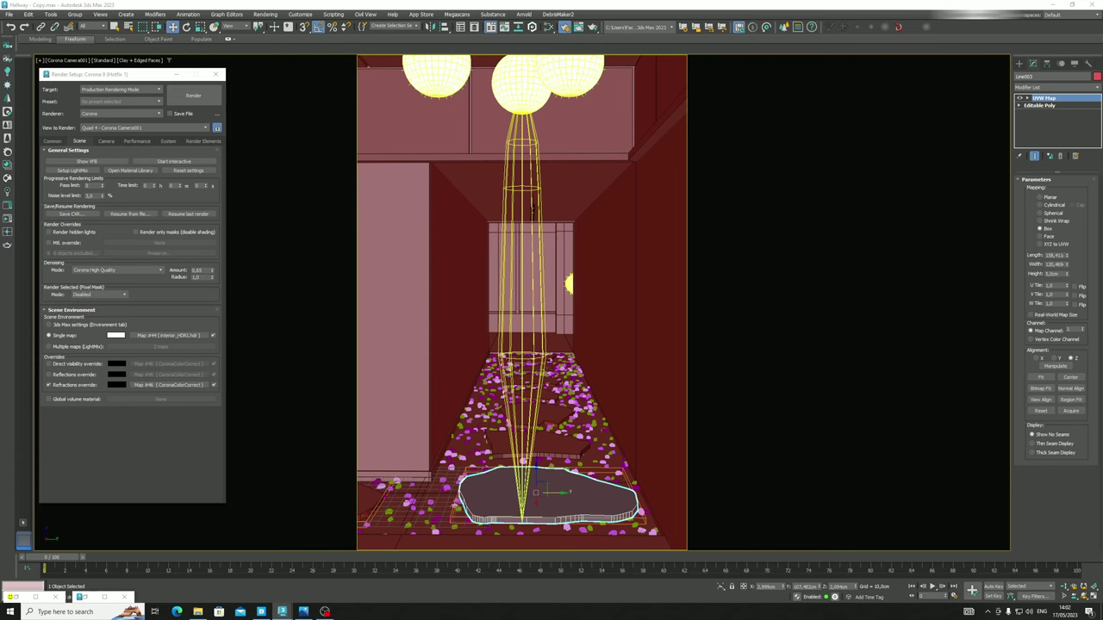
left_click(600, 448)
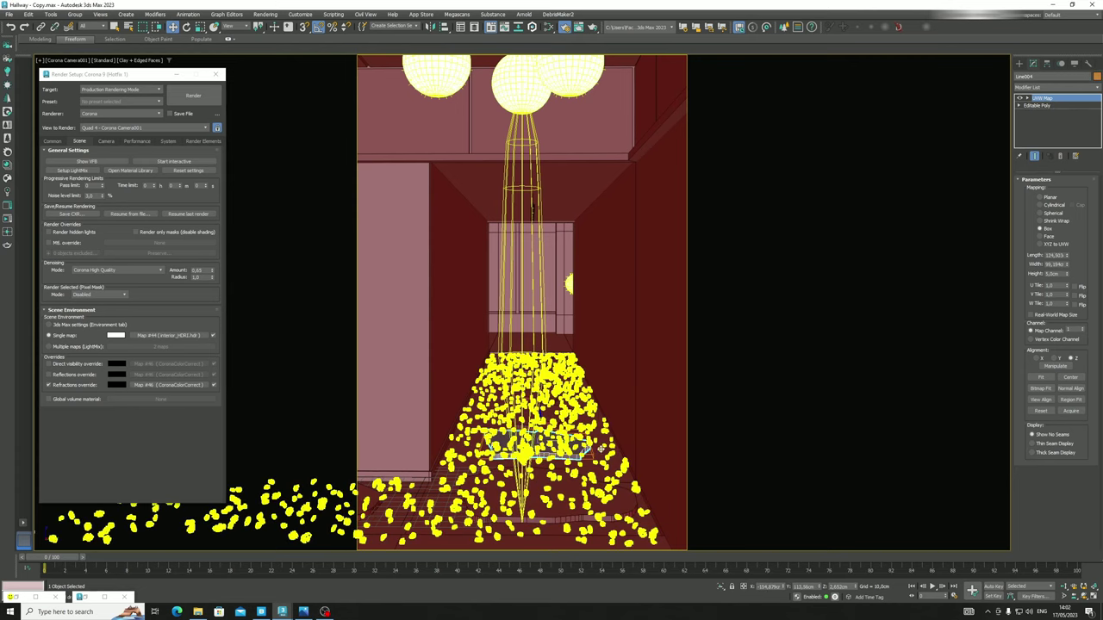
left_click(1040, 236)
left_click(535, 417)
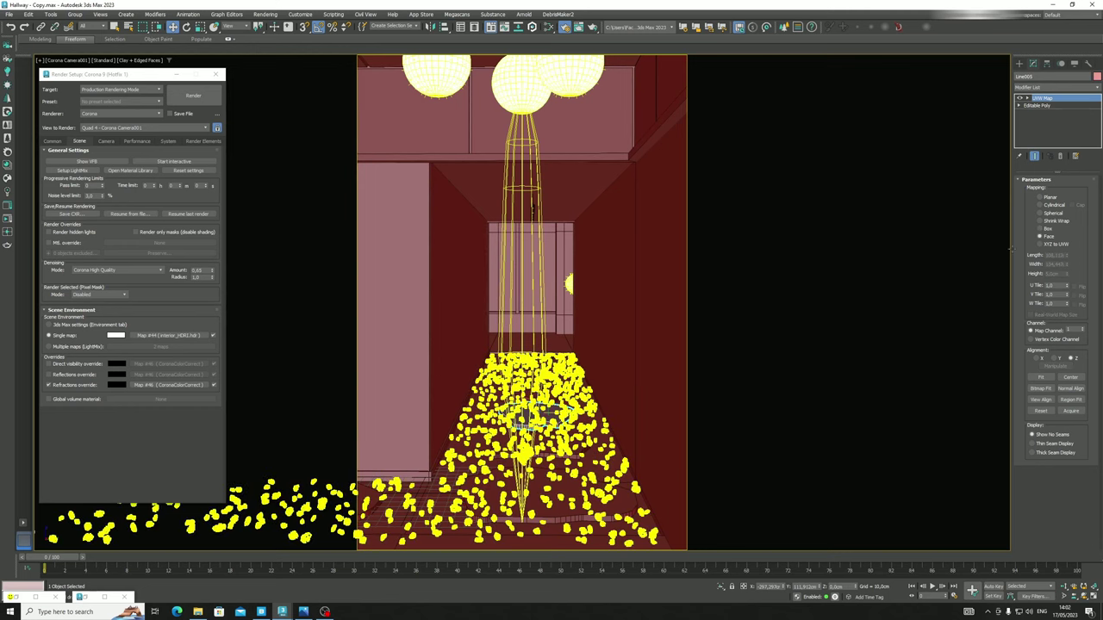
left_click(1040, 236)
left_click(1046, 229)
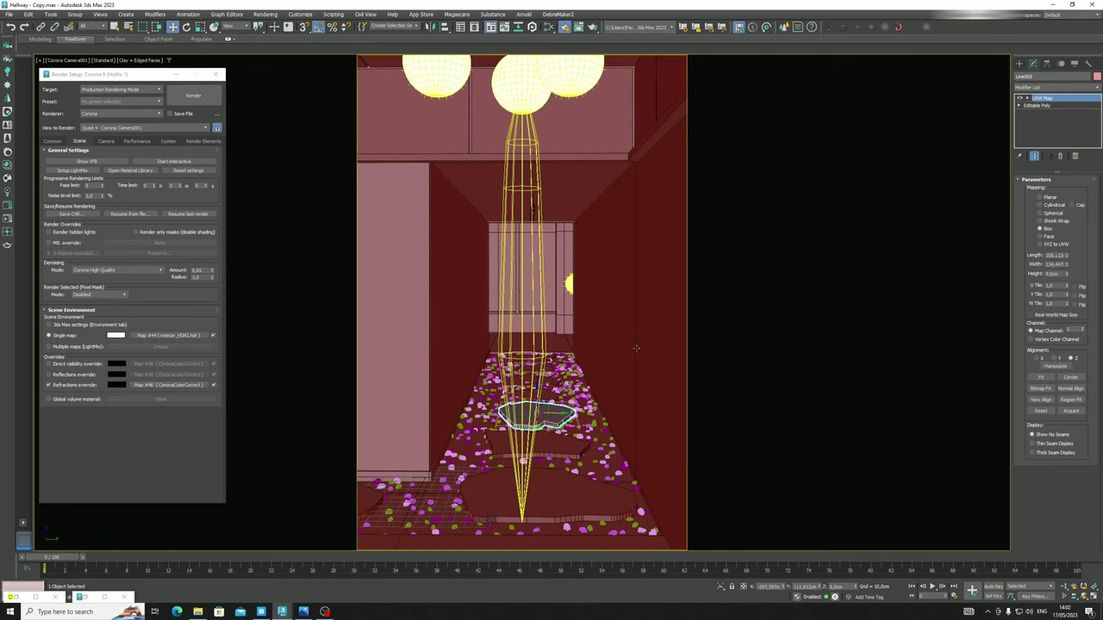
Add a UVW Map modifier to the fourth stepping stone from the front
left_click(541, 393)
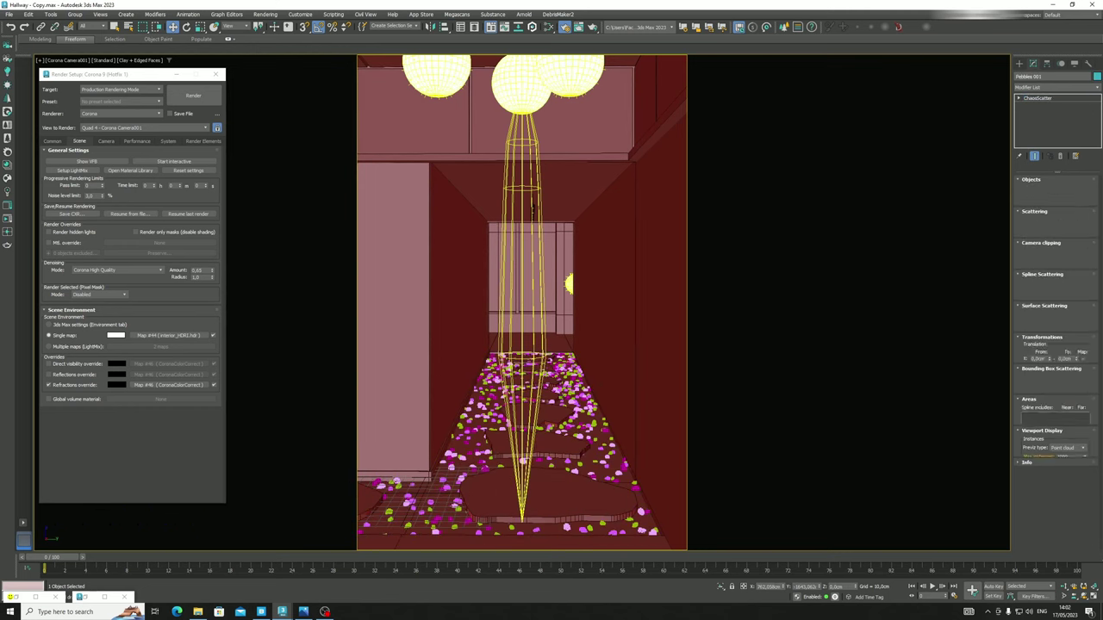
left_click(537, 396)
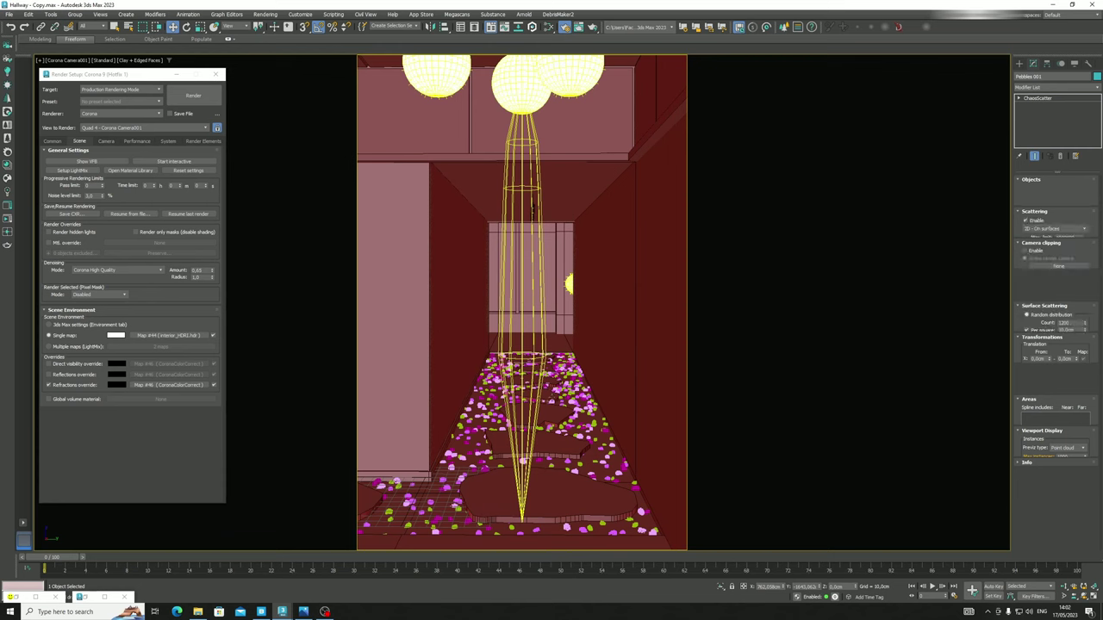
left_click(1046, 88)
key("u")
key("u")
key("u")
key("u")
key("u")
key("u")
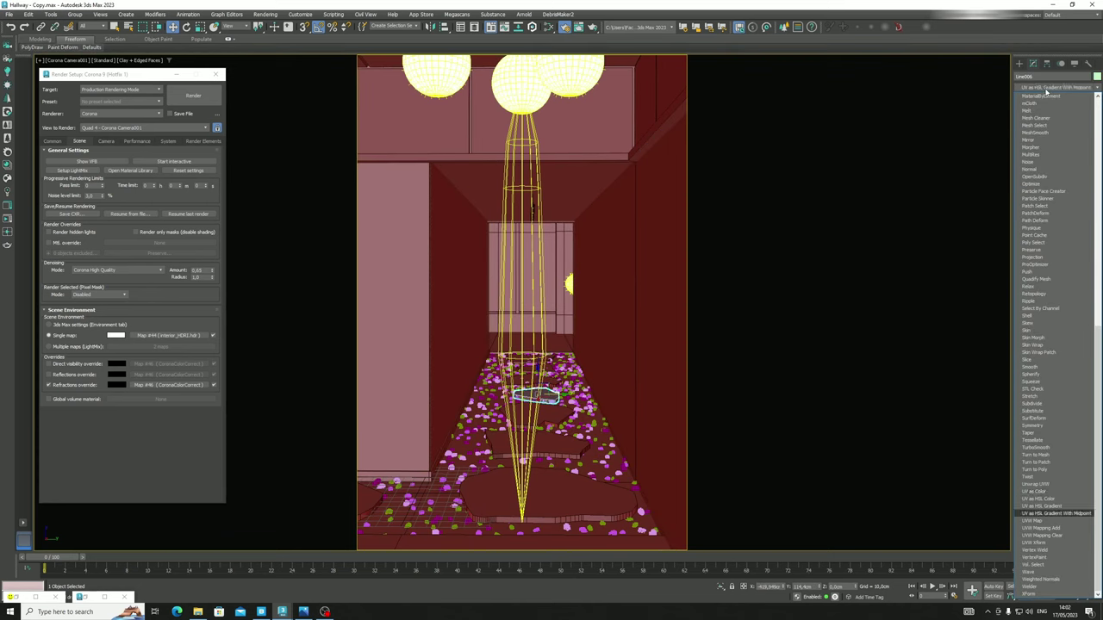
key("Return")
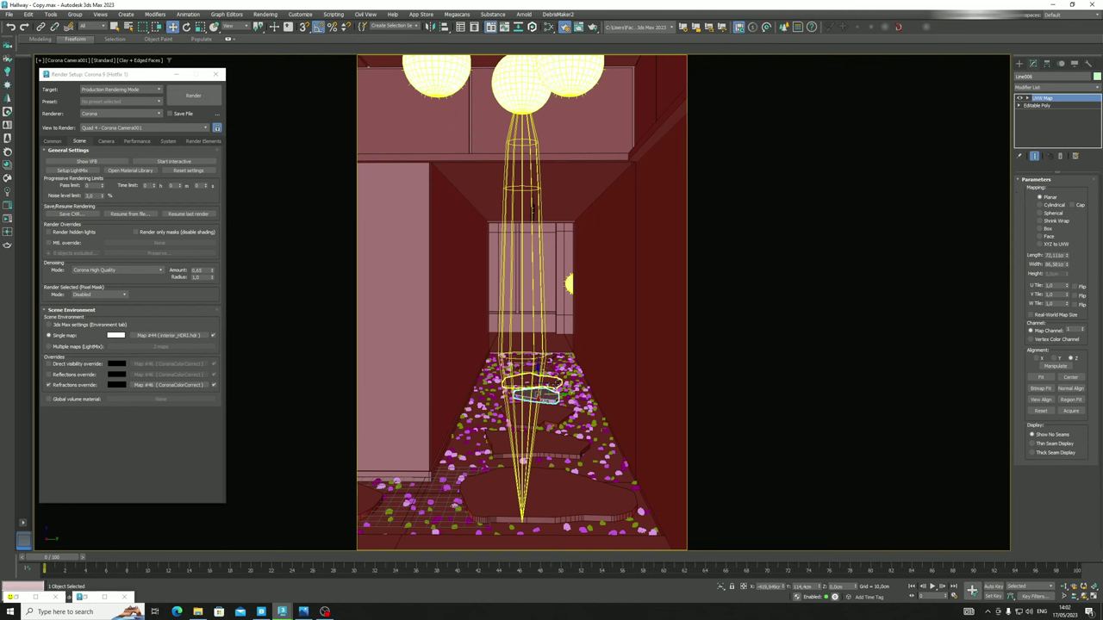
Add a UVW Map modifier to the fifth stepping stone from the front
left_click(534, 383)
left_click(1045, 89)
type("uvw map")
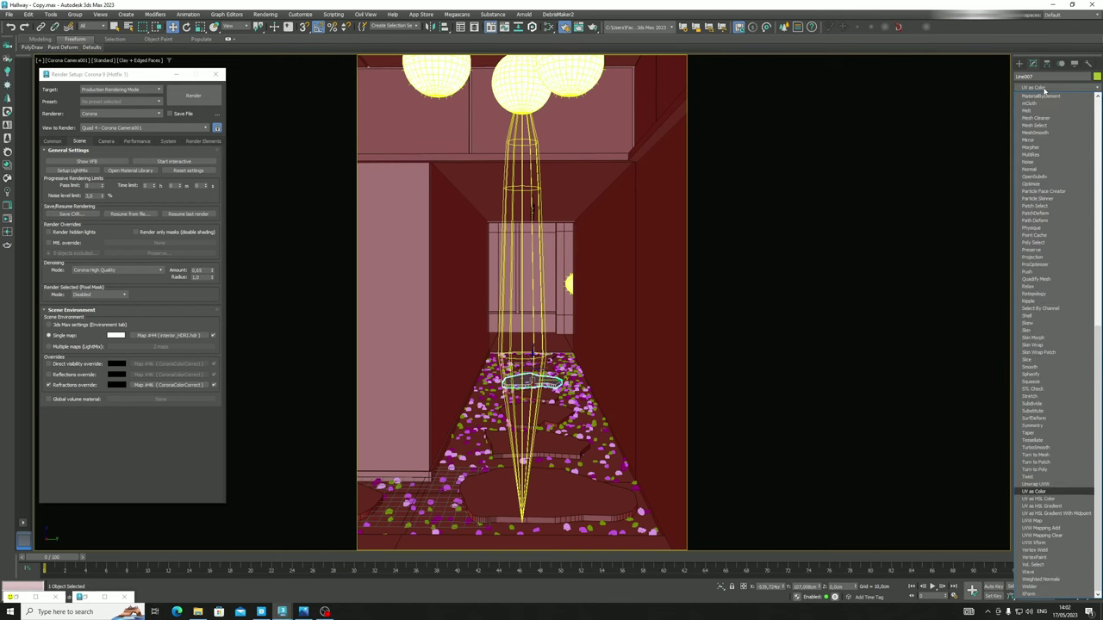
key("Return")
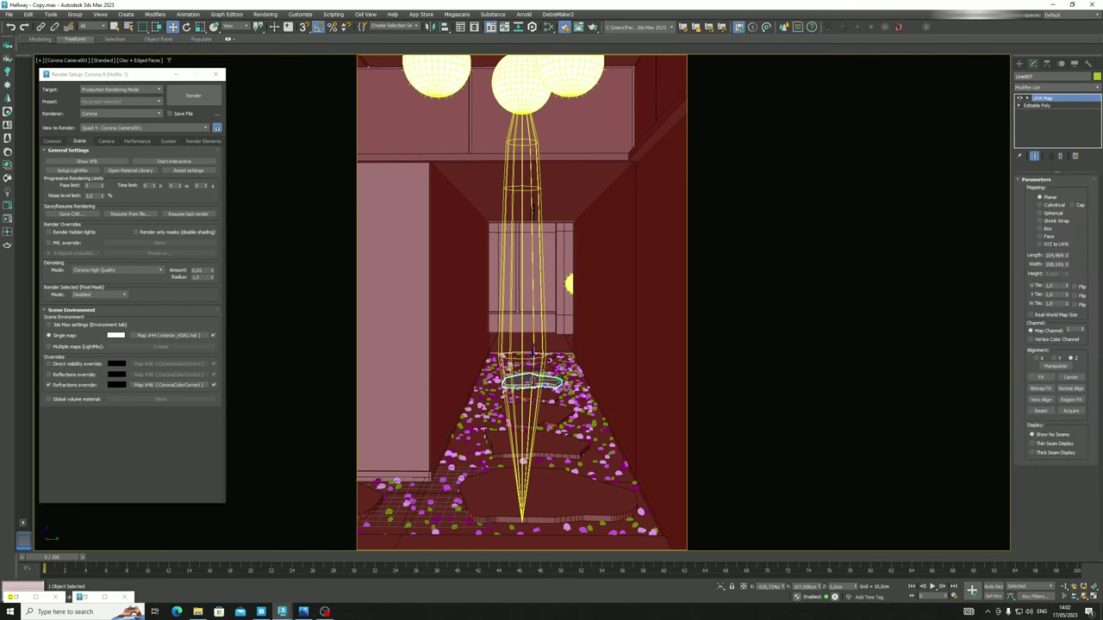
Add a UVW Map modifier to the sixth stepping stone, just before the farthest one
left_click(537, 369)
left_click(1039, 89)
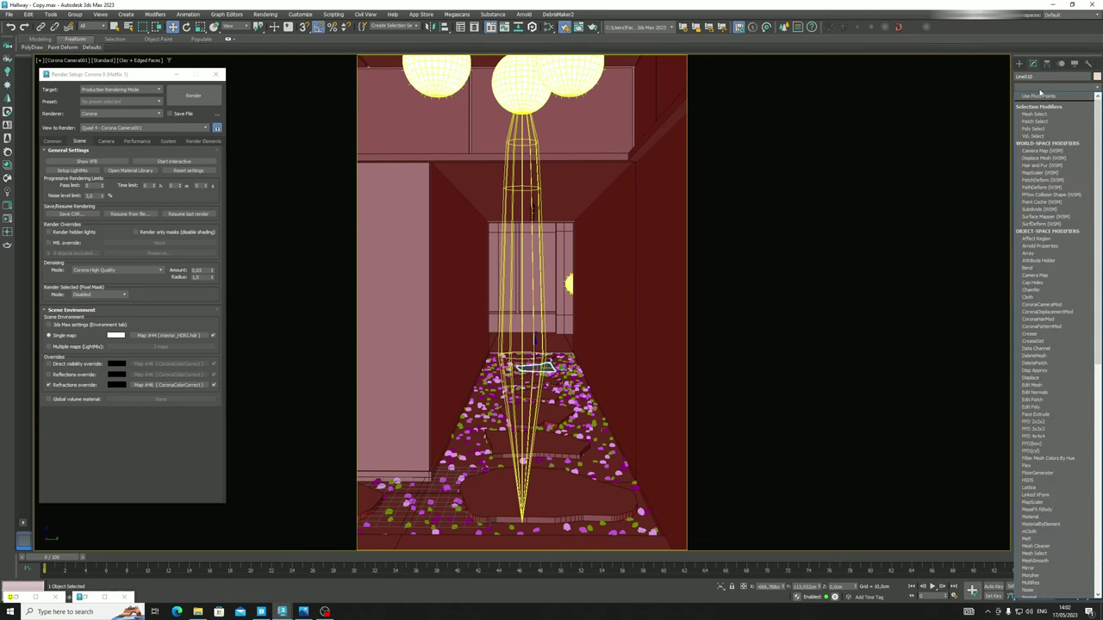
key("u")
key("u")
key("u")
key("u")
key("u")
key("u")
key("Return")
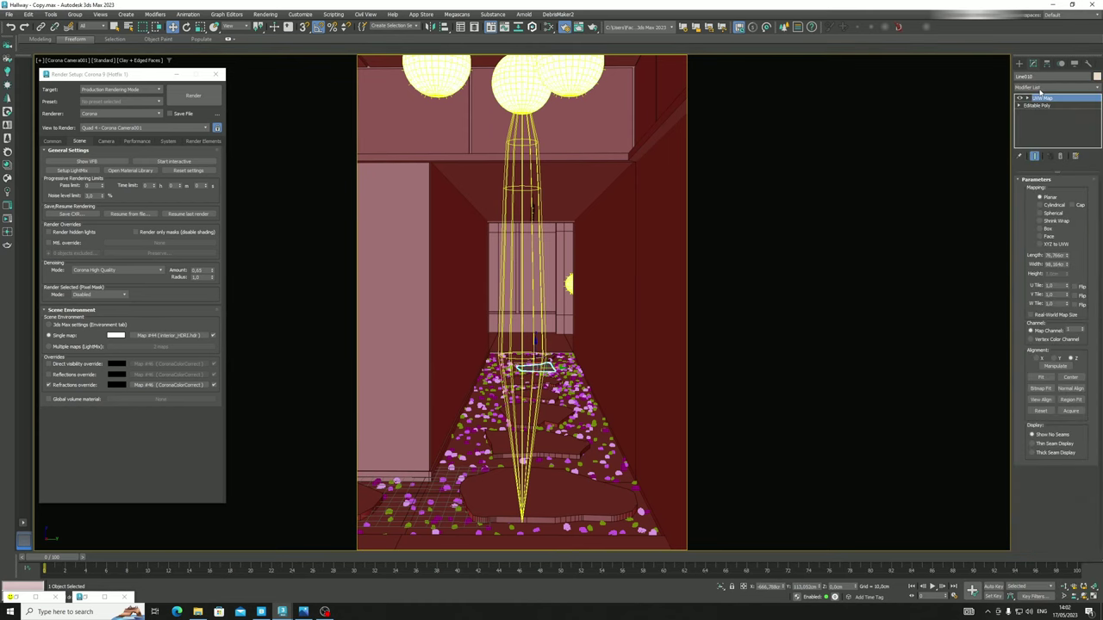
Add a UVW Map modifier to the farthest stepping stone
left_click(526, 358)
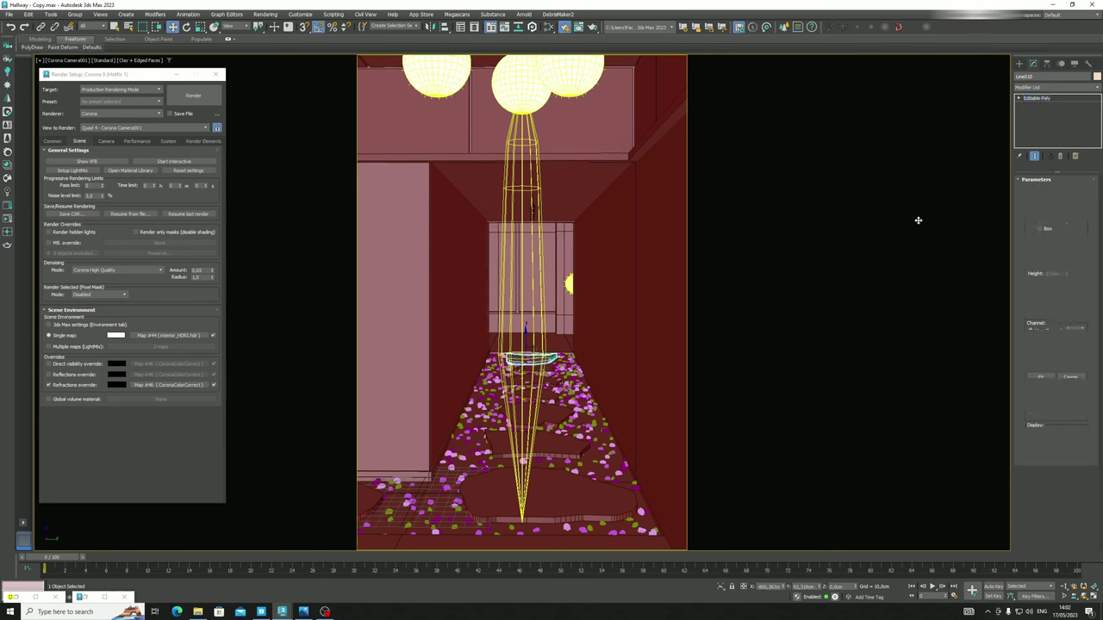
left_click(1047, 89)
type("uvw map")
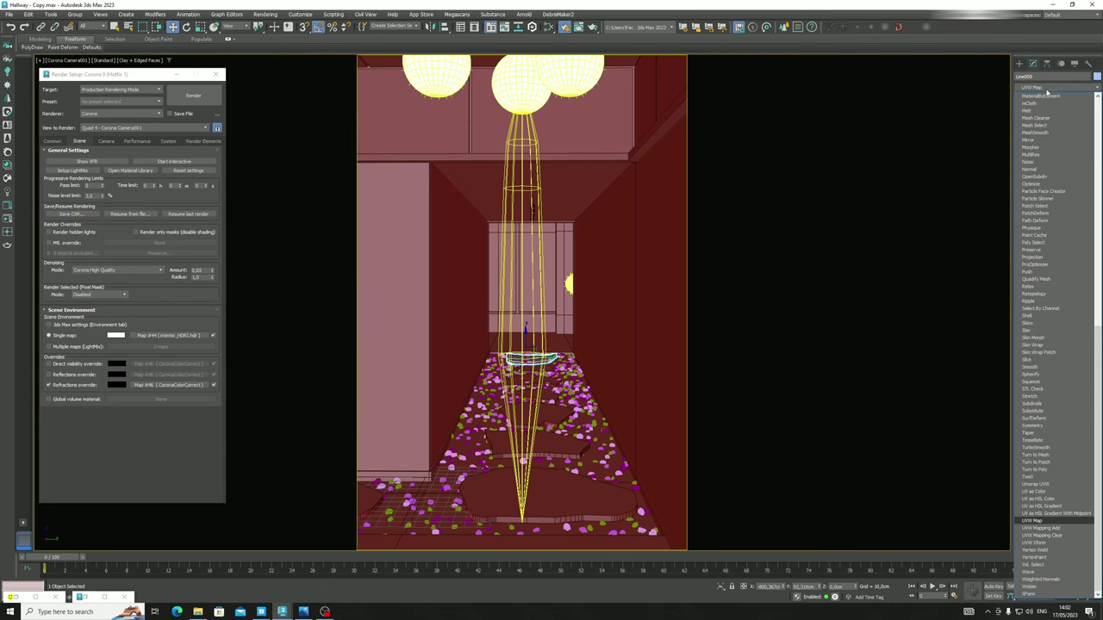
key("Return")
Check the stepping stones in an interactive render limited to their region, clear the region and stop the render
left_click(16, 597)
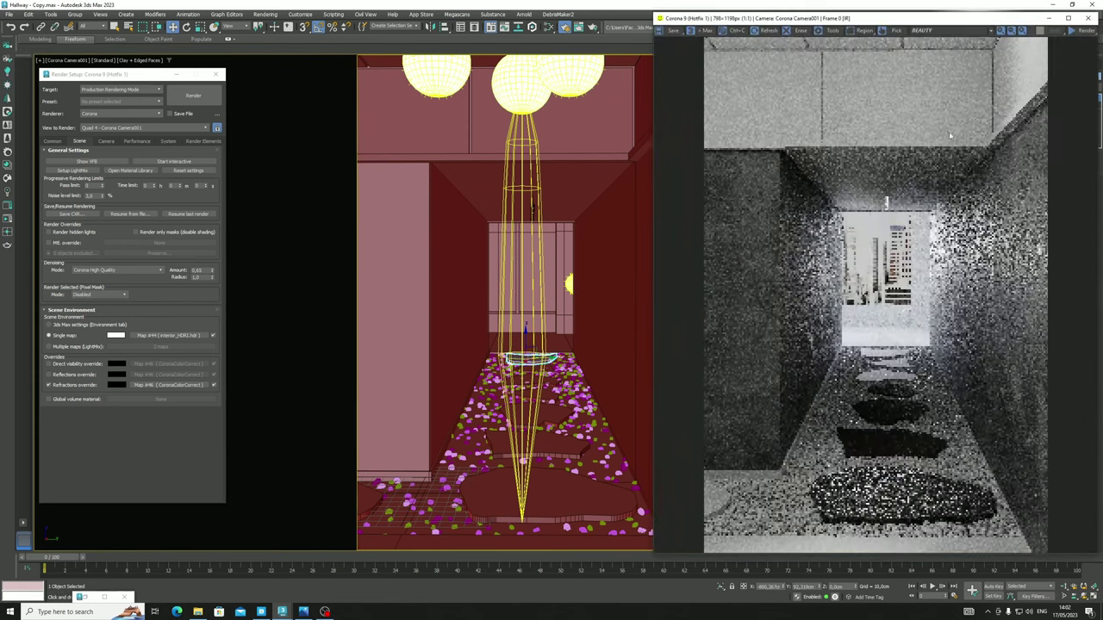
left_click(1070, 32)
left_click(1082, 41)
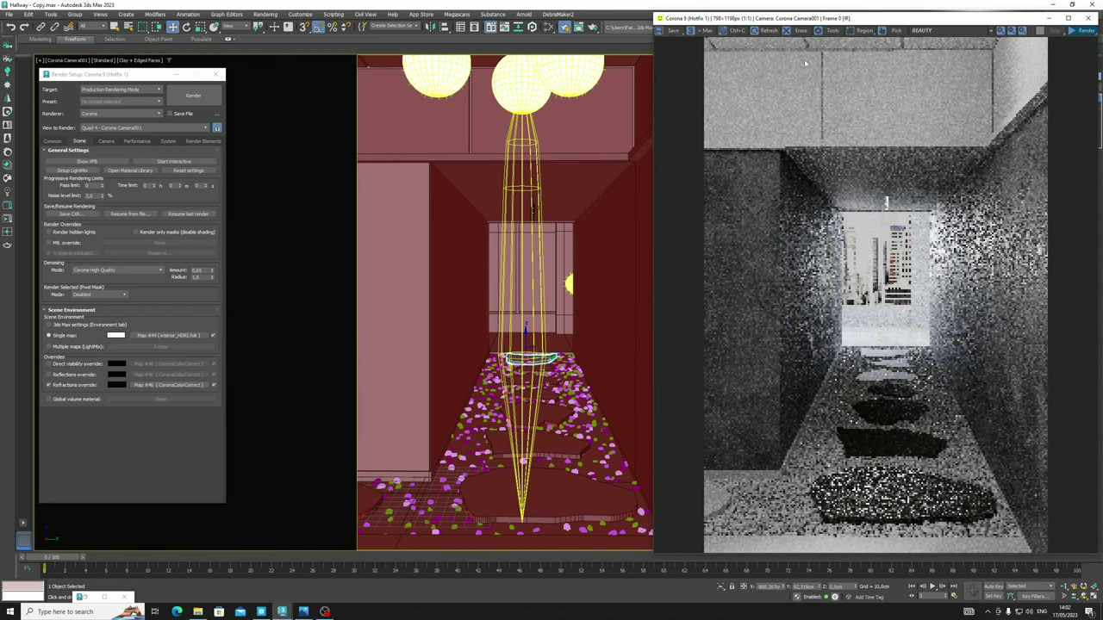
left_click(863, 31)
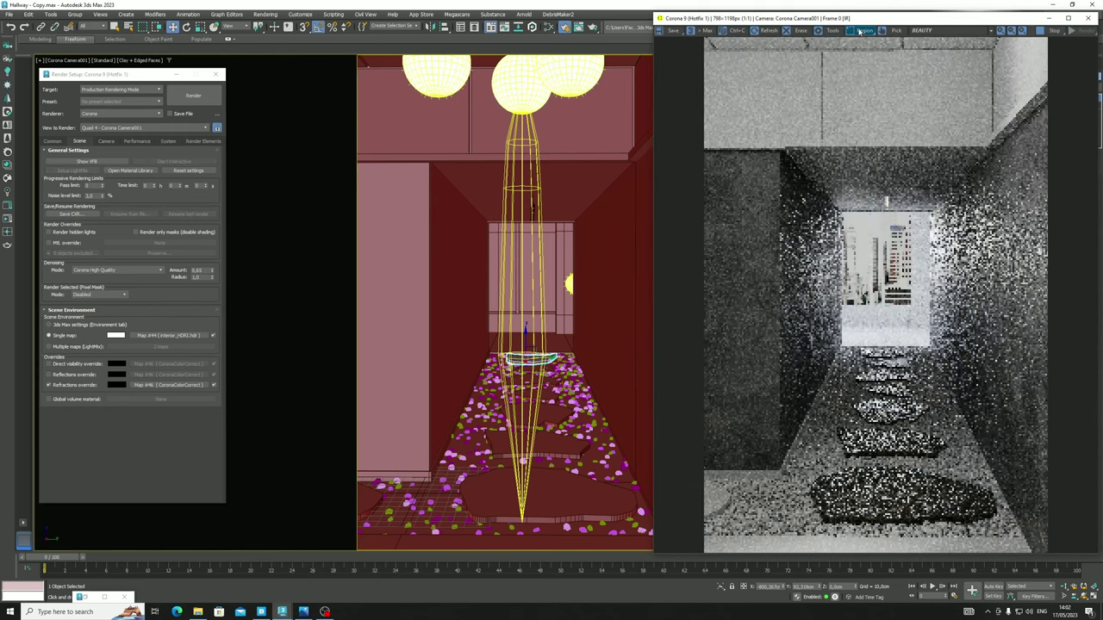
left_click_drag(841, 322, 998, 534)
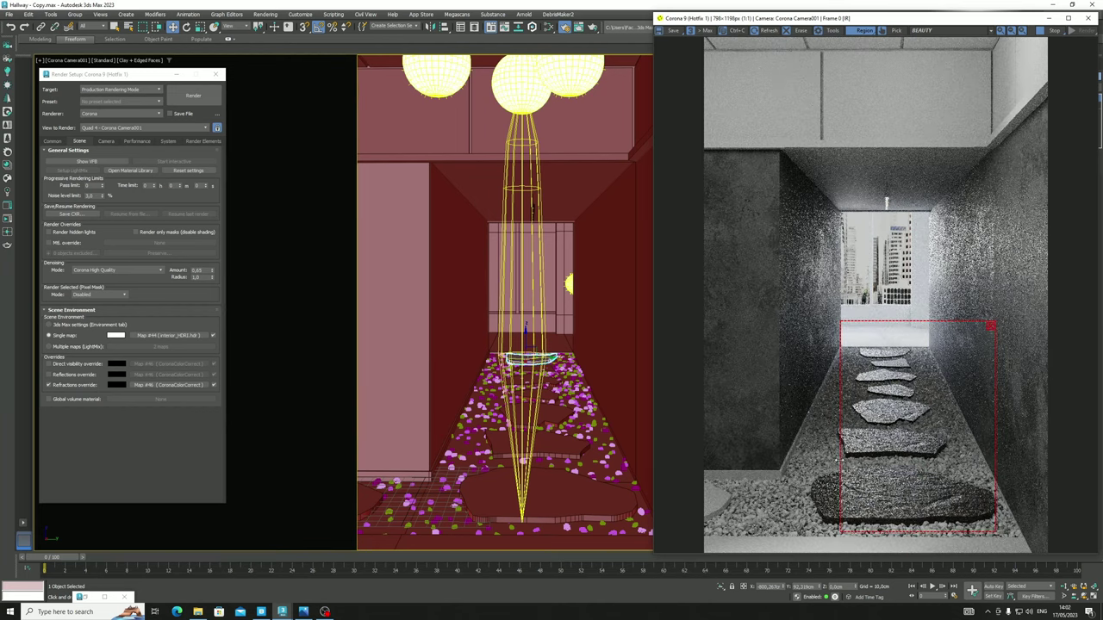
left_click(993, 328)
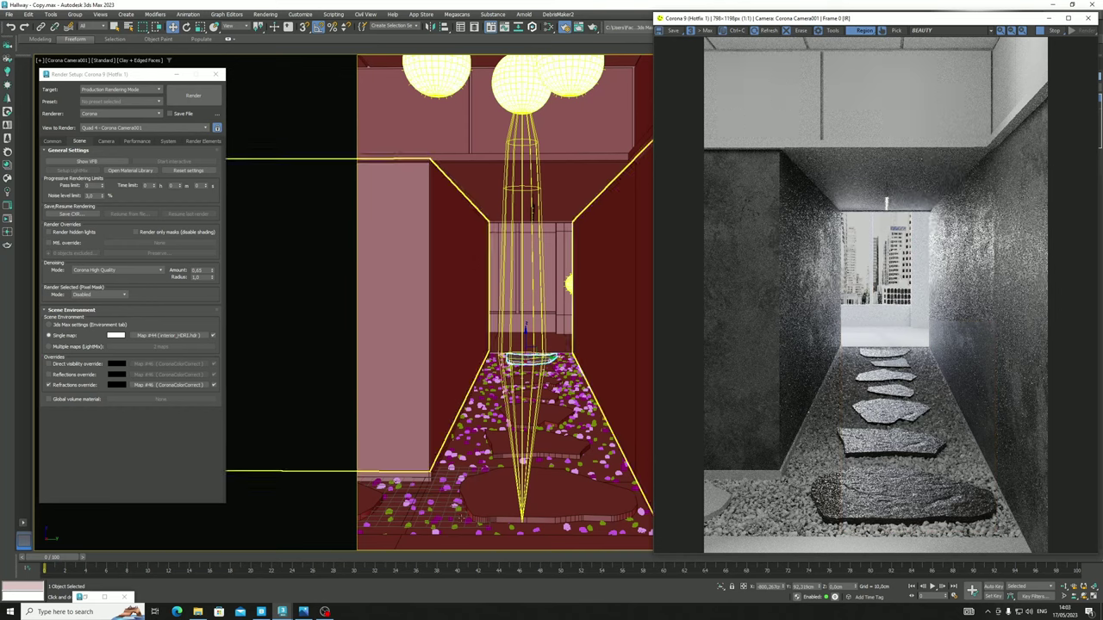
left_click(865, 32)
left_click(1052, 31)
left_click(1047, 17)
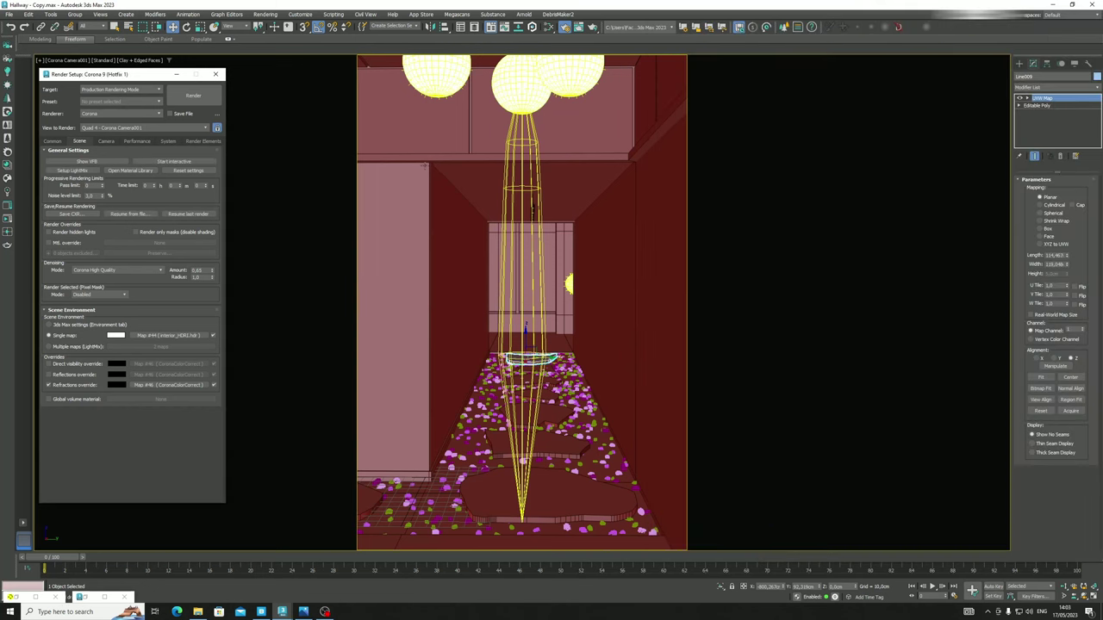
Select the large upper box above the hallway and export the Stained Tarp surface to it from Quixel Bridge
left_click(509, 91)
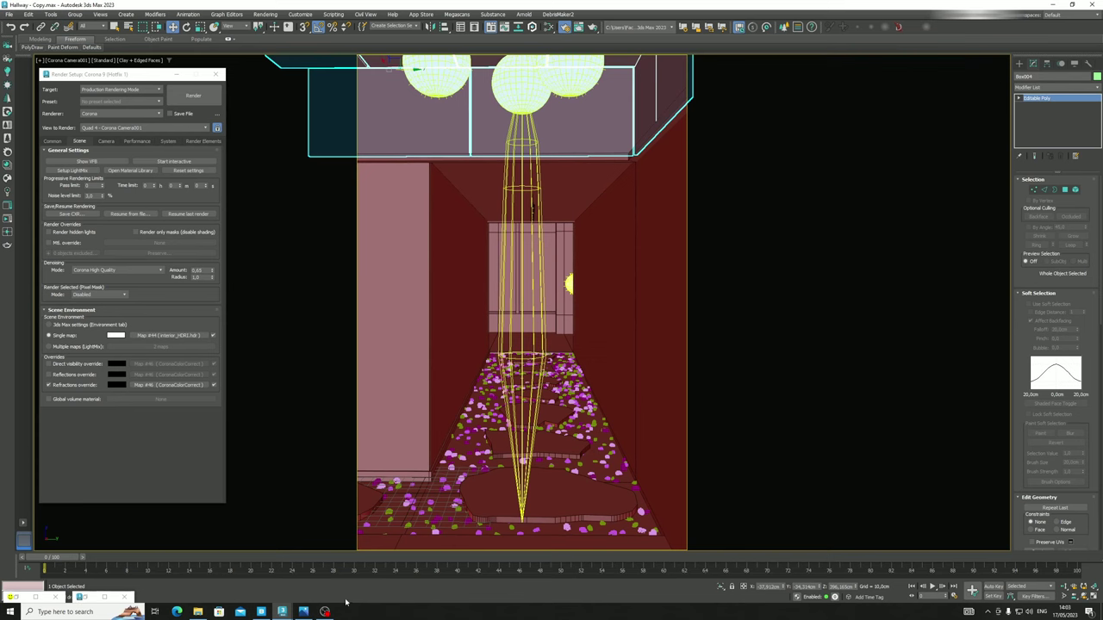
left_click(261, 612)
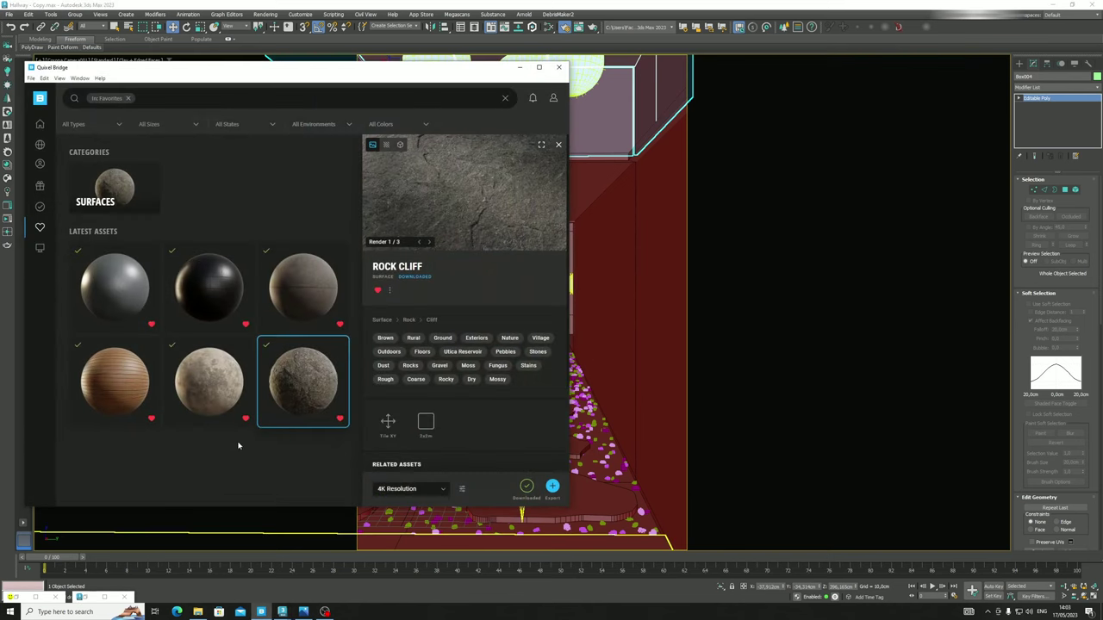
left_click(315, 285)
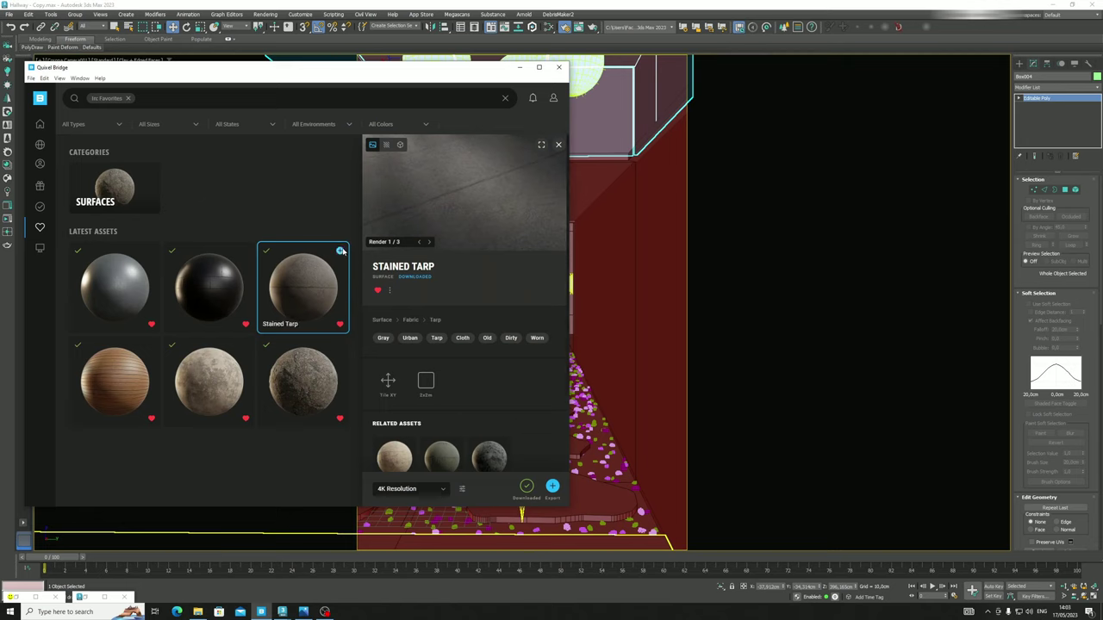
left_click(339, 251)
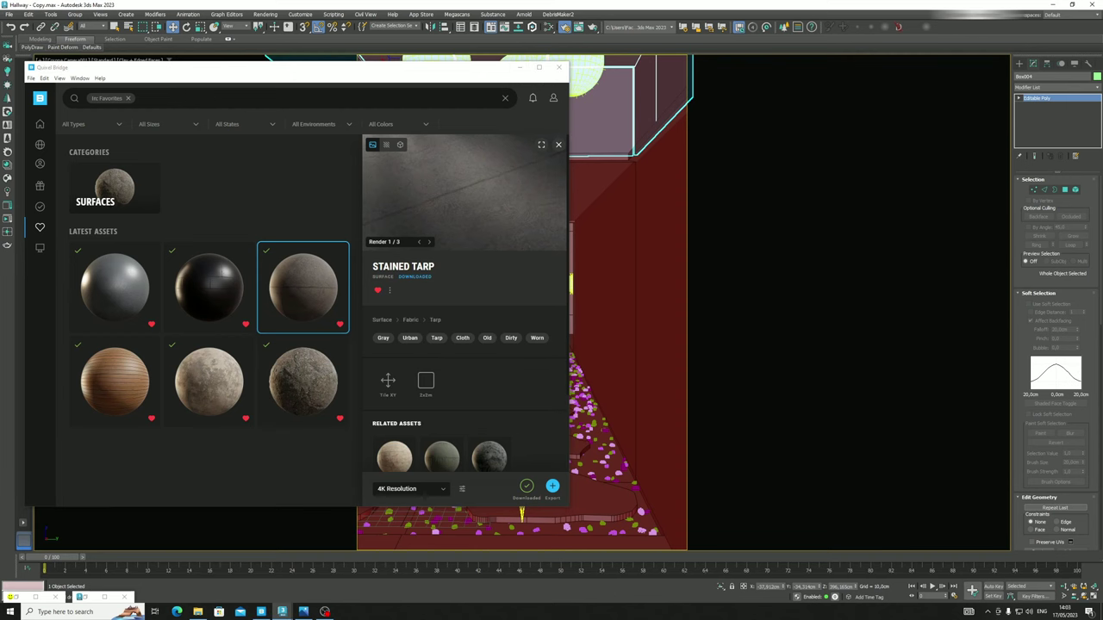
left_click(520, 66)
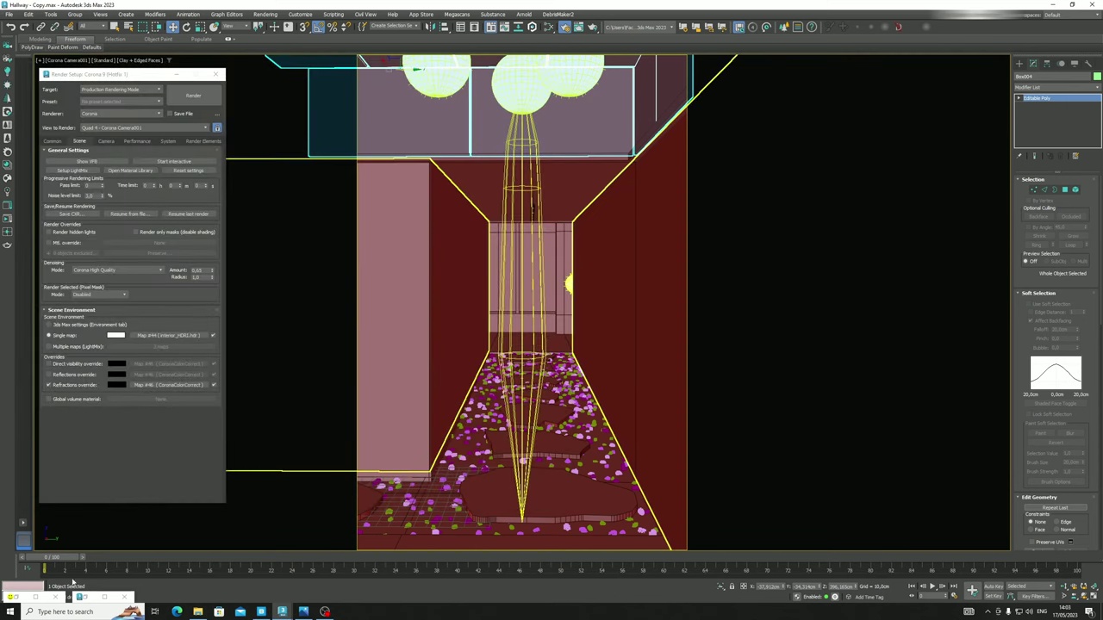
Run an interactive render to check the Stained Tarp material on the upper box
left_click(17, 597)
left_click(1073, 31)
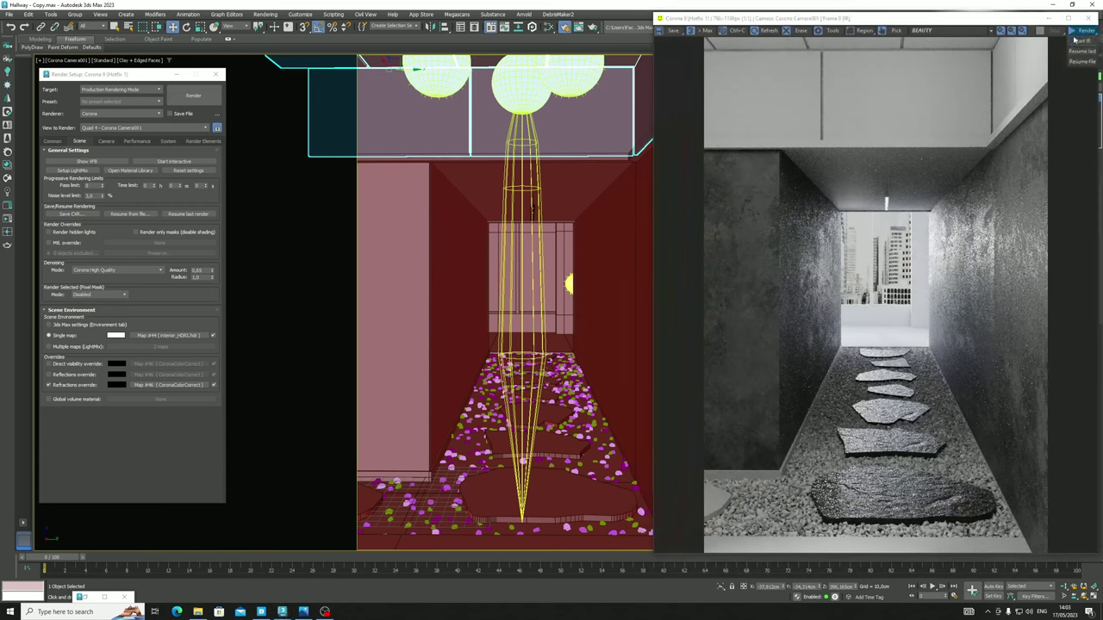
left_click(837, 118)
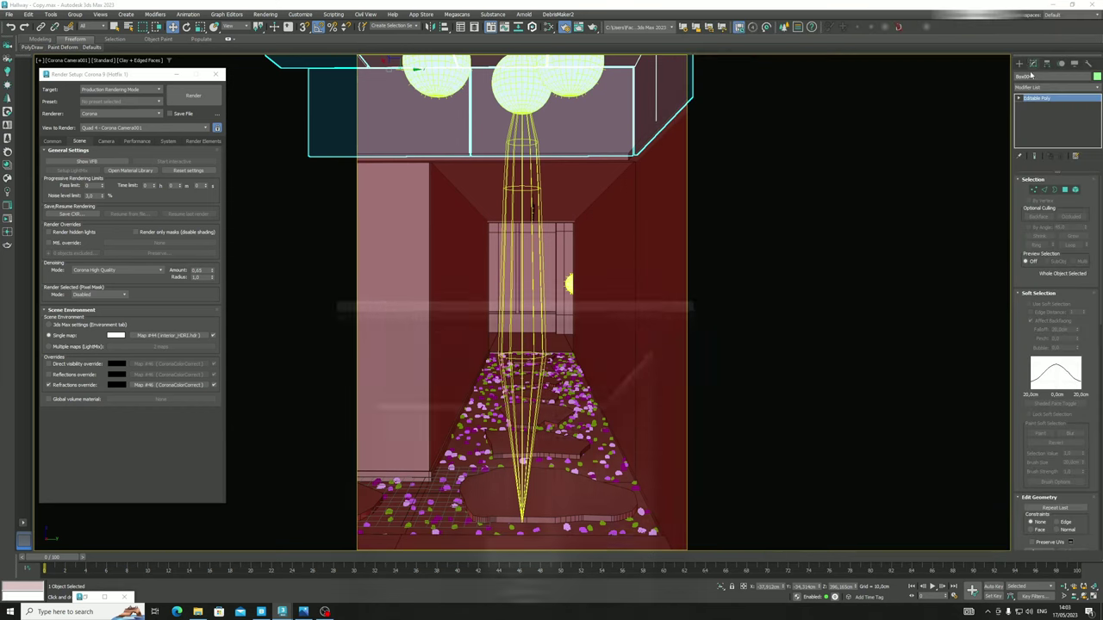
left_click(1050, 18)
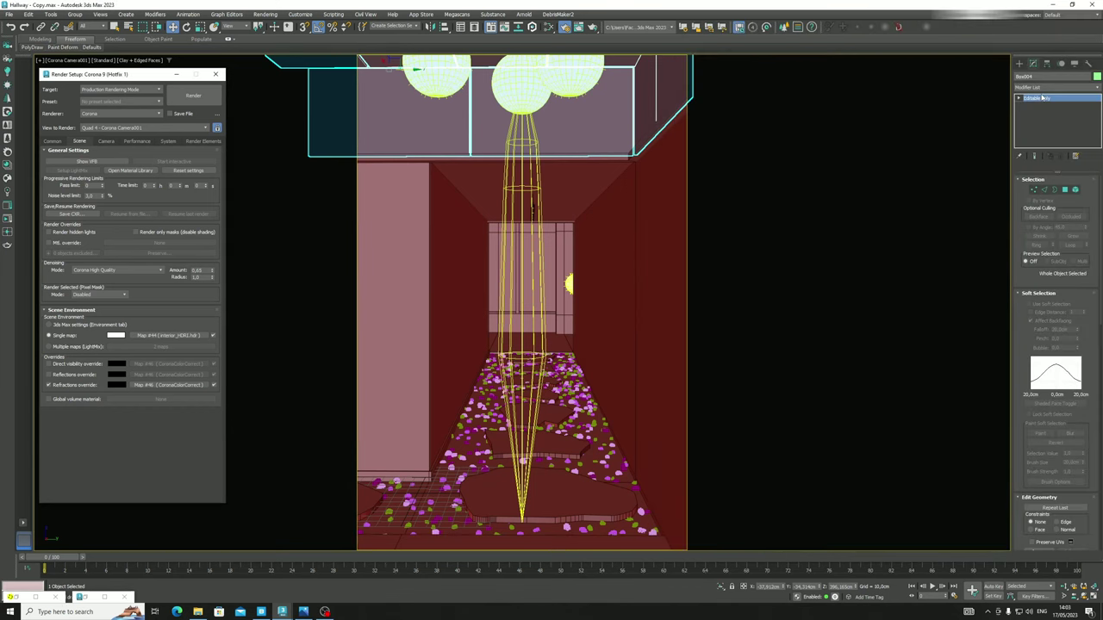
Add a UVW Map modifier to the upper box
left_click(1045, 88)
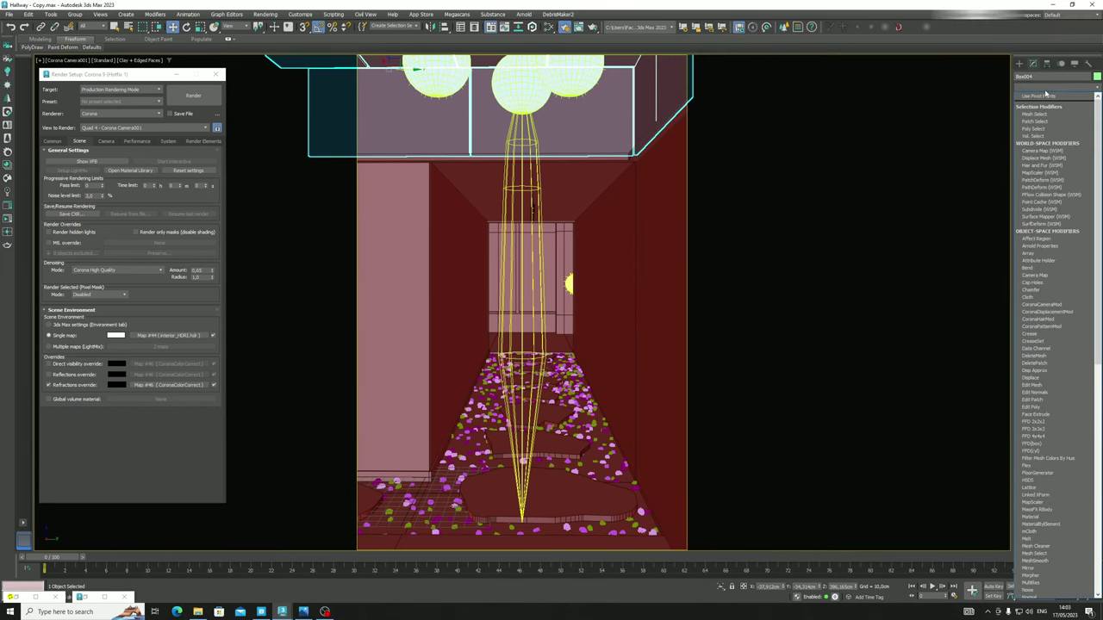
key("u")
key("u")
key("u")
key("u")
key("u")
key("u")
key("Return")
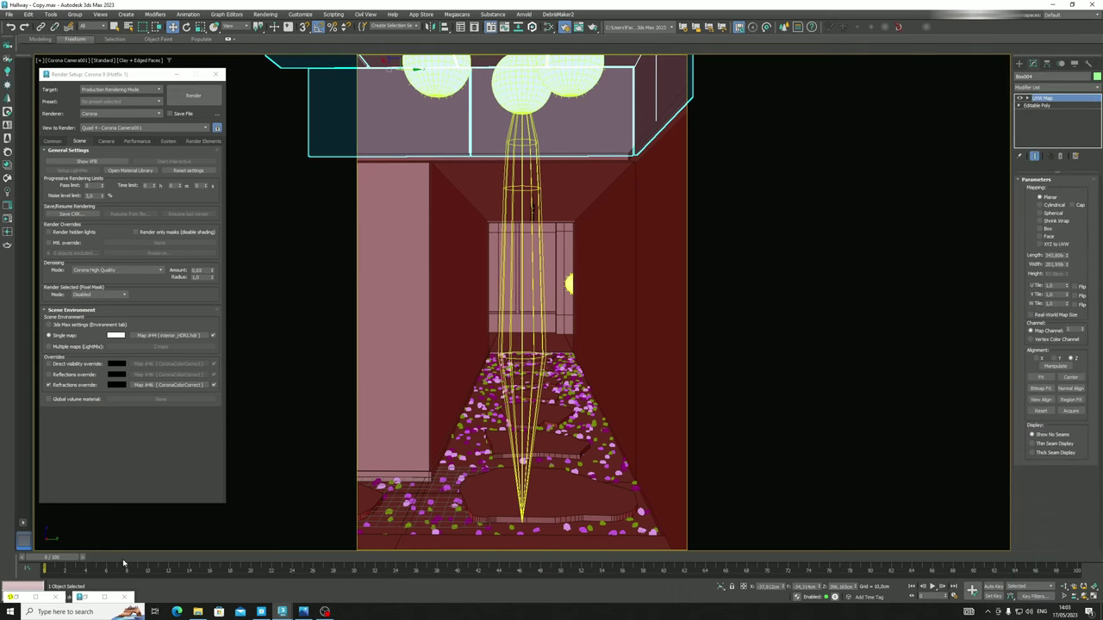
Set the upper box's UVW Map to Box mapping with length, width and height of 300 cm, keeping the render in view
left_click(35, 597)
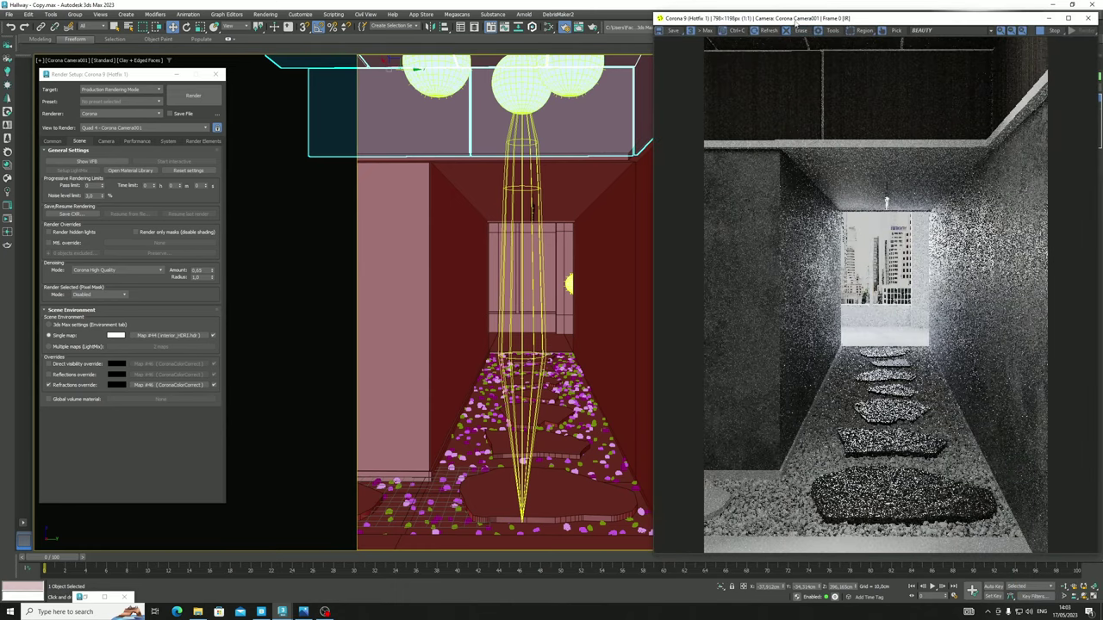
left_click_drag(802, 19, 436, 30)
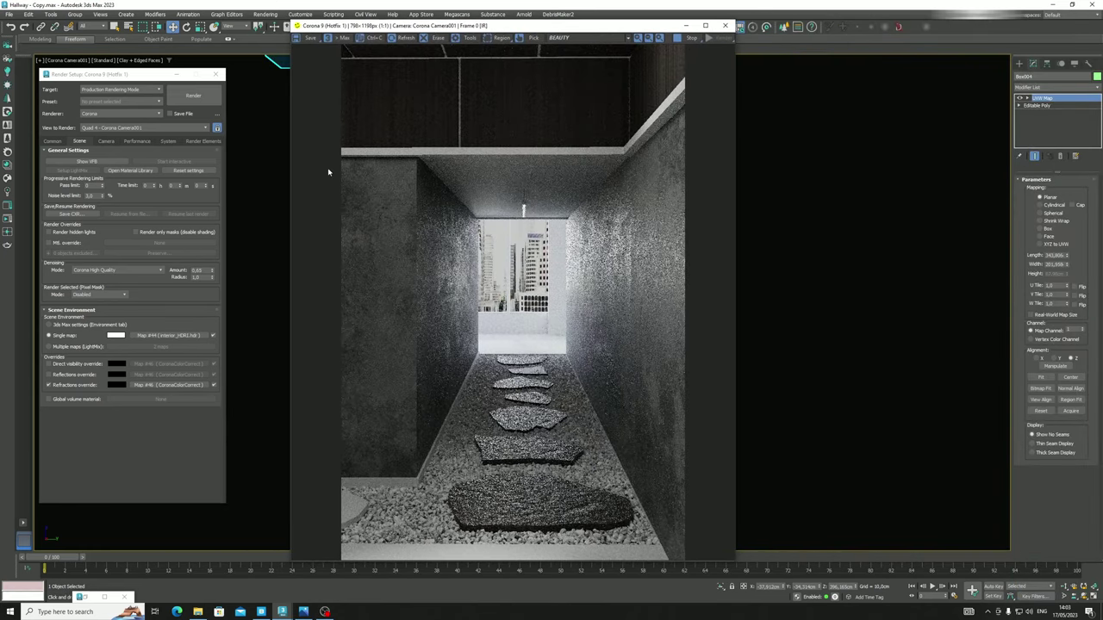
left_click(103, 598)
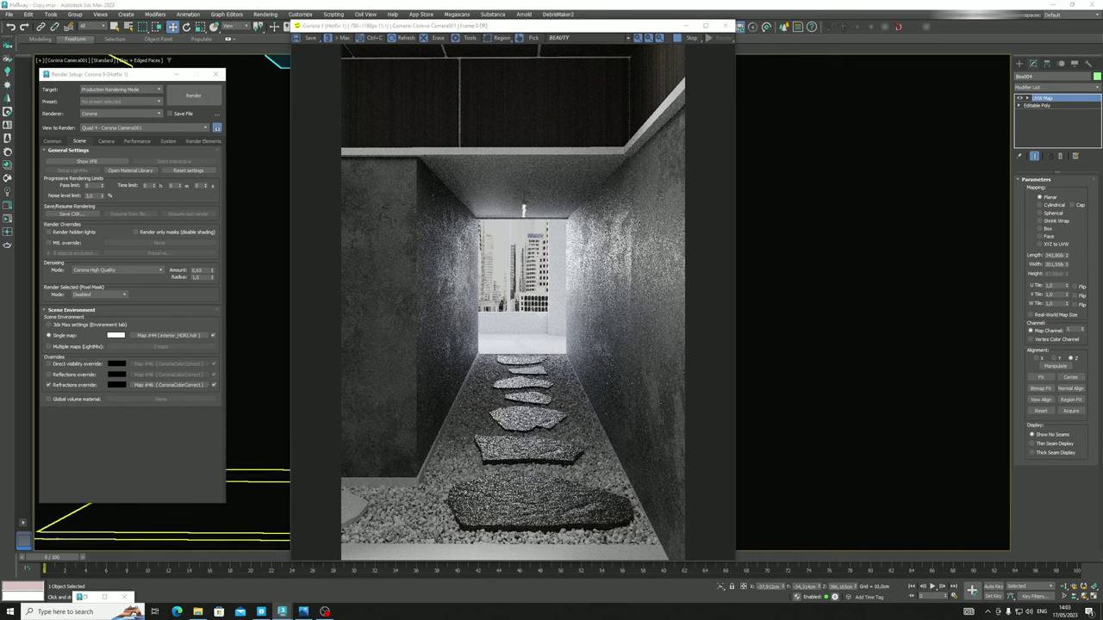
left_click(1039, 228)
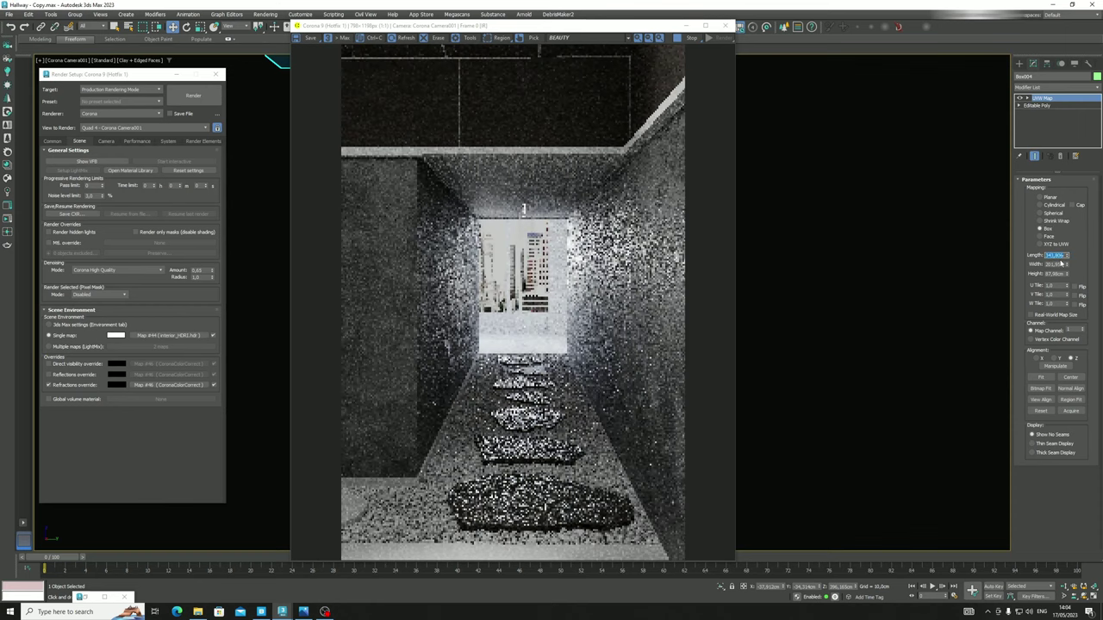
type("300")
key("Tab")
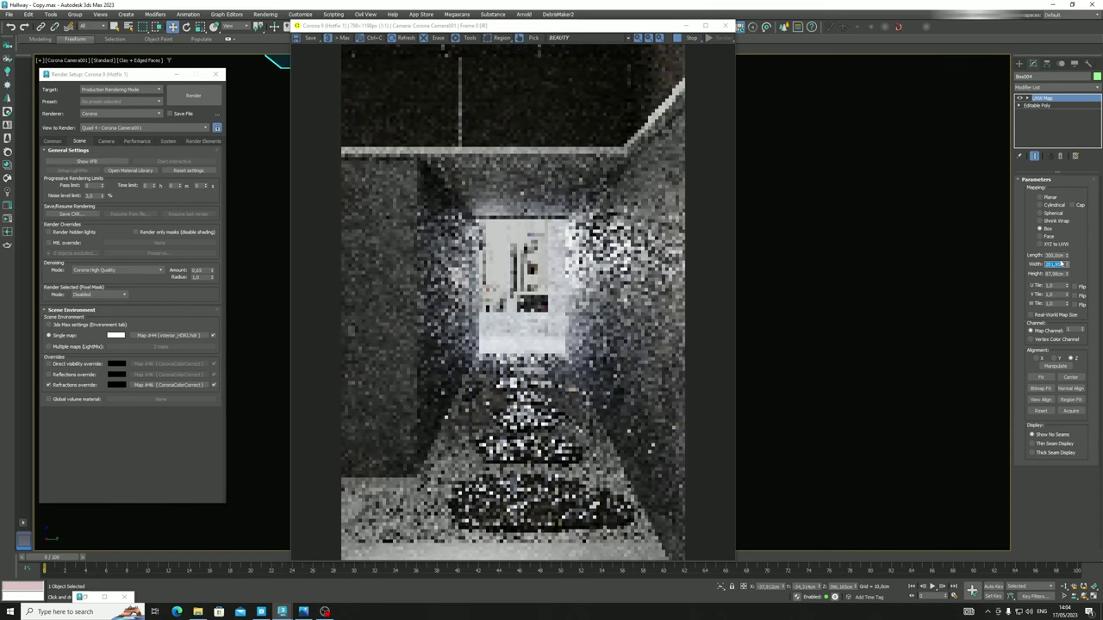
type("1")
key("Tab")
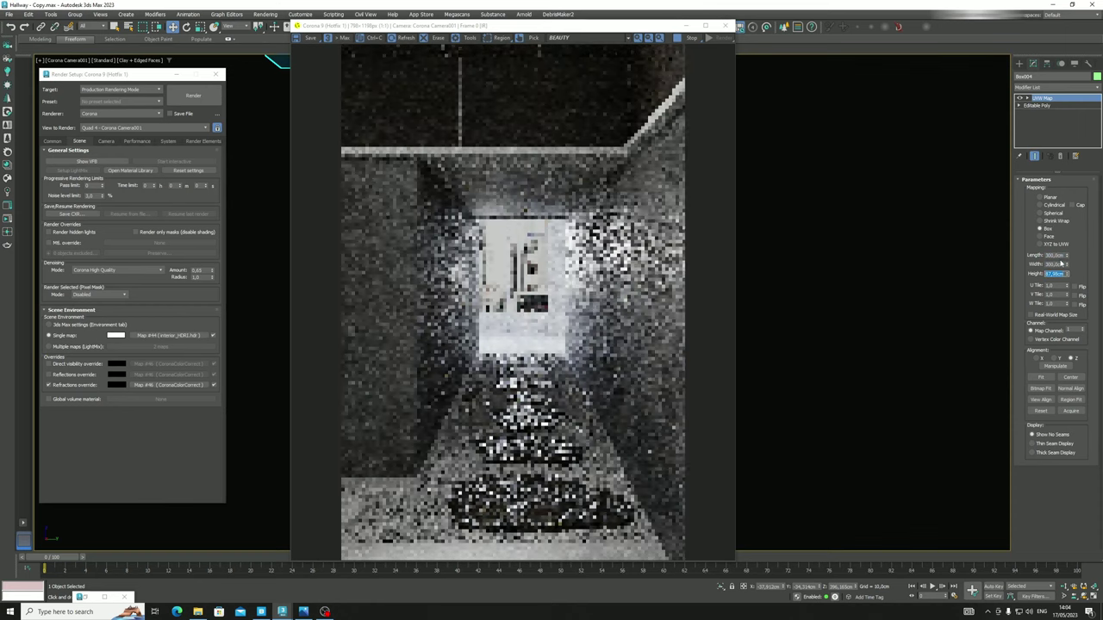
type("300")
key("Return")
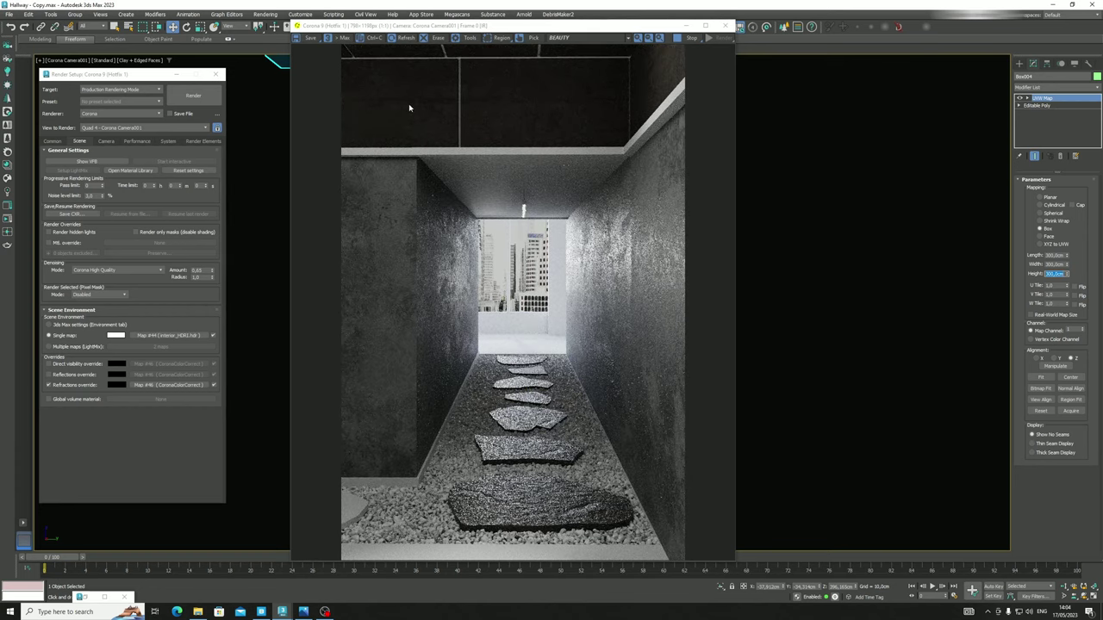
Rotate the UVW Map gizmo of the upper box to reorient its texture
left_click(1027, 98)
left_click(1041, 106)
key("e")
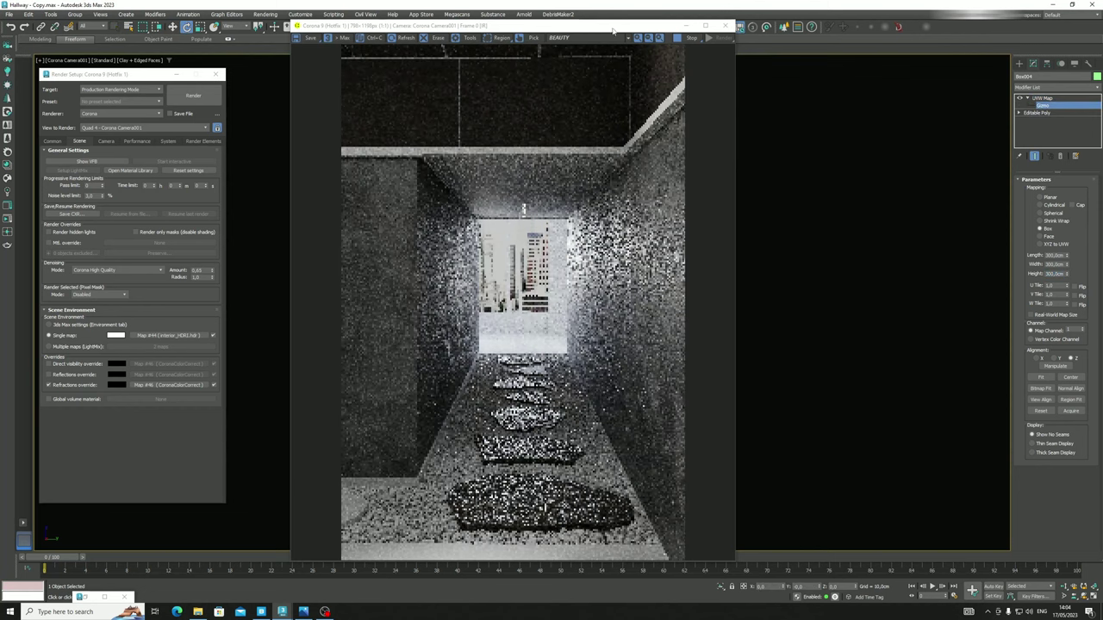
left_click_drag(612, 32, 847, 163)
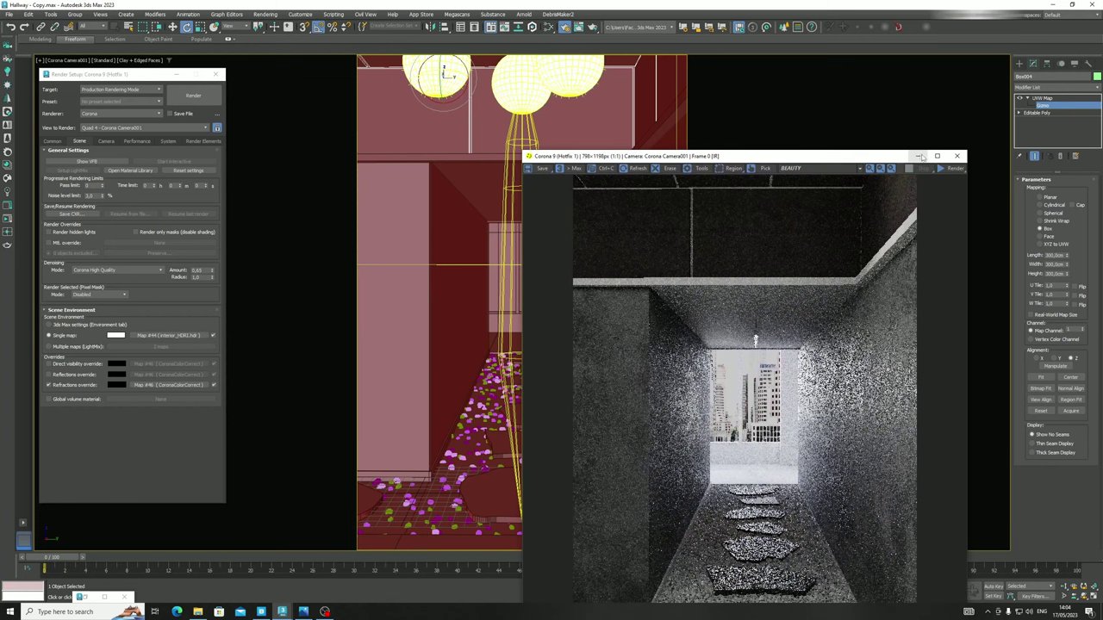
left_click(918, 156)
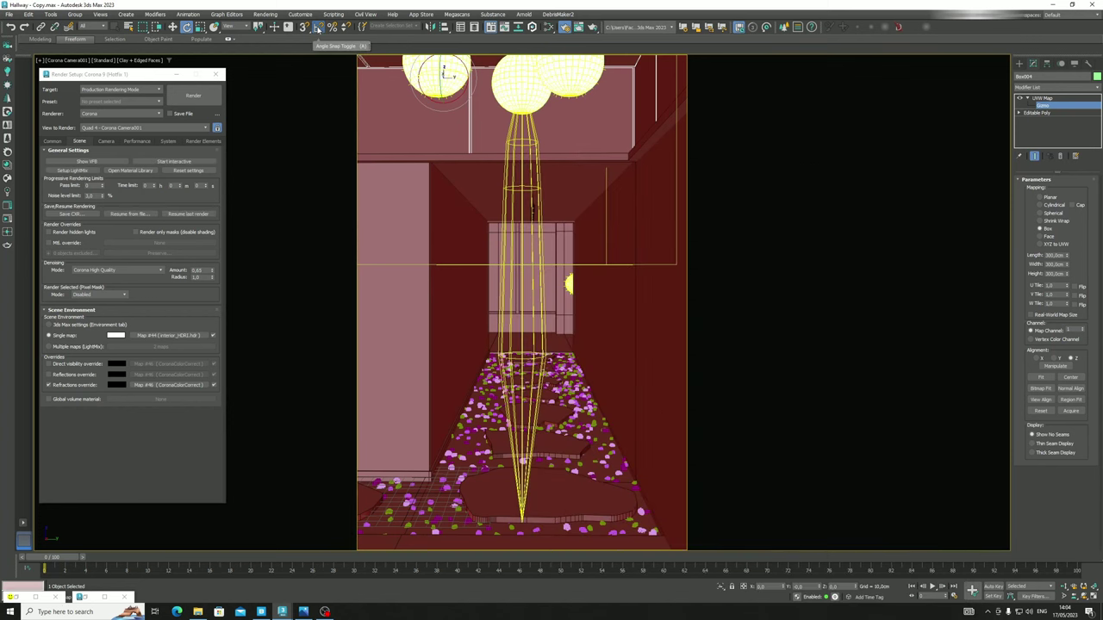
left_click(317, 27)
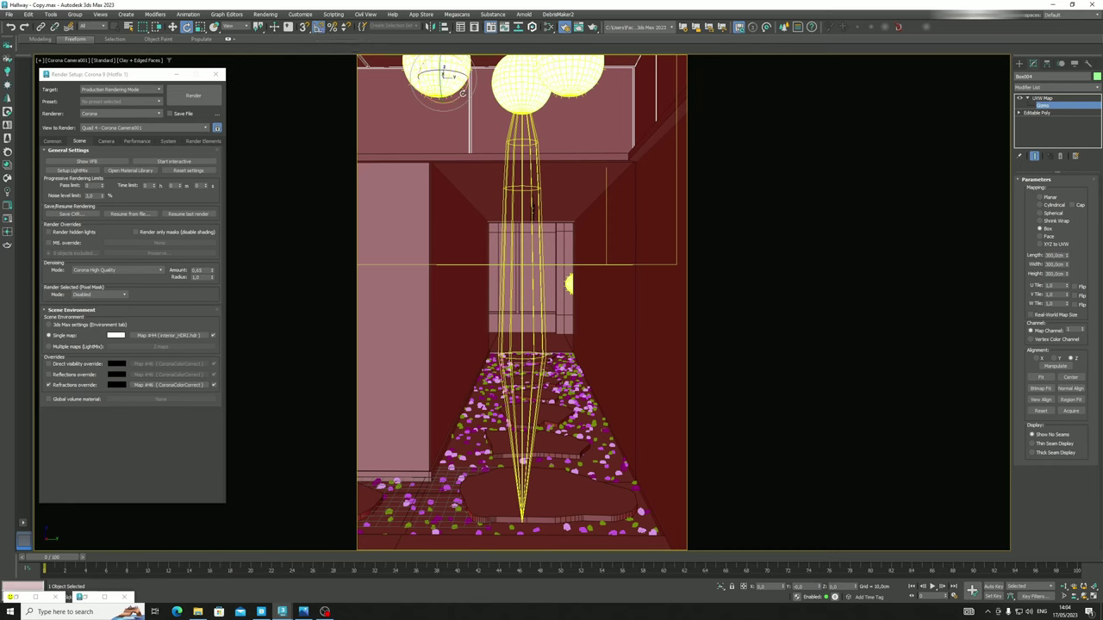
left_click_drag(462, 93, 459, 46)
Restart the interactive render with a region over the upper box and shift its UVW Map gizmo slightly sideways
left_click(15, 597)
left_click(940, 169)
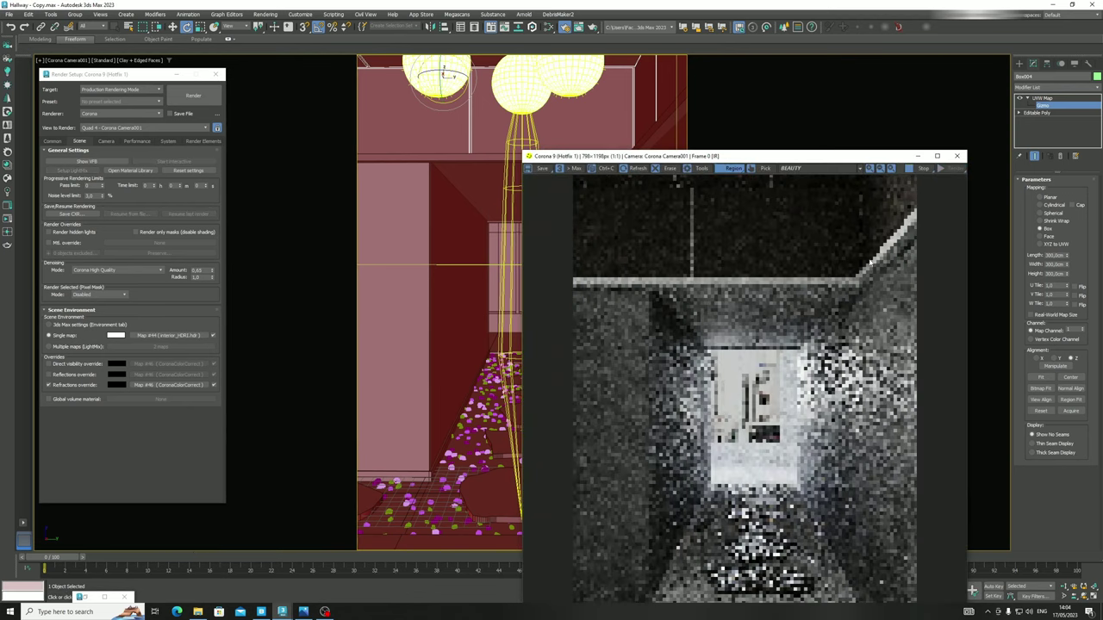
left_click_drag(739, 268, 741, 278)
key("w")
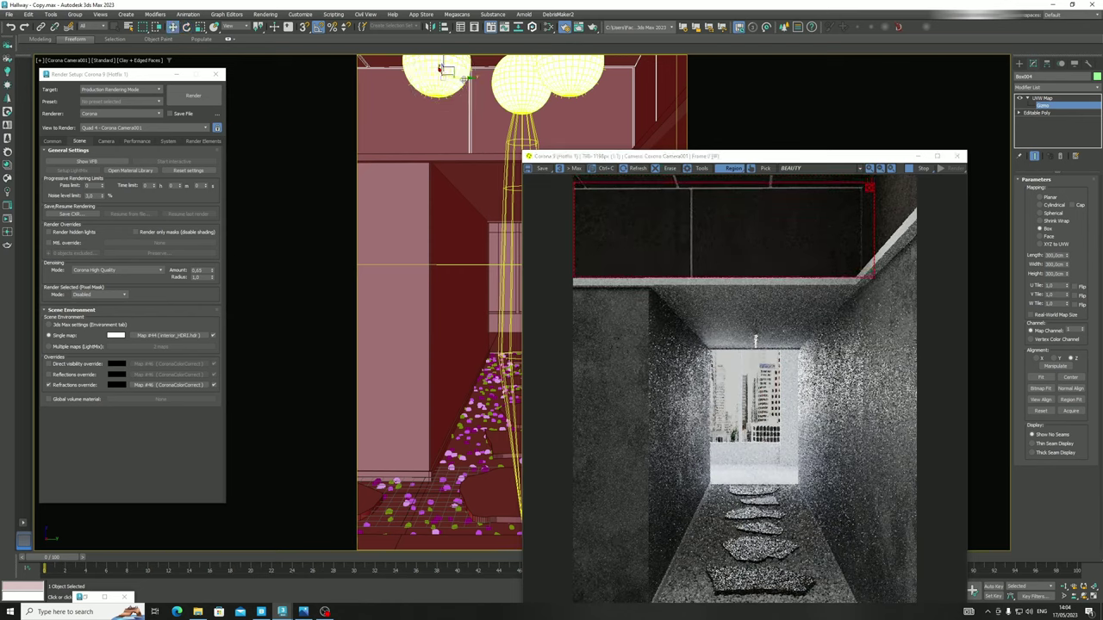
left_click_drag(447, 69, 456, 69)
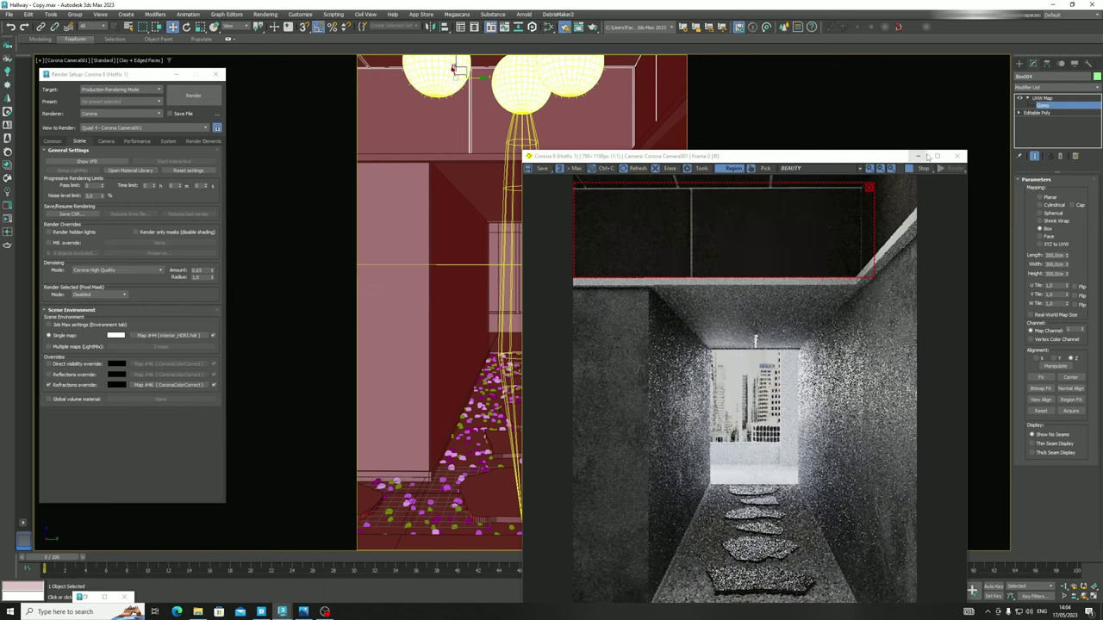
Move the Stained Tarp node tree beside the other material trees in the Slate Material Editor
key("m")
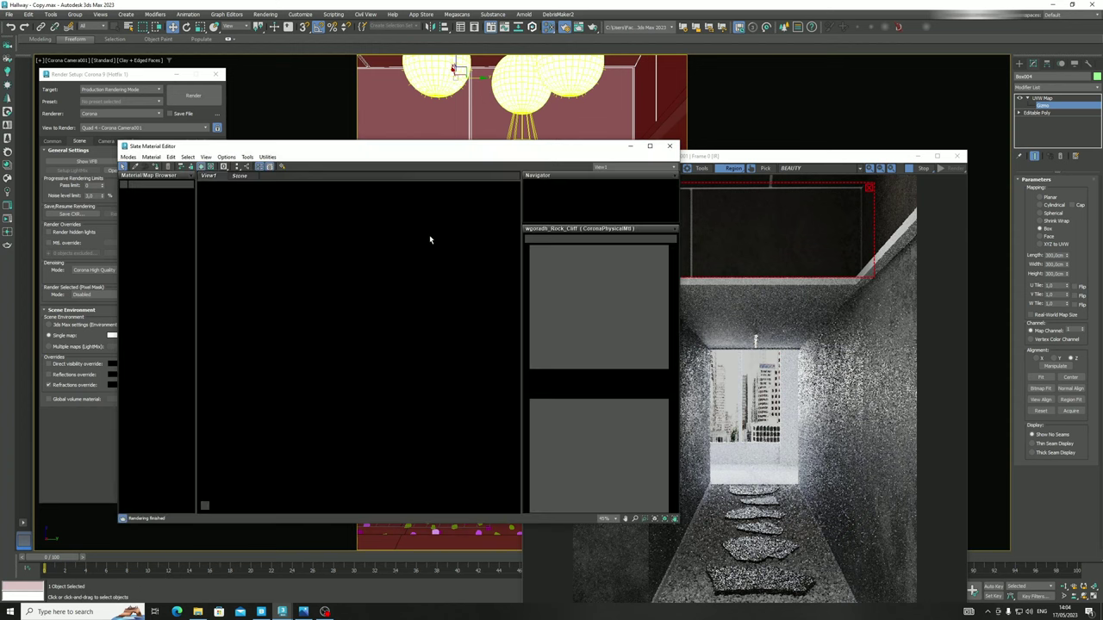
scroll(396, 341, "down", 3)
middle_click_drag(384, 386, 394, 298)
left_click_drag(388, 295, 290, 364)
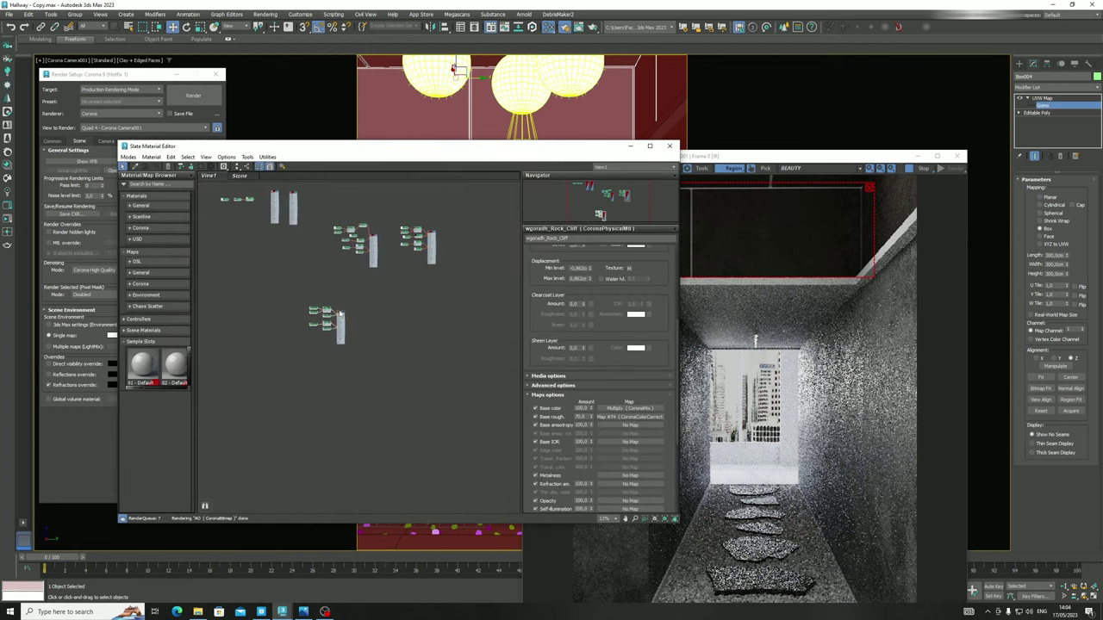
left_click_drag(340, 316, 468, 256)
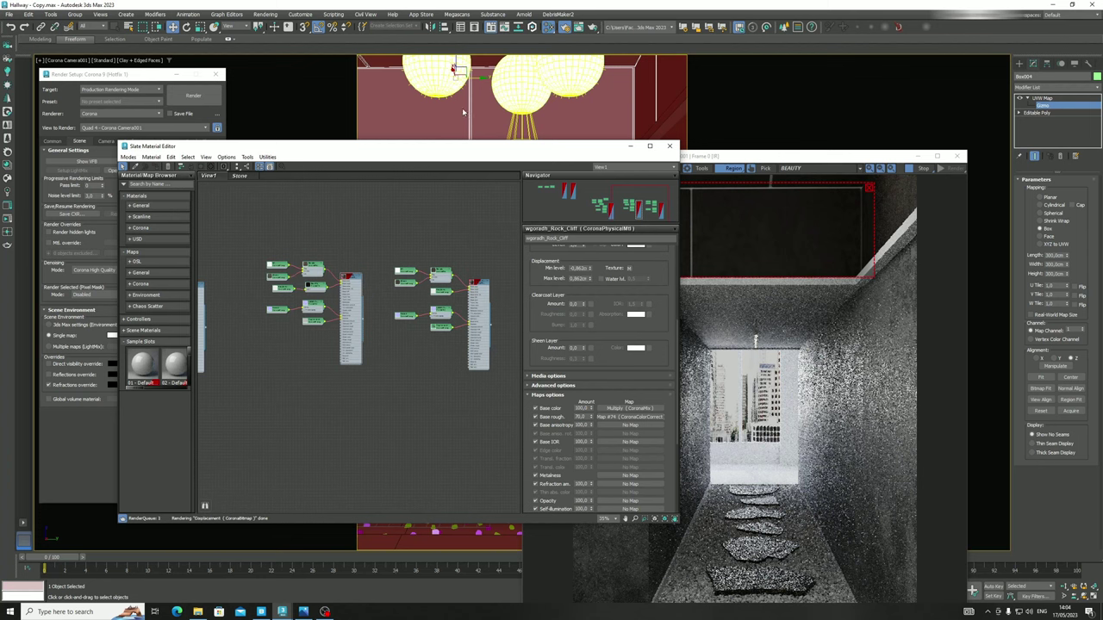
Minimize the render window and leave the gizmo level of the upper box's UVW Map modifier
key("z")
left_click(918, 157)
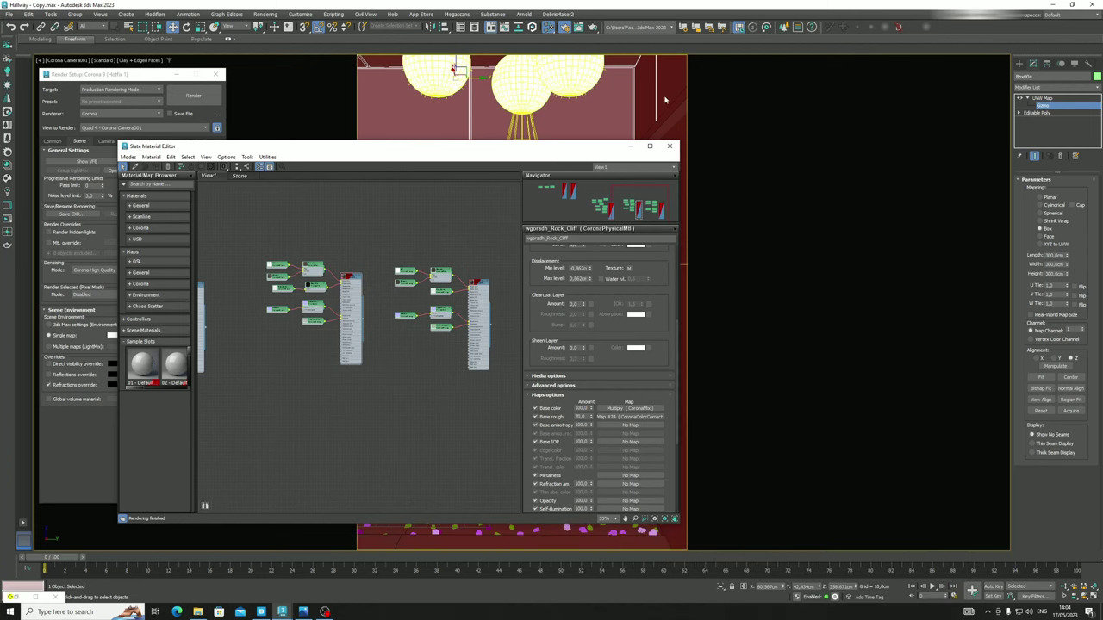
left_click(774, 98)
left_click(1044, 98)
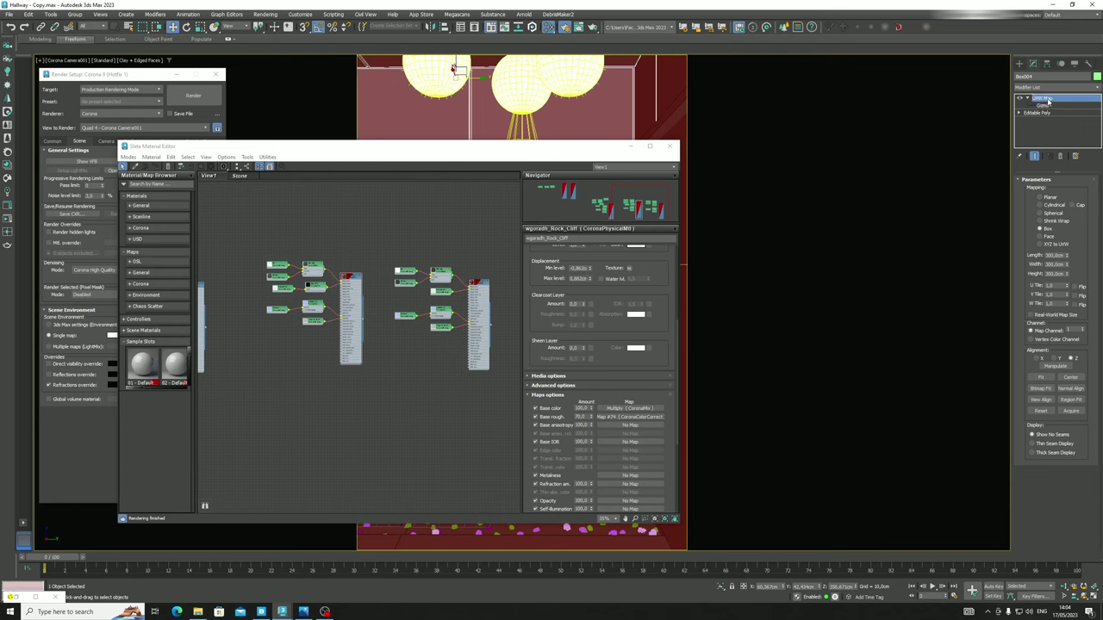
Minimize the Slate Material Editor, restore the render window and move its render region down over the corridor ceiling
left_click(631, 68)
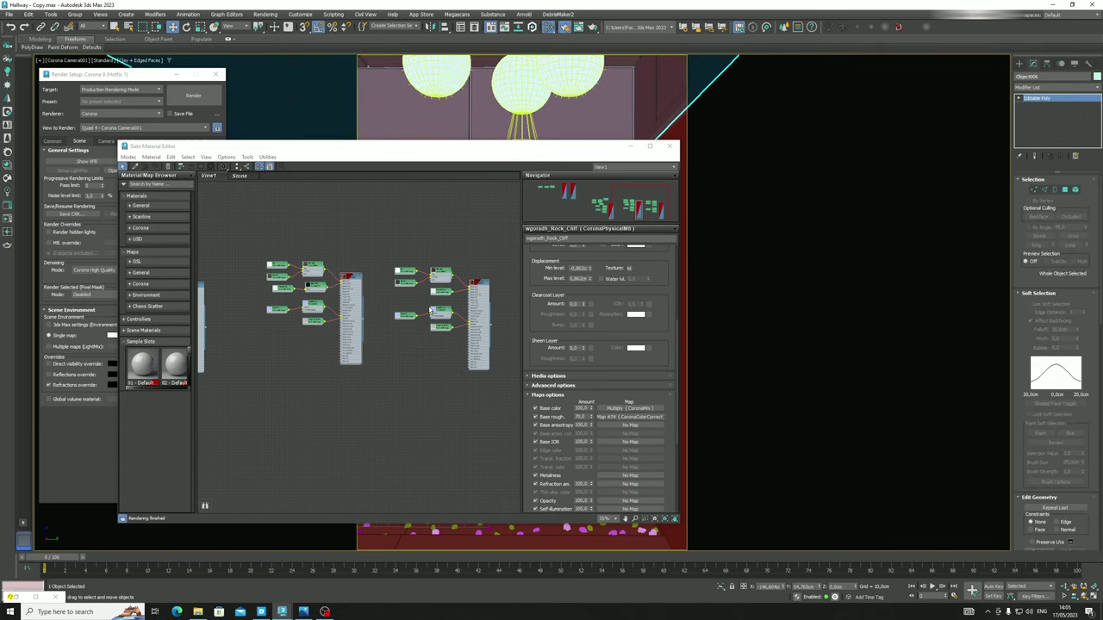
scroll(432, 311, "up", 5)
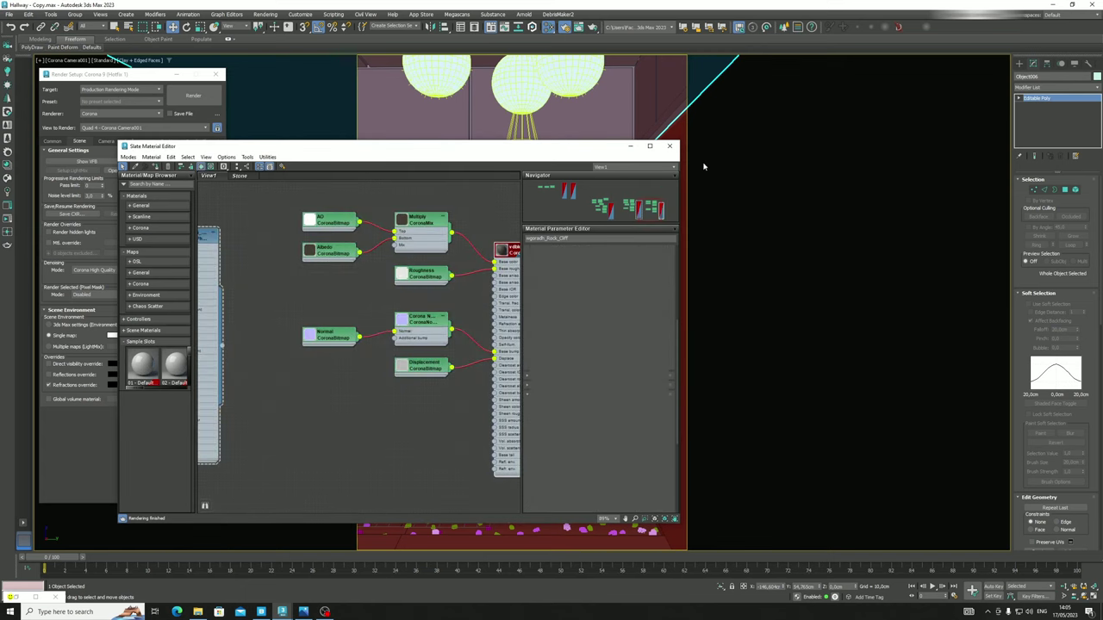
left_click(670, 146)
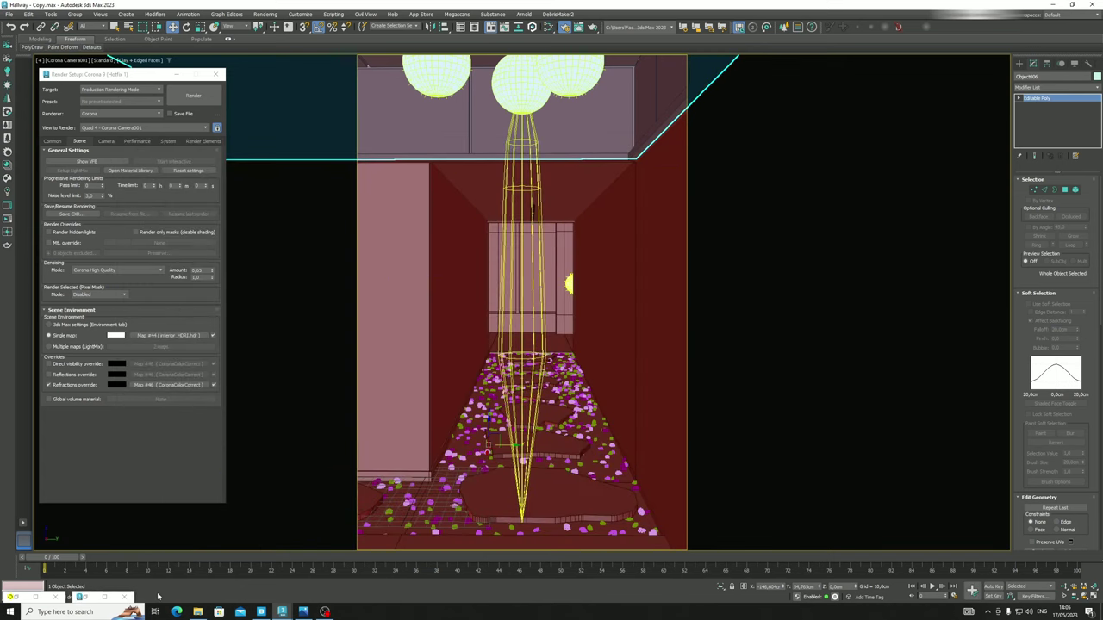
left_click(16, 597)
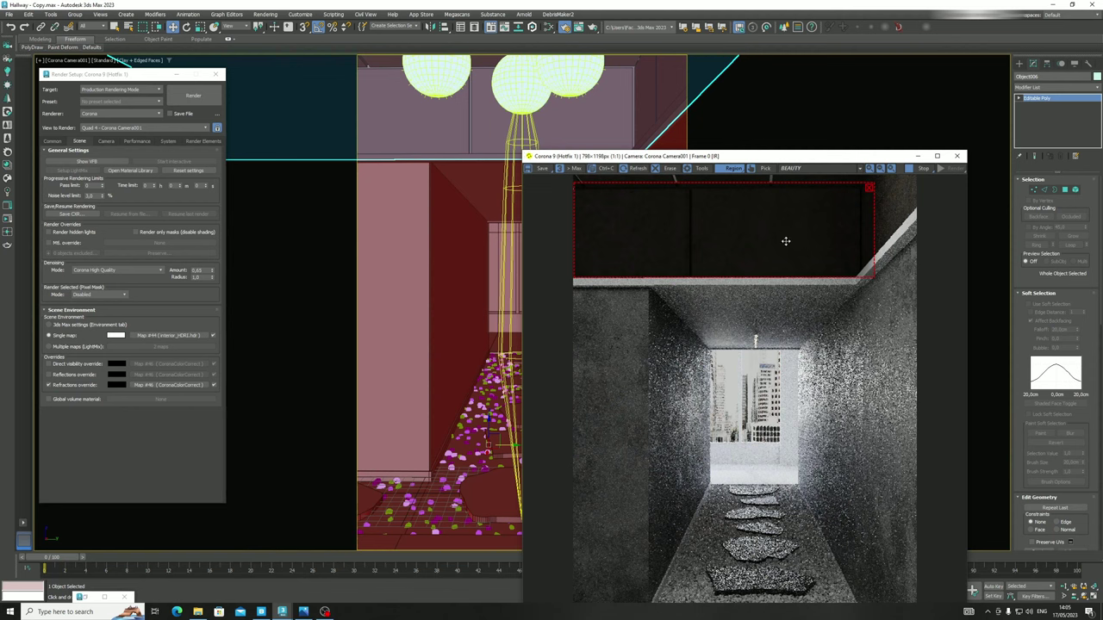
left_click_drag(785, 239, 751, 317)
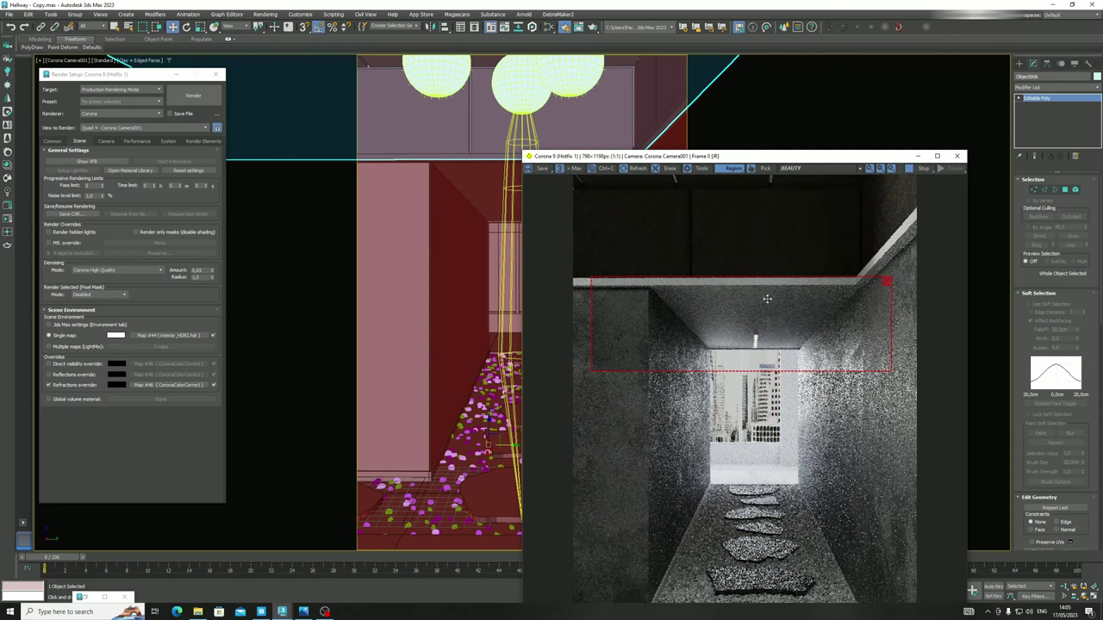
Select the corridor ceiling panel and export the Gypsum Tiles surface from the Quixel Bridge favorites to 3ds Max
left_click(917, 157)
left_click(551, 196)
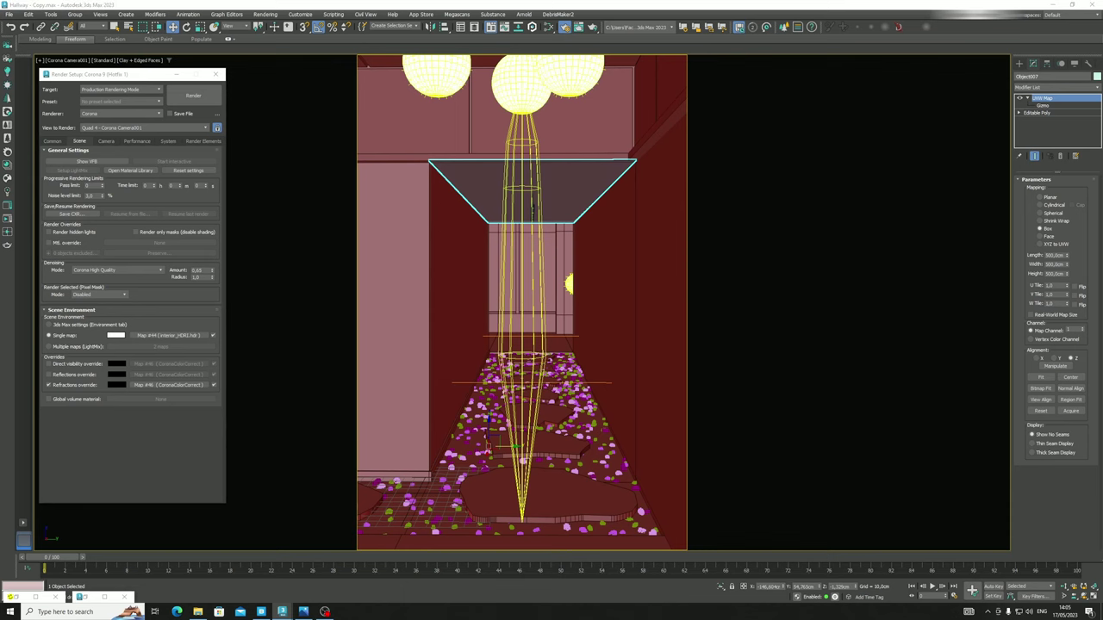
left_click(261, 611)
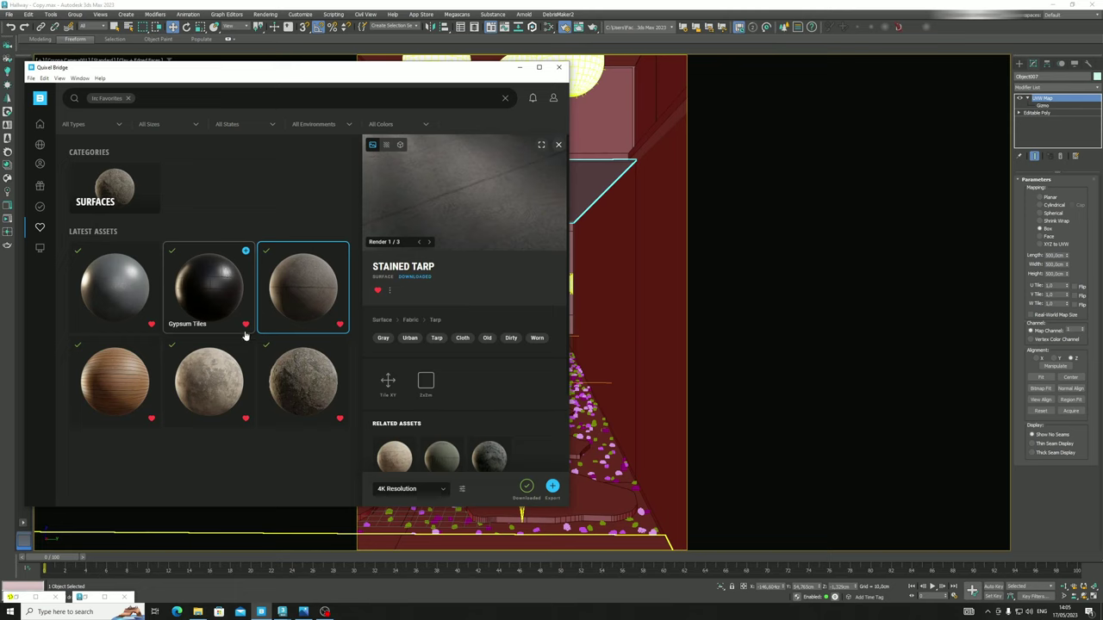
left_click(246, 252)
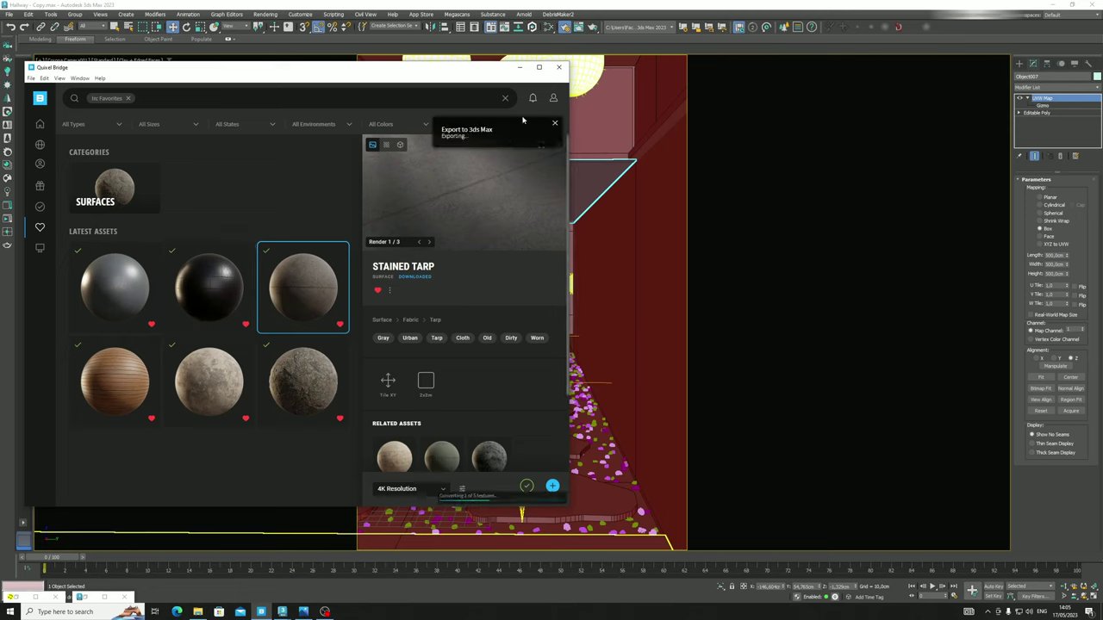
left_click(520, 67)
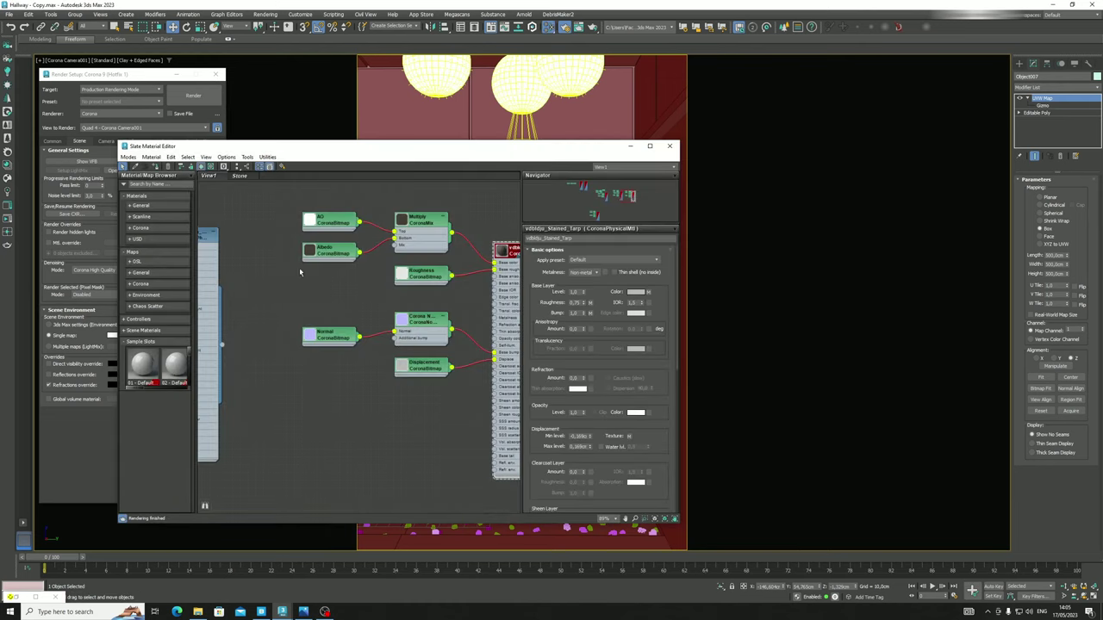
Arrange the render window and the Slate Material Editor side by side so both stay in view
left_click_drag(814, 154, 968, 30)
left_click_drag(455, 149, 384, 117)
middle_click_drag(342, 256, 253, 305)
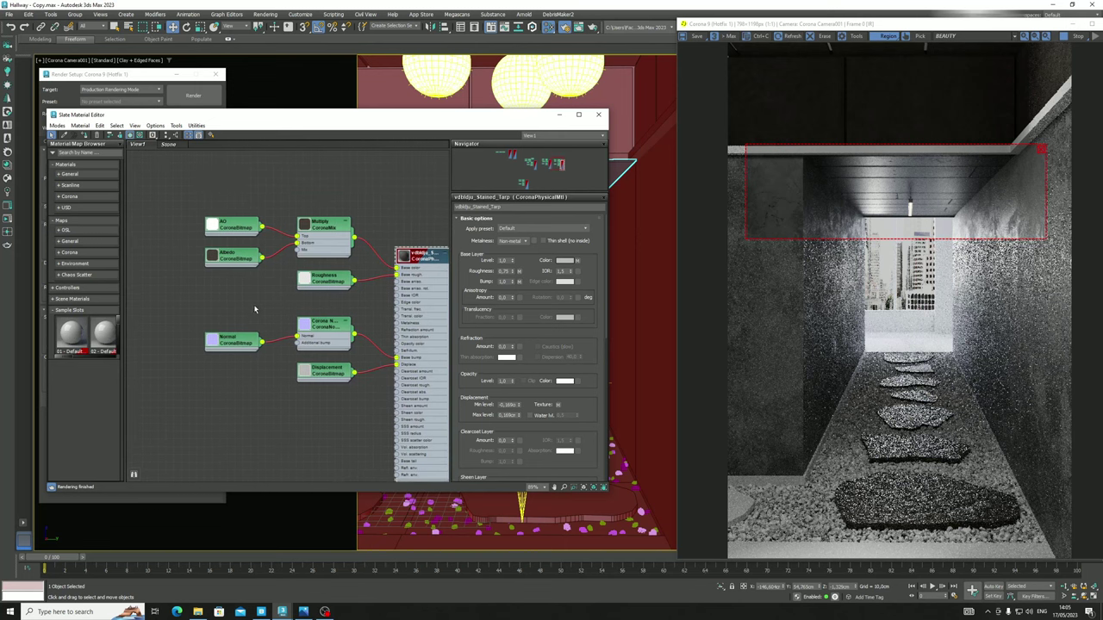
Shift the map nodes of the Stained Tarp tree away from its material node
scroll(241, 299, "down", 1)
left_click_drag(206, 256, 325, 387)
mouse_move(310, 250)
left_mouse_down()
mouse_move(288, 249)
mouse_move(302, 262)
left_mouse_up()
left_click_drag(180, 209, 319, 395)
left_click_drag(308, 251, 284, 239)
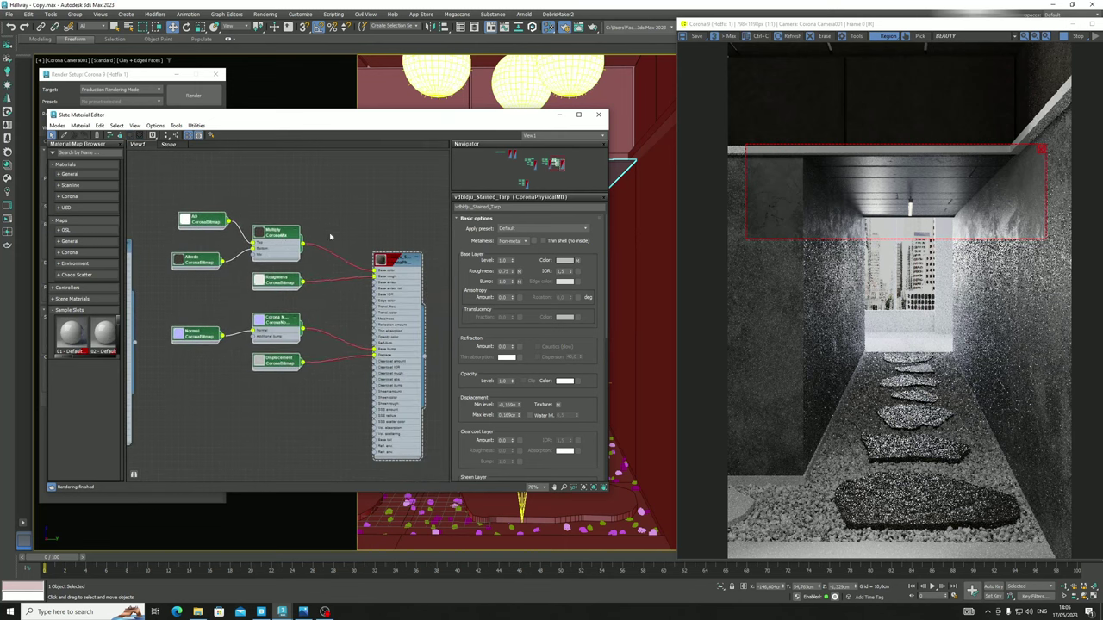
Find the Gypsum Tiles node tree in the material view and move it up beside the other material trees
left_click(330, 237)
scroll(329, 250, "down", 7)
scroll(268, 327, "up", 7)
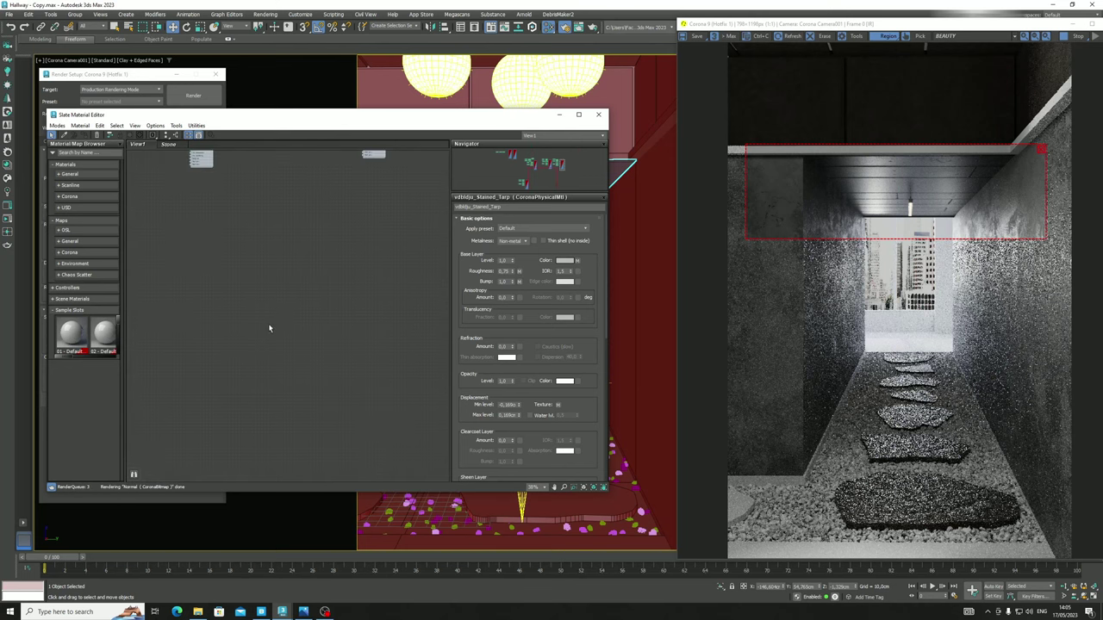
scroll(252, 353, "down", 7)
scroll(244, 328, "up", 7)
scroll(318, 290, "down", 3)
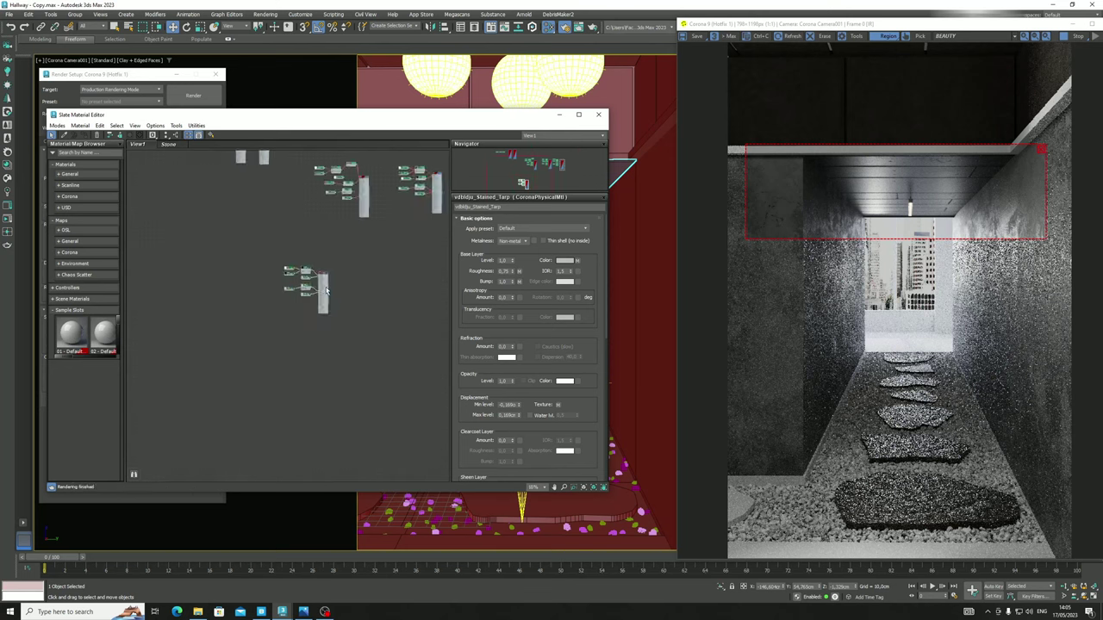
left_click_drag(319, 290, 291, 193)
scroll(315, 219, "up", 4)
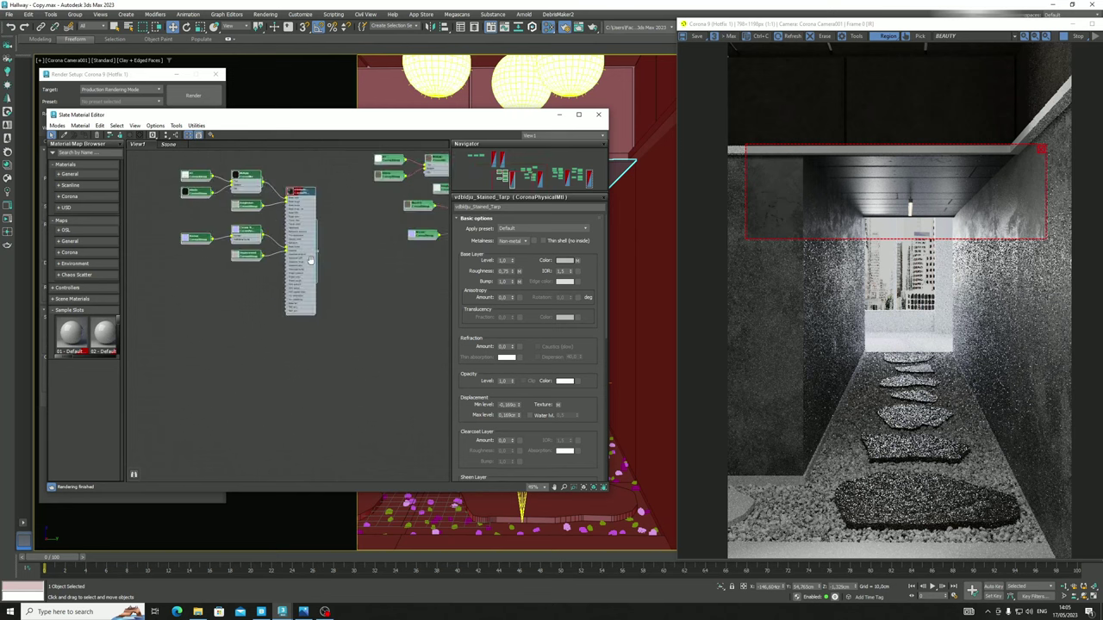
middle_click_drag(193, 292, 202, 305)
scroll(246, 289, "up", 3)
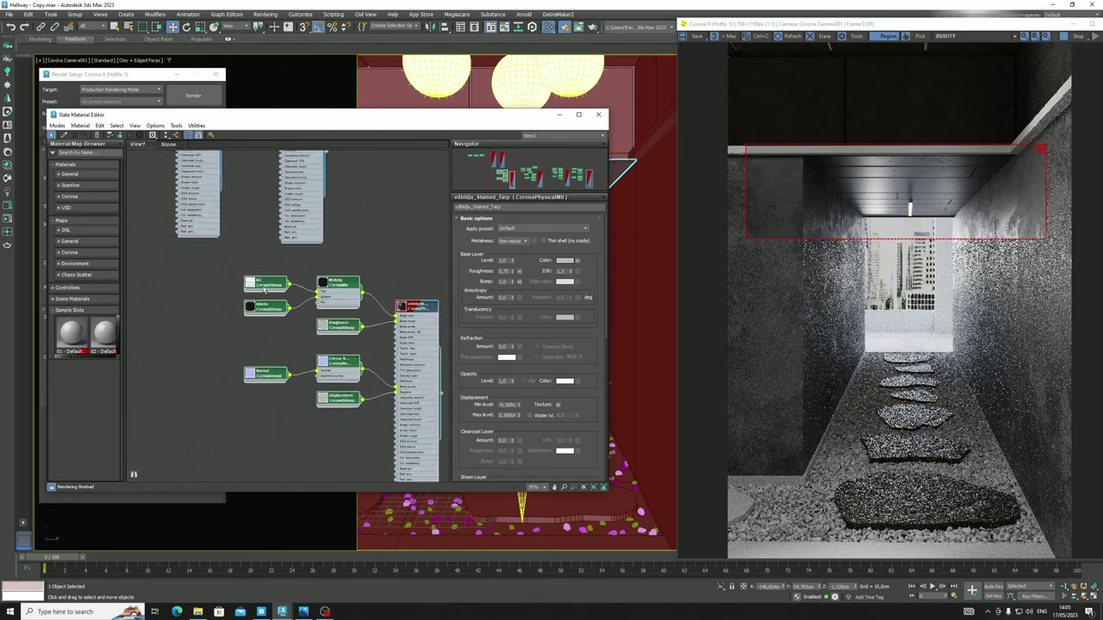
Move the Gypsum Tiles color and roughness nodes away from the material and add a CoronaColorCorrect map in the gap
left_click_drag(201, 259, 375, 361)
left_click_drag(349, 289, 238, 289)
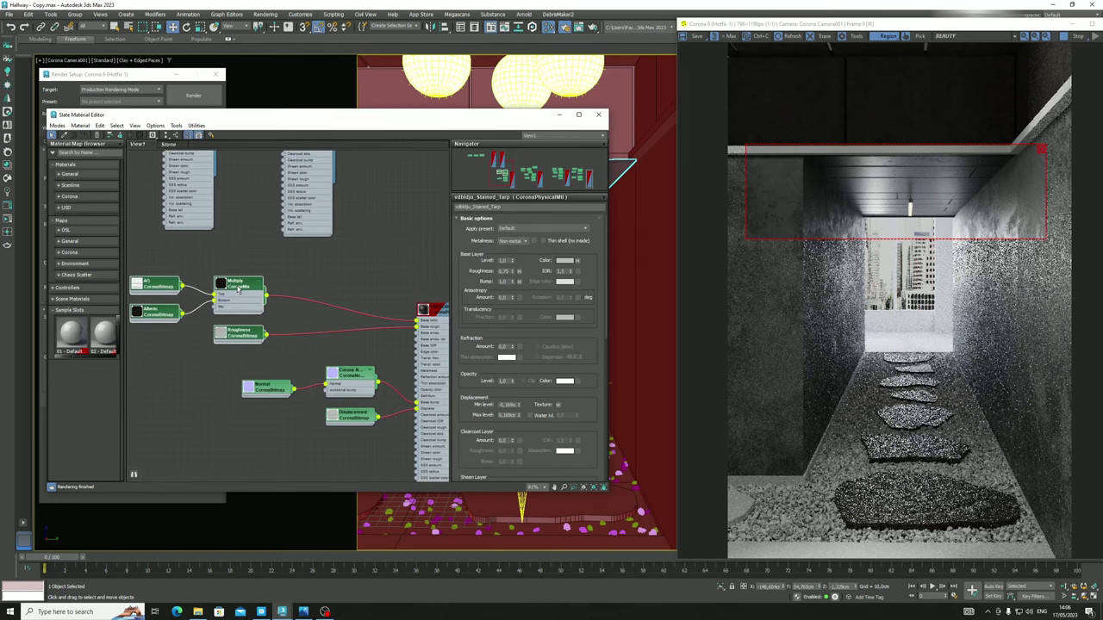
right_click(308, 273)
mouse_move(345, 285)
mouse_move(415, 305)
left_click(487, 339)
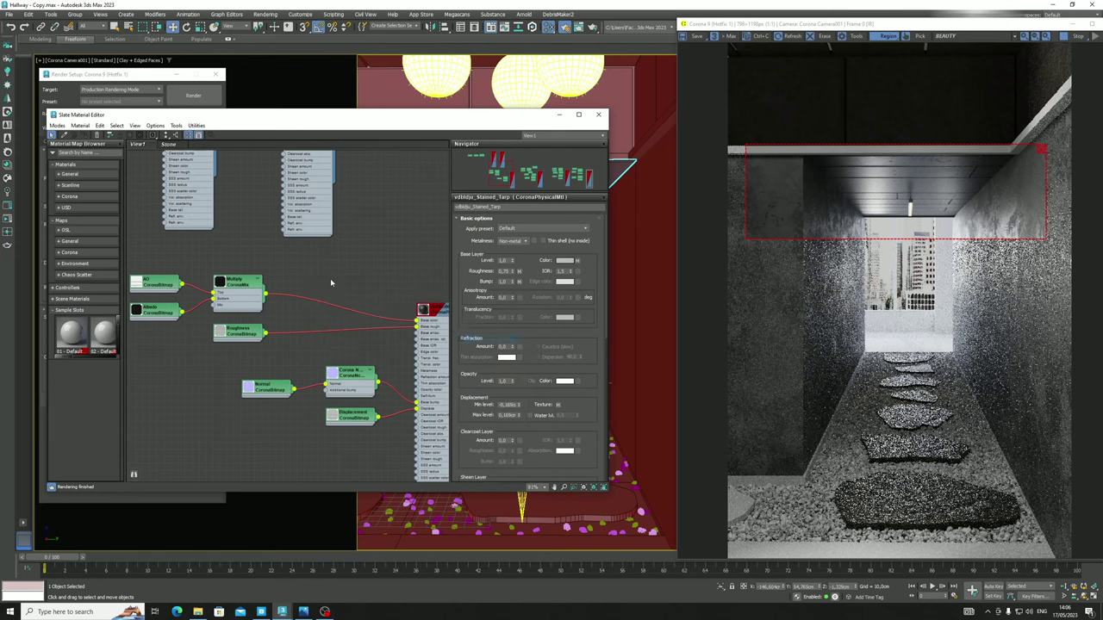
left_click_drag(340, 274, 370, 274)
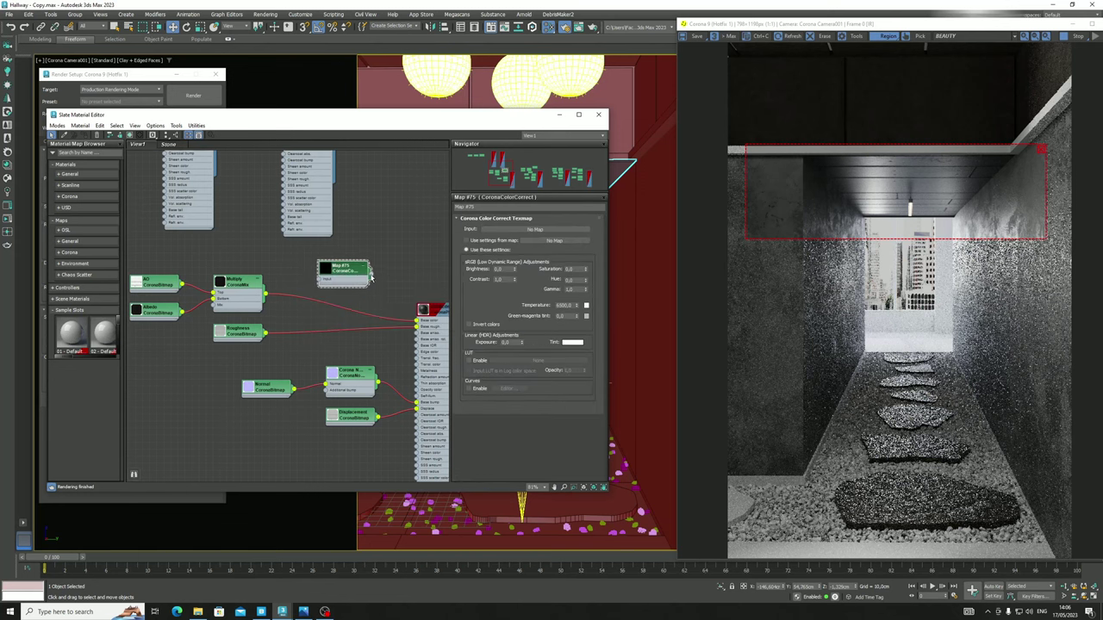
Compare the ceiling with the reference image, then wire the Multiply map through the CoronaColorCorrect into the Gypsum Tiles base color
left_click(303, 611)
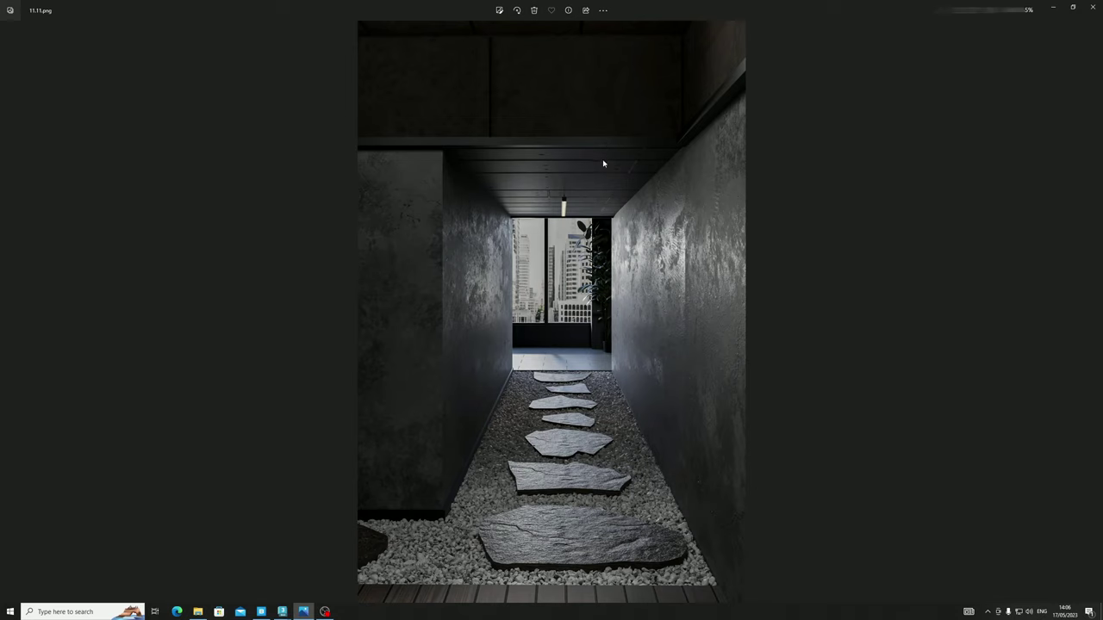
left_click(303, 611)
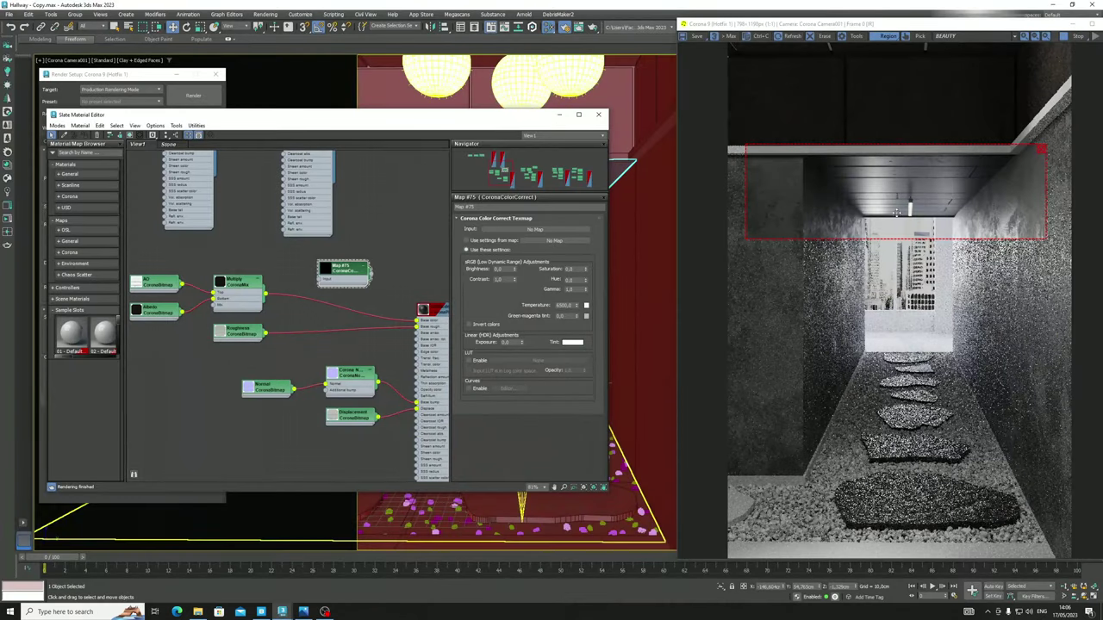
left_click_drag(318, 280, 265, 294)
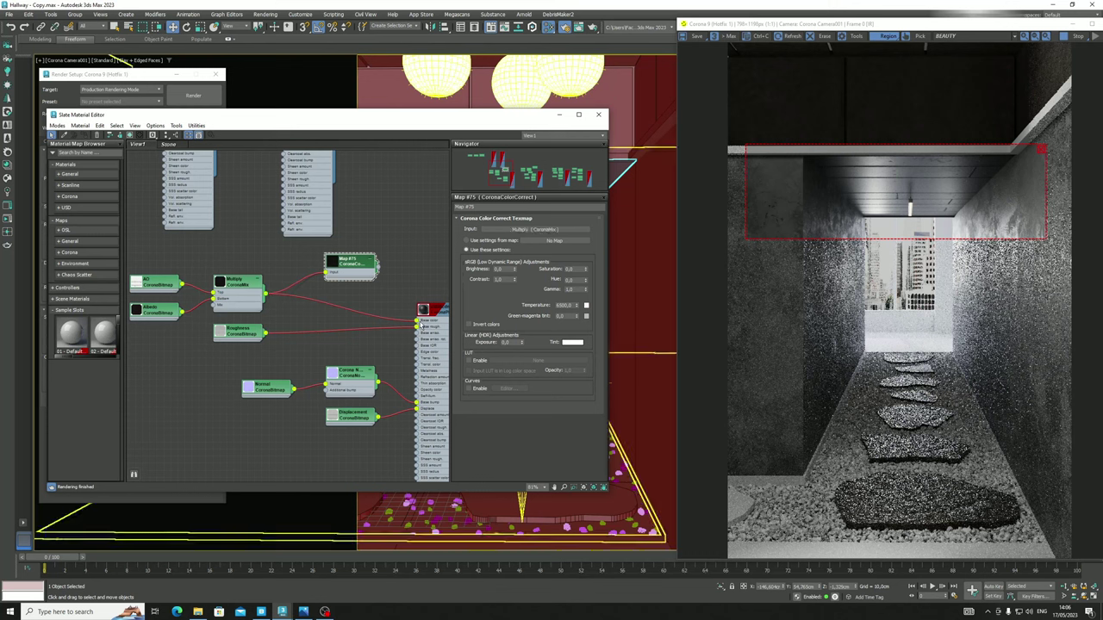
double_click(421, 308)
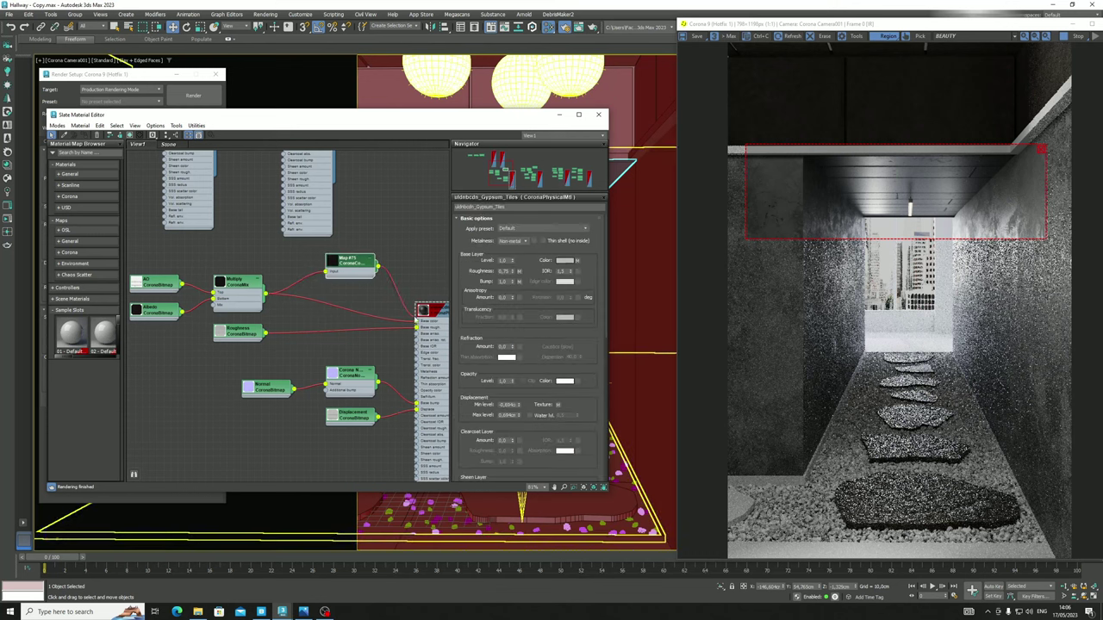
double_click(360, 262)
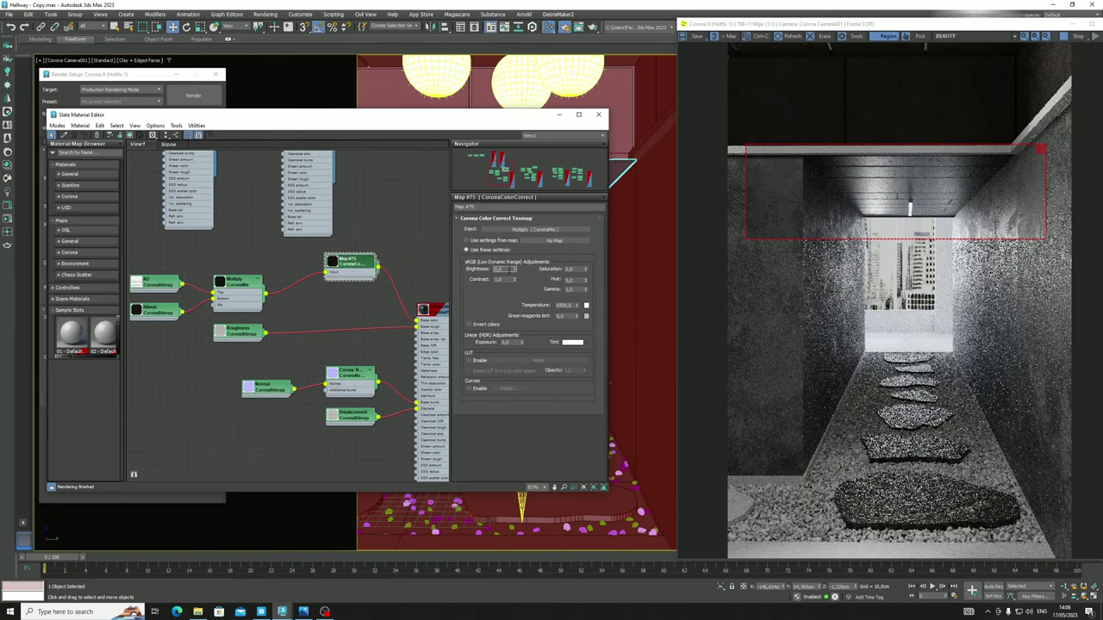
Set the brightness of the base color's CoronaColorCorrect map to 0.4
scroll(333, 268, "up", 3)
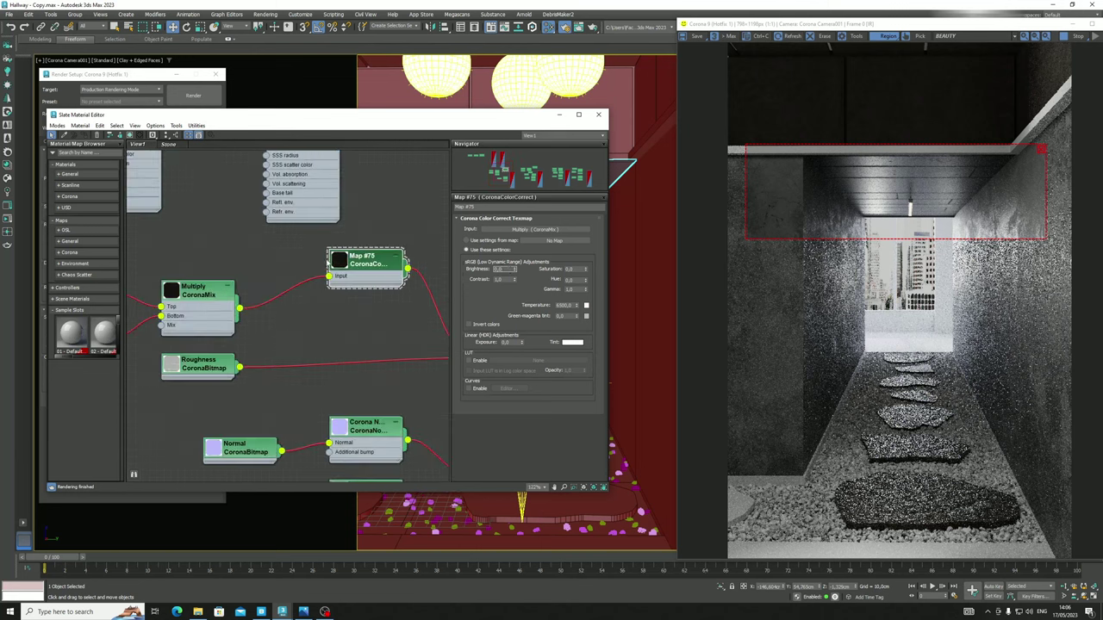
middle_click_drag(291, 295, 203, 321)
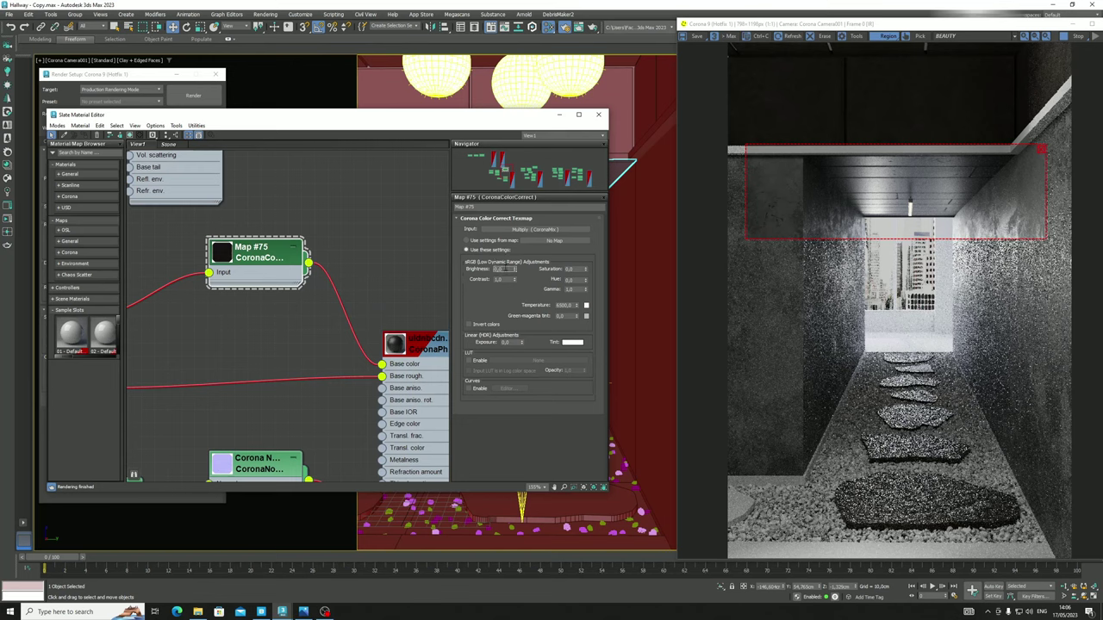
left_click(506, 269)
type("0,4")
key("Return")
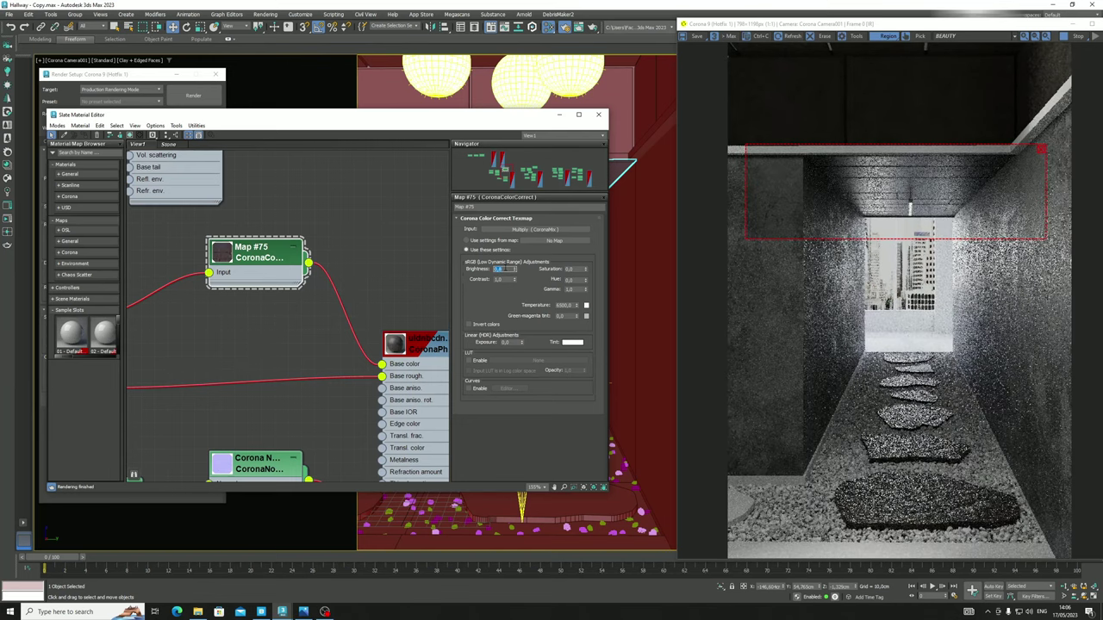
Add a second CoronaColorCorrect map and connect it between the Roughness bitmap and the Gypsum Tiles base roughness
middle_click_drag(384, 312, 487, 250)
scroll(336, 307, "down", 1)
middle_click_drag(335, 308, 313, 321)
right_click(297, 298)
mouse_move(319, 311)
mouse_move(400, 331)
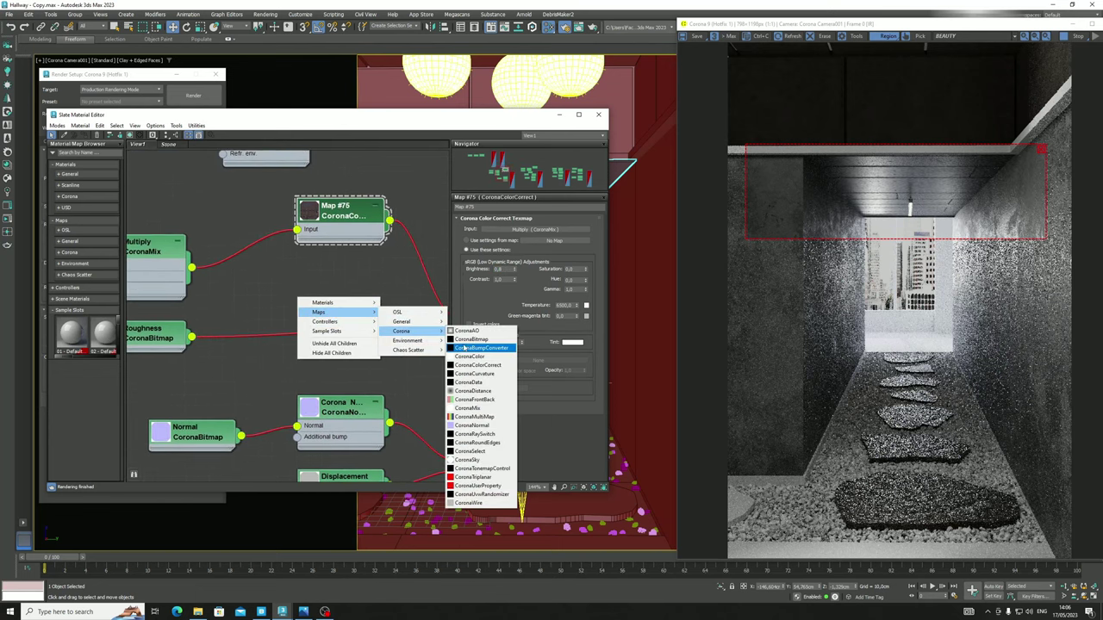
left_click(476, 364)
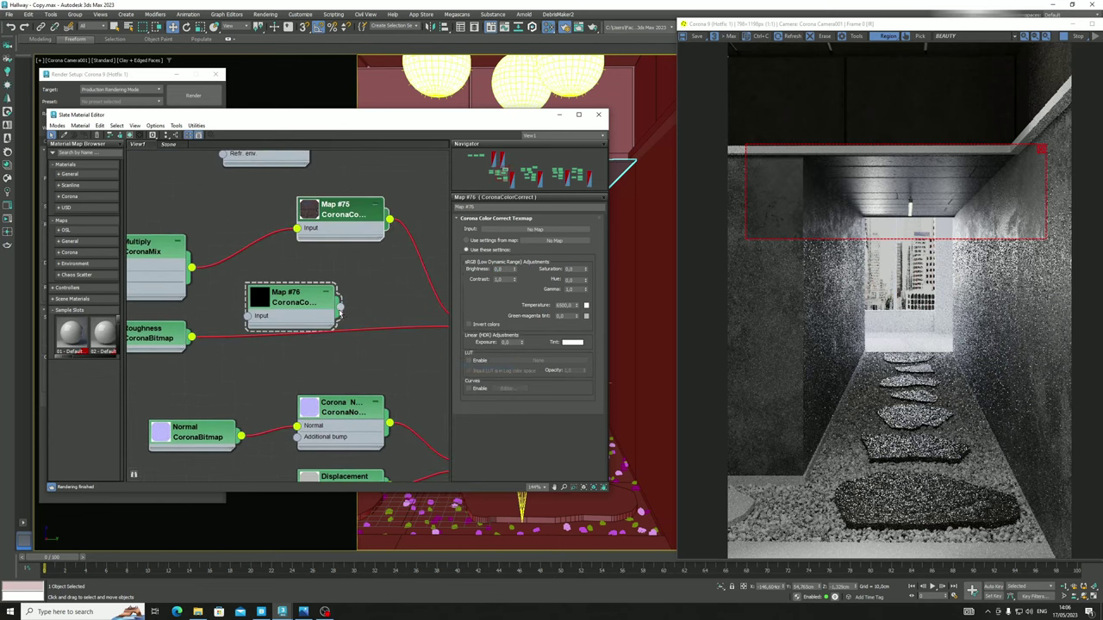
scroll(320, 325, "down", 3)
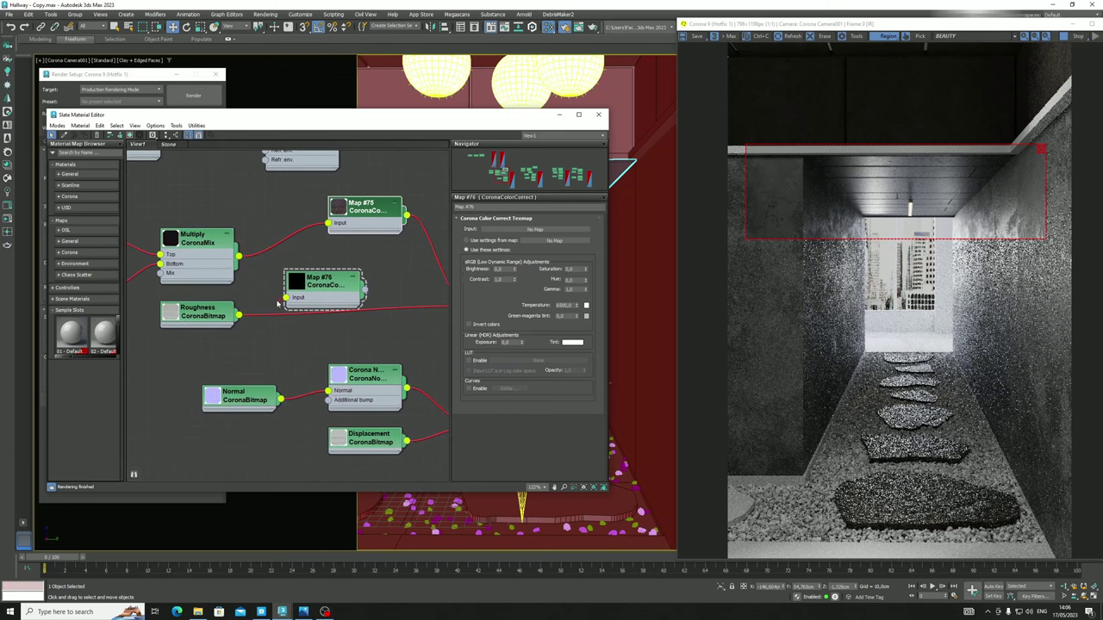
left_click_drag(240, 316, 350, 296)
scroll(263, 297, "down", 2)
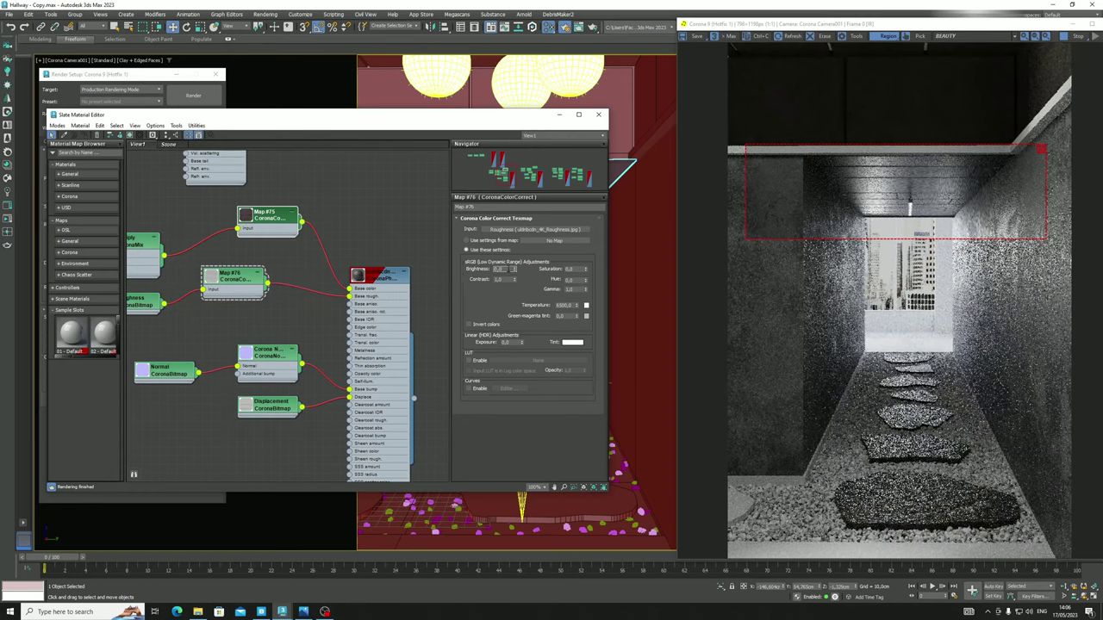
Set the roughness CoronaColorCorrect's brightness to 0.8 and enable Invert colors
left_click(508, 269)
type("0,8")
key("Return")
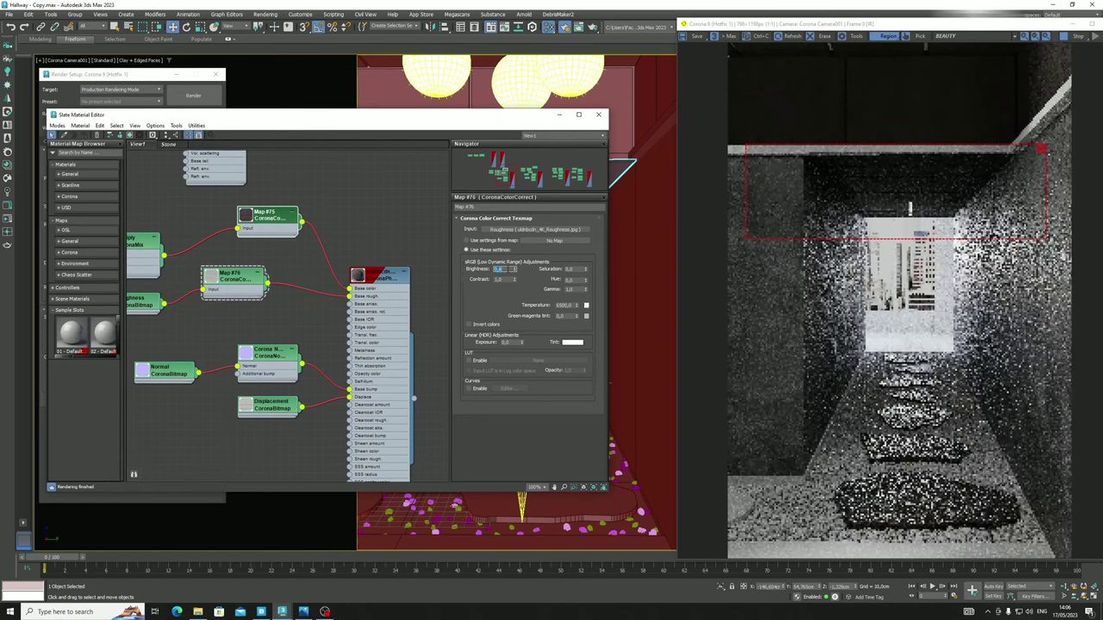
left_click(469, 323)
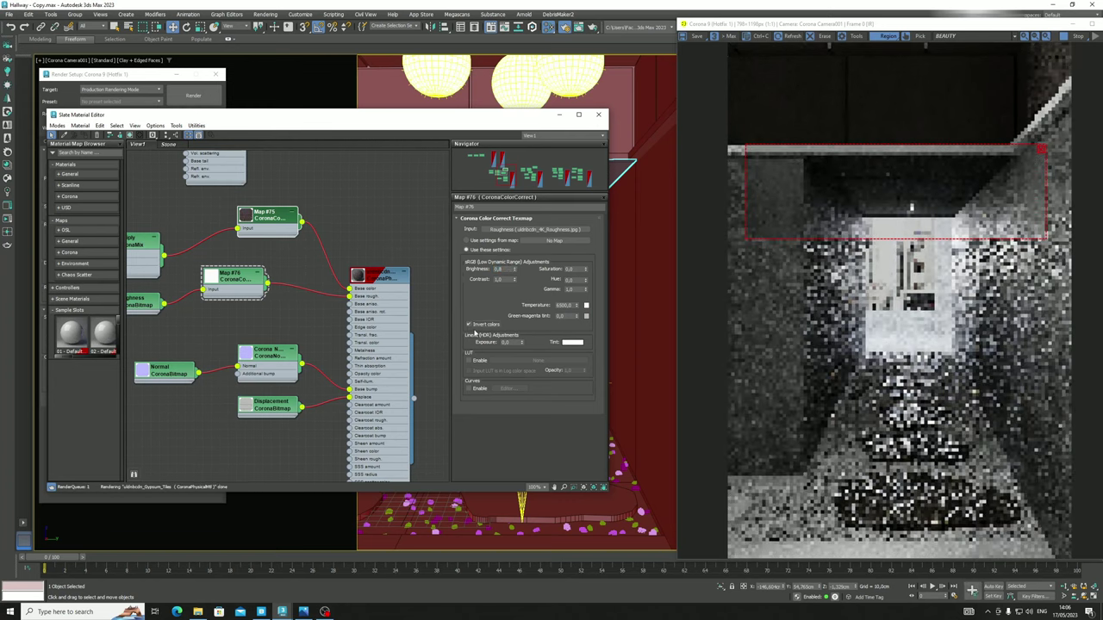
scroll(224, 287, "up", 1)
middle_click_drag(221, 289, 269, 301)
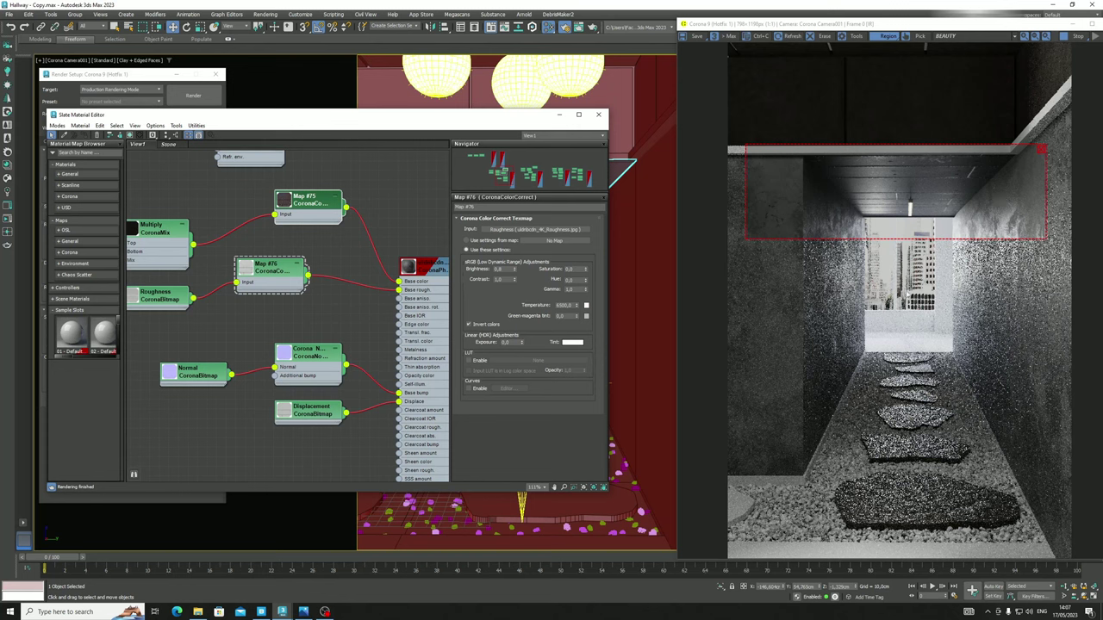
Move the render region over the corridor's far end and open the local Megascans assets in Quixel Bridge
left_click_drag(919, 211, 914, 347)
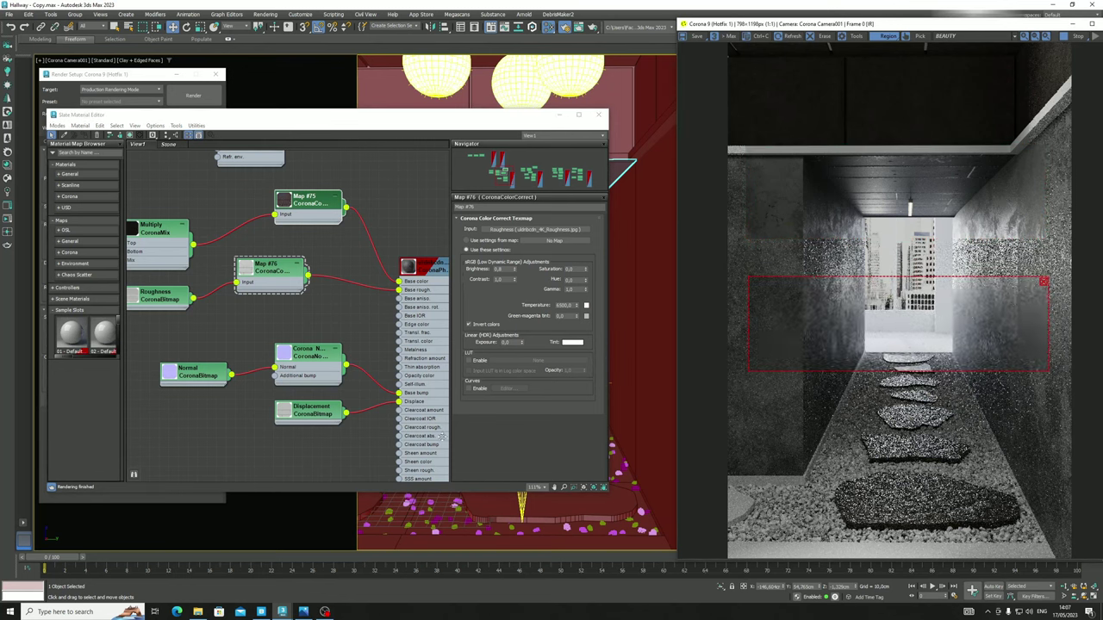
left_click(261, 611)
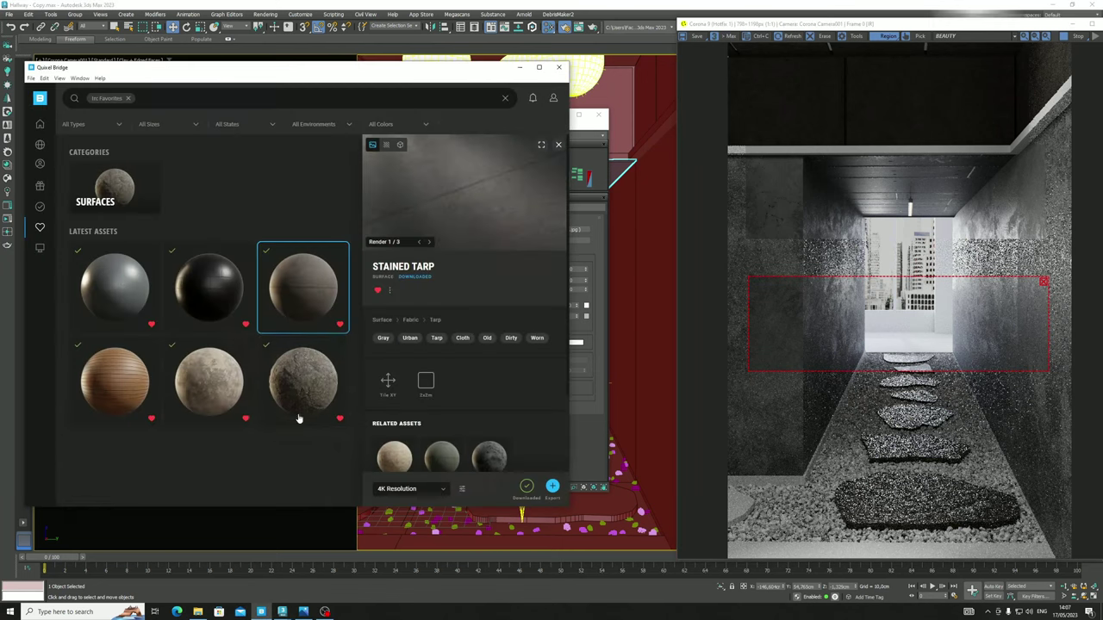
left_click(41, 249)
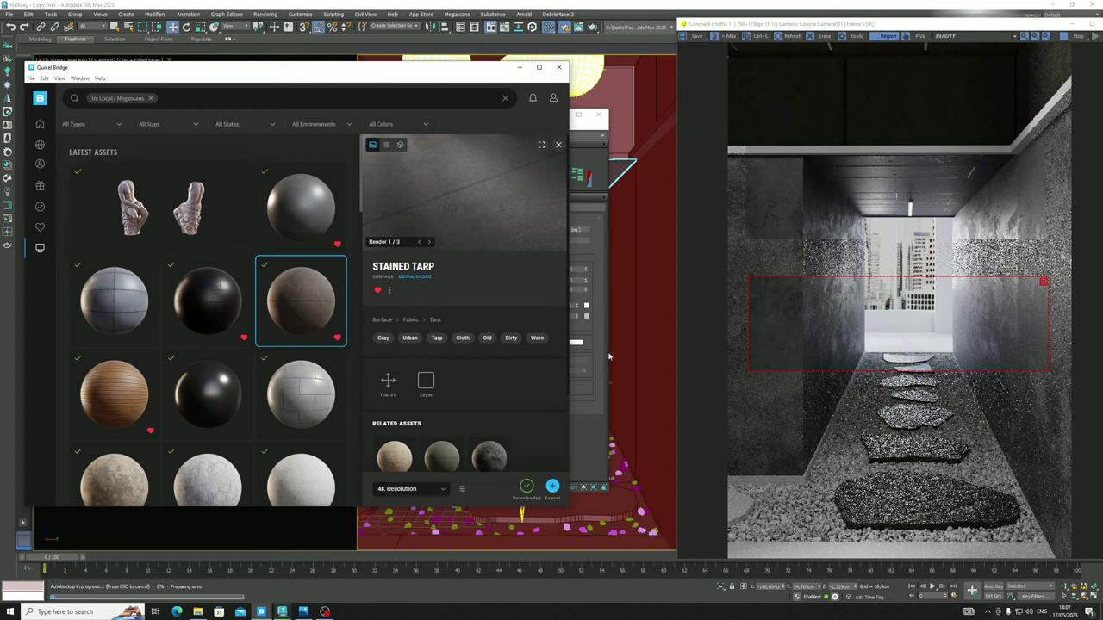
Select the floor slab at the corridor's far end, then favorite Stone Tiles Facade in Quixel Bridge and export it onto the slab
left_click(576, 123)
left_click(559, 115)
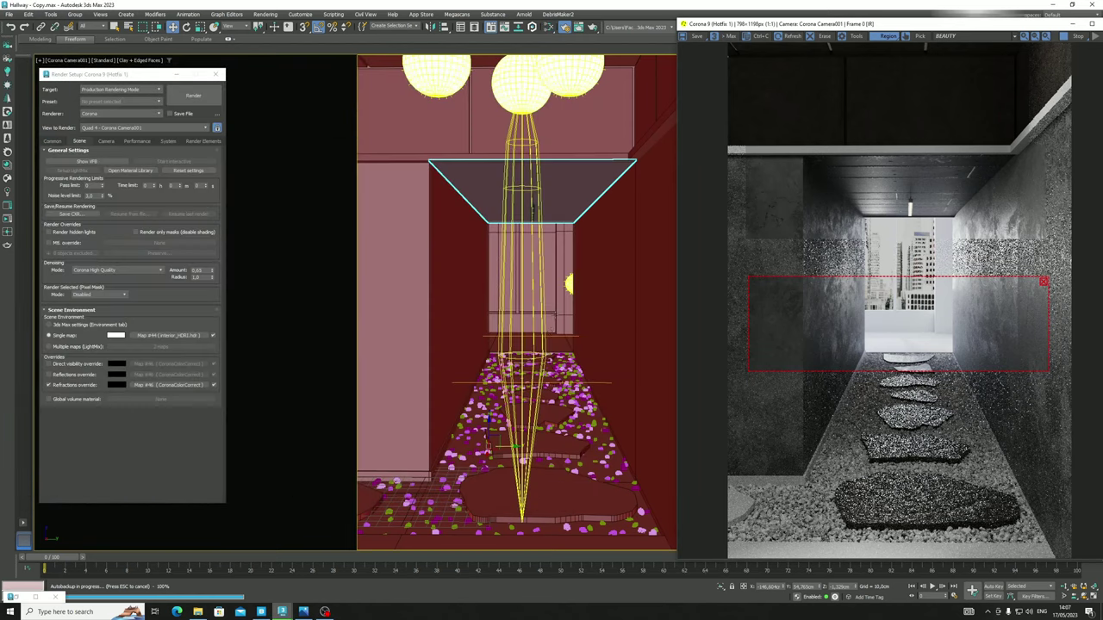
left_click(560, 345)
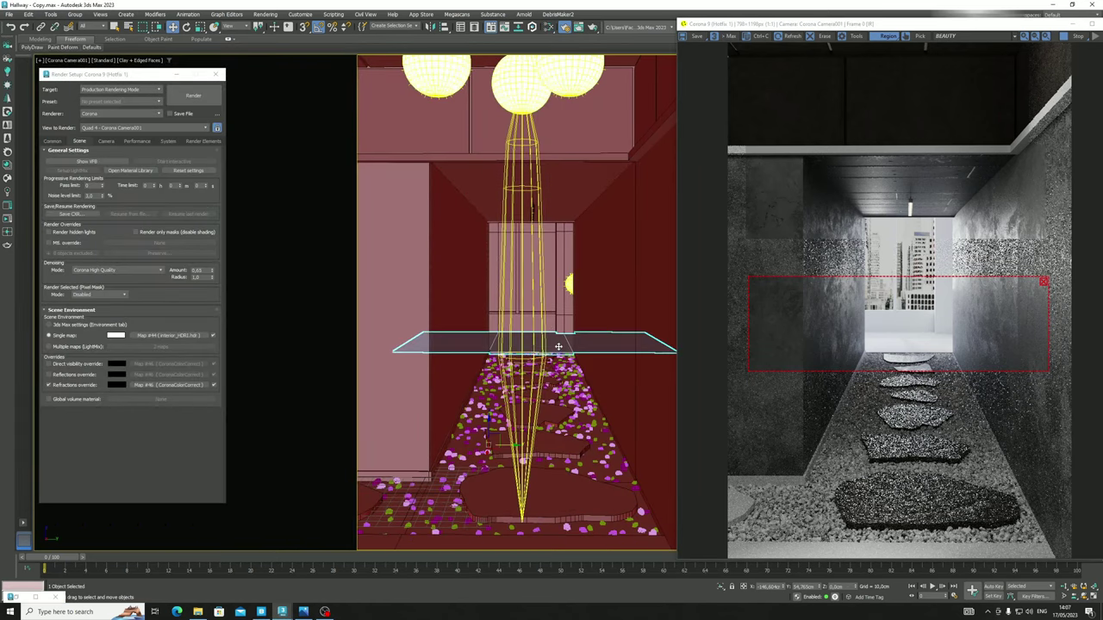
left_click(22, 596)
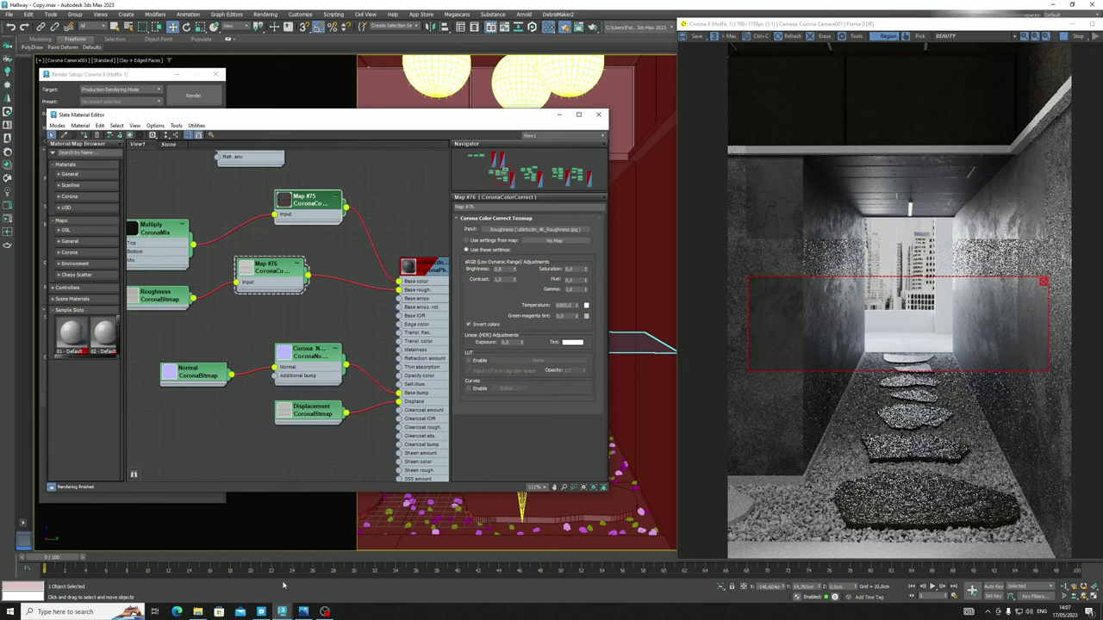
left_click(262, 612)
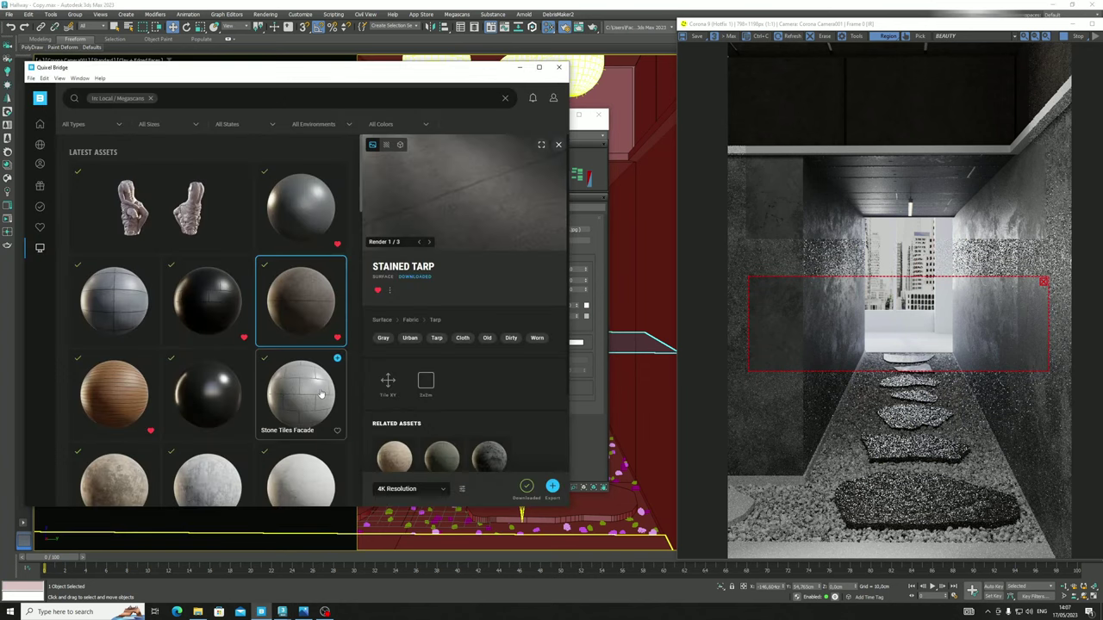
left_click(338, 430)
left_click(338, 359)
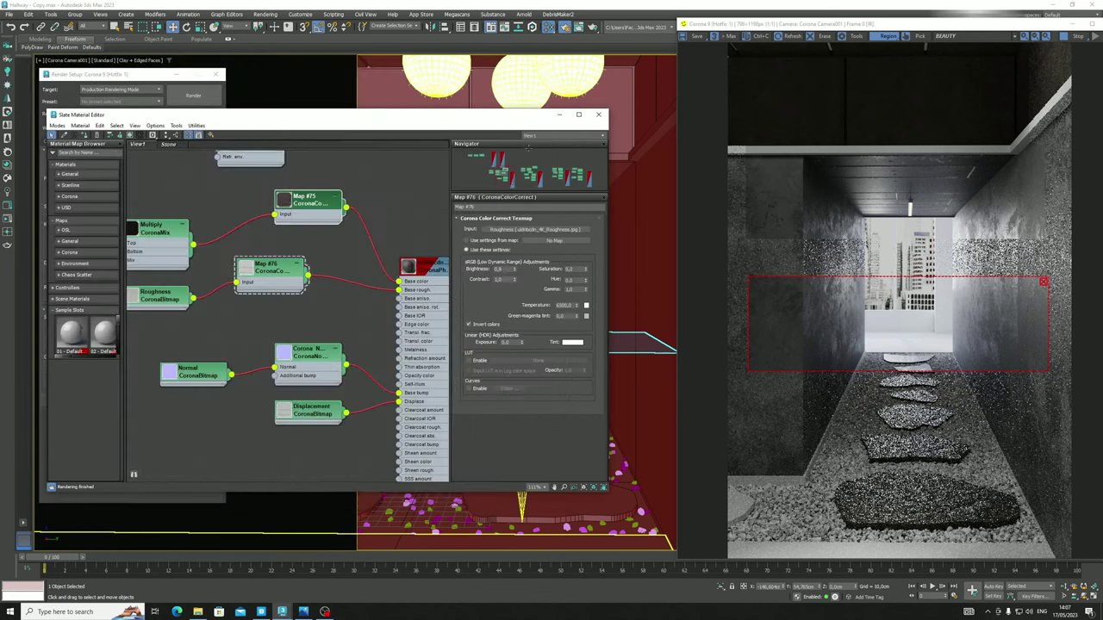
Locate the imported Stone Tiles Facade node tree in the Slate Material Editor and examine its maps
scroll(330, 319, "down", 5)
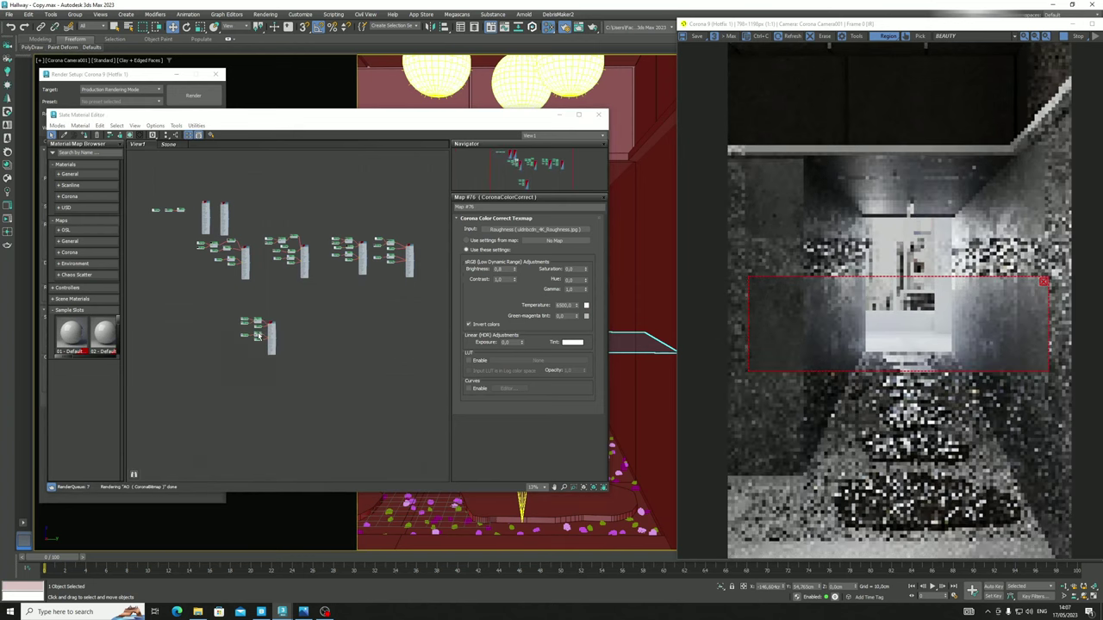
scroll(239, 312, "up", 3)
scroll(240, 312, "up", 2)
middle_click_drag(239, 312, 218, 212)
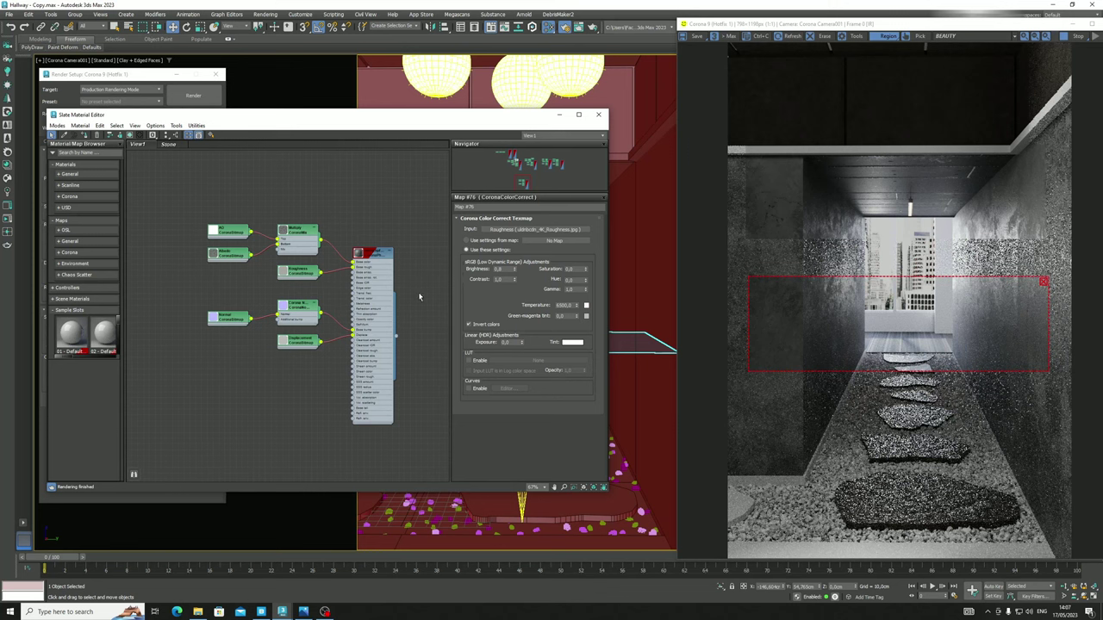
left_click(110, 57)
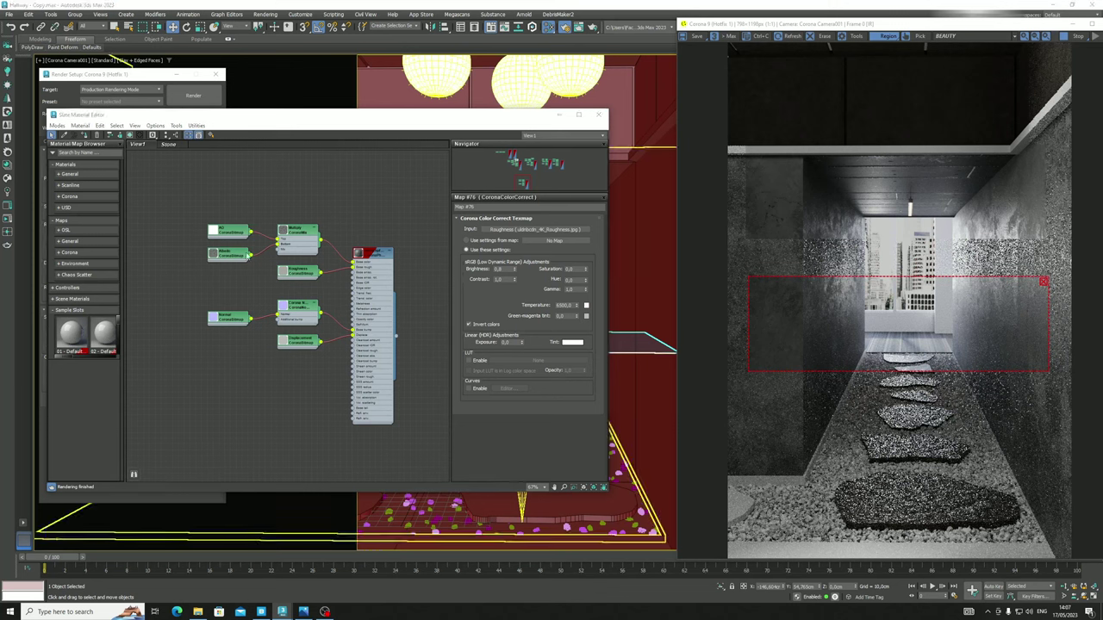
Clear the editor and render windows away and add a UVW Map modifier to the far floor slab
left_click(561, 115)
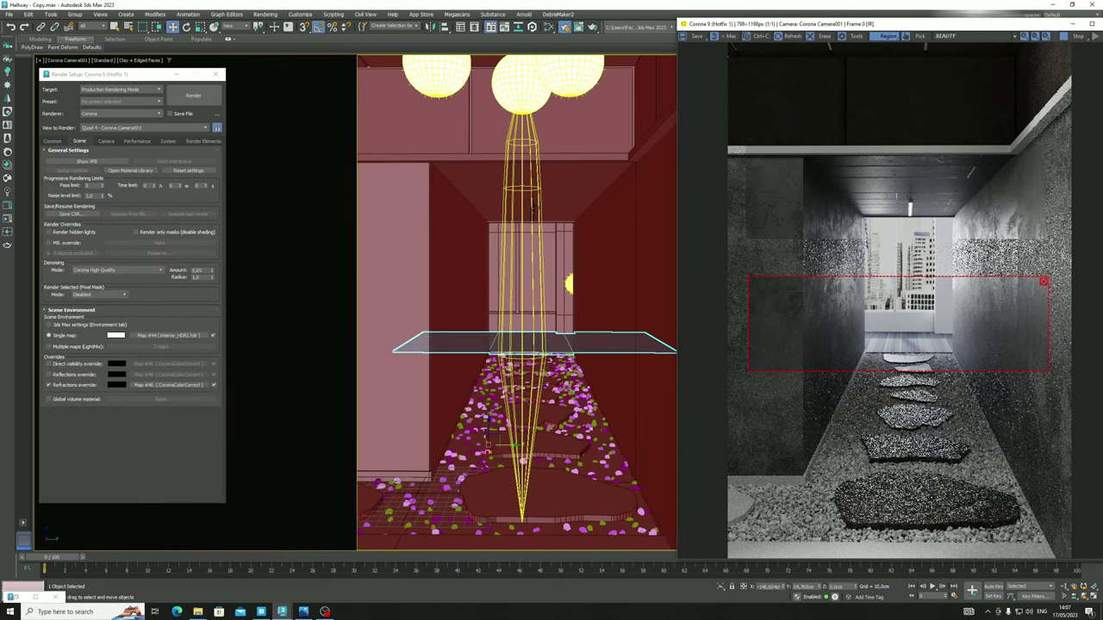
left_click(1074, 24)
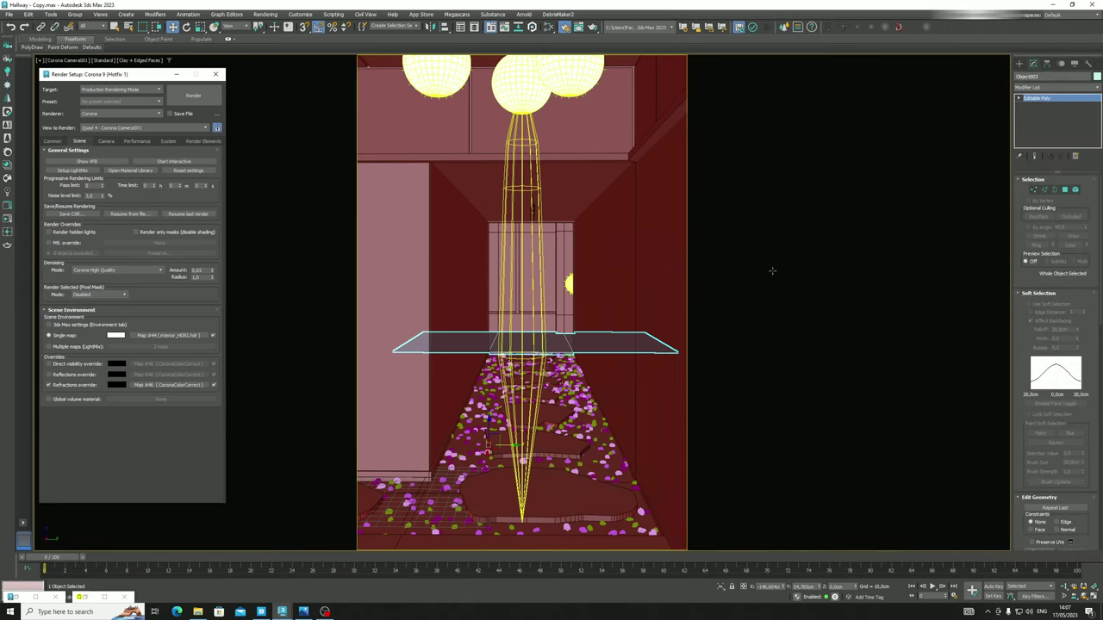
left_click(1042, 87)
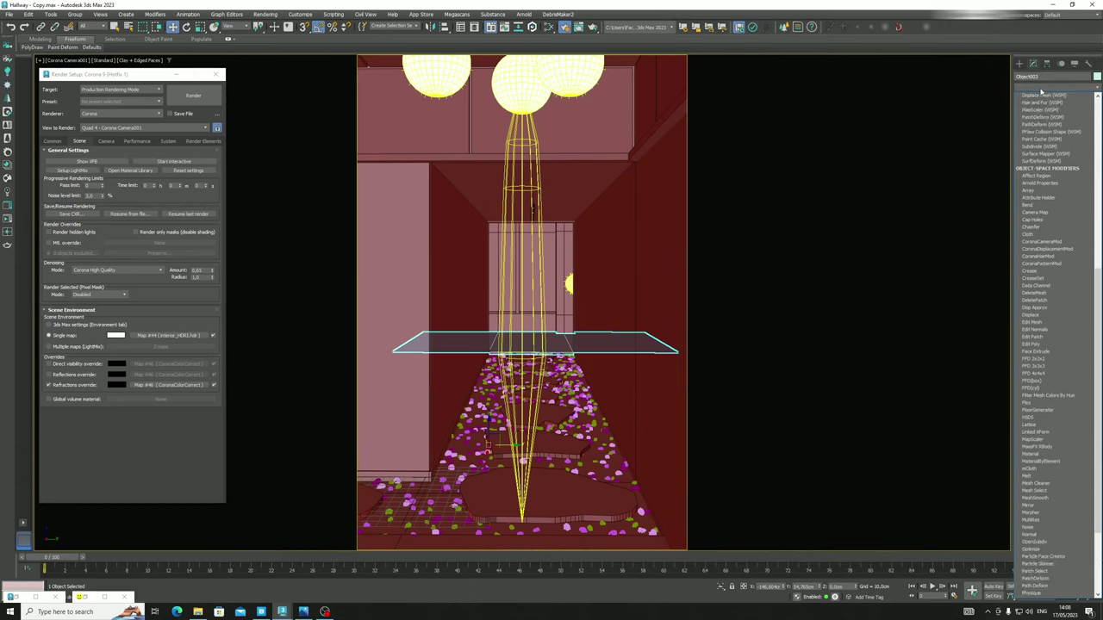
key("Down")
key("Down")
key("Down")
key("Down")
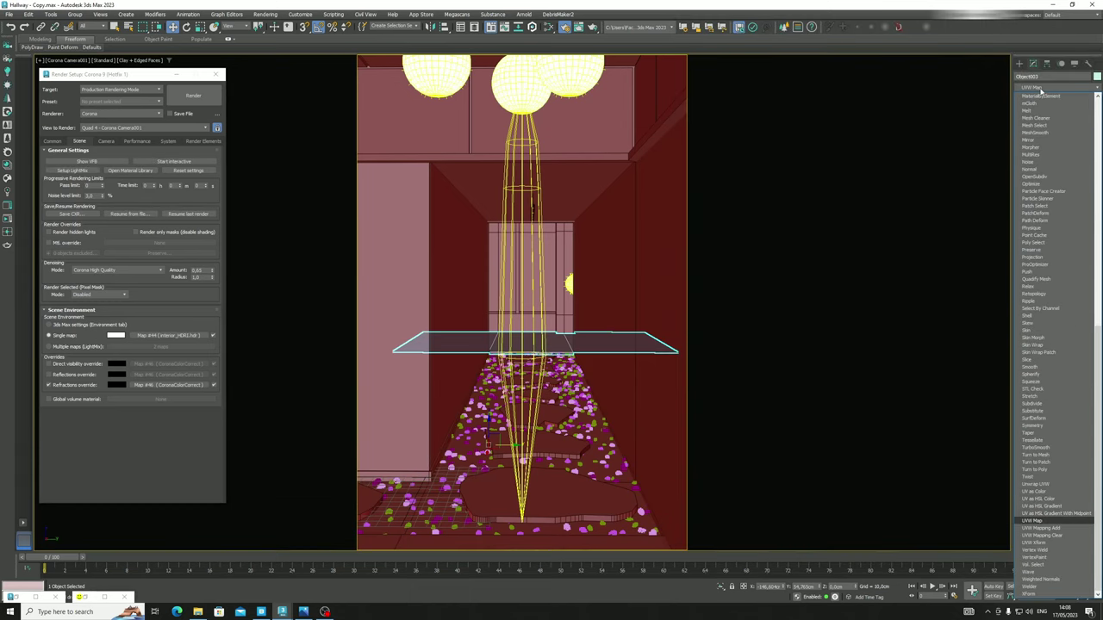
key("Return")
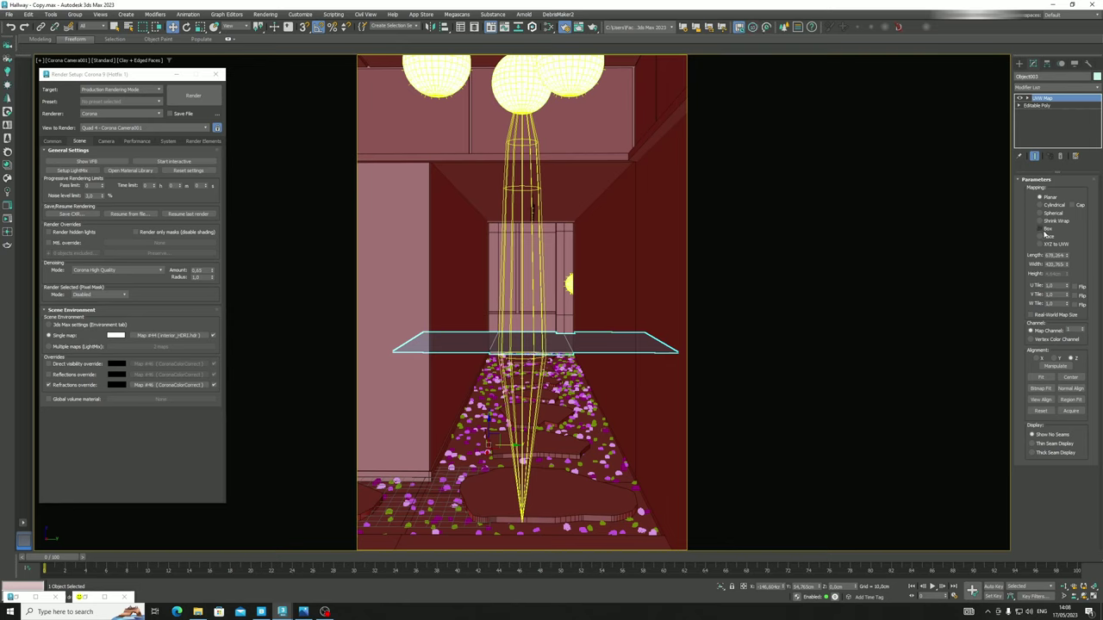
Set the floor slab's UVW Map to Box mapping with length 200 cm, width 200 cm and height 10 cm
left_click(1052, 227)
type("200")
key("Tab")
type("2")
key("Tab")
type("10")
key("Return")
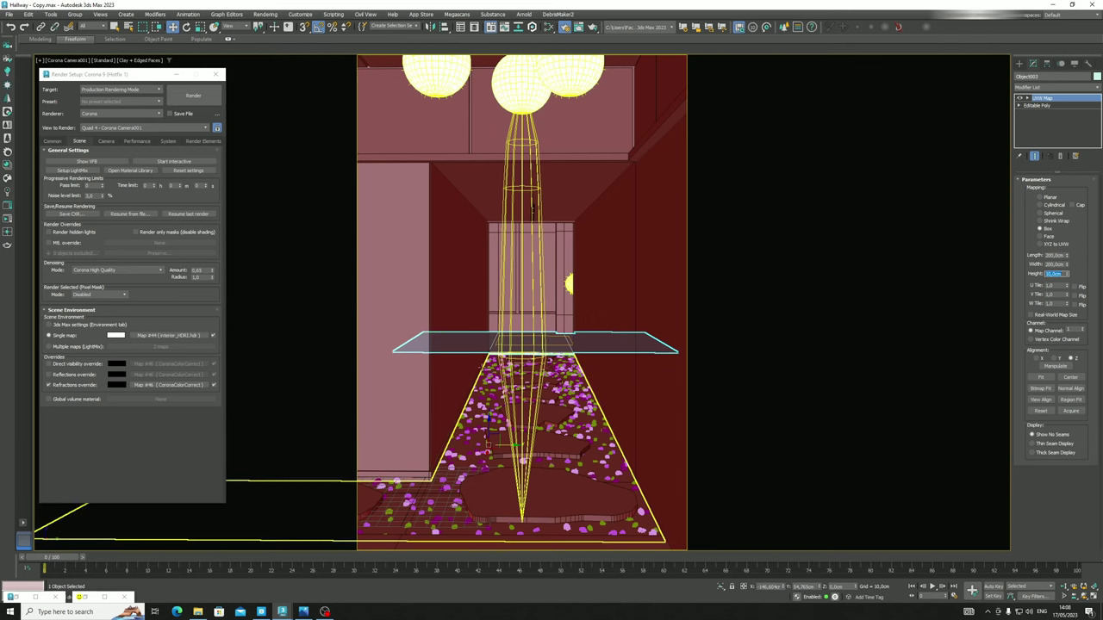
Restore the Corona frame buffer and restart the interactive render to check the tiled floor slab
left_click(85, 597)
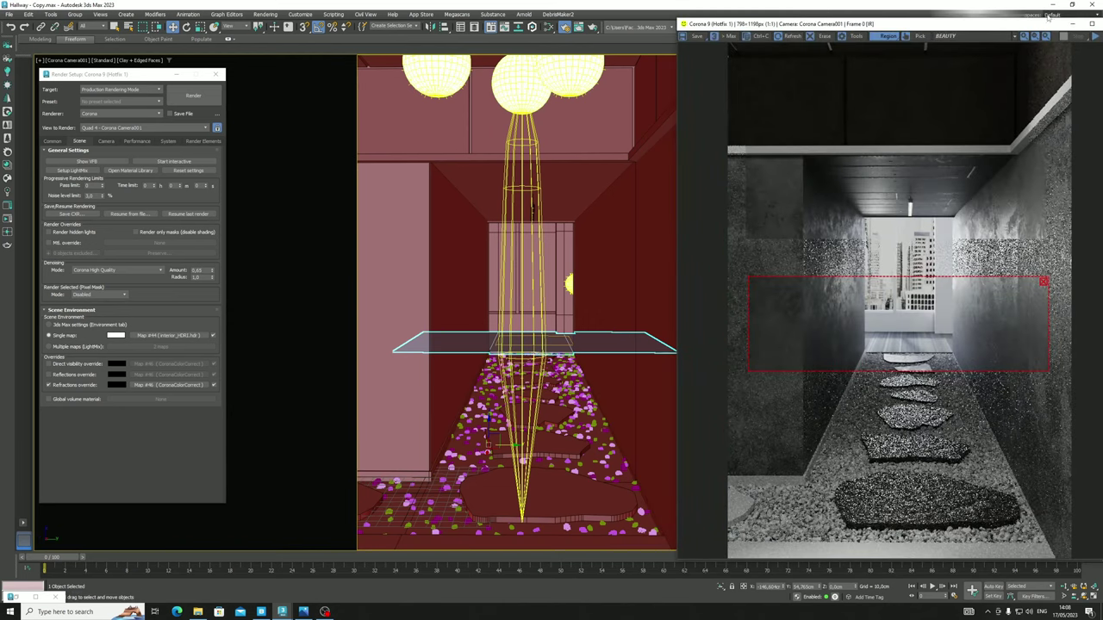
left_click(1094, 37)
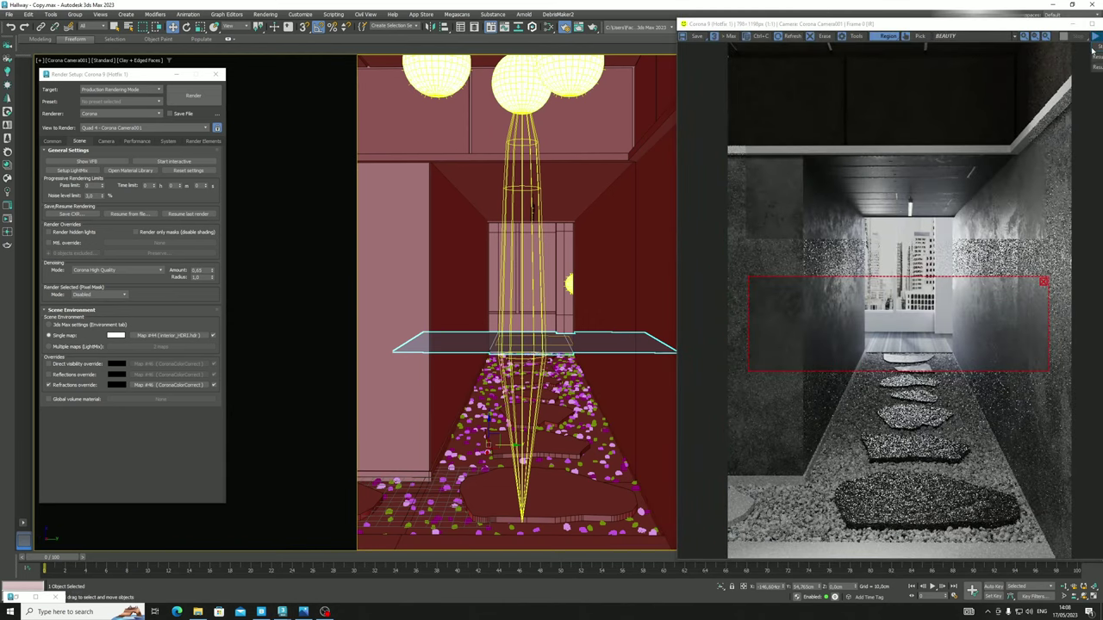
left_click(1025, 34)
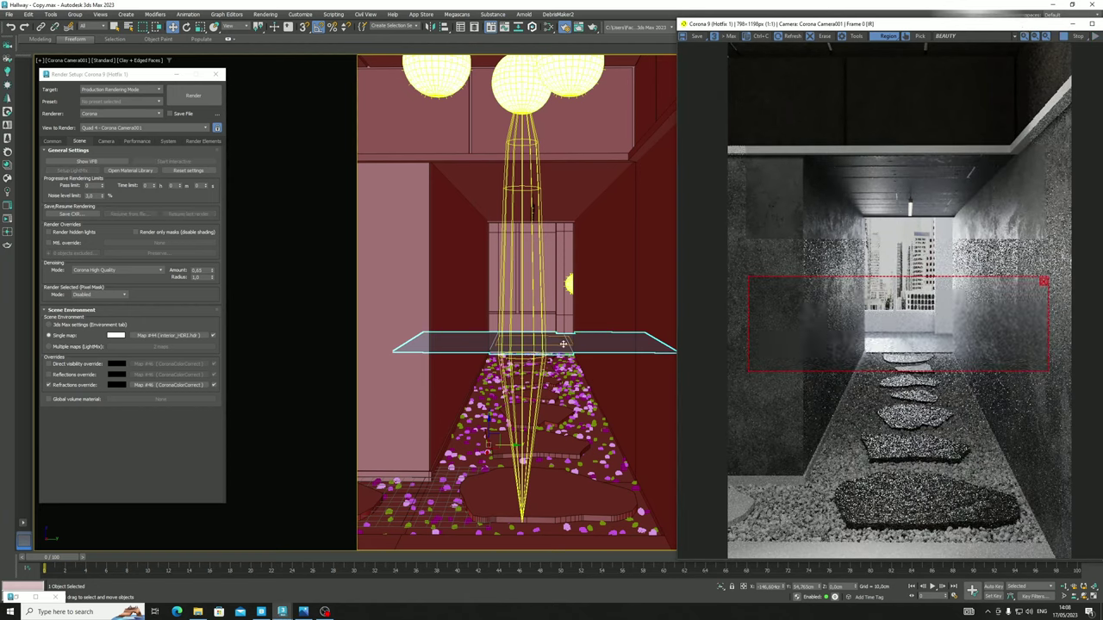
Activate the Rotate tool and enter the Gizmo level of the floor slab's UVW Map modifier
key("e")
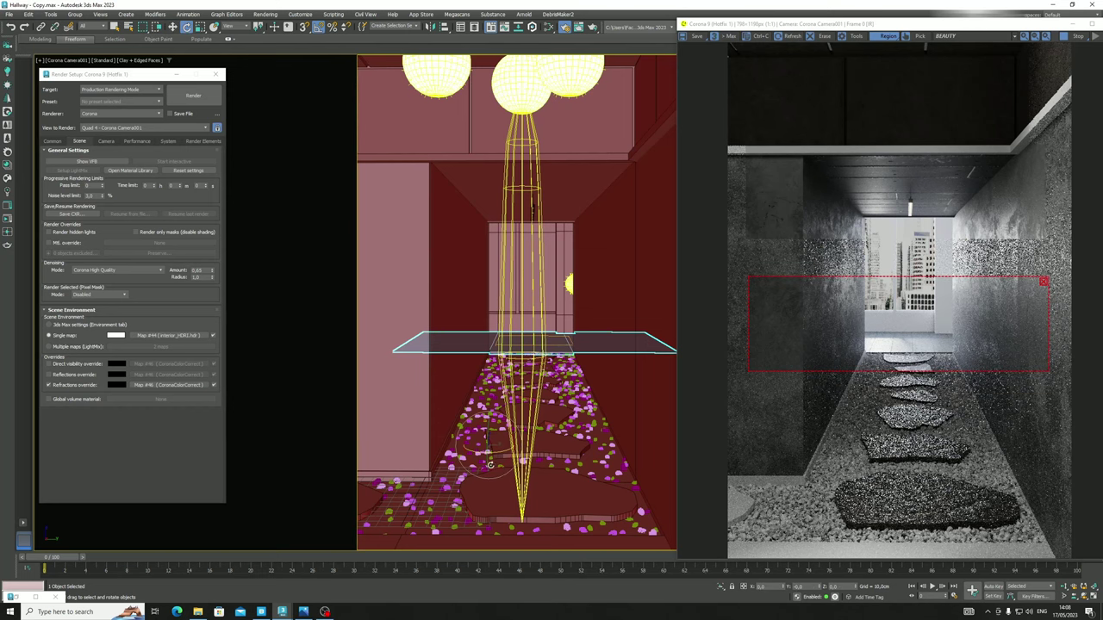
left_click_drag(1004, 24, 799, 70)
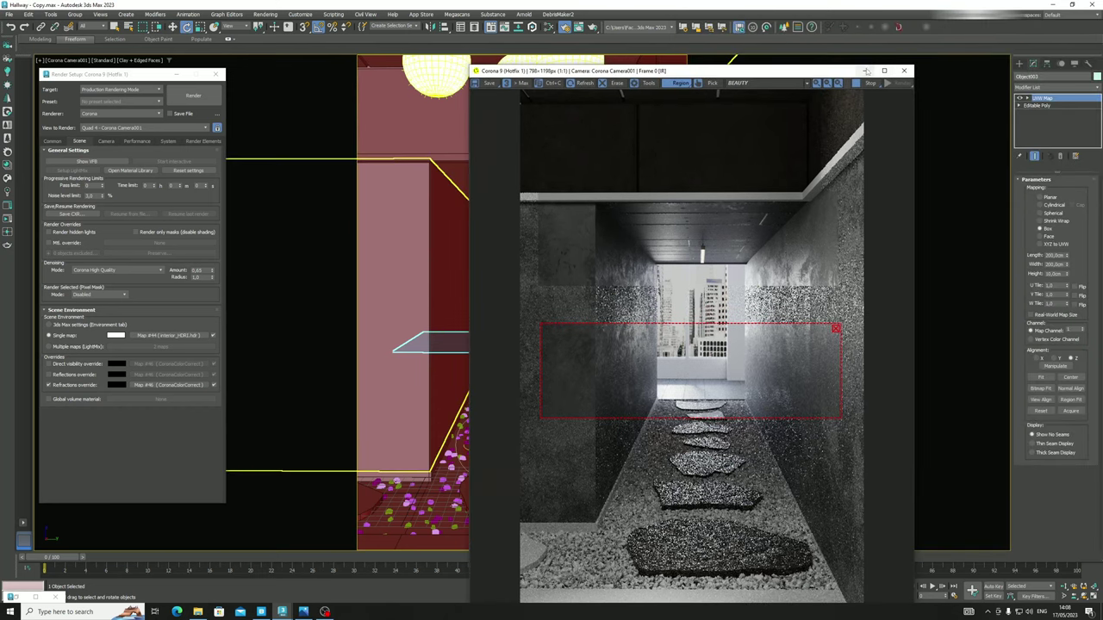
left_click(866, 71)
left_click(1028, 98)
left_click(1042, 104)
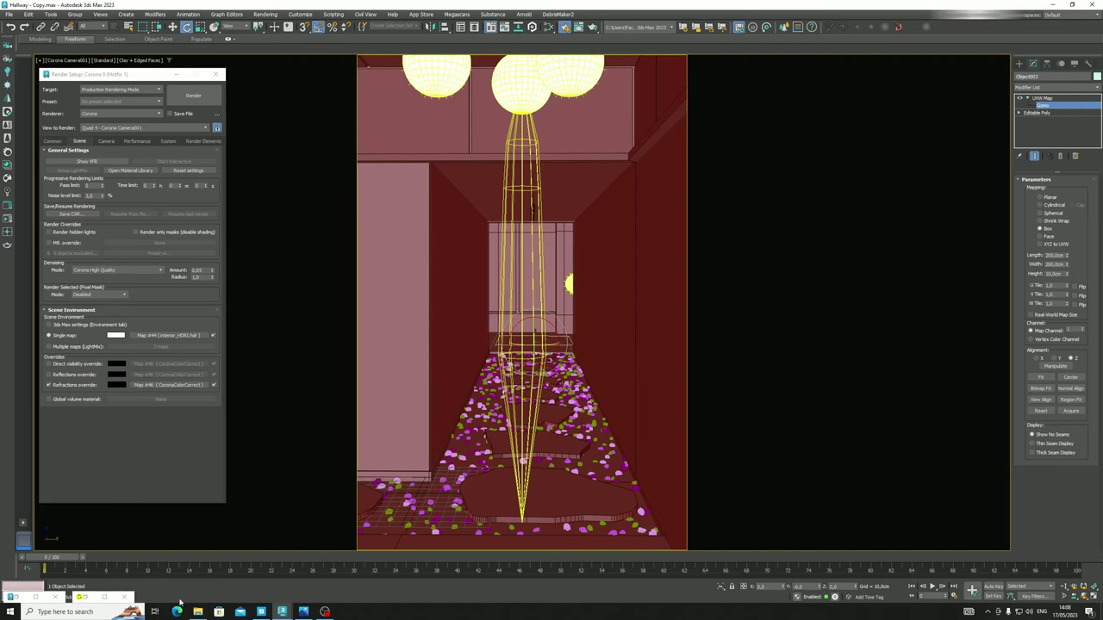
Bring back the Corona frame buffer and move its render region over the foreground stepping stone and floor edge
key("shift+q")
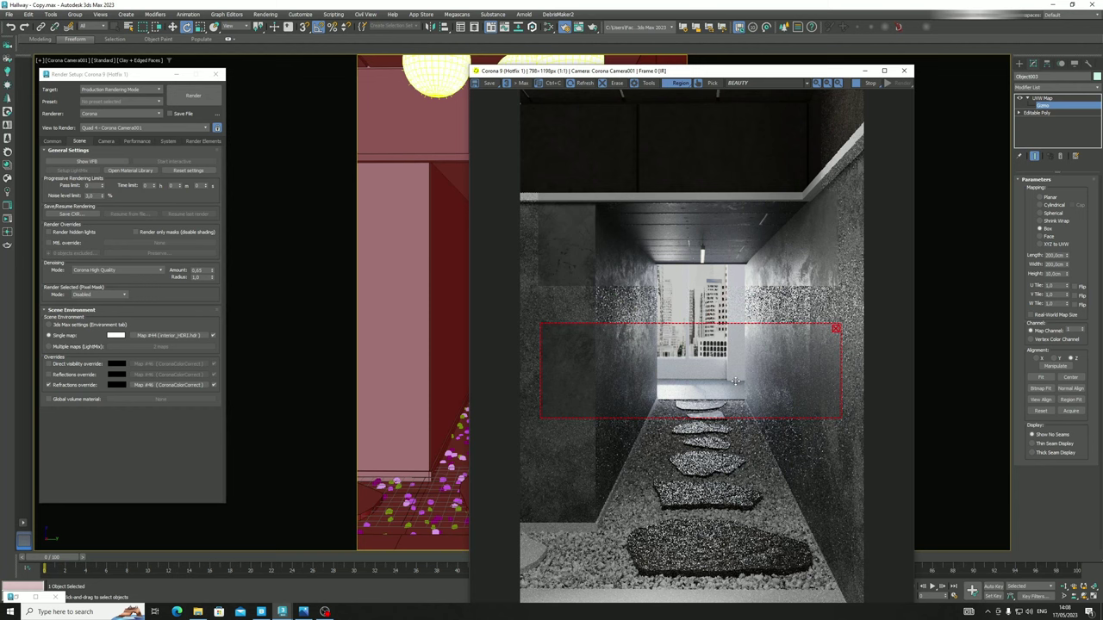
left_click_drag(786, 360, 781, 543)
left_click_drag(764, 71, 772, 24)
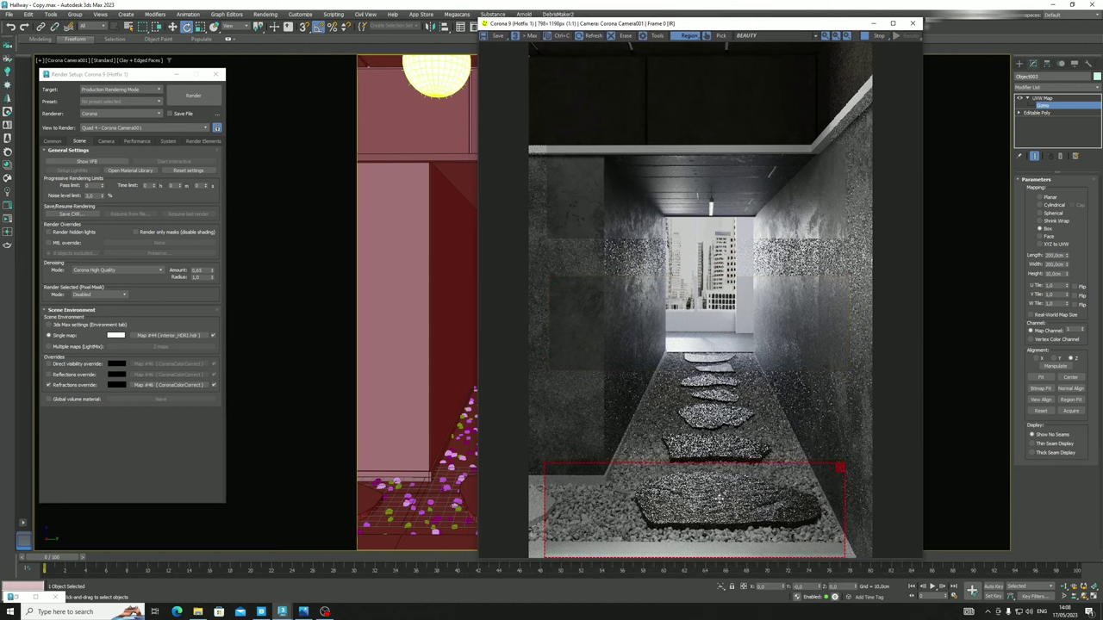
Leave the UVW Map gizmo level and select the floor piece along the camera's near foreground edge
left_click(406, 542)
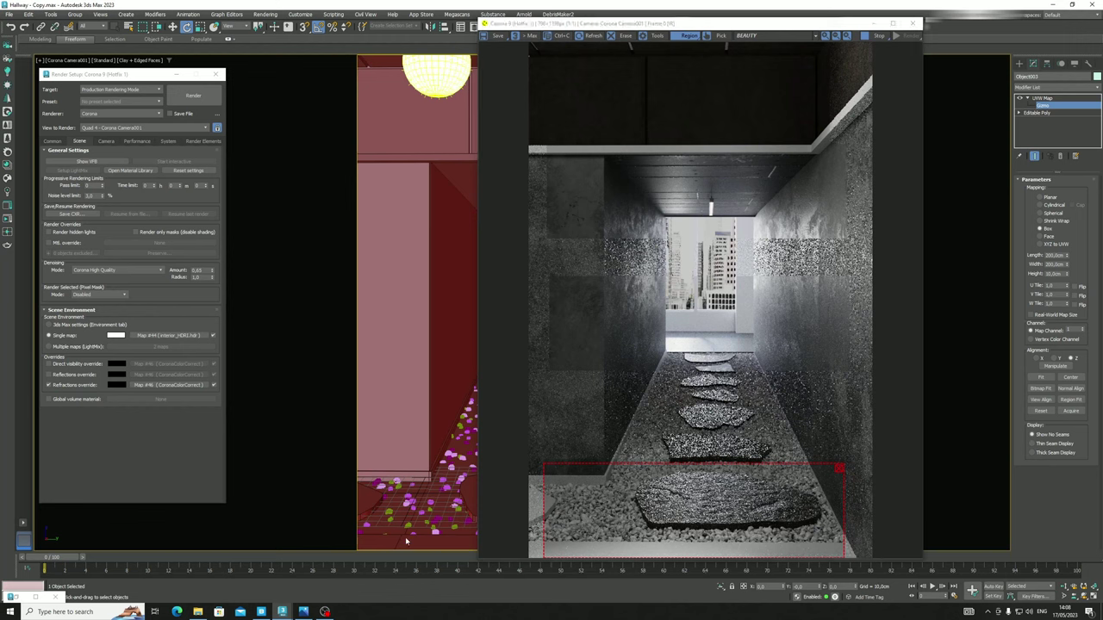
left_click(1044, 100)
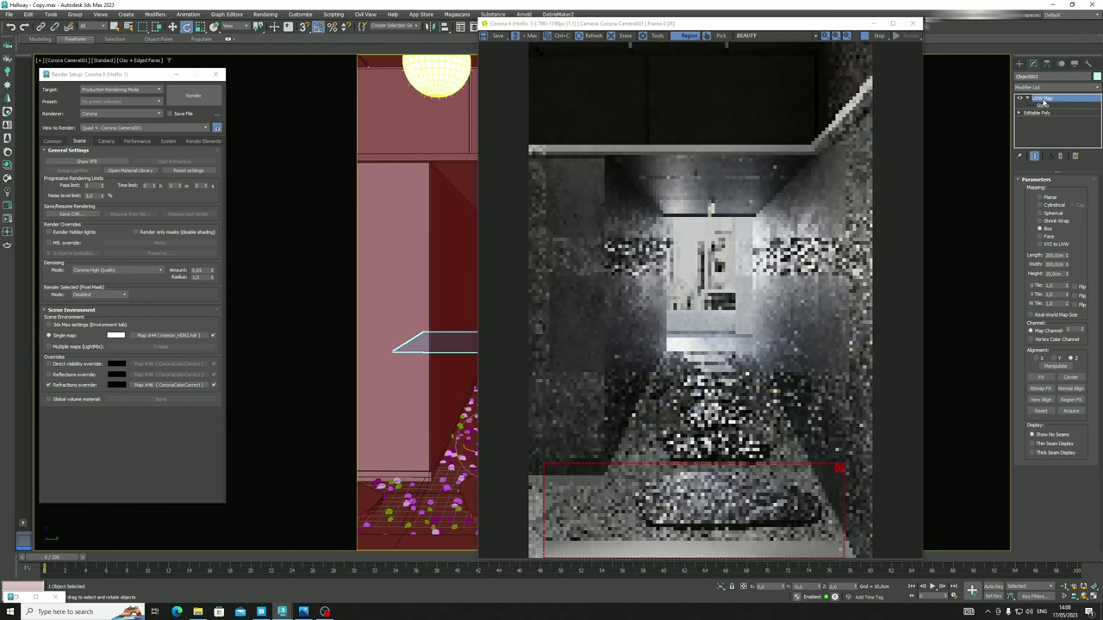
key("ctrl+z")
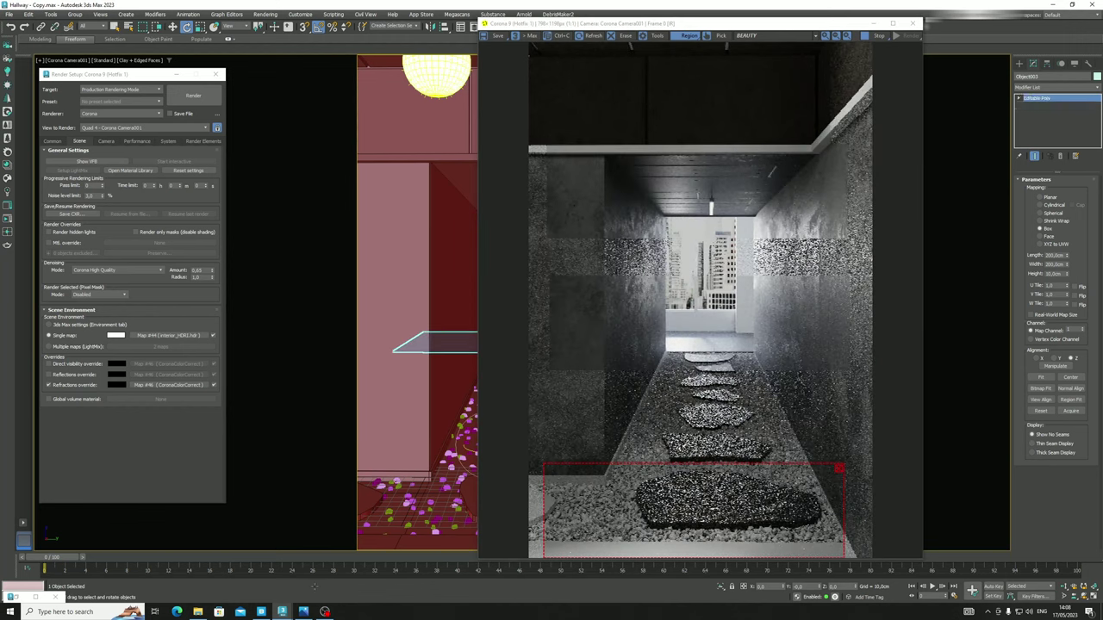
left_click(397, 541)
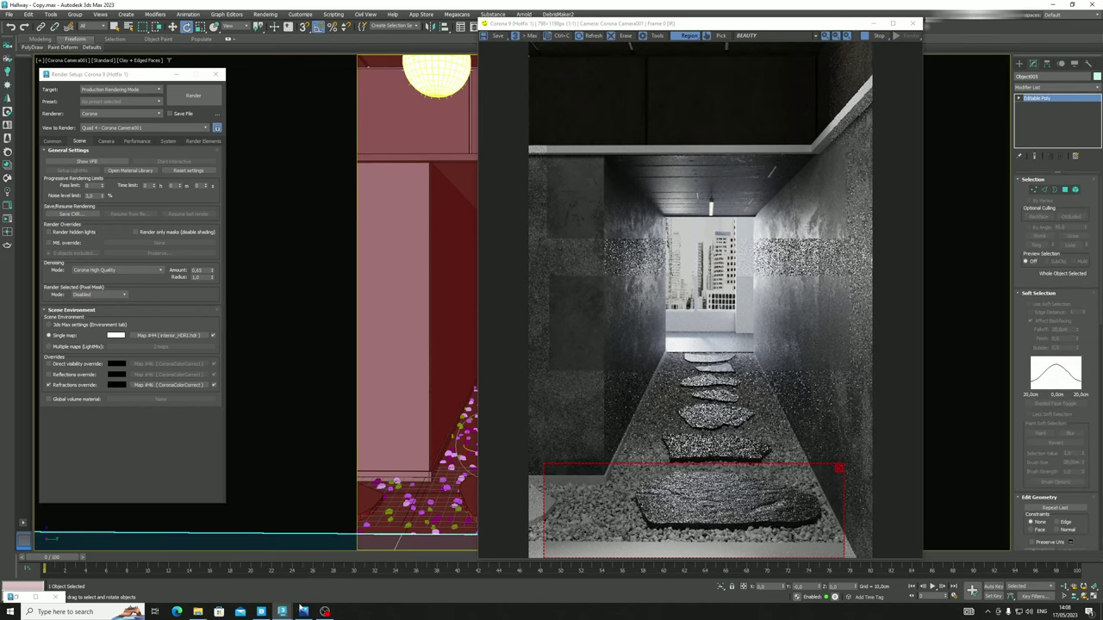
Export the Wood Veneer Wall surface from the Quixel Bridge favorites onto the selected foreground floor piece
left_click(262, 611)
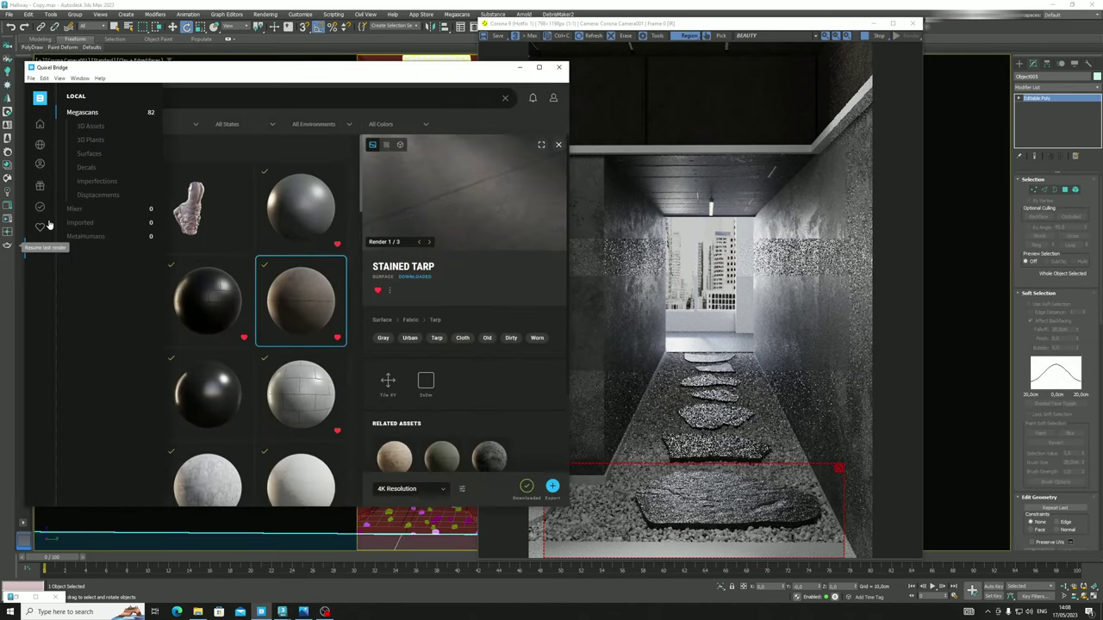
left_click(45, 226)
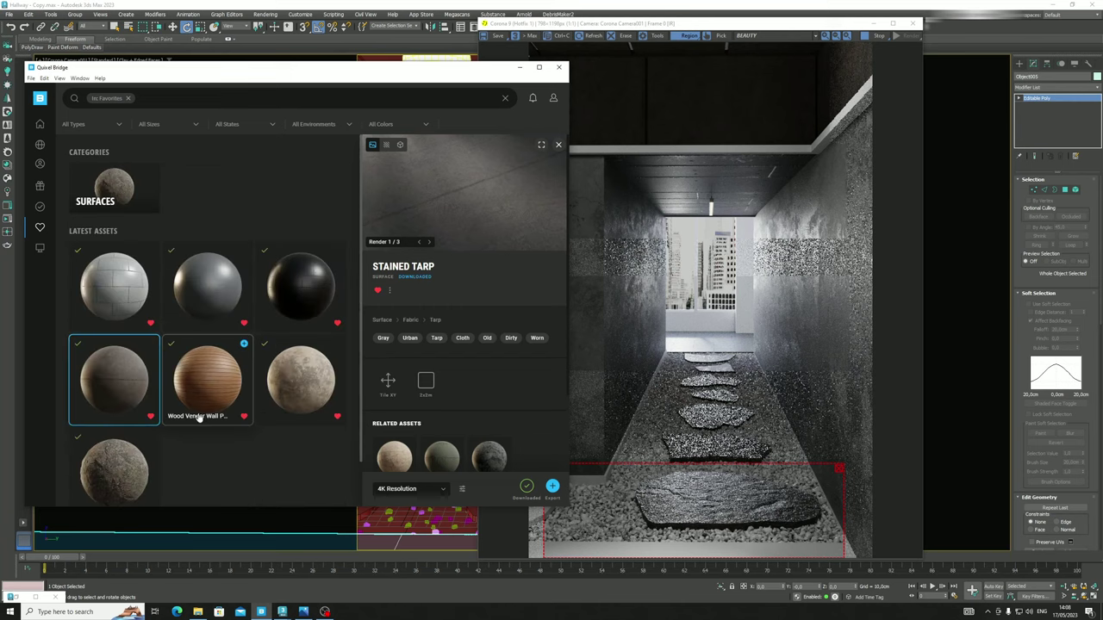
left_click(212, 386)
left_click(244, 345)
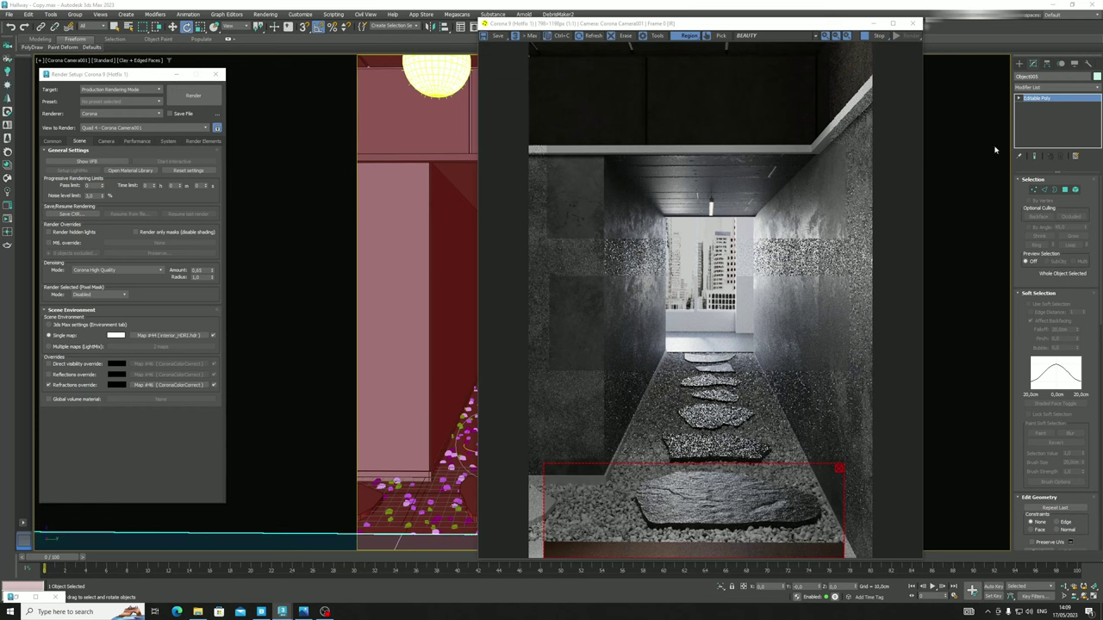
Clear the render region, then reposition the Corona frame buffer beside the modify settings and reduce its height
left_click_drag(840, 27, 457, 40)
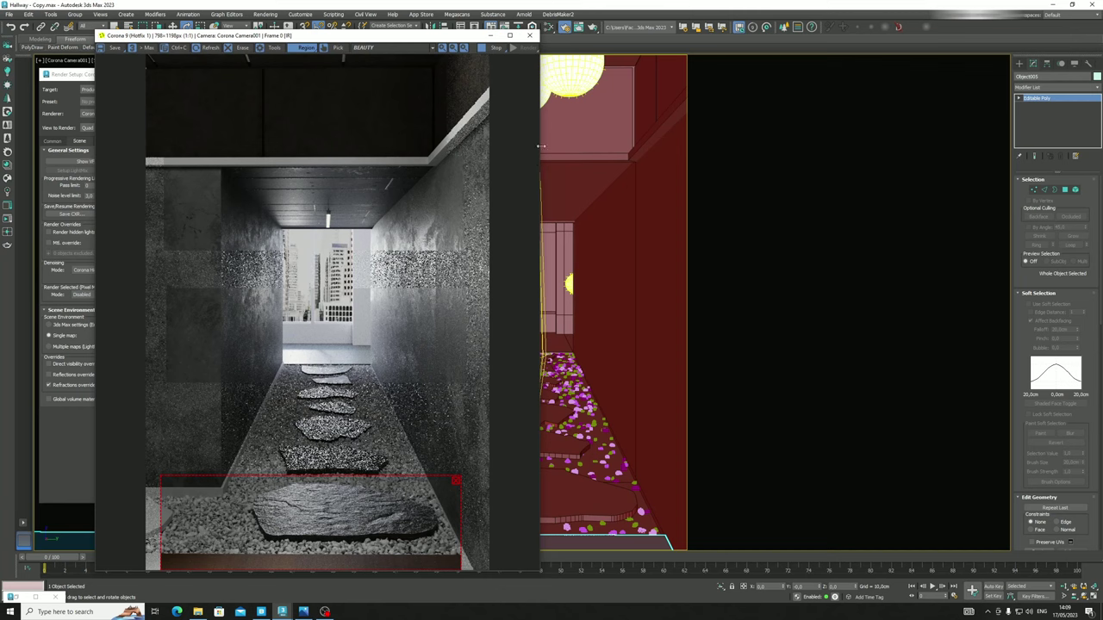
left_click(456, 483)
left_click_drag(477, 37, 441, 34)
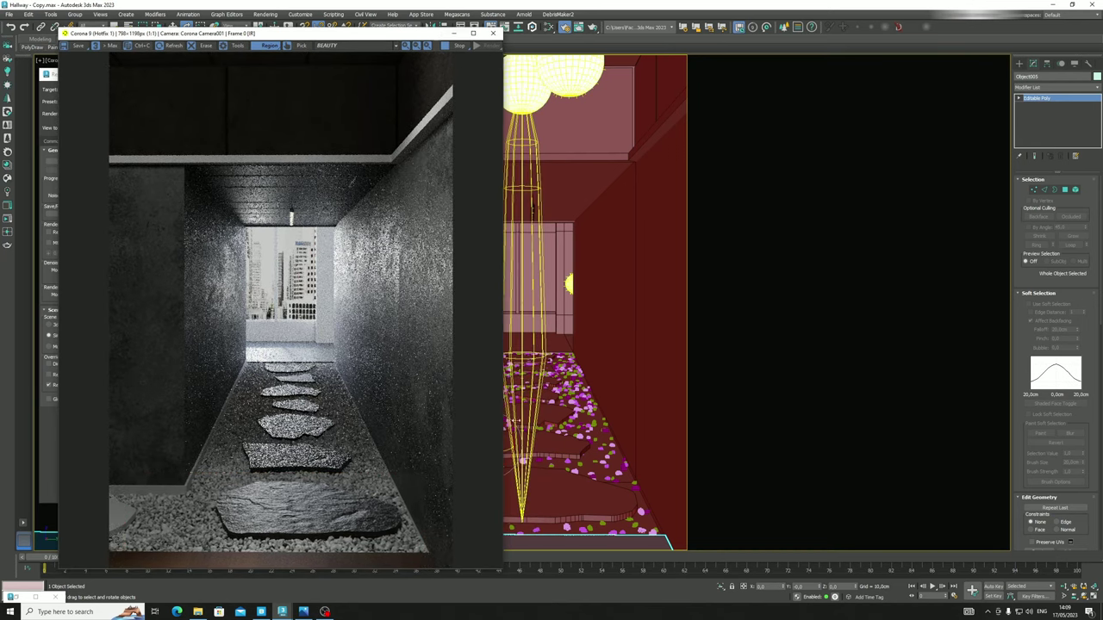
left_click_drag(502, 572, 504, 479)
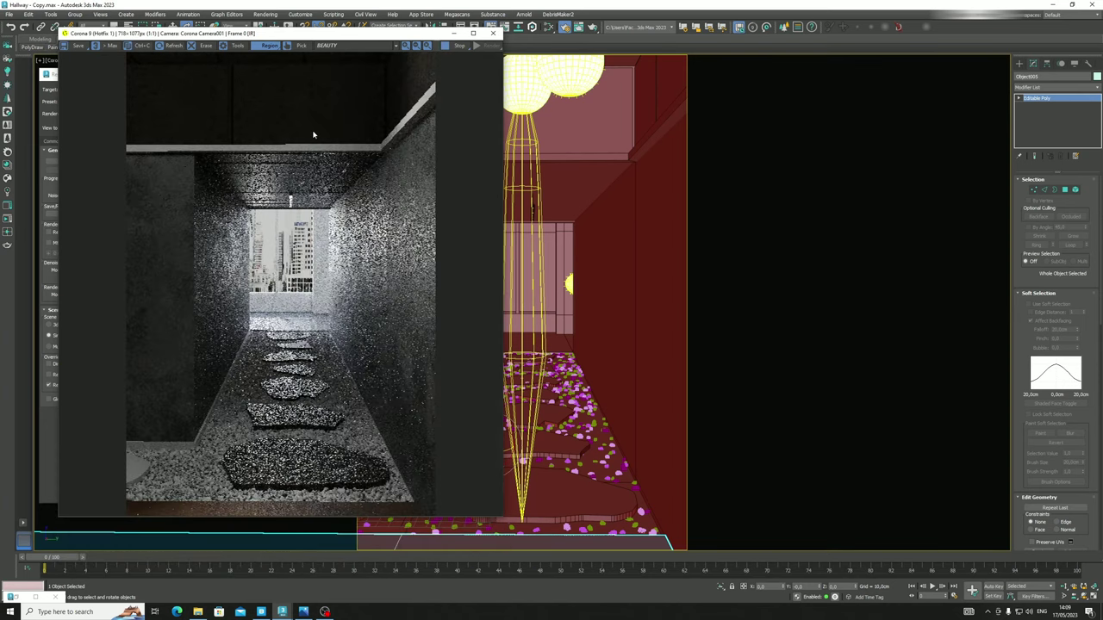
Add a UVW Map modifier to the foreground floor piece and switch its mapping type to Box
left_click(238, 46)
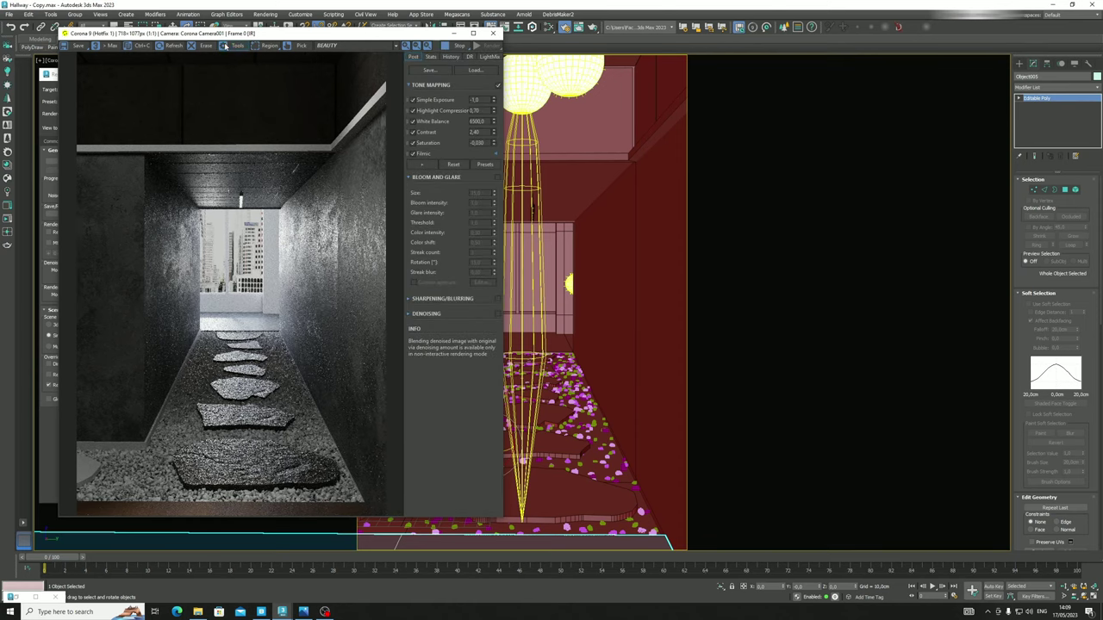
left_click(235, 47)
left_click(1067, 88)
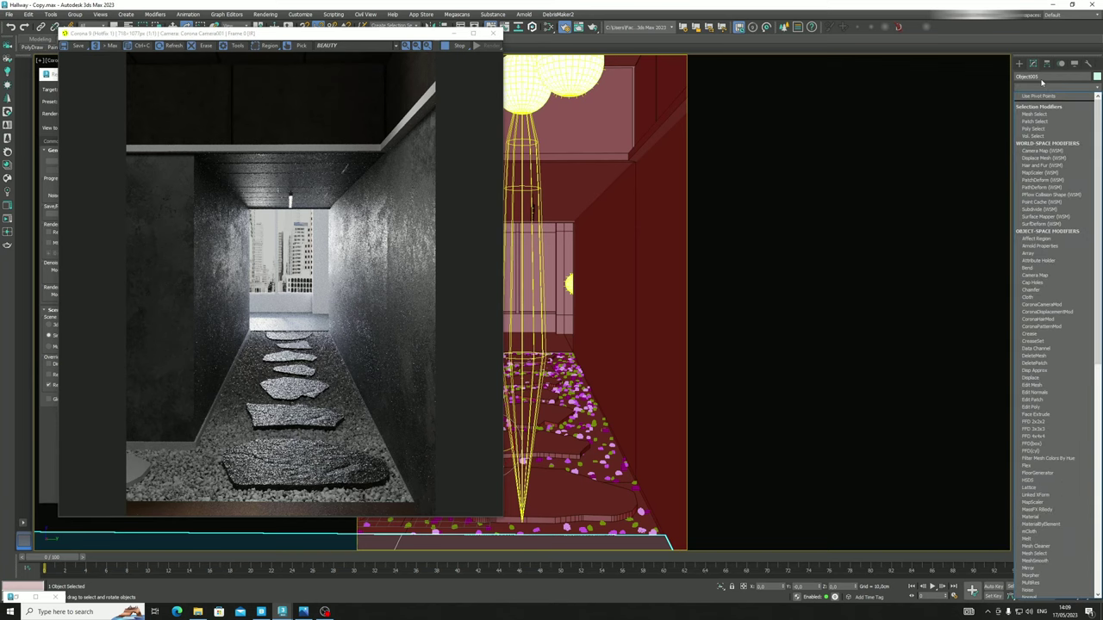
key("Down")
key("Return")
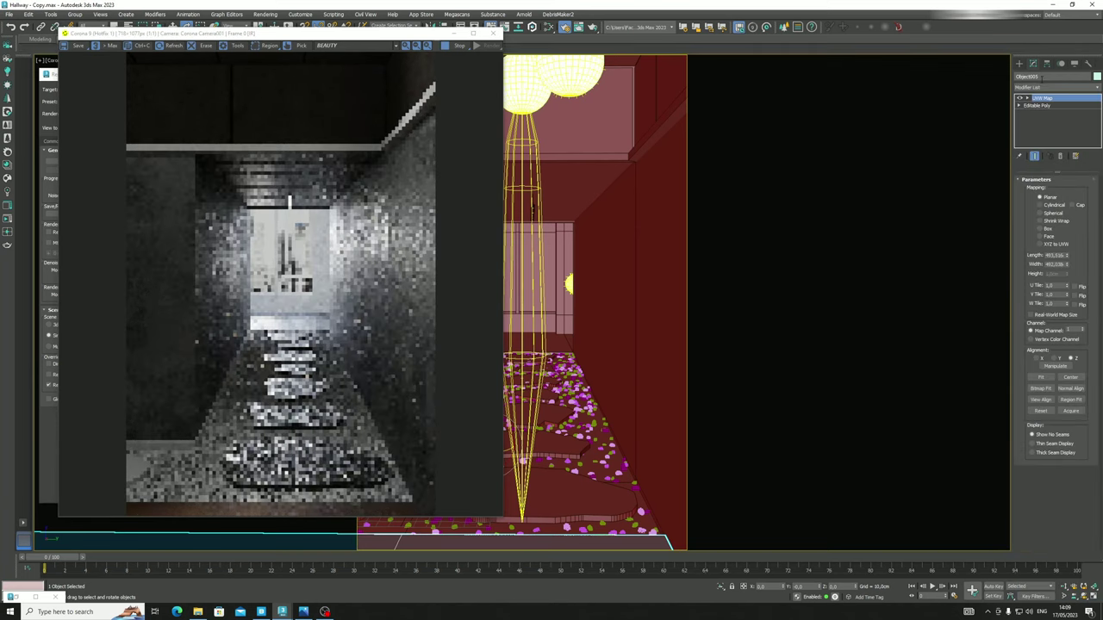
left_click(1039, 228)
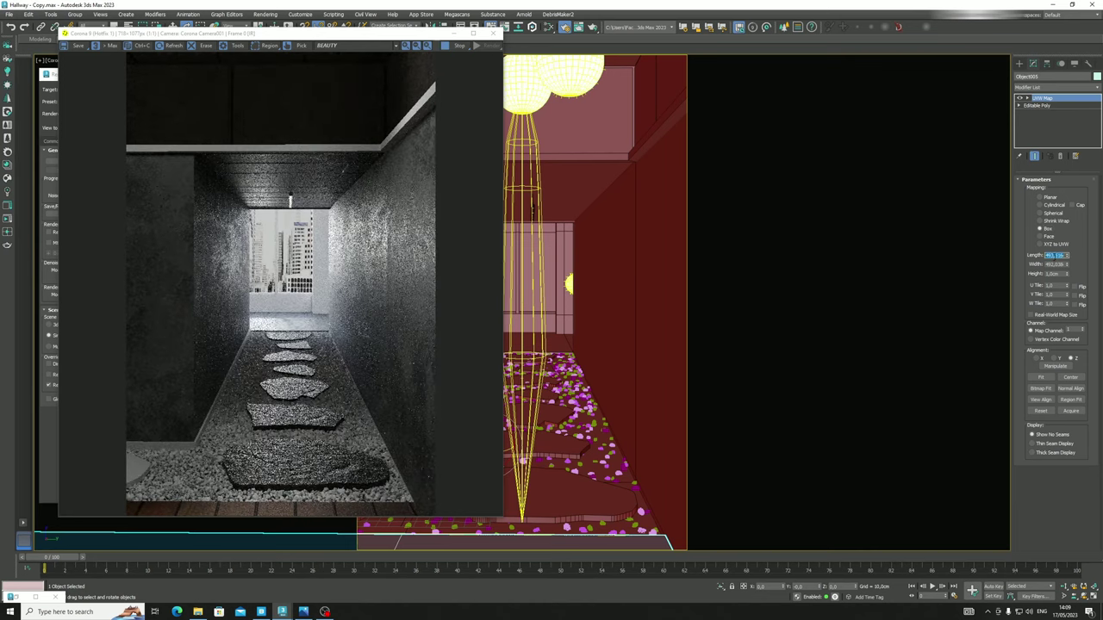
Set both the length and width of the floor piece's UVW mapping to 300 cm
type("300")
key("Tab")
type("300")
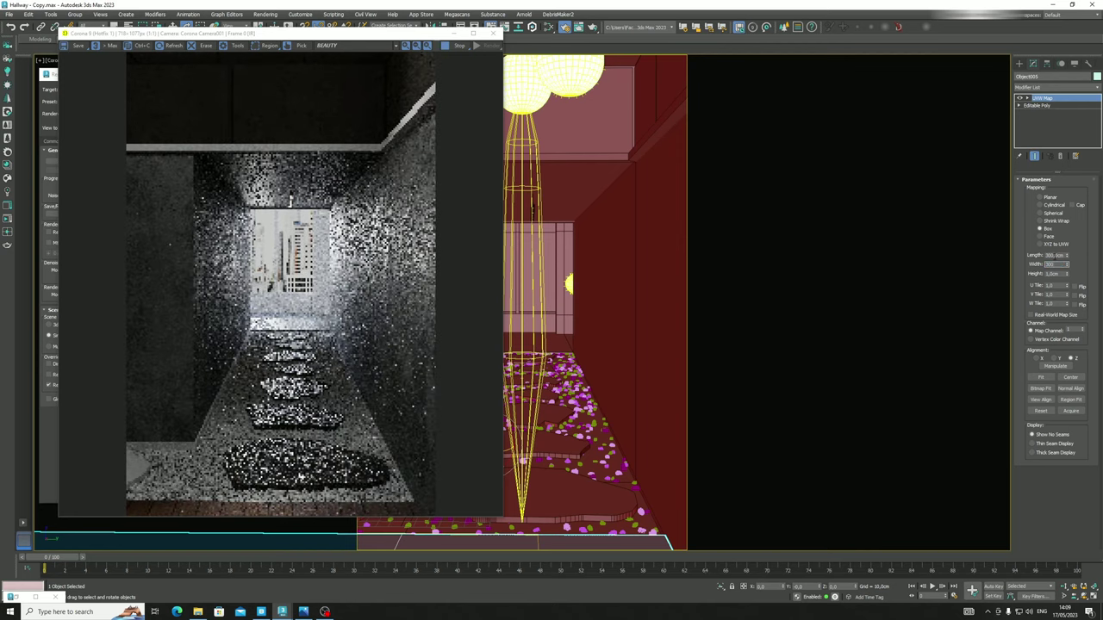
key("Return")
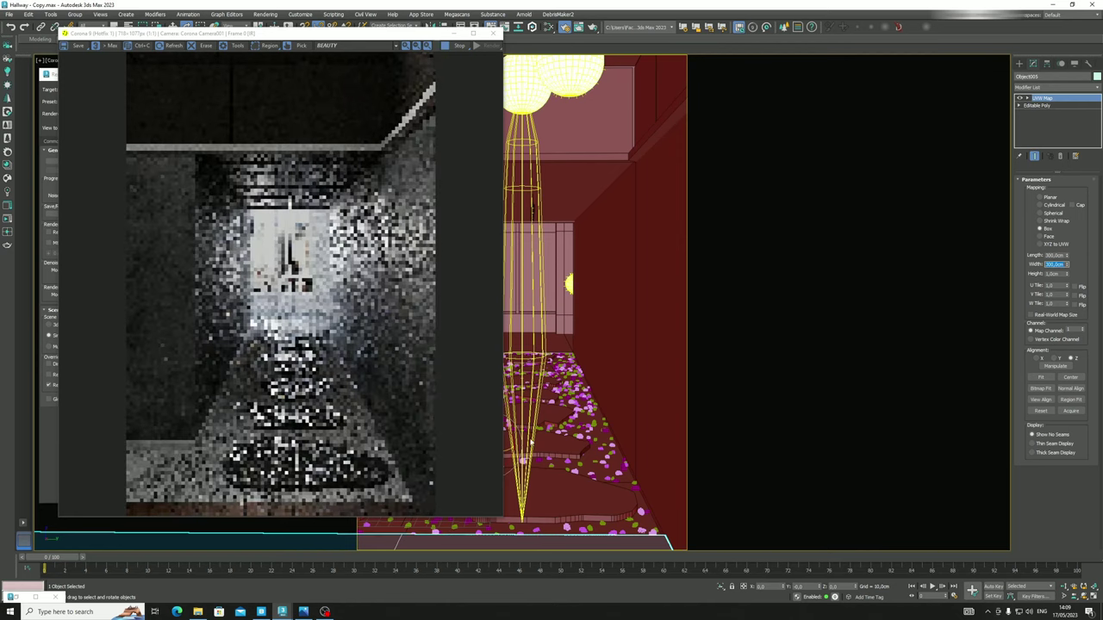
Bring back the Slate Material Editor and shift the wood material's AO, Albedo and Multiply nodes away from the material node
double_click(17, 597)
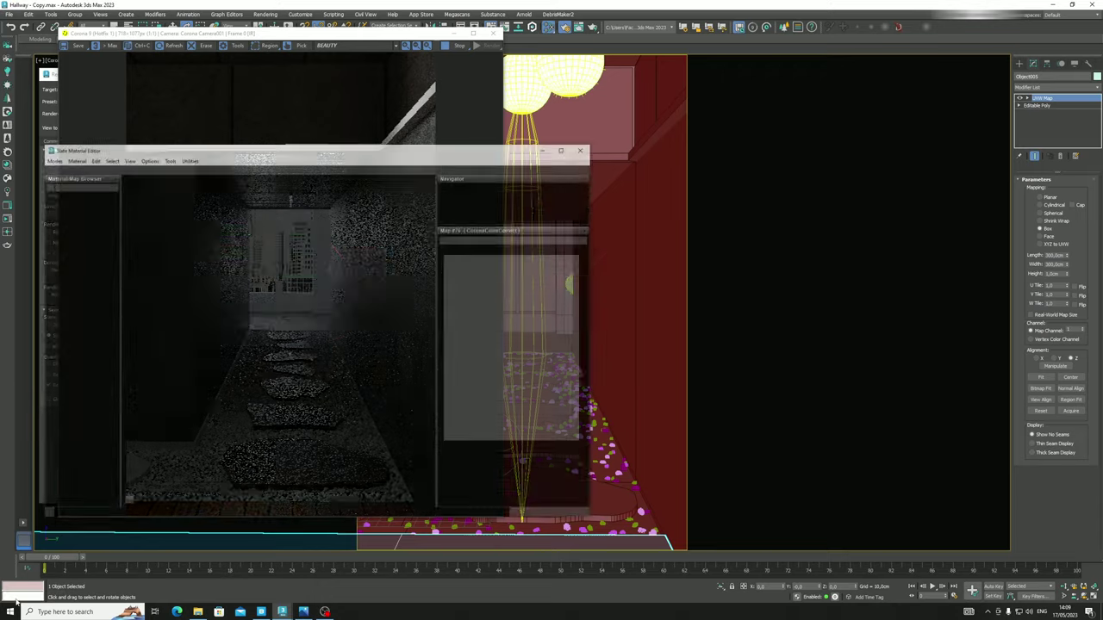
scroll(330, 338, "down", 6)
scroll(330, 344, "up", 5)
middle_click_drag(330, 346, 327, 429)
left_click_drag(399, 370, 256, 241)
middle_click_drag(261, 250, 278, 326)
left_click_drag(374, 363, 215, 257)
scroll(245, 276, "up", 5)
middle_click_drag(245, 276, 460, 364)
left_click(215, 251)
middle_click_drag(225, 254, 250, 261)
left_click_drag(198, 257, 239, 280)
Insert a Corona Color Correct map between the wood material's Multiply node and its base color input
right_click(311, 254)
mouse_move(331, 267)
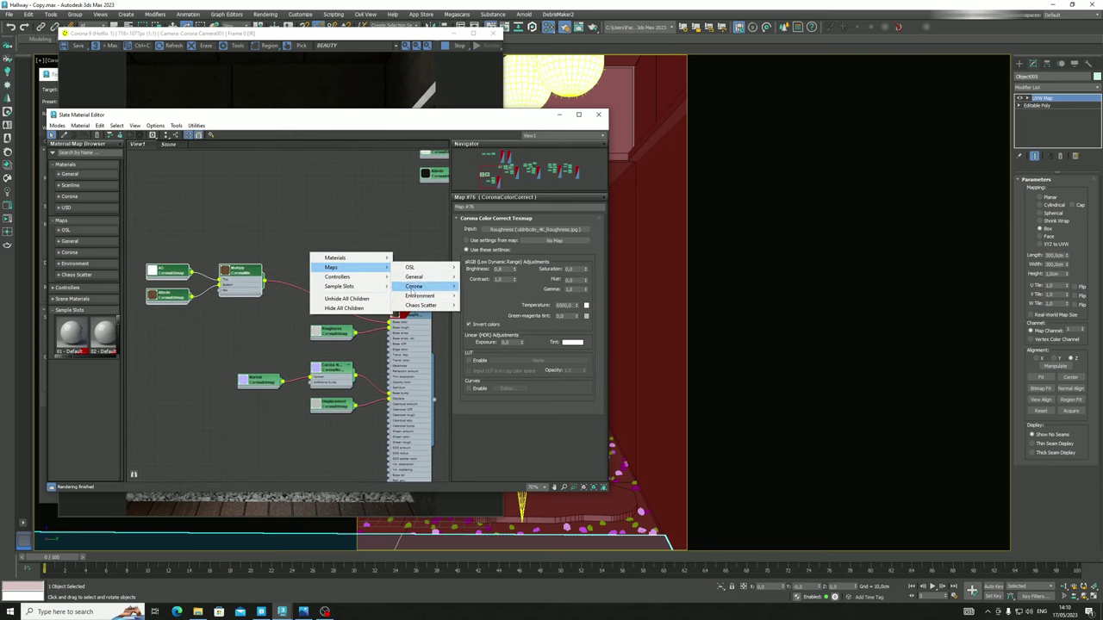
mouse_move(414, 290)
left_click_drag(317, 251, 265, 280)
left_click_drag(361, 256, 390, 320)
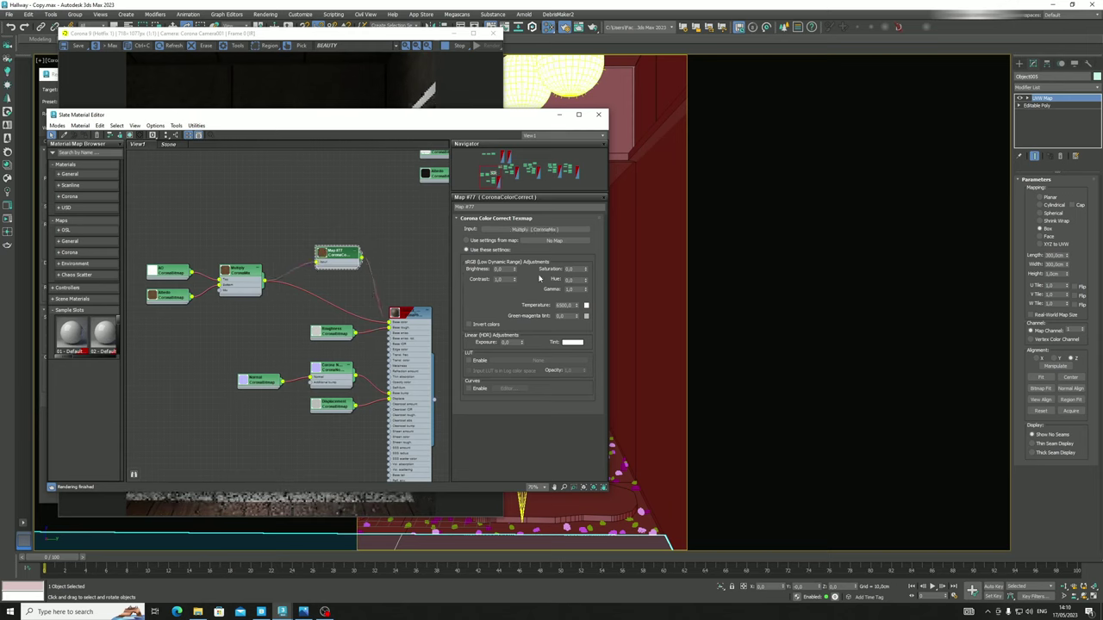
Move the material editor beside the render and lower the wood Color Correct's saturation below zero to grey the planks
left_click(571, 269)
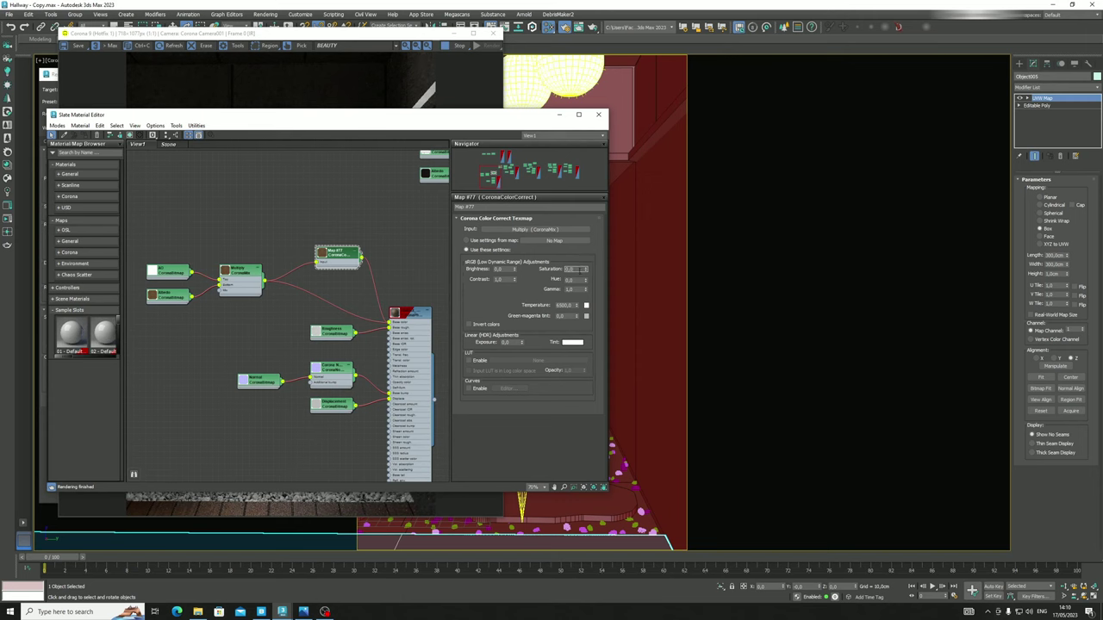
left_click_drag(304, 121, 804, 62)
middle_click_drag(797, 200, 679, 197)
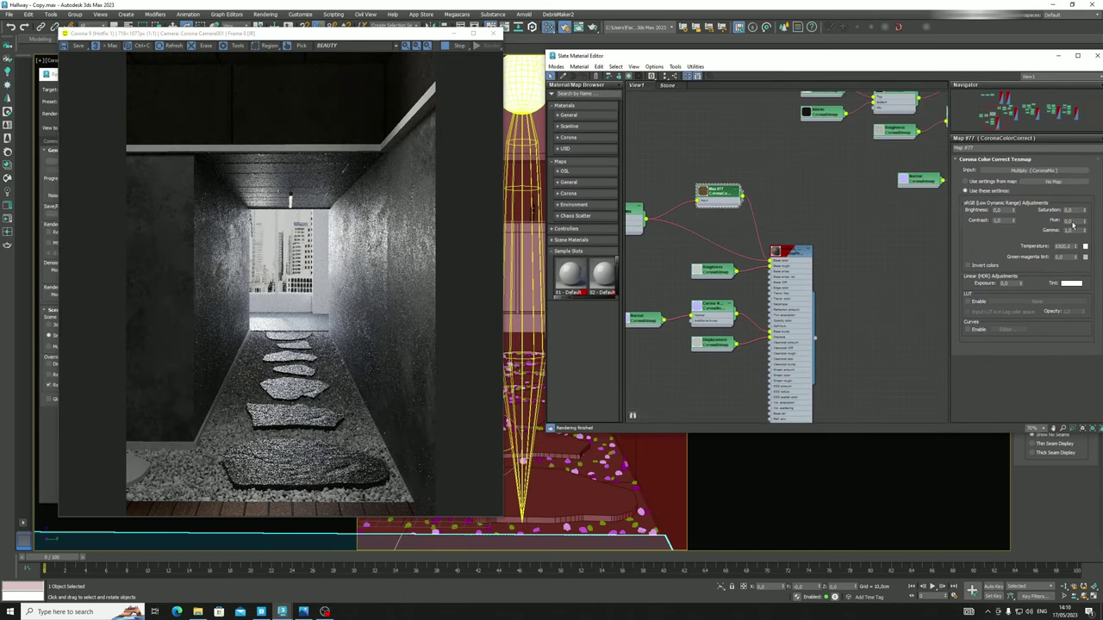
left_click_drag(1074, 212, 1055, 217)
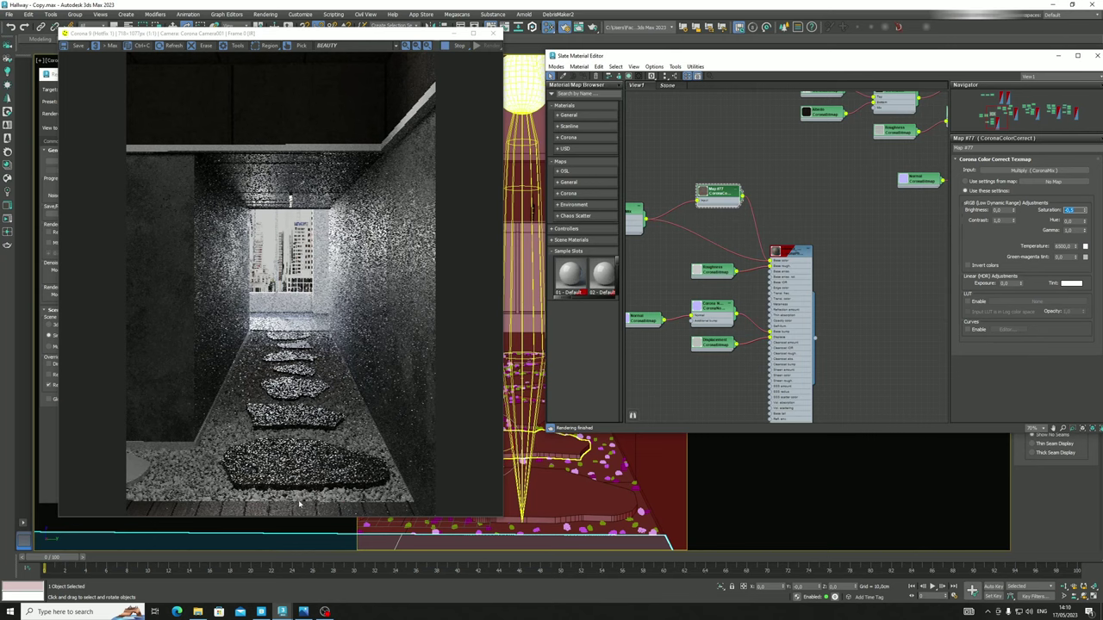
Assign the wgoradh_Rock_Cliff material to the stepping stone at the camera view's near left edge
scroll(807, 330, "down", 5)
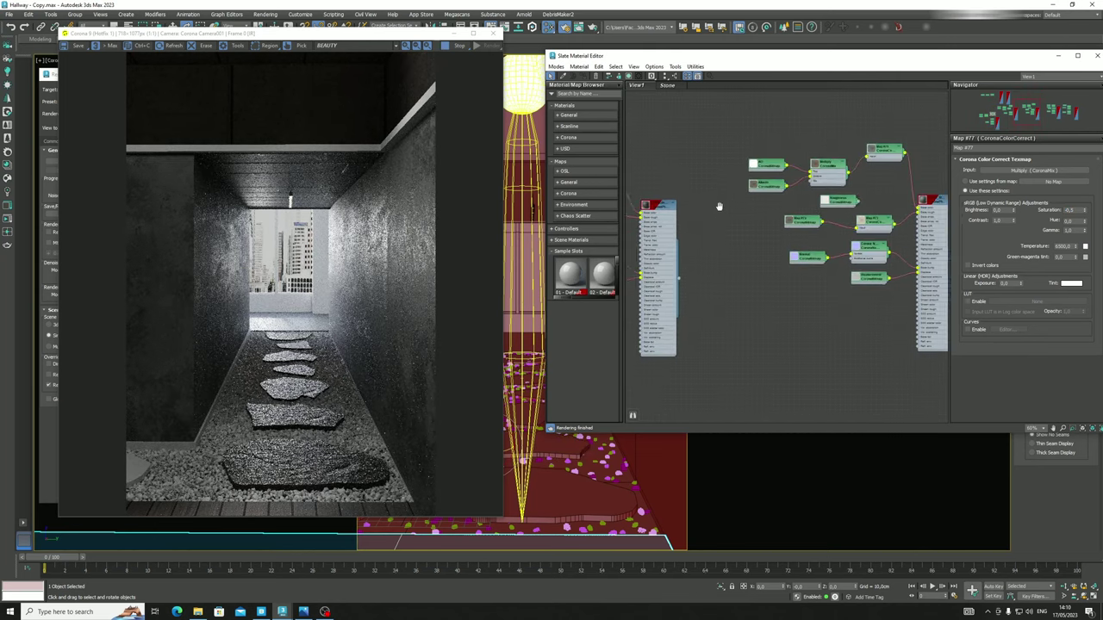
scroll(639, 199, "up", 5)
middle_click_drag(805, 218, 683, 210)
middle_click_drag(834, 204, 625, 217)
left_click(834, 197)
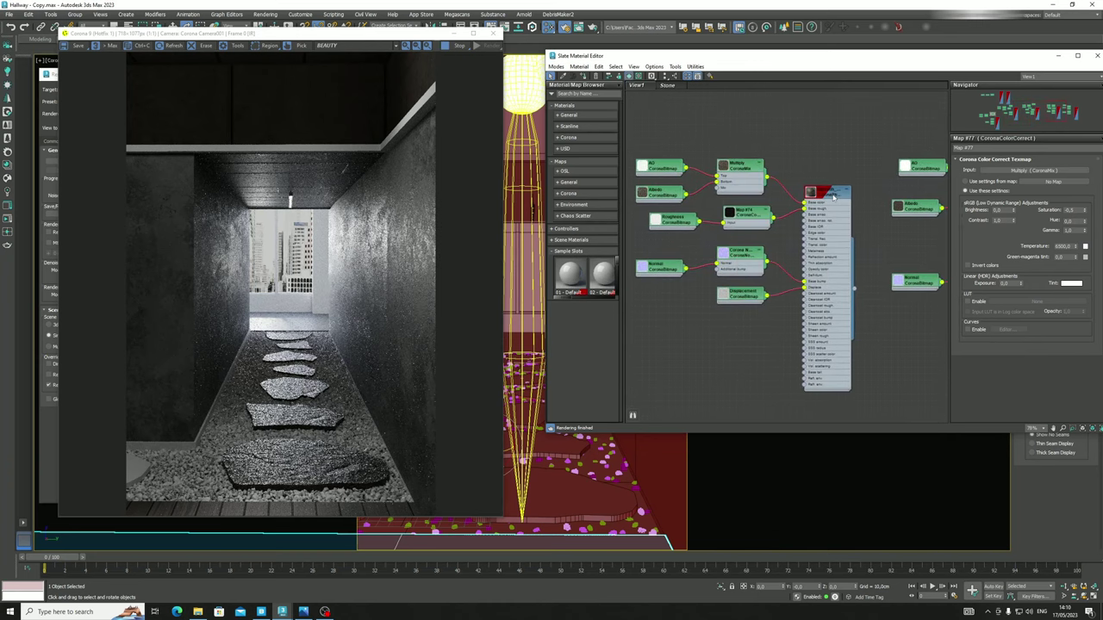
left_click(455, 33)
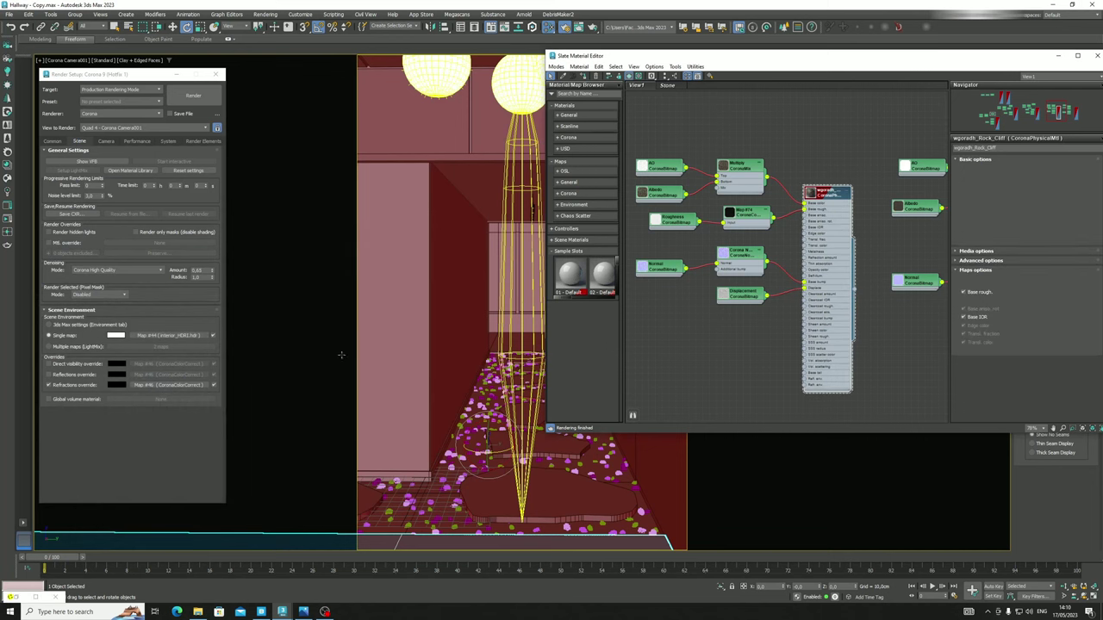
left_click(364, 497)
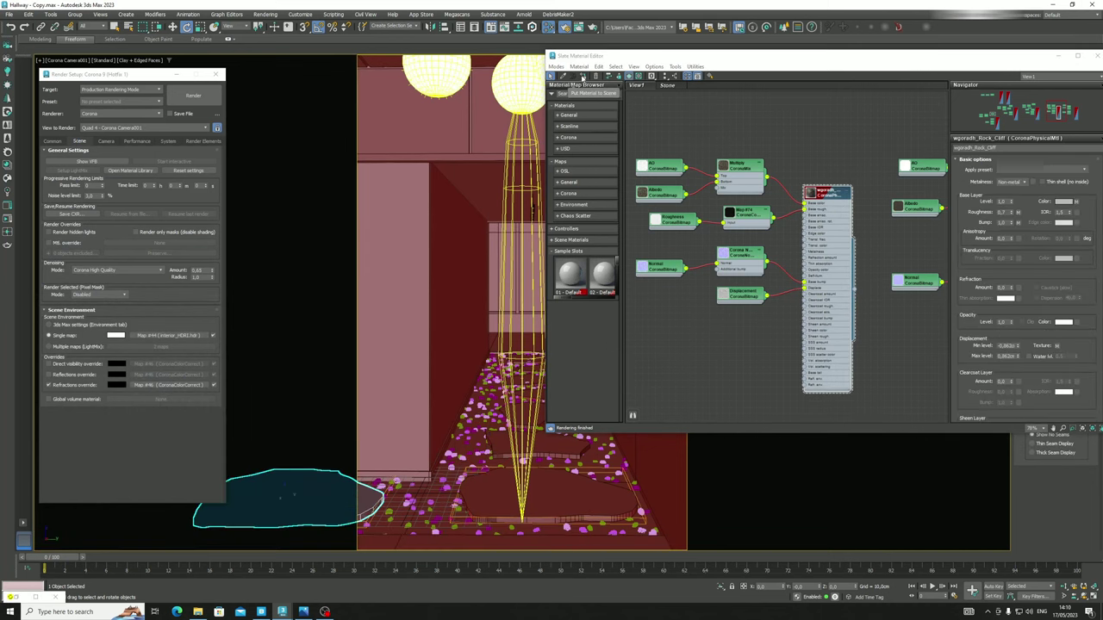
left_click(583, 77)
Check the stone's UVW Map settings, and bring back the material editor and the Corona frame buffer
left_click(1058, 55)
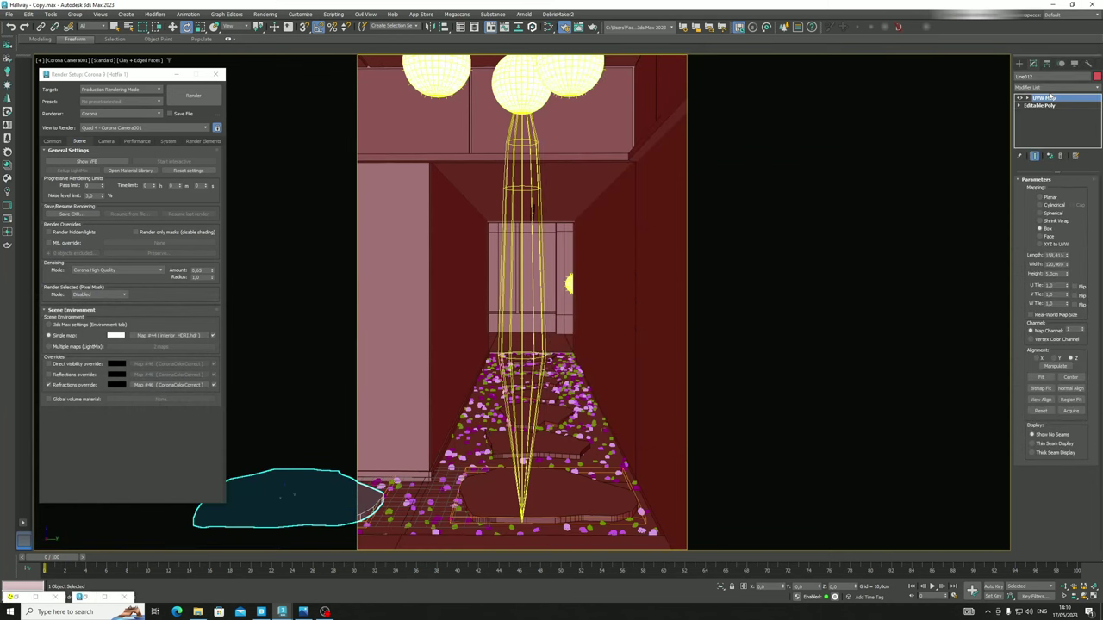
left_click(80, 596)
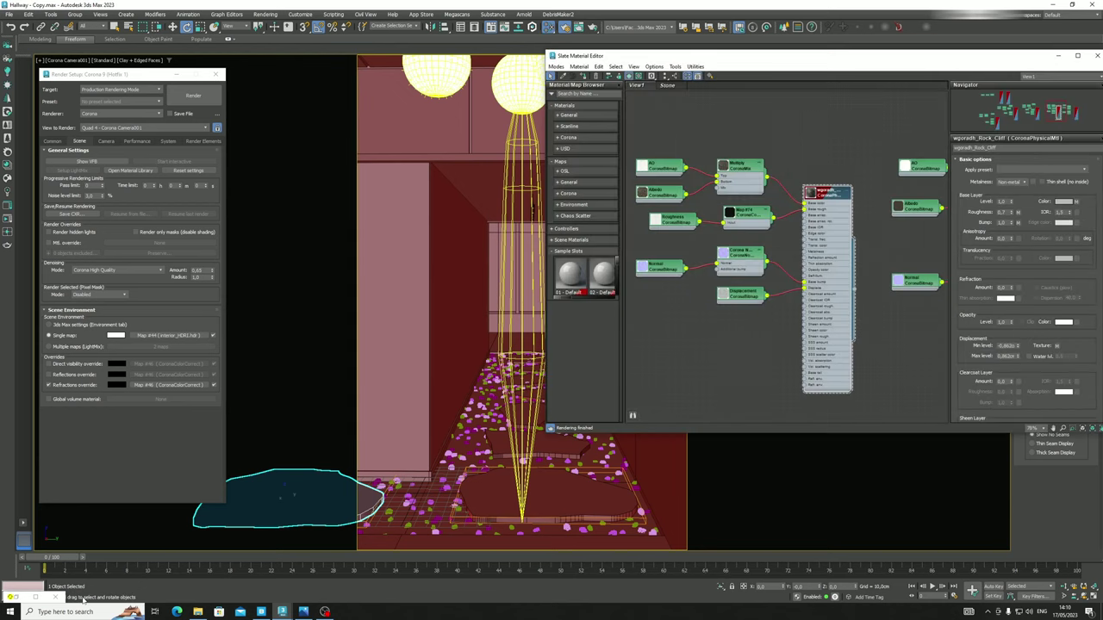
left_click(38, 595)
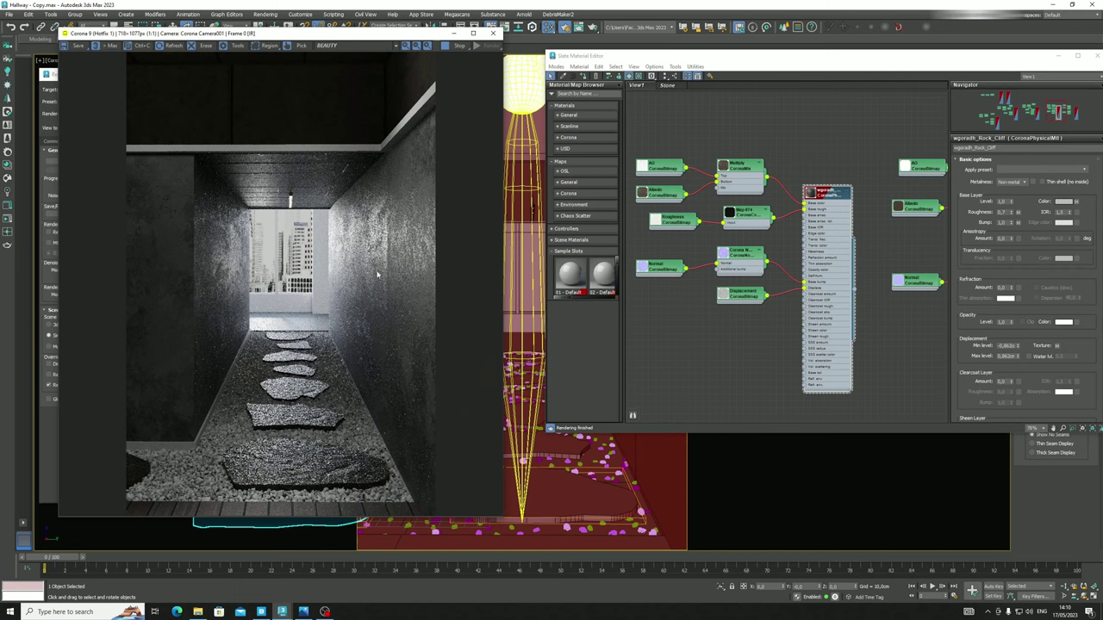
Create a Corona Physical material in an empty area of the node view and apply the Aluminum brushed preset
scroll(668, 199, "down", 10)
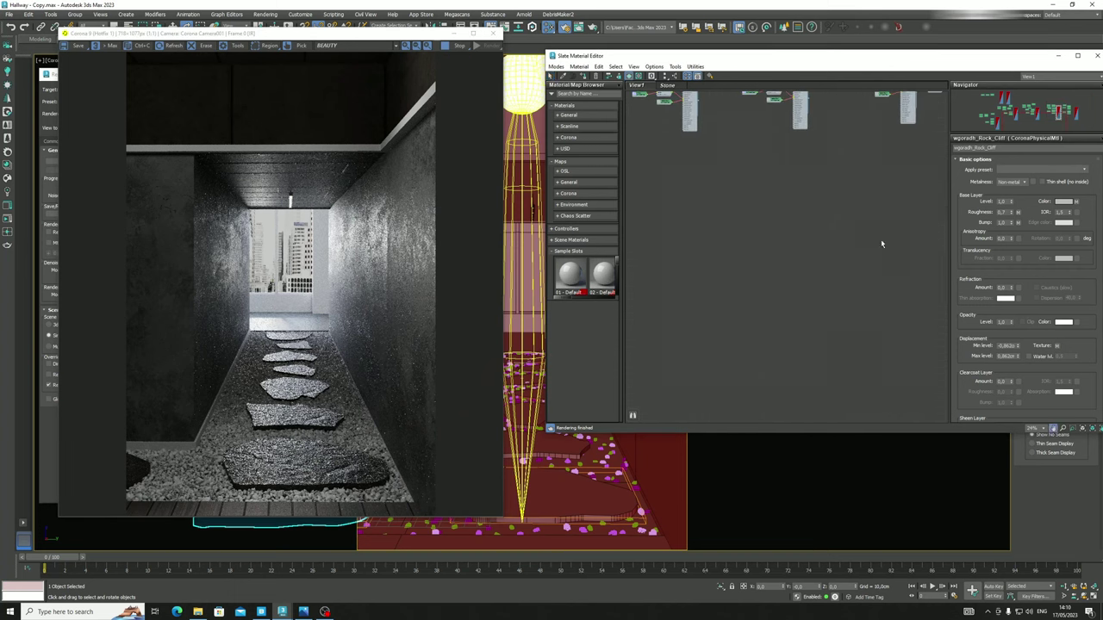
scroll(763, 247, "up", 4)
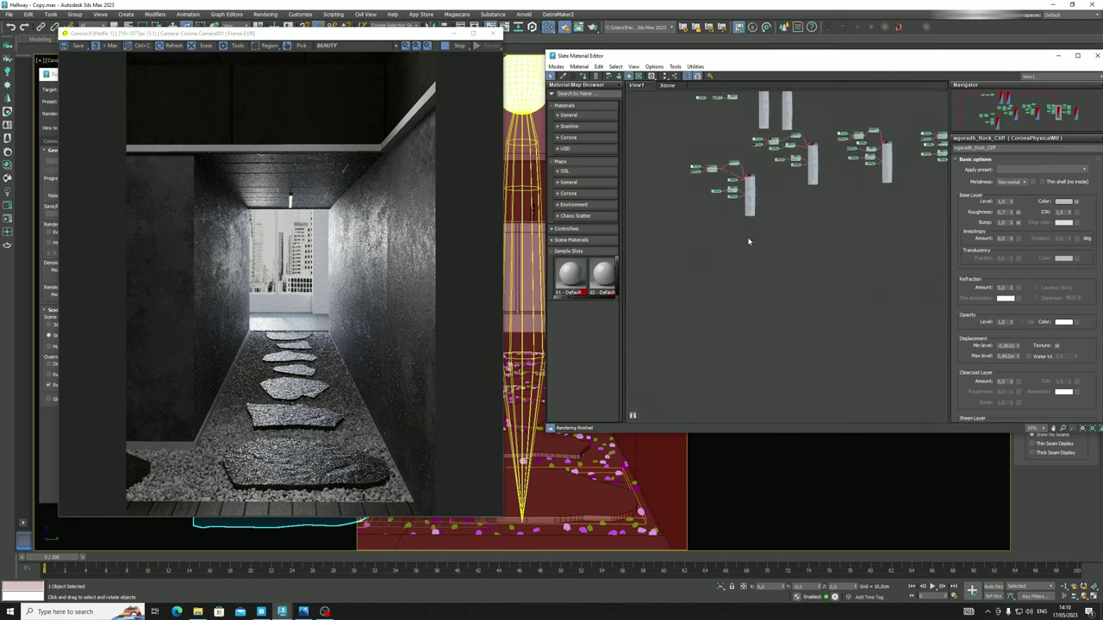
right_click(747, 242)
mouse_move(776, 240)
mouse_move(858, 267)
left_click(901, 260)
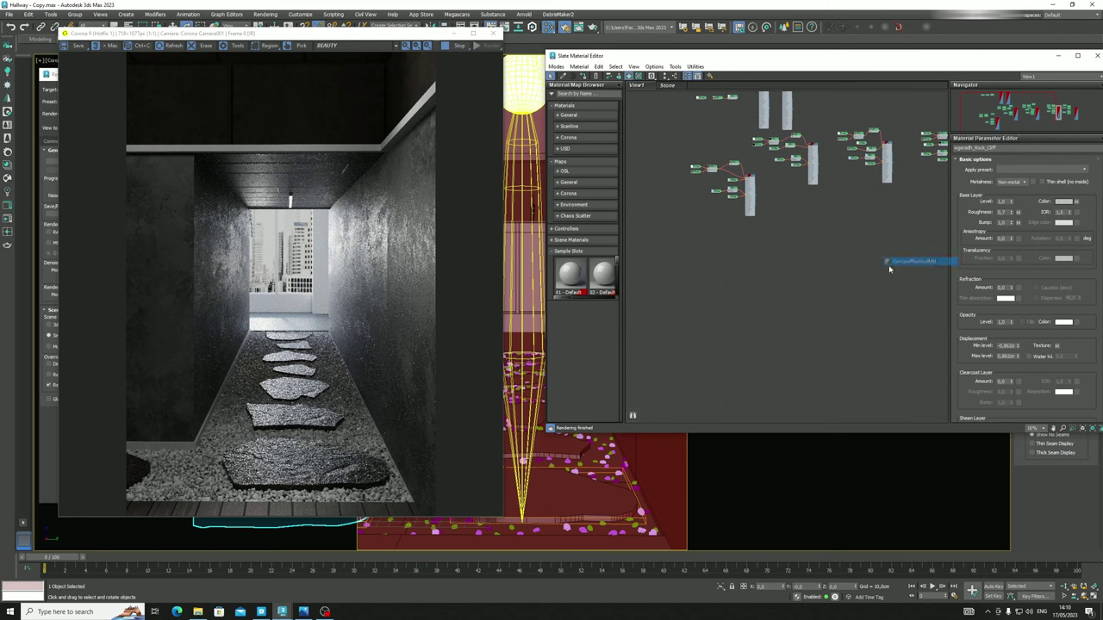
left_click(890, 268)
key("z")
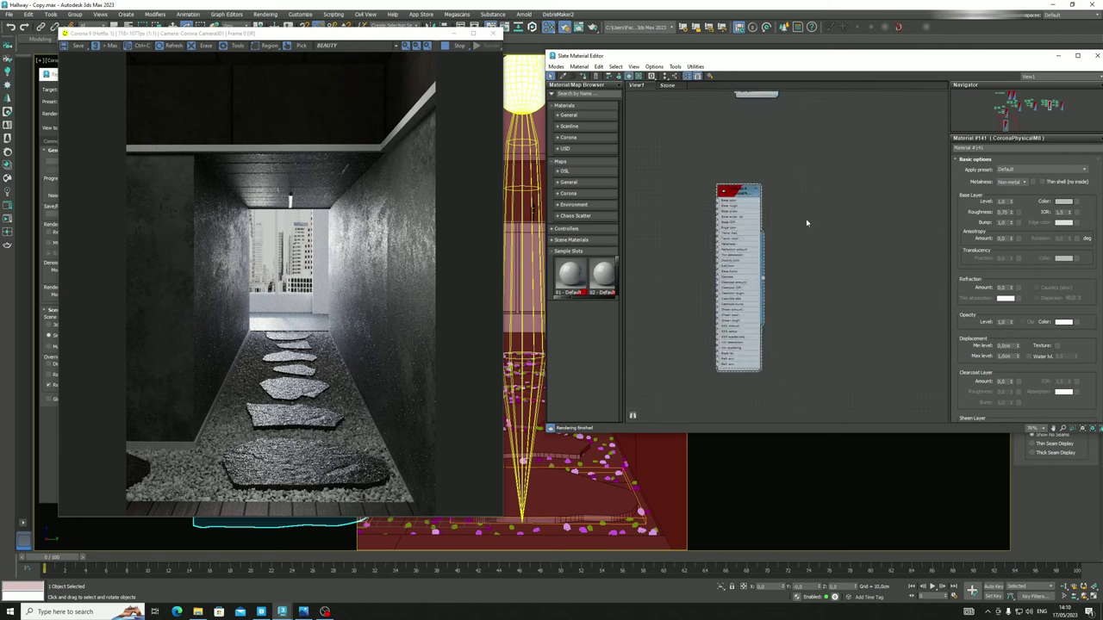
left_click(1010, 171)
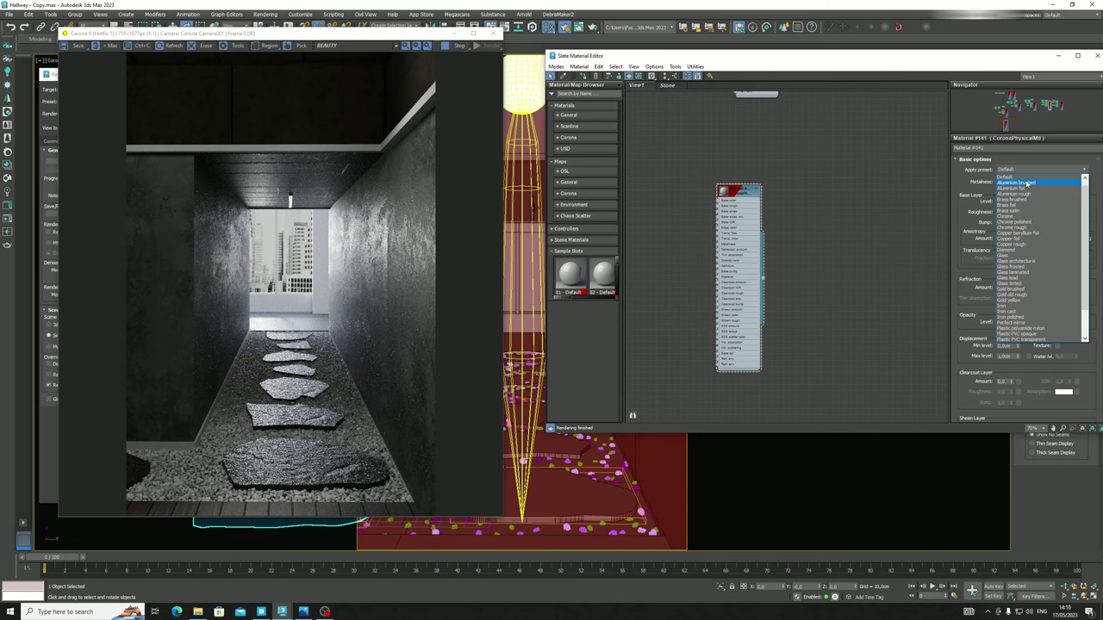
left_click(1017, 183)
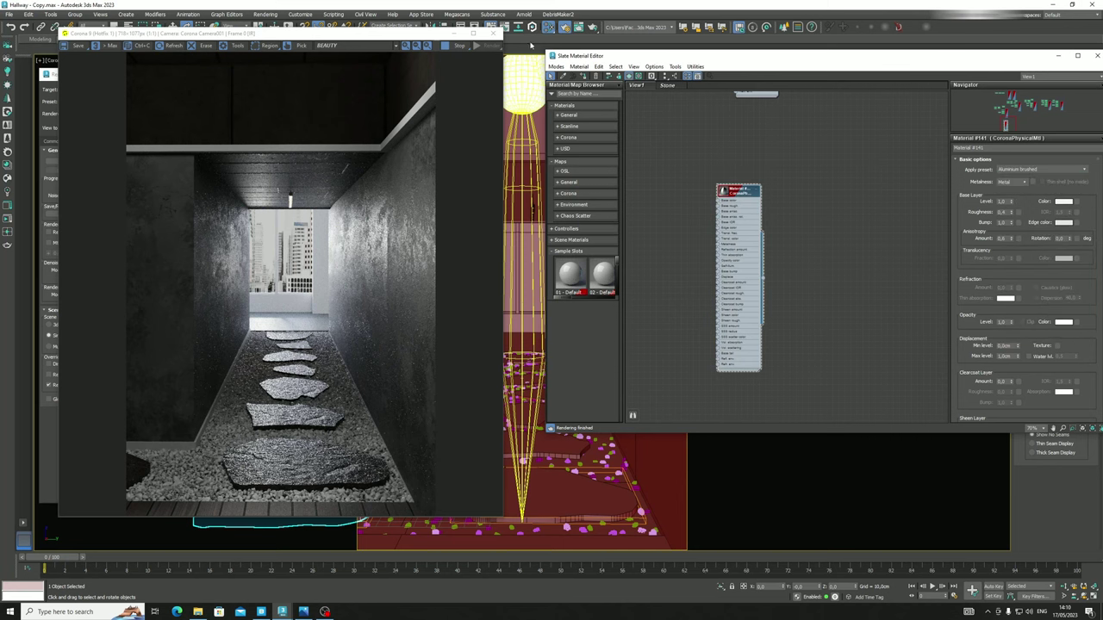
Move the frame buffer off the upper viewport and assign the brushed aluminum material to the horizontal trim below the upper wall panels
left_click_drag(447, 36, 326, 146)
left_click(461, 160)
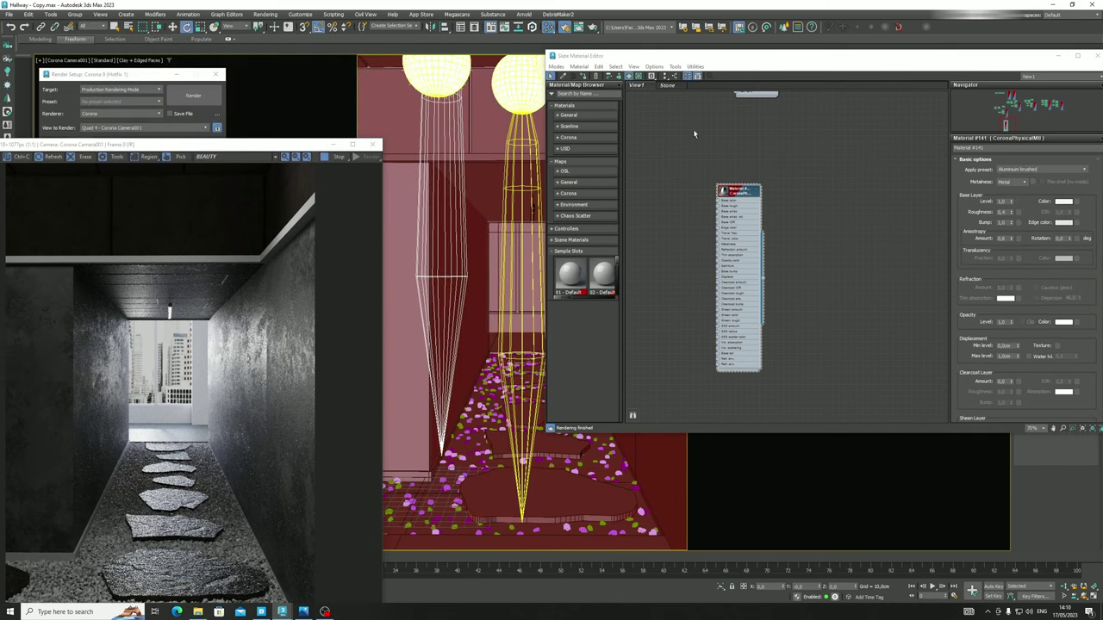
left_click(741, 197)
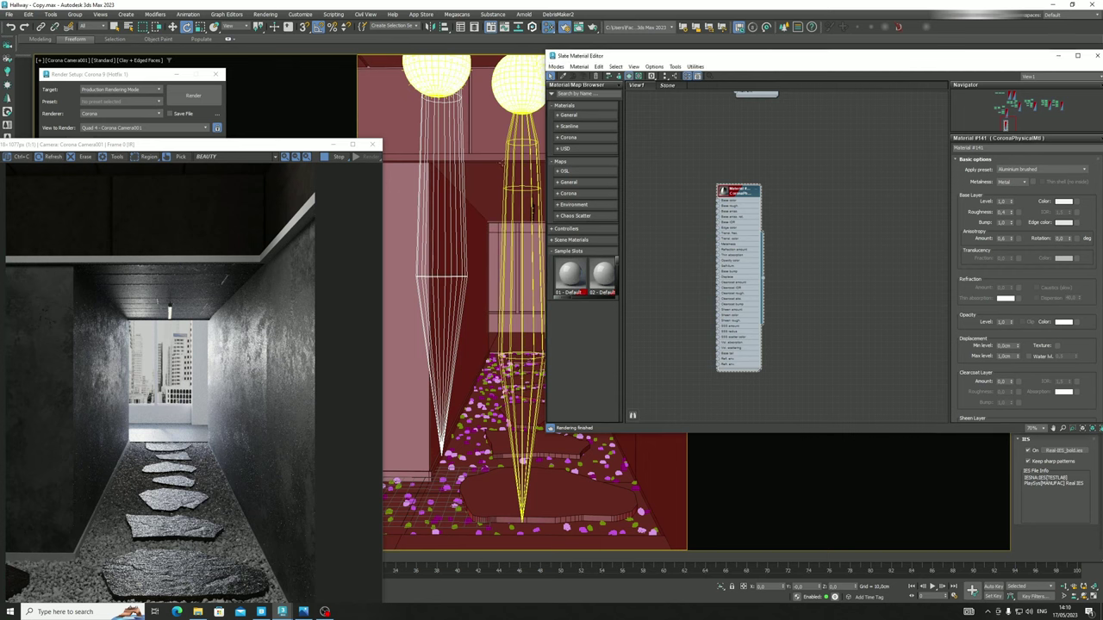
left_click(484, 159)
left_click(585, 76)
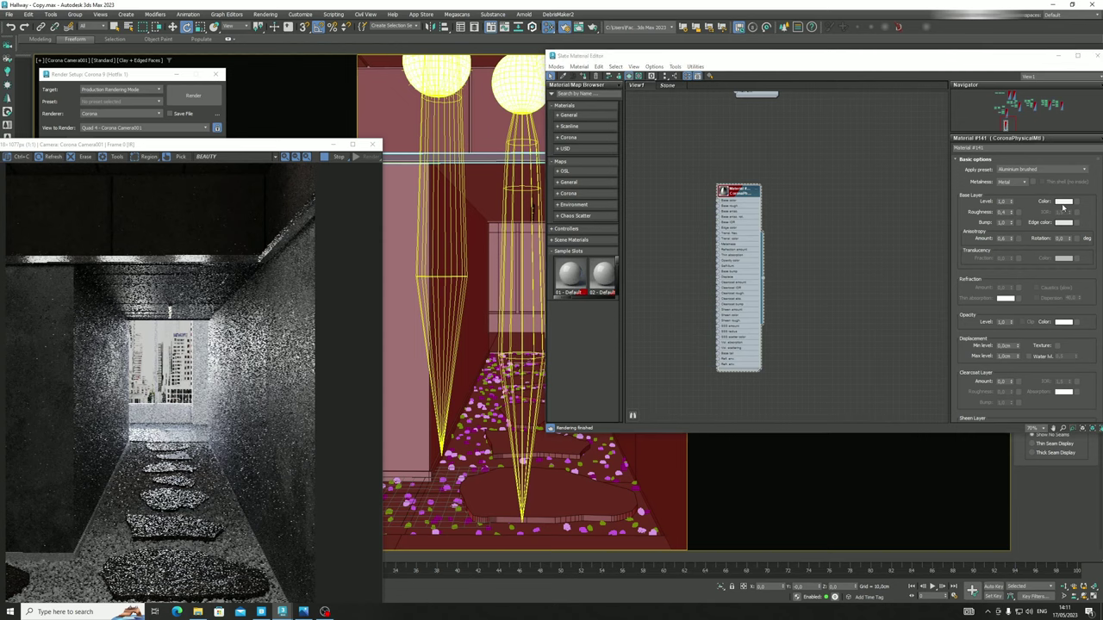
Darken the base color of the brushed aluminum material to a mid grey
left_click(1062, 201)
left_click(989, 158)
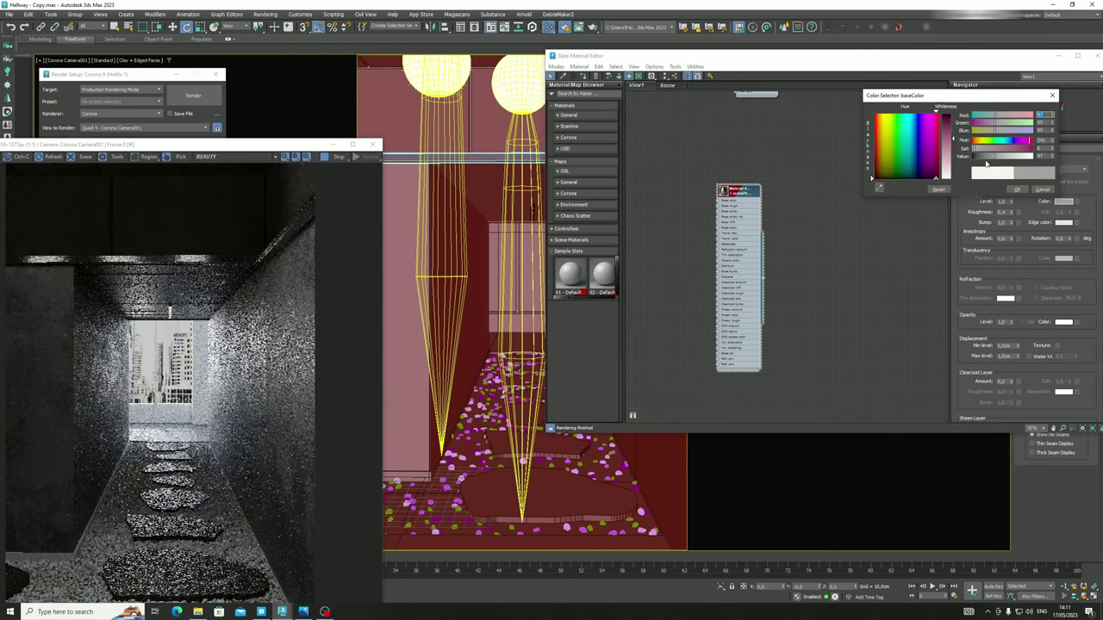
left_click(987, 158)
left_click(1016, 189)
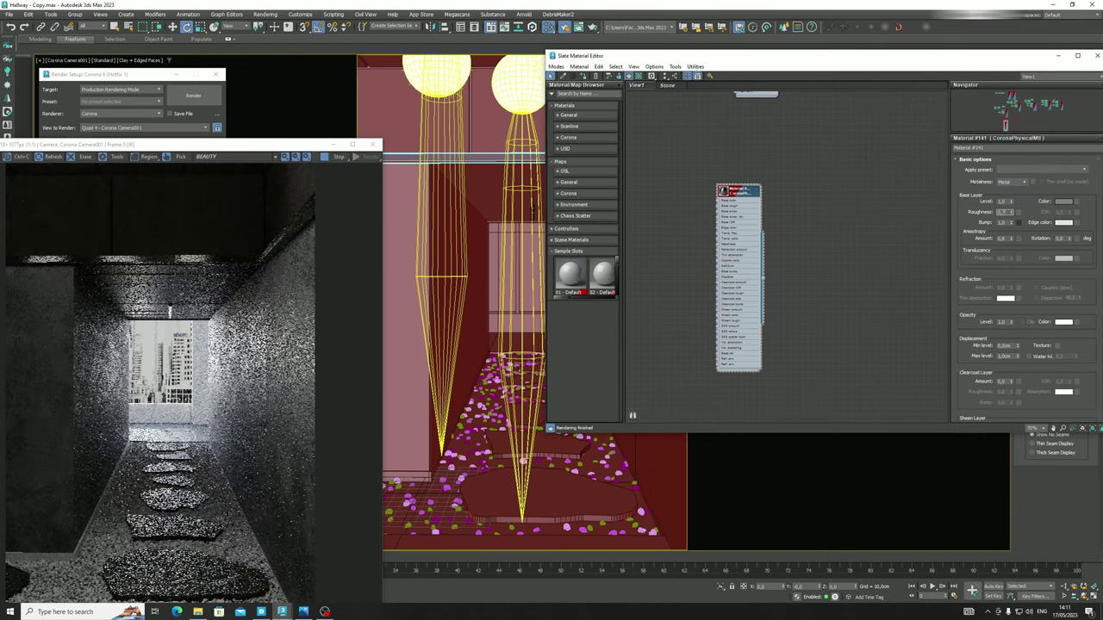
Try a roughness of 0.7 on the metal material before setting it to 0.4
type("0.7")
key("Return")
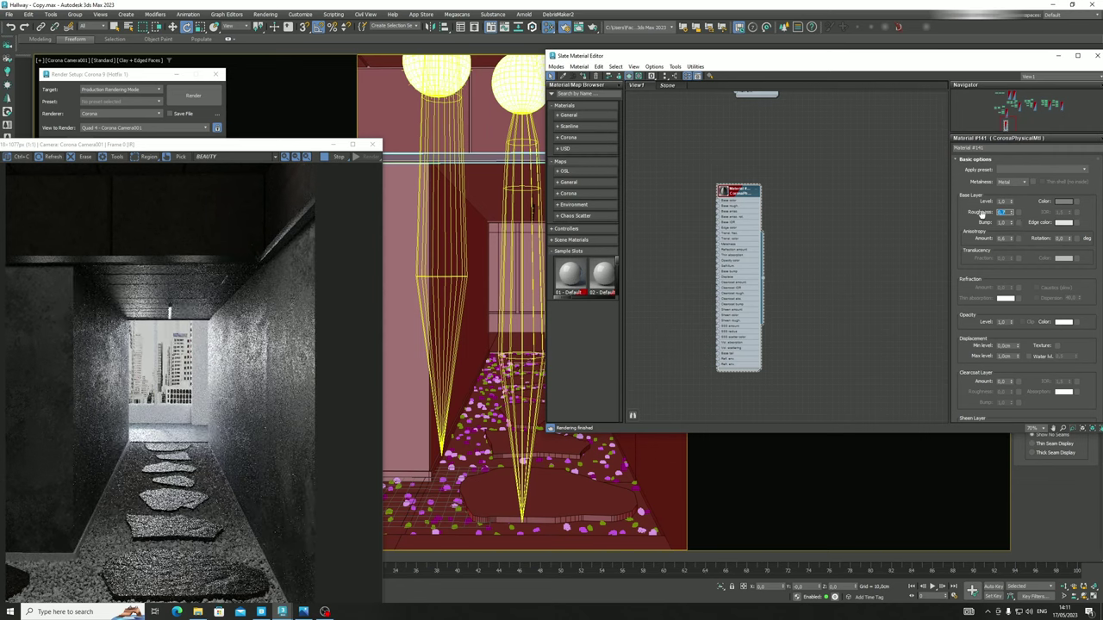
type("0,4")
key("Return")
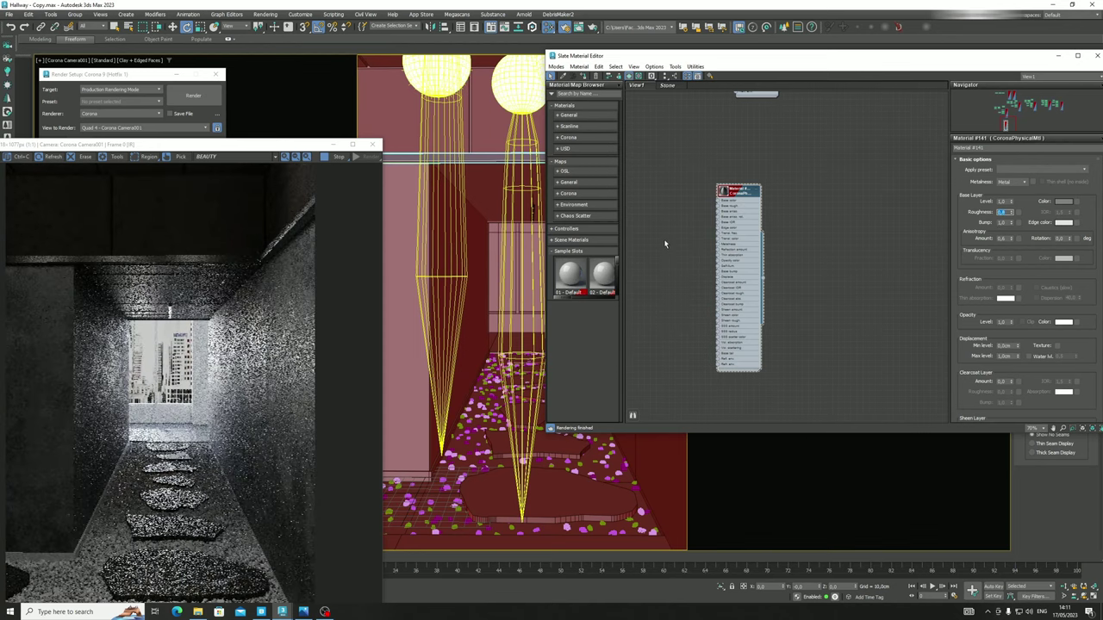
Reposition the Corona frame buffer beside the Render Setup window and bring the metal material's node view back in front
scroll(789, 100, "down", 5)
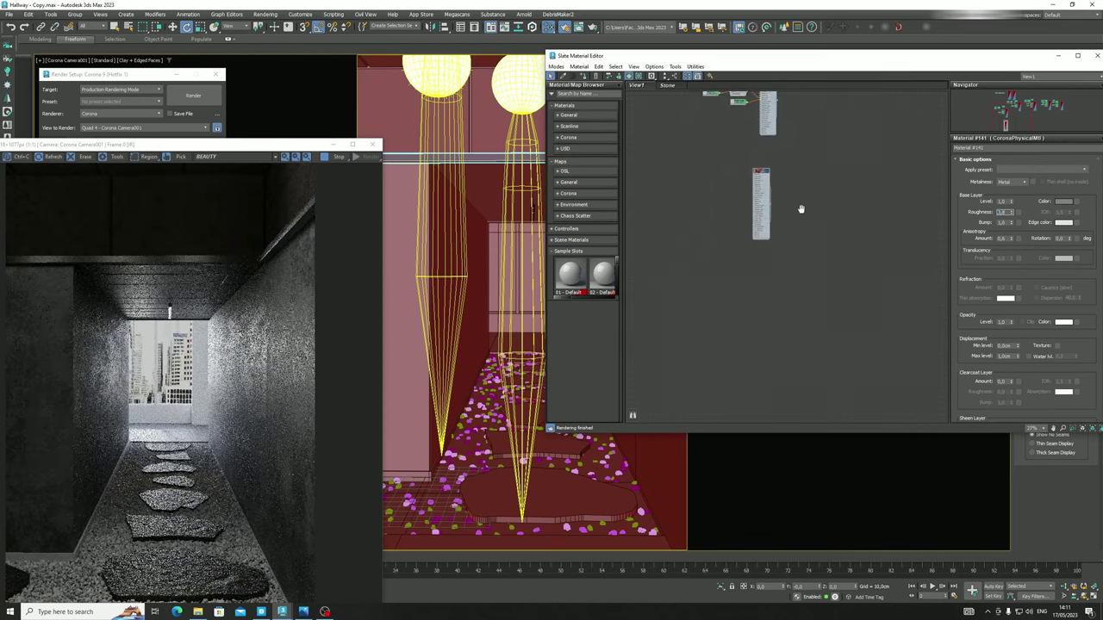
left_click_drag(280, 149, 579, 74)
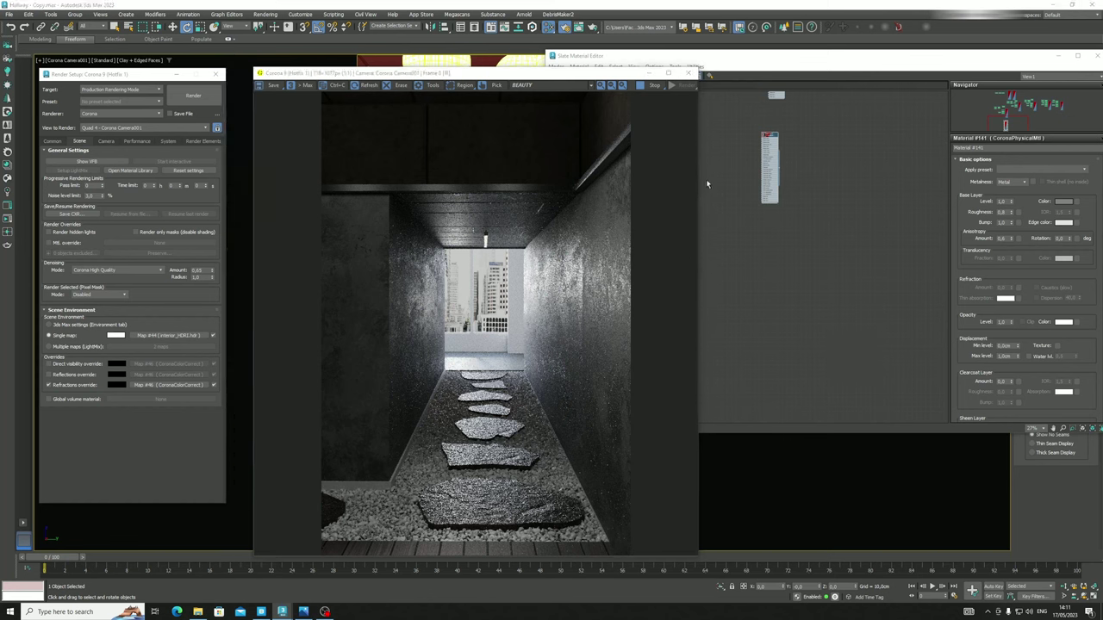
scroll(768, 163, "up", 4)
middle_click_drag(702, 217, 725, 237)
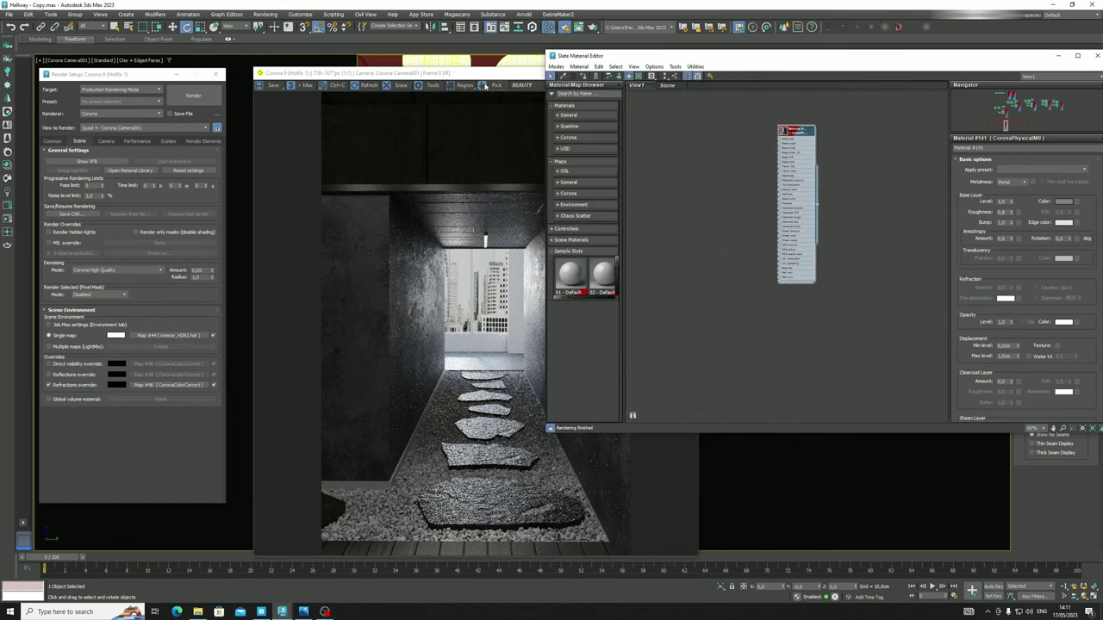
Assign the metal material to the window frame object at the end of the hallway and bring the Corona frame buffer back
left_click(478, 78)
left_click(649, 73)
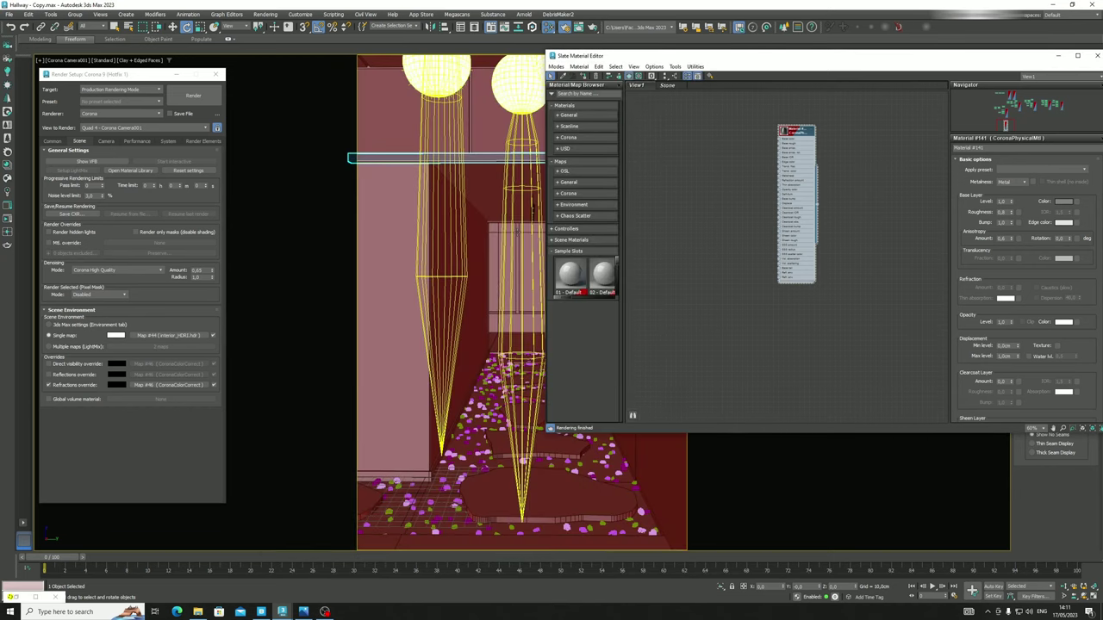
left_click(517, 231)
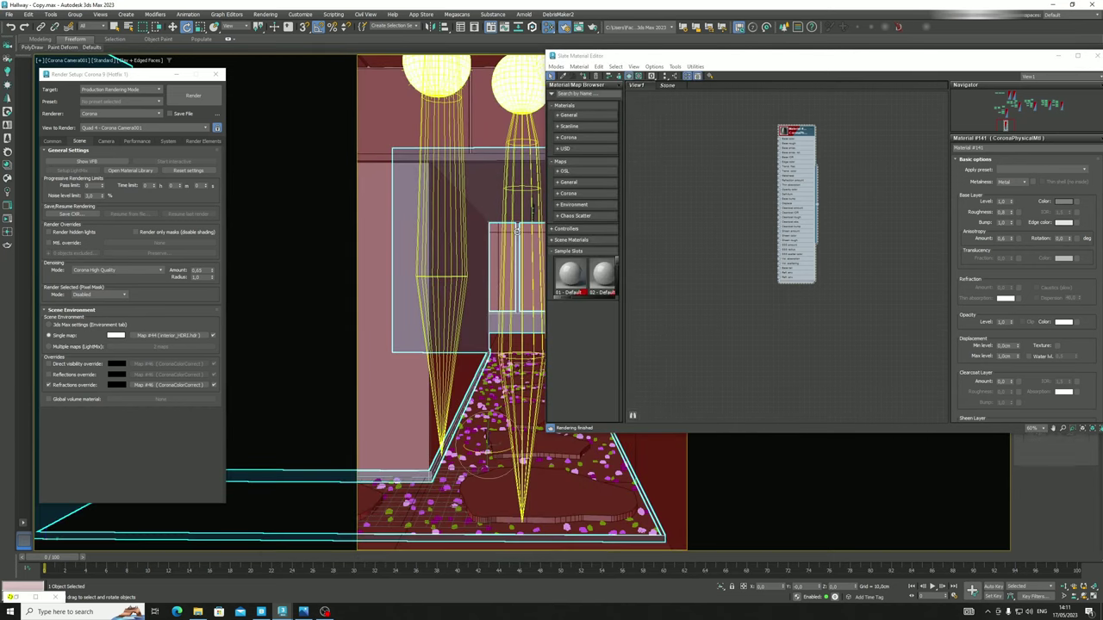
left_click(582, 76)
left_click(176, 75)
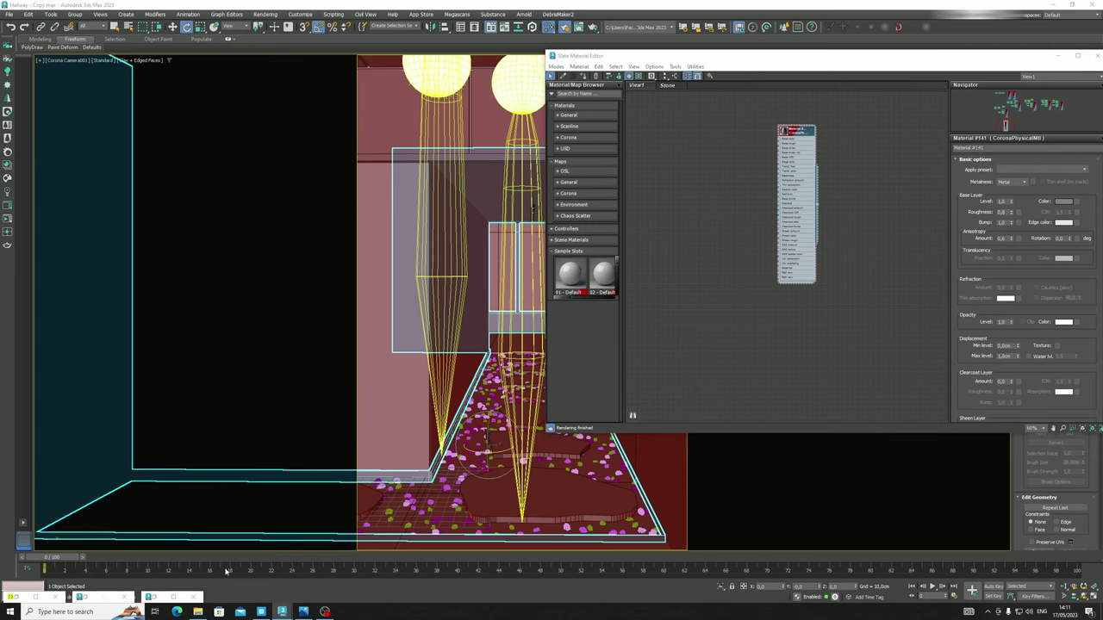
left_click(20, 594)
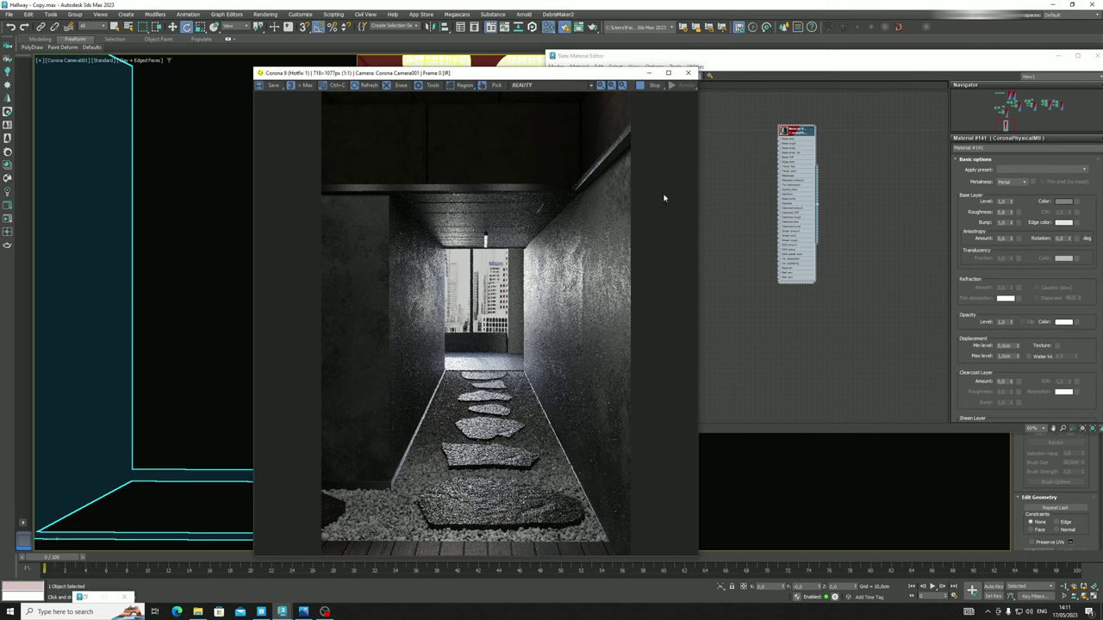
Set the metal material's roughness to 1.0
left_click_drag(1007, 213, 984, 212)
type("1")
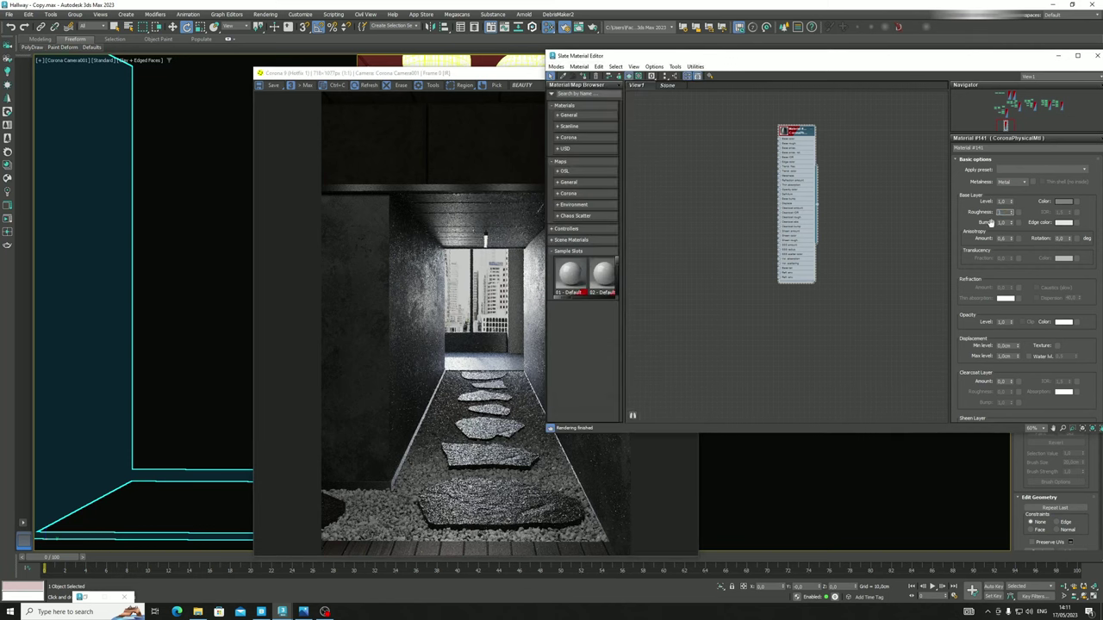
key("Return")
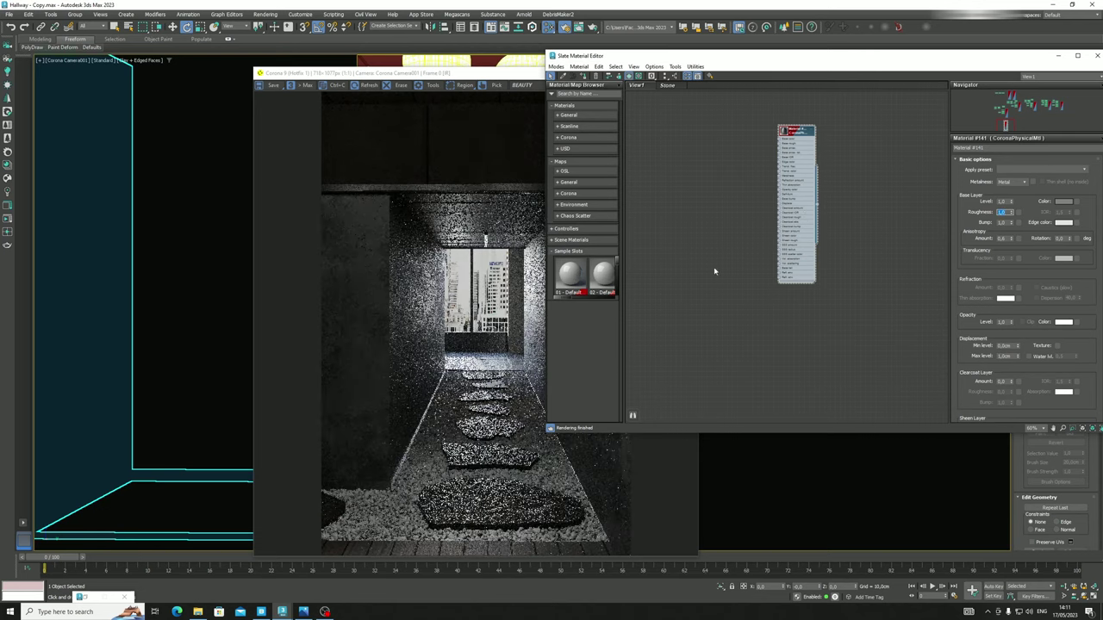
Move the Slate Material Editor clear of the hallway view and restore the Render Setup window and the Corona frame buffer
left_click(519, 288)
left_click(653, 74)
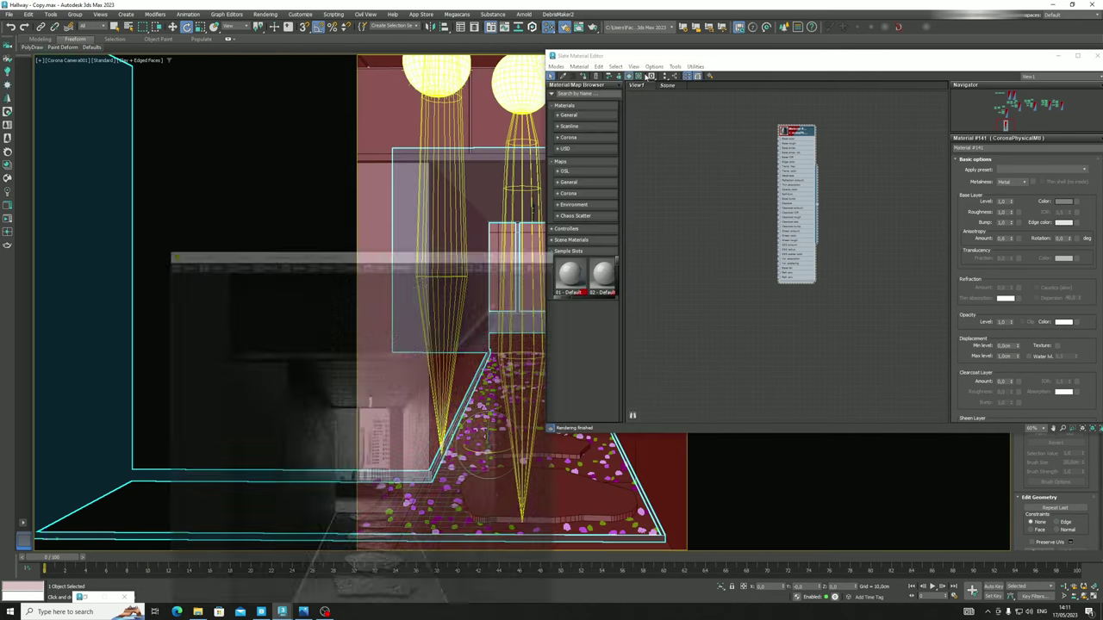
left_click_drag(681, 57, 796, 58)
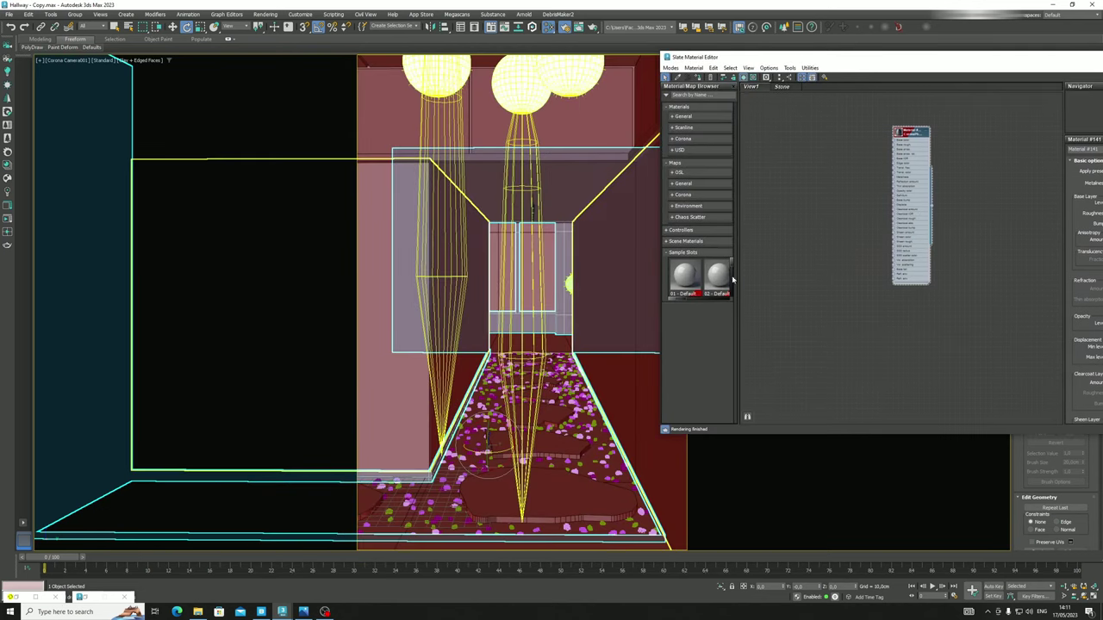
left_click(88, 597)
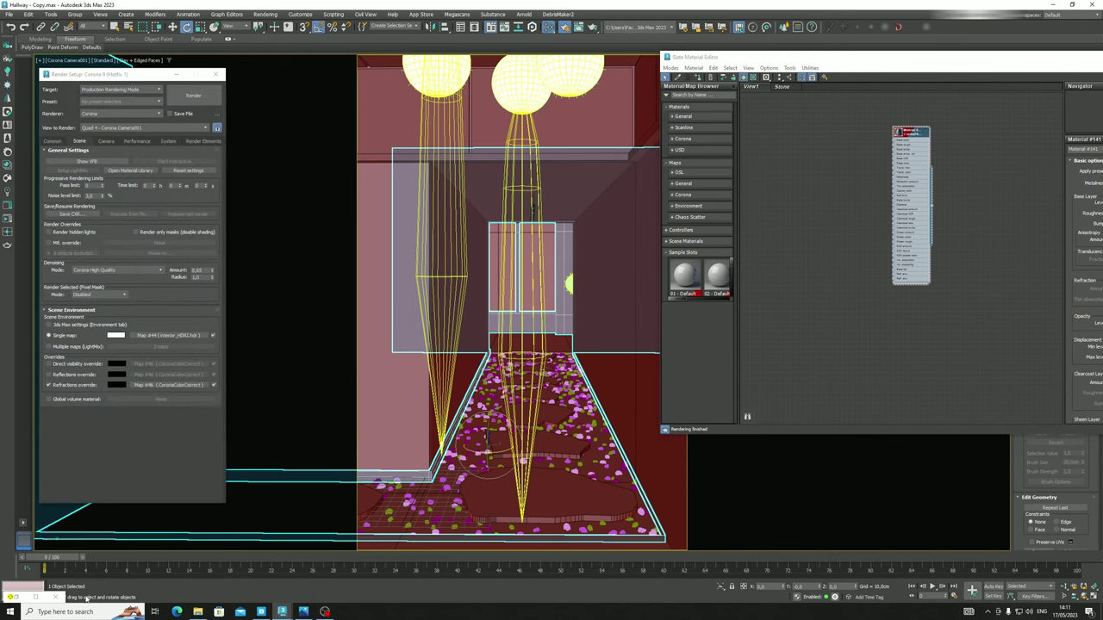
left_click(17, 596)
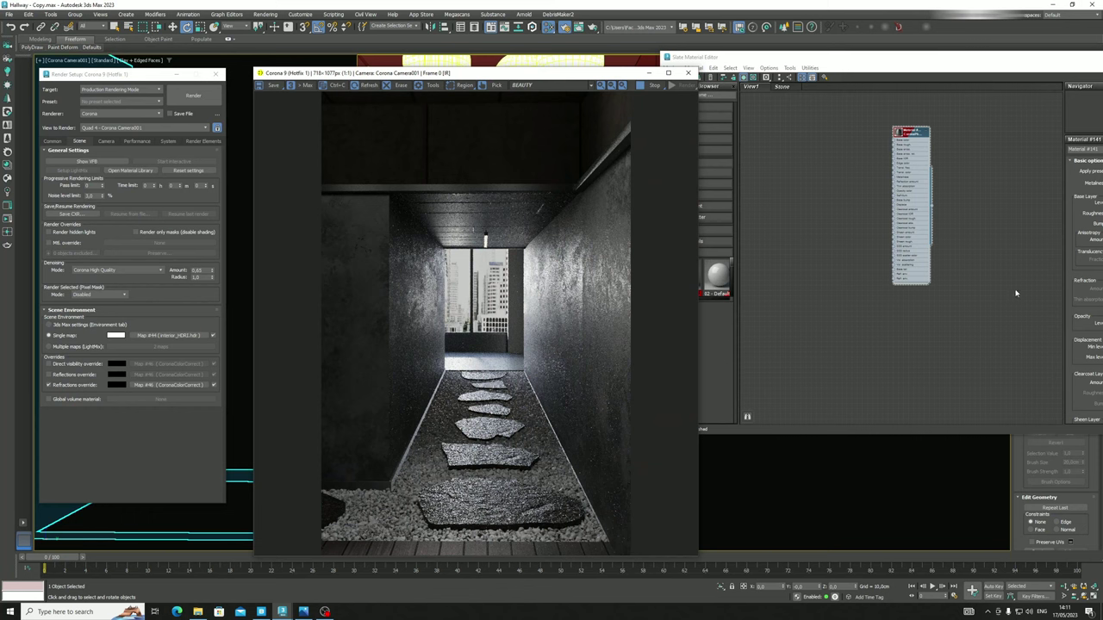
Switch to Quixel Bridge and export the favorite Disposable Aluminum surface to 3ds Max for the selected window frame
middle_click_drag(934, 284, 963, 231)
scroll(948, 281, "down", 4)
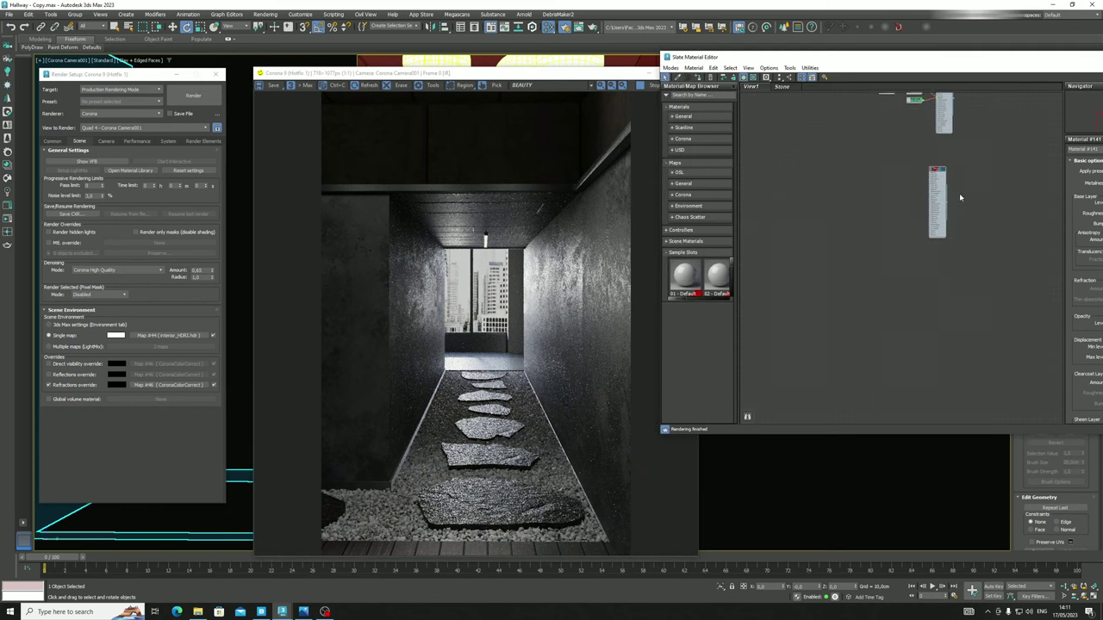
left_click_drag(972, 169, 843, 287)
middle_click_drag(896, 289, 777, 347)
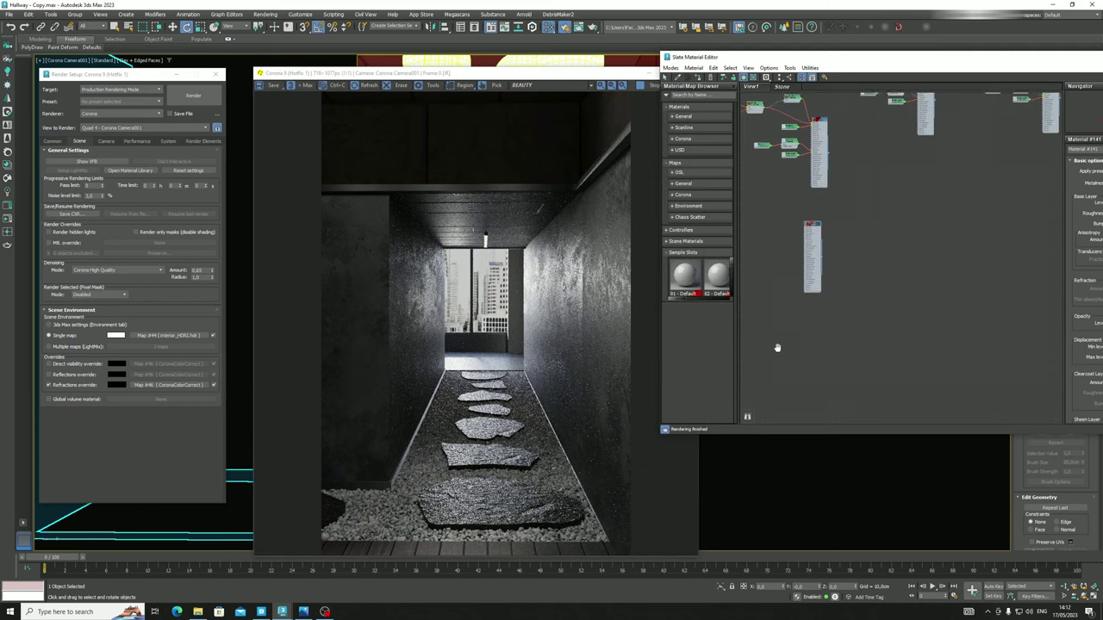
scroll(776, 347, "down", 3)
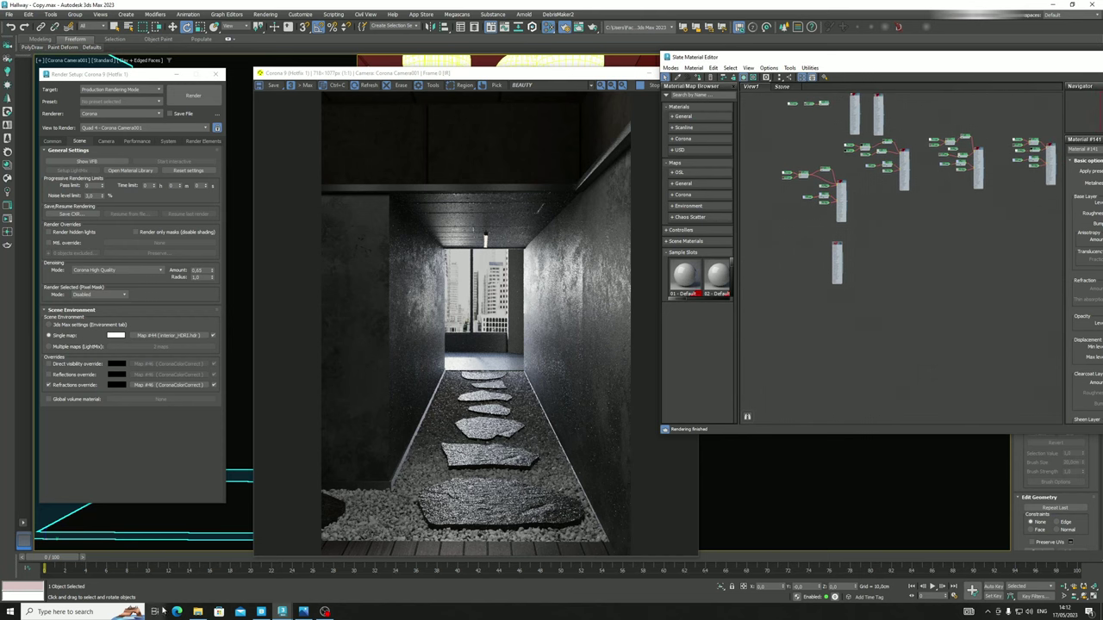
left_click(261, 611)
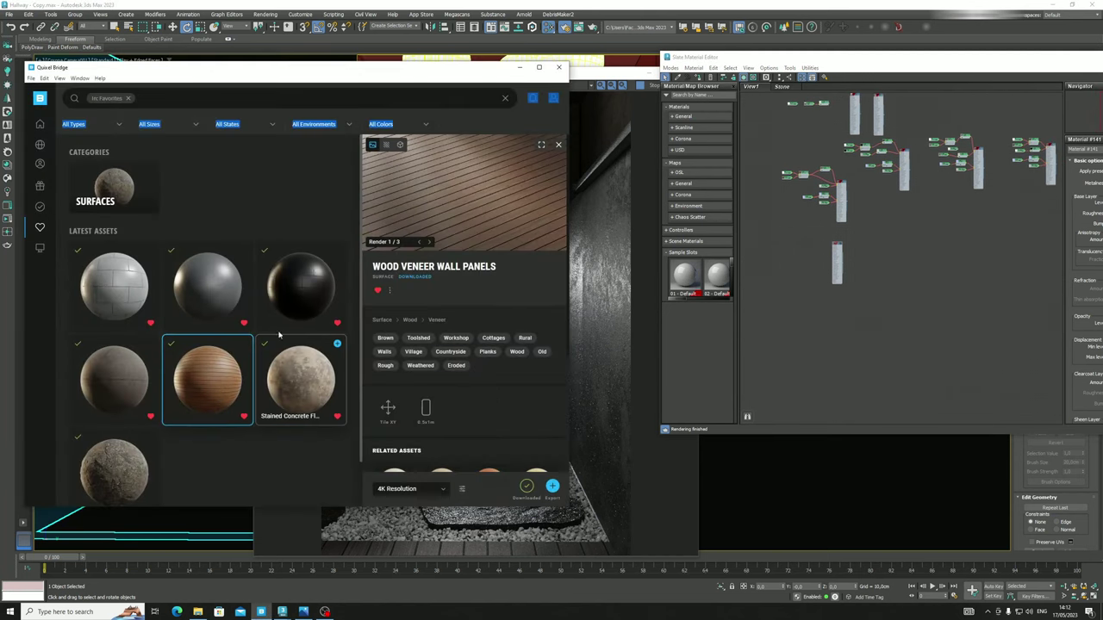
mouse_move(246, 259)
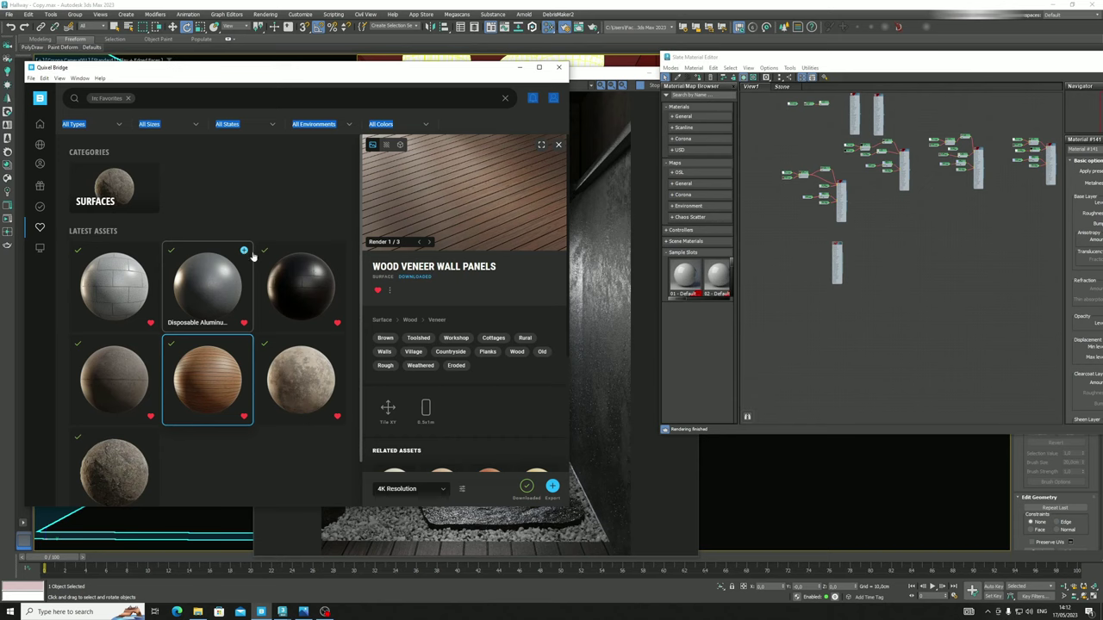
left_click(245, 252)
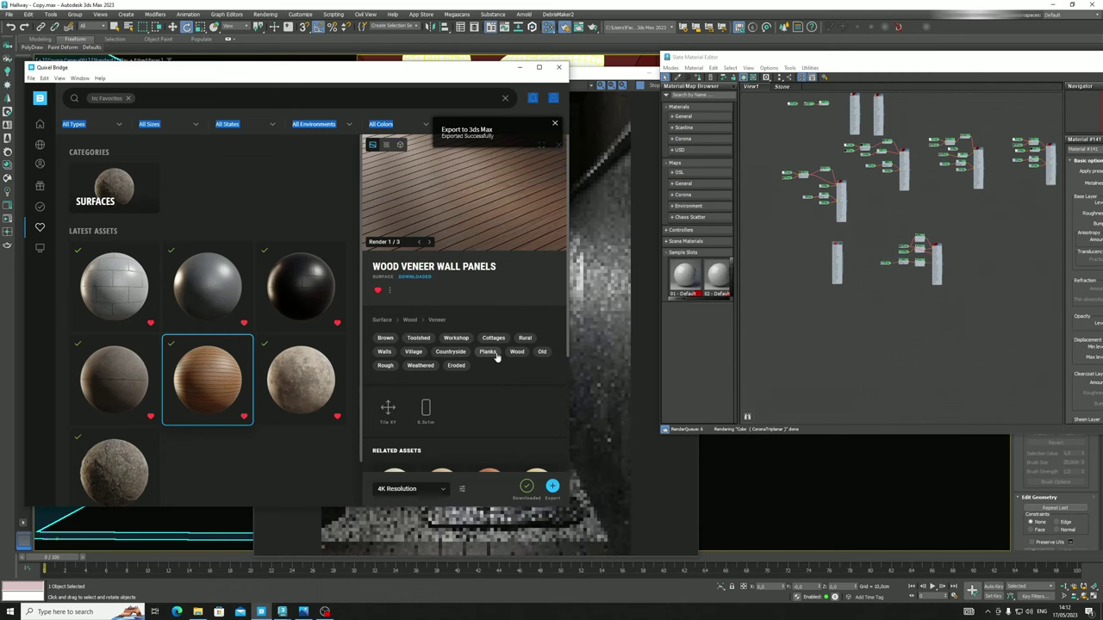
Check the reference image 11.11.png, put Quixel Bridge away and open the imported Disposable Aluminum material's parameters in the node view
left_click(303, 612)
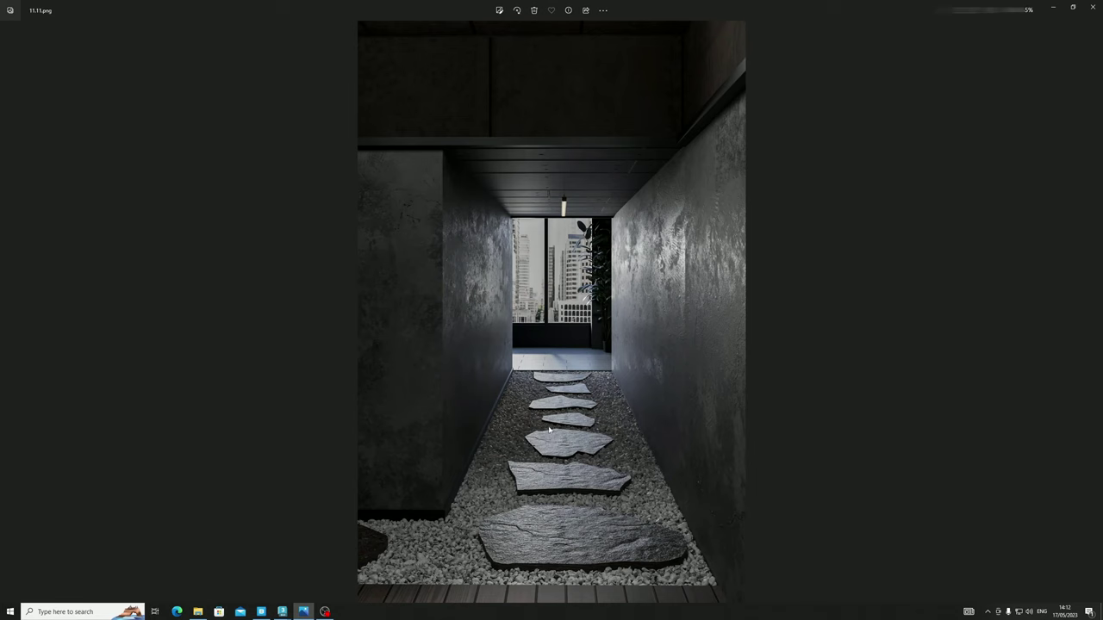
left_click(1052, 7)
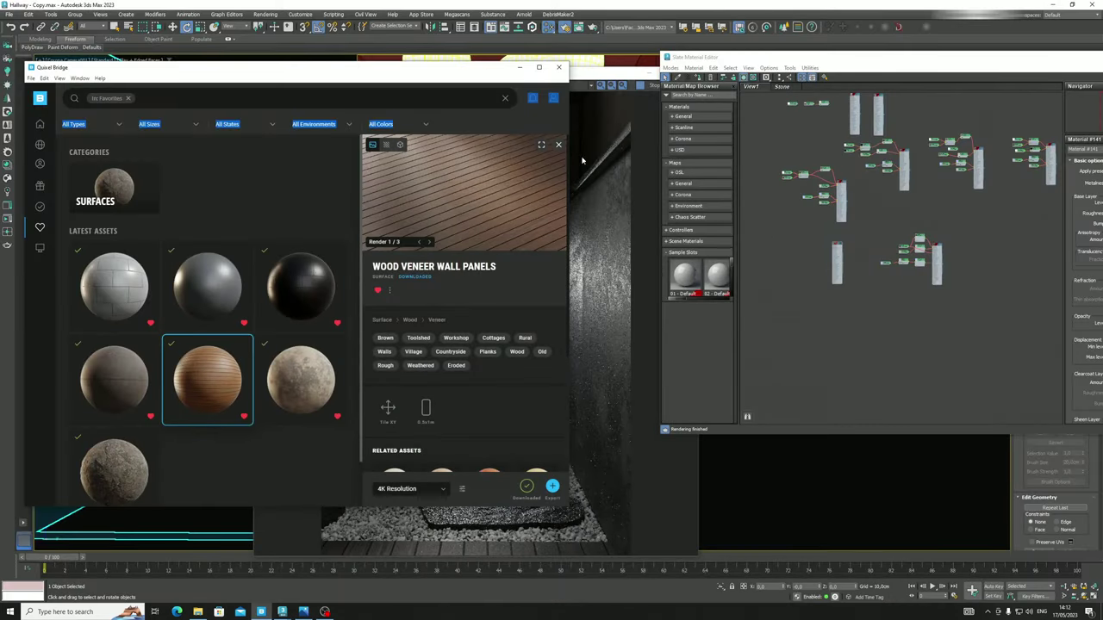
left_click(519, 67)
scroll(965, 265, "up", 6)
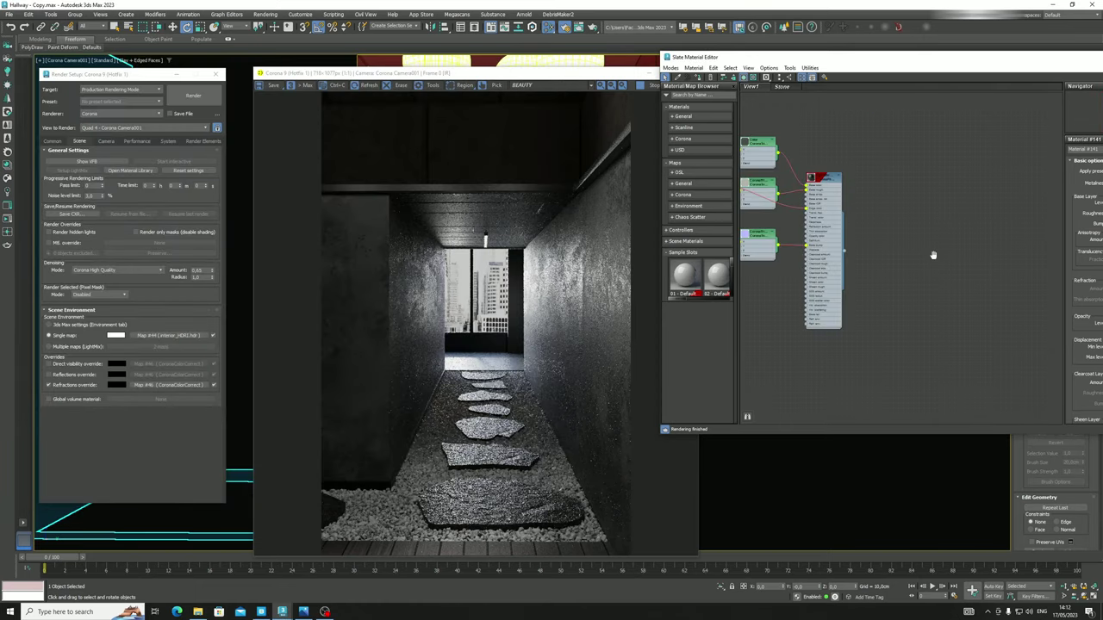
middle_click_drag(933, 253, 968, 257)
left_click(915, 216)
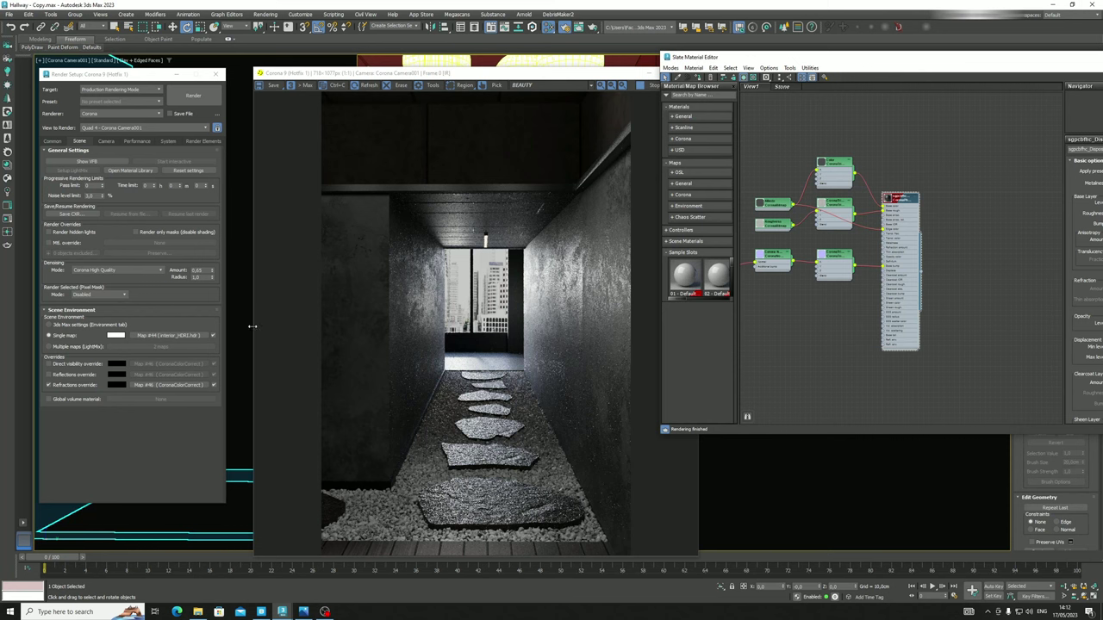
Put the Slate Material Editor away and add a UVW Map modifier with Box mapping to the window frame object
left_click(177, 75)
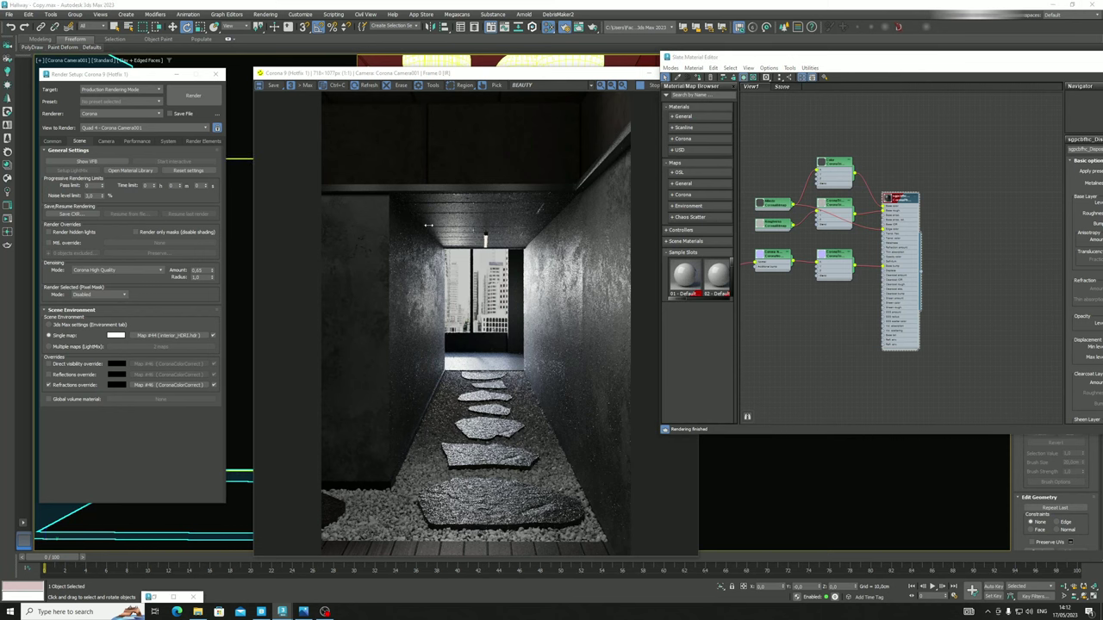
left_click_drag(1076, 63, 846, 130)
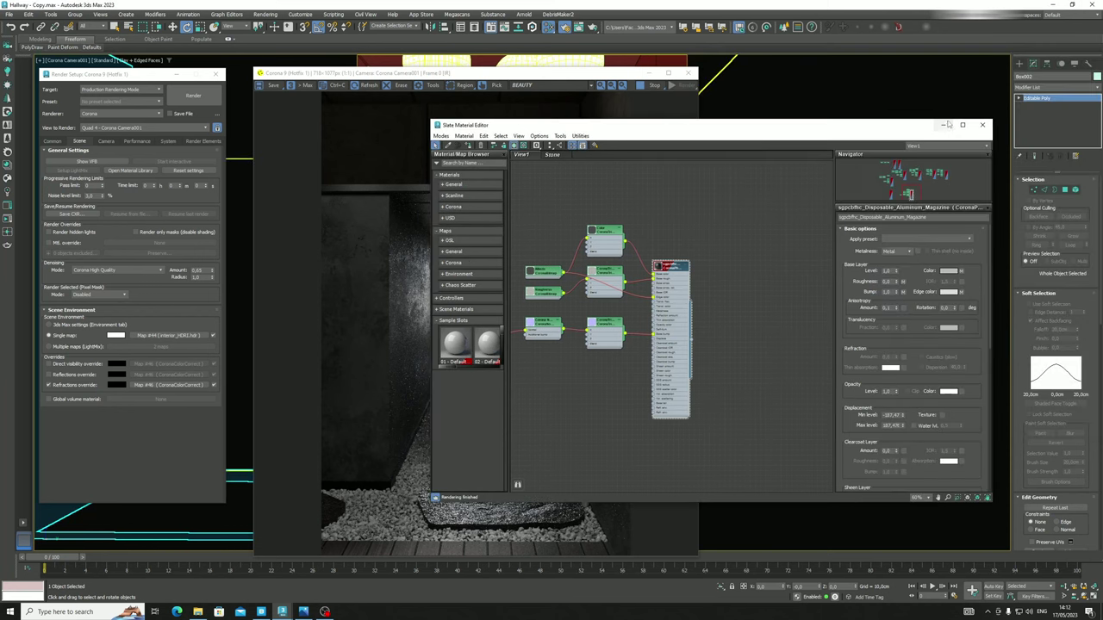
left_click(943, 126)
left_click(1050, 90)
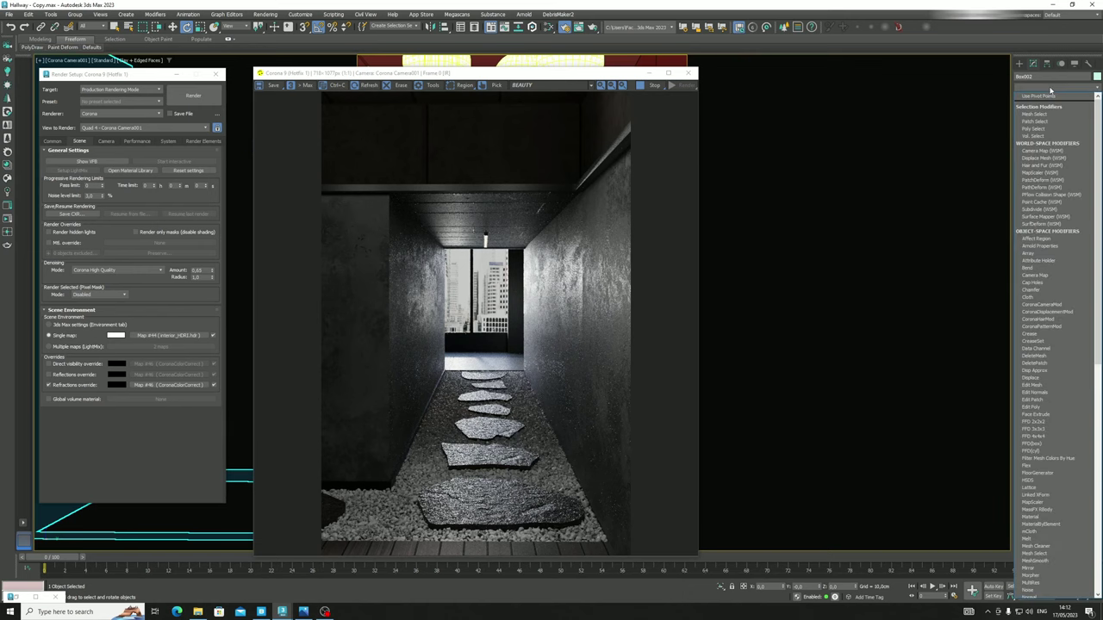
key("u")
key("u")
key("u")
key("u")
key("u")
key("u")
key("Return")
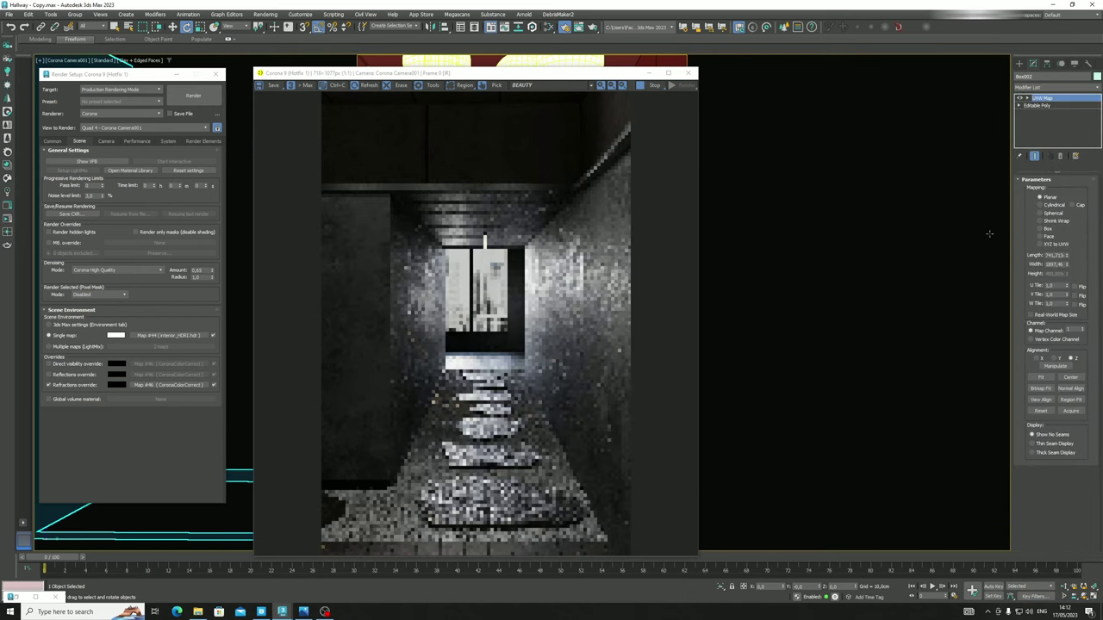
left_click(1039, 228)
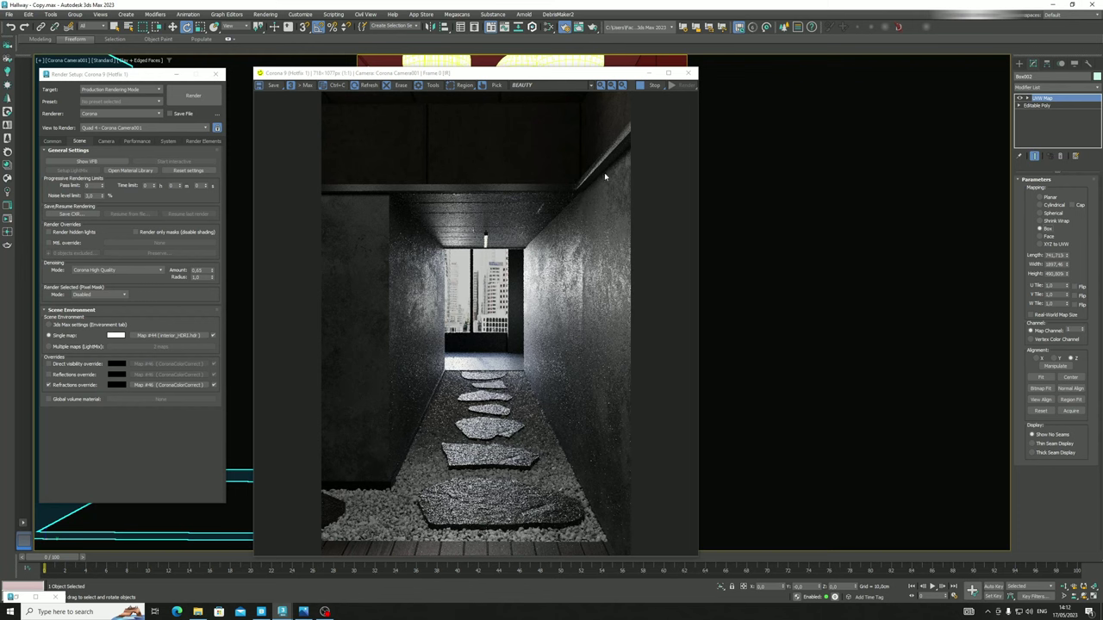
Examine the render of the window frame against the reference image 11.11.png and clear the frame buffer off the viewport
left_click_drag(604, 75, 661, 46)
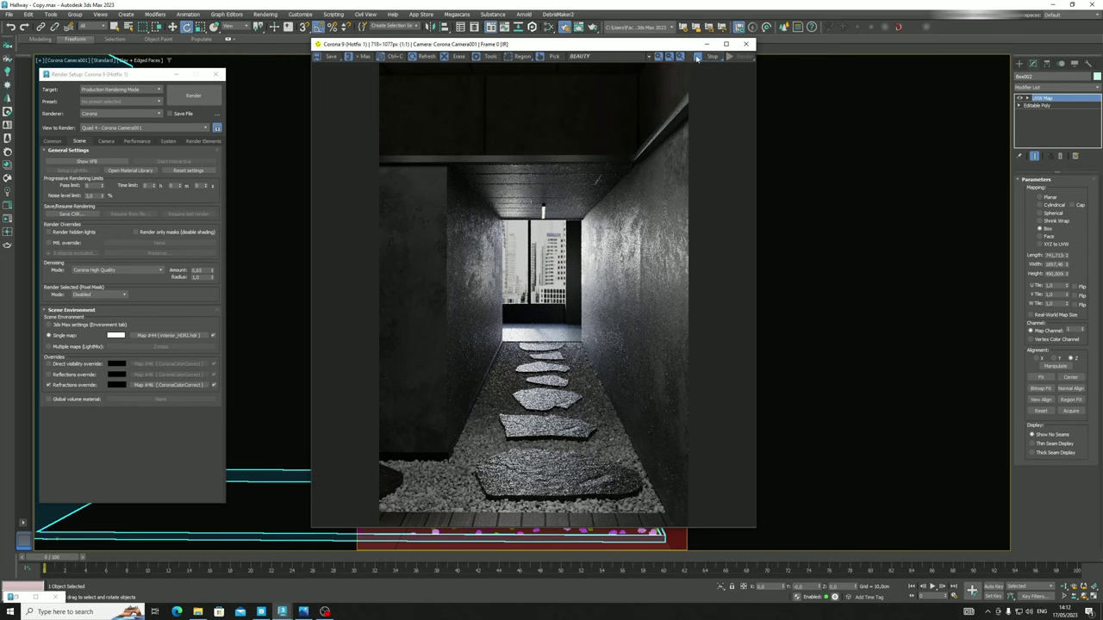
left_click(706, 44)
left_click(304, 612)
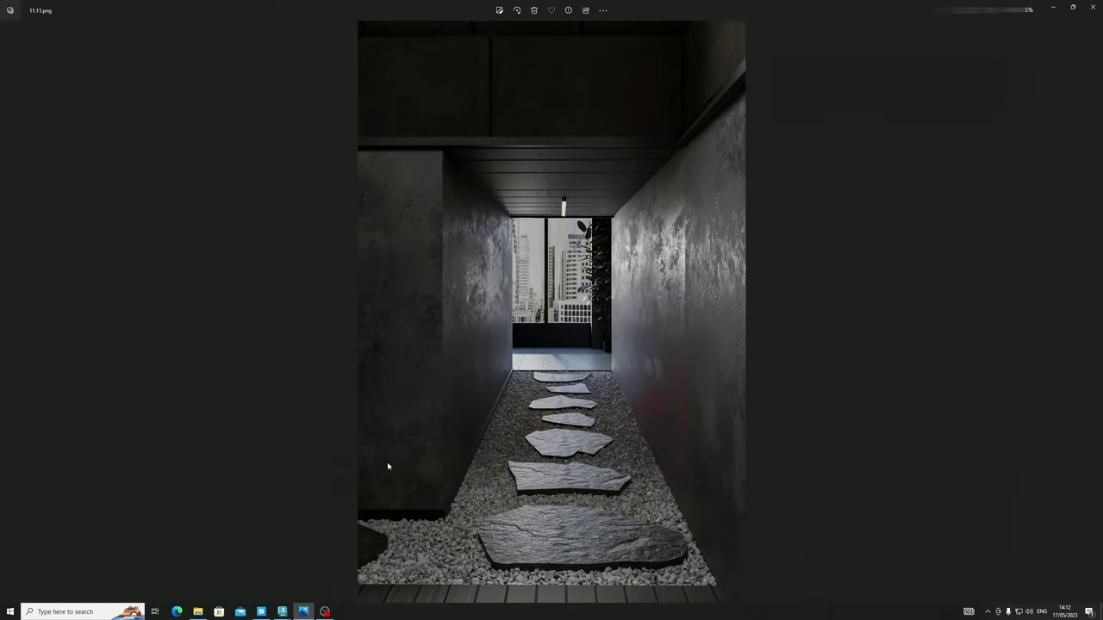
left_click(1053, 7)
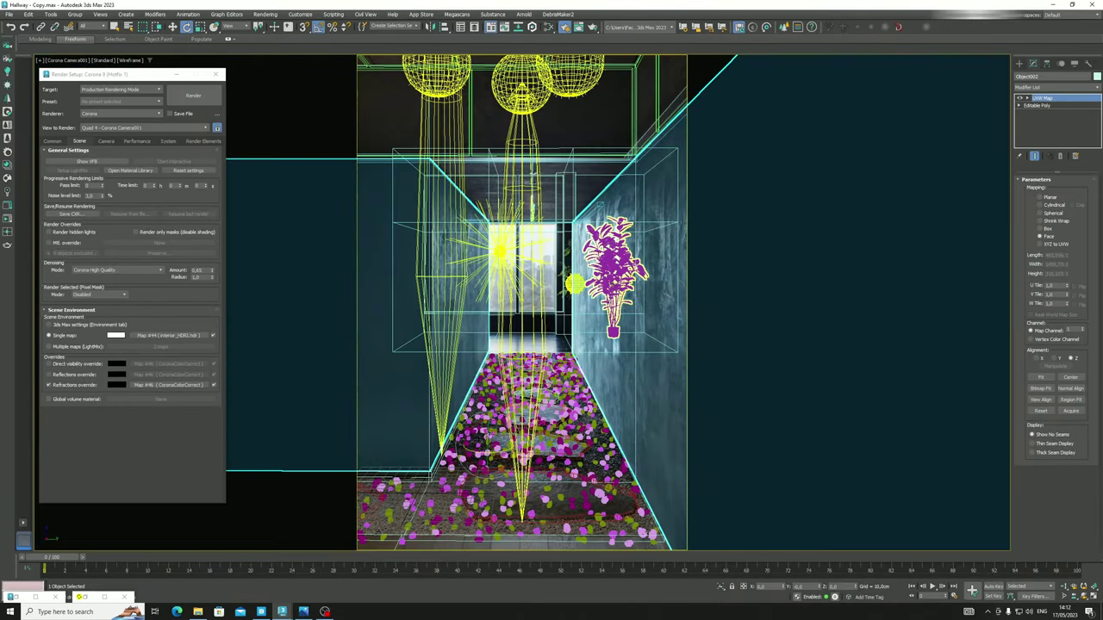
Move the Ficus Robusta plant sideways out of the wall to beside the end window and reopen the Corona frame buffer
left_click(613, 288)
key("F3")
key("w")
left_click_drag(635, 338, 592, 337)
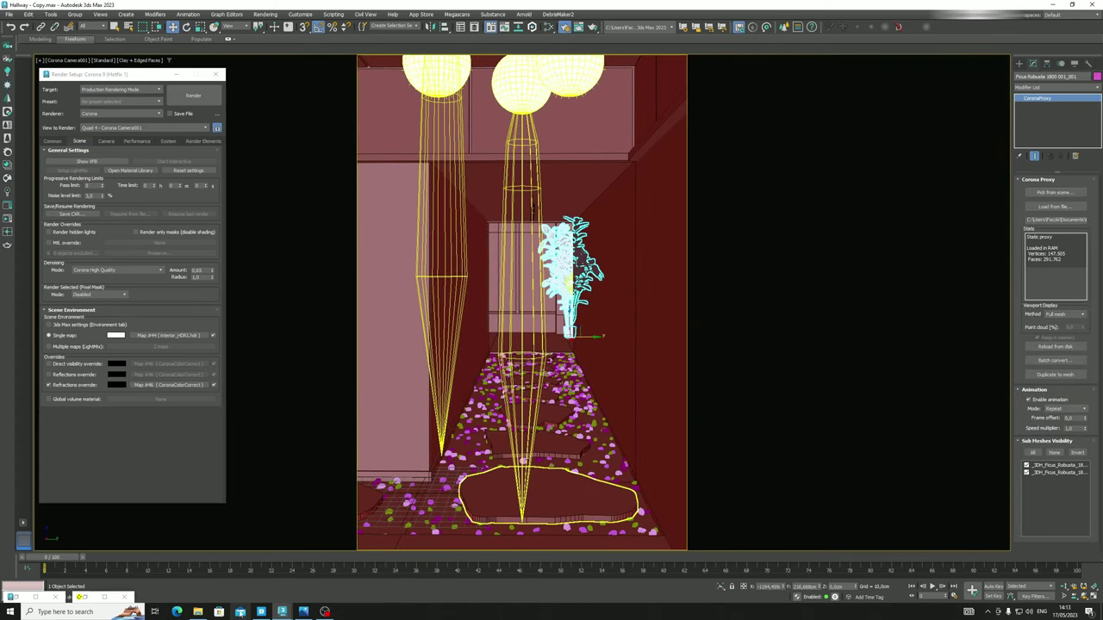
left_click(81, 598)
left_click(86, 598)
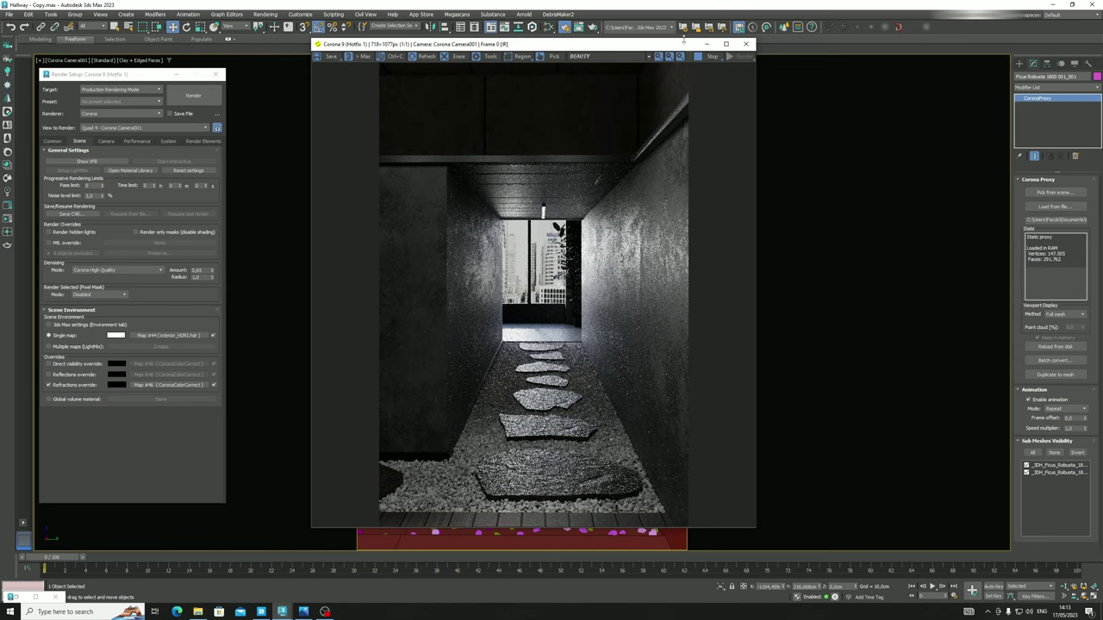
Place the reference image 11.11.png as a tall, narrow window beside the Corona frame buffer and compare it with the render
left_click(304, 612)
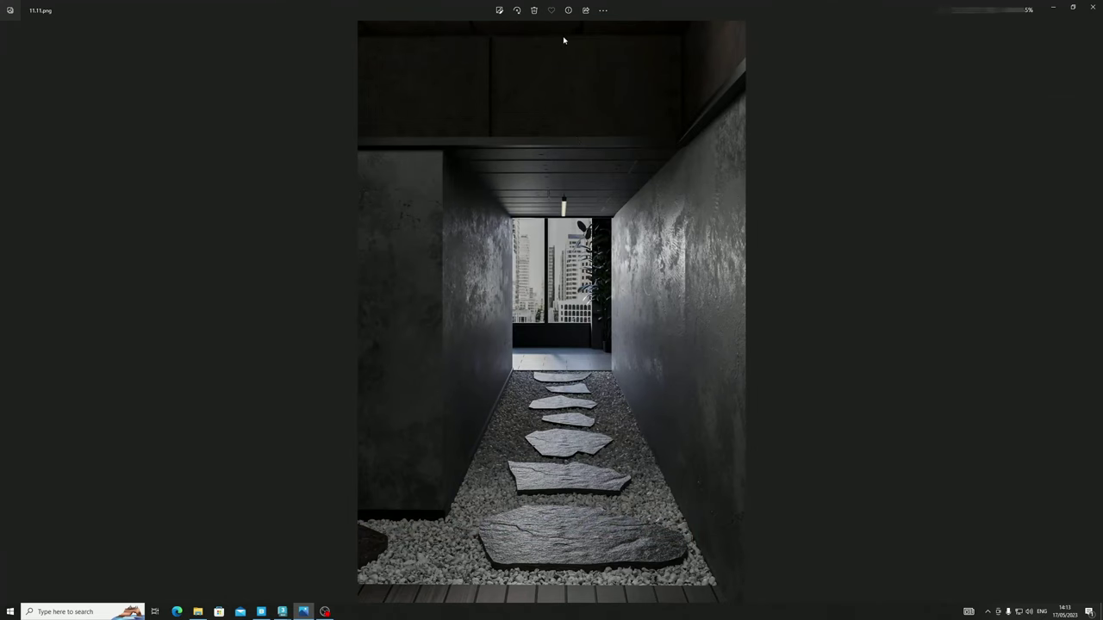
left_click_drag(629, 12, 424, 67)
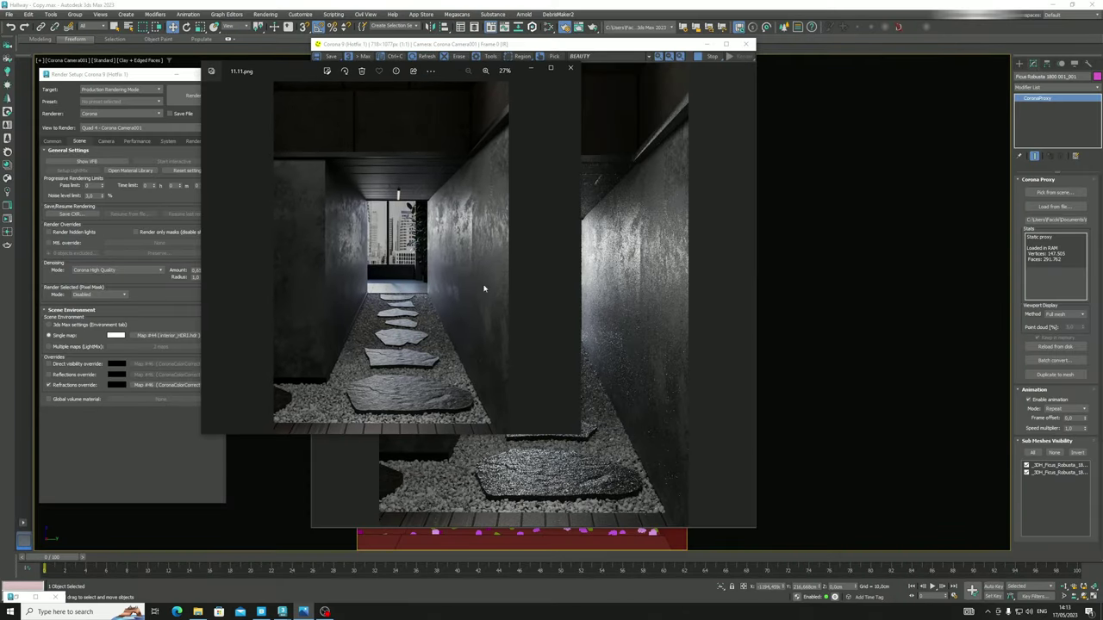
left_click_drag(483, 439, 483, 594)
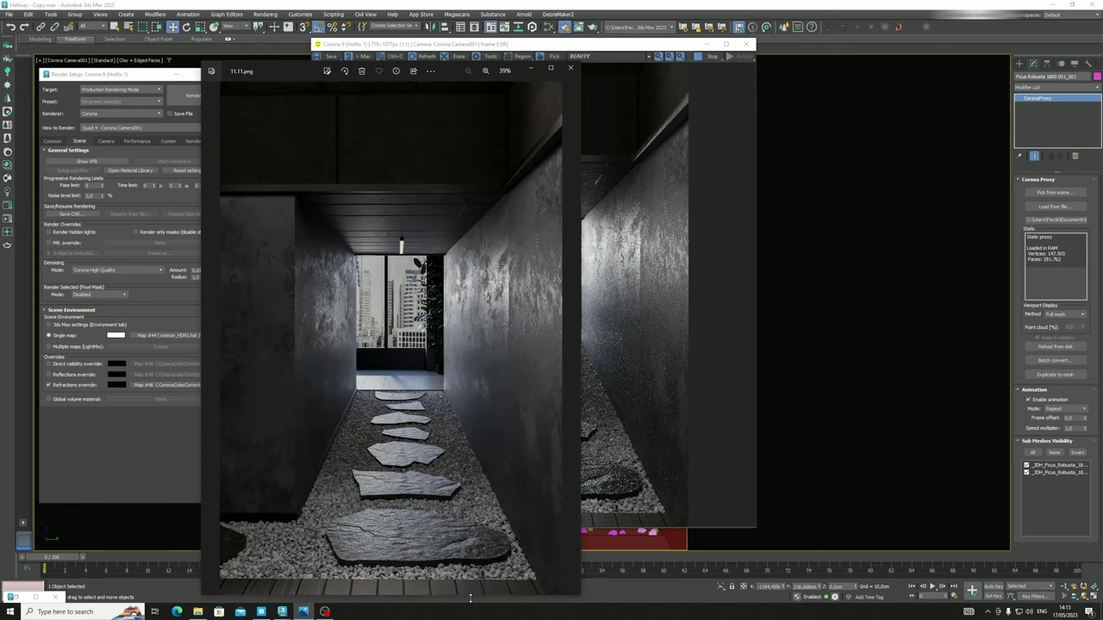
left_click_drag(294, 61, 323, 2)
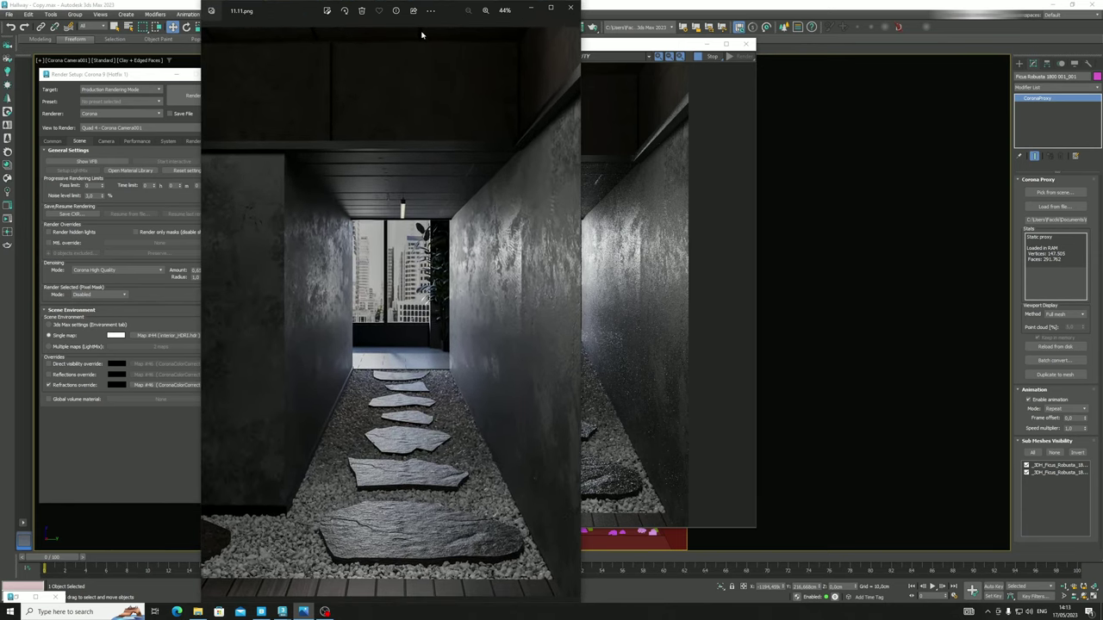
left_click_drag(638, 46, 937, 48)
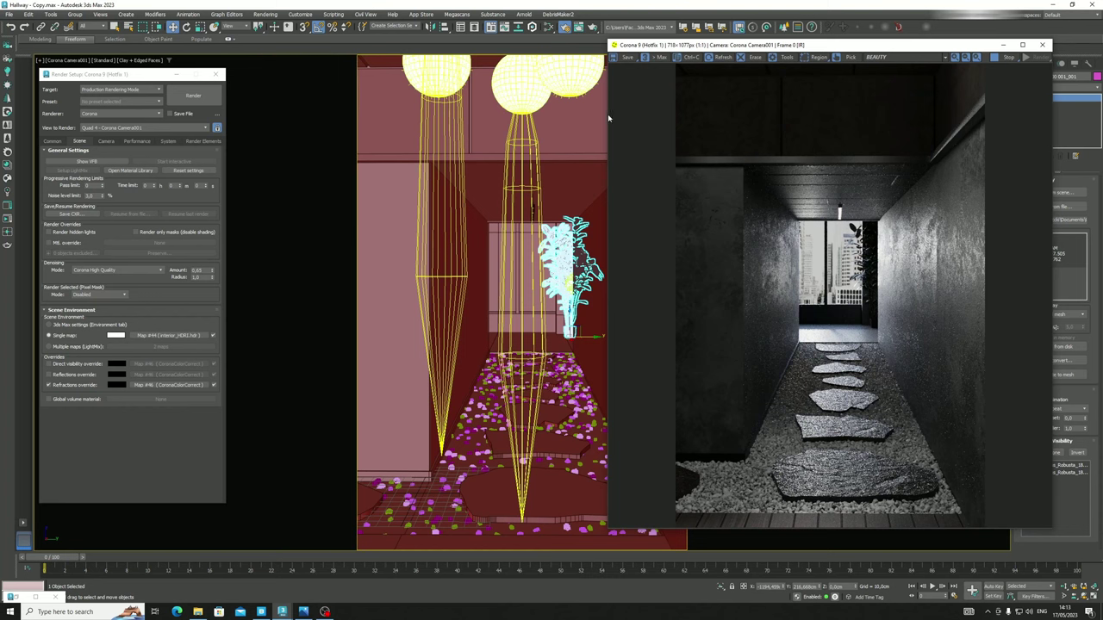
Enlarge the Corona frame buffer to full screen height and compare the render with the reference image 11.11.png
double_click(787, 39)
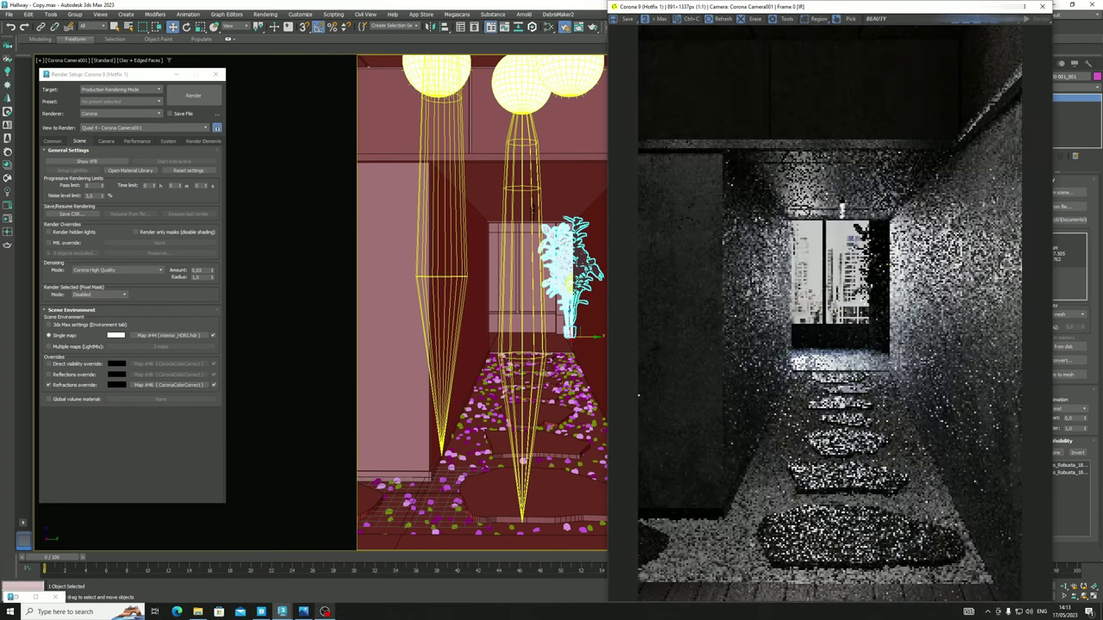
left_click(325, 612)
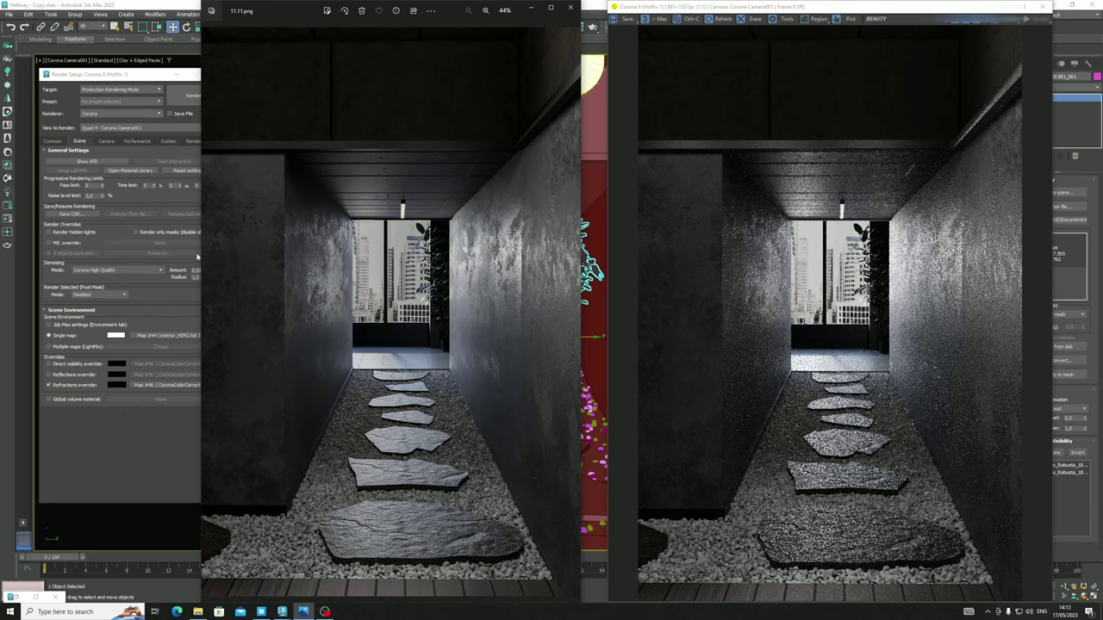
Move Render Setup beside the frame buffer, review its output size, general and denoising settings, and close it
left_click_drag(117, 76, 545, 116)
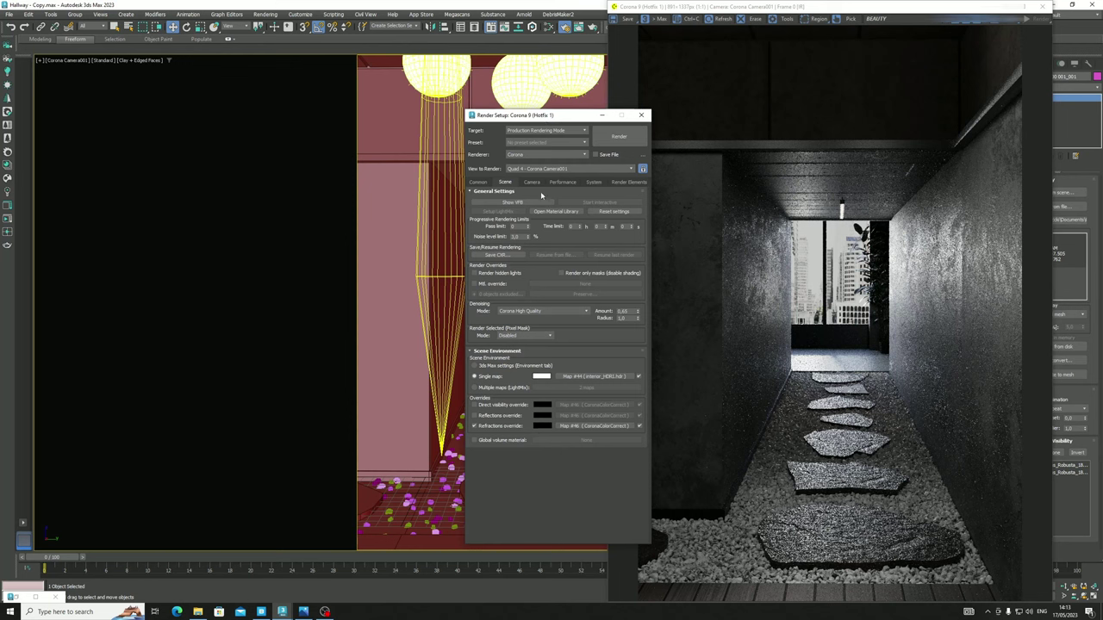
left_click(534, 181)
left_click(506, 183)
left_click(482, 182)
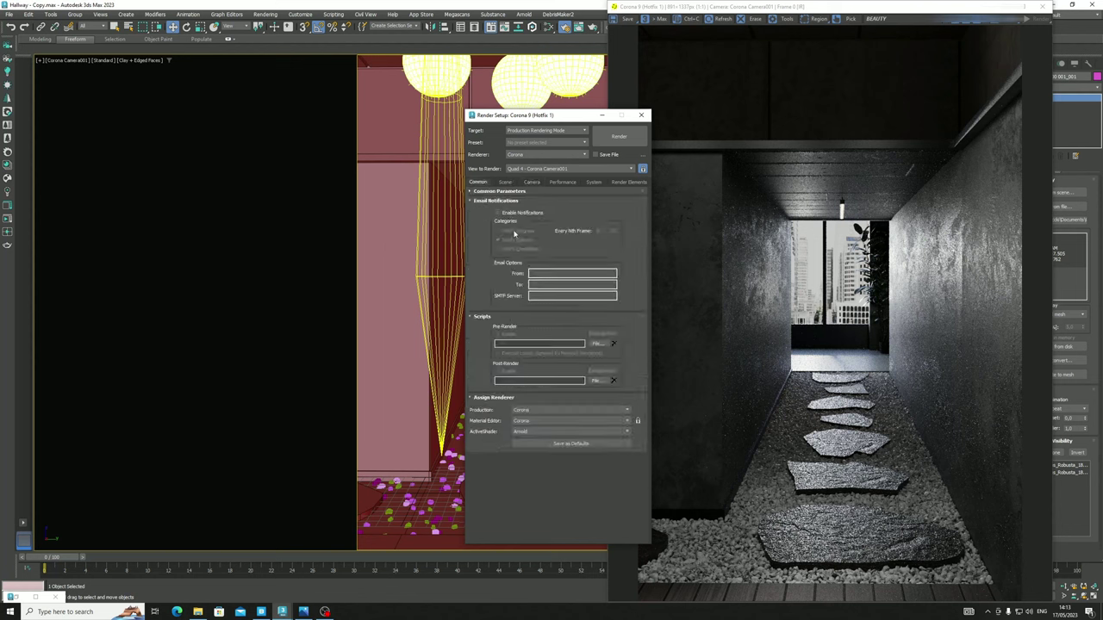
left_click(495, 190)
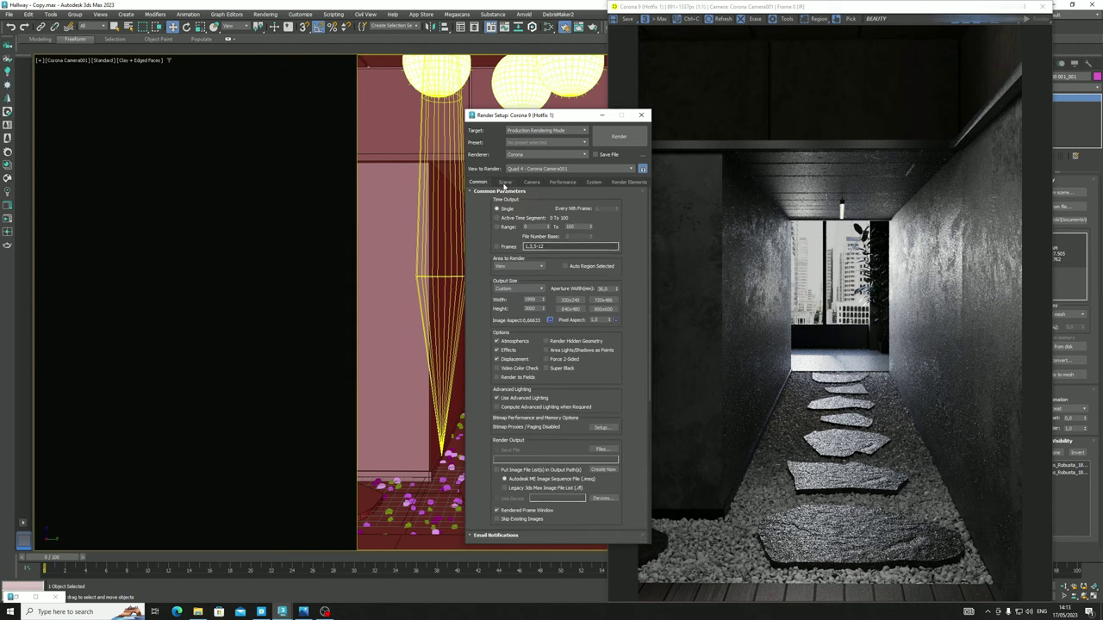
left_click(505, 183)
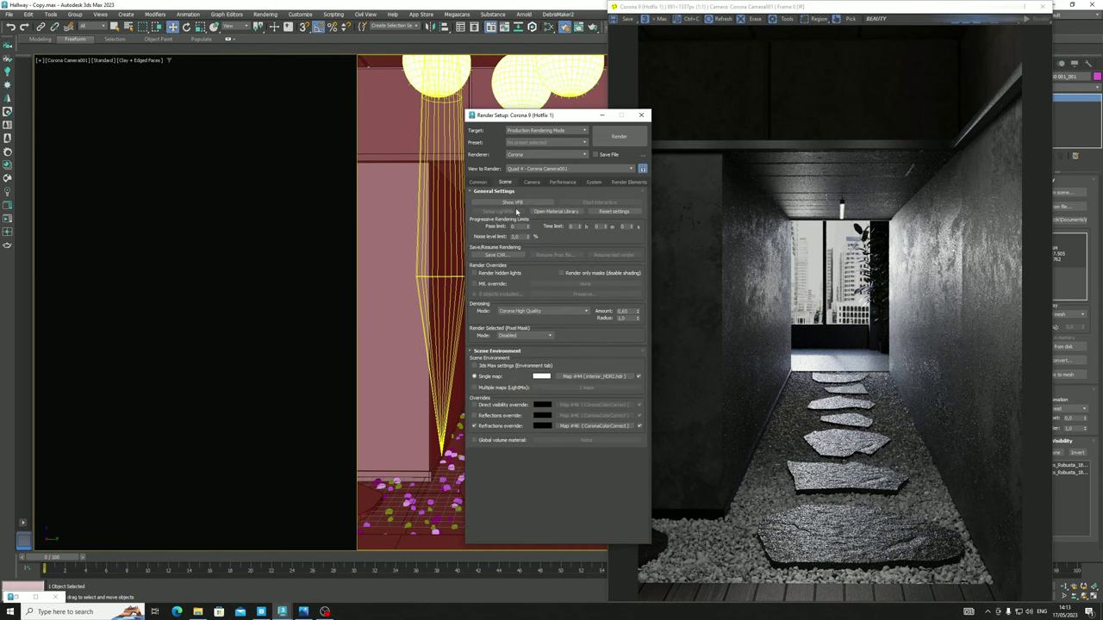
left_click(521, 311)
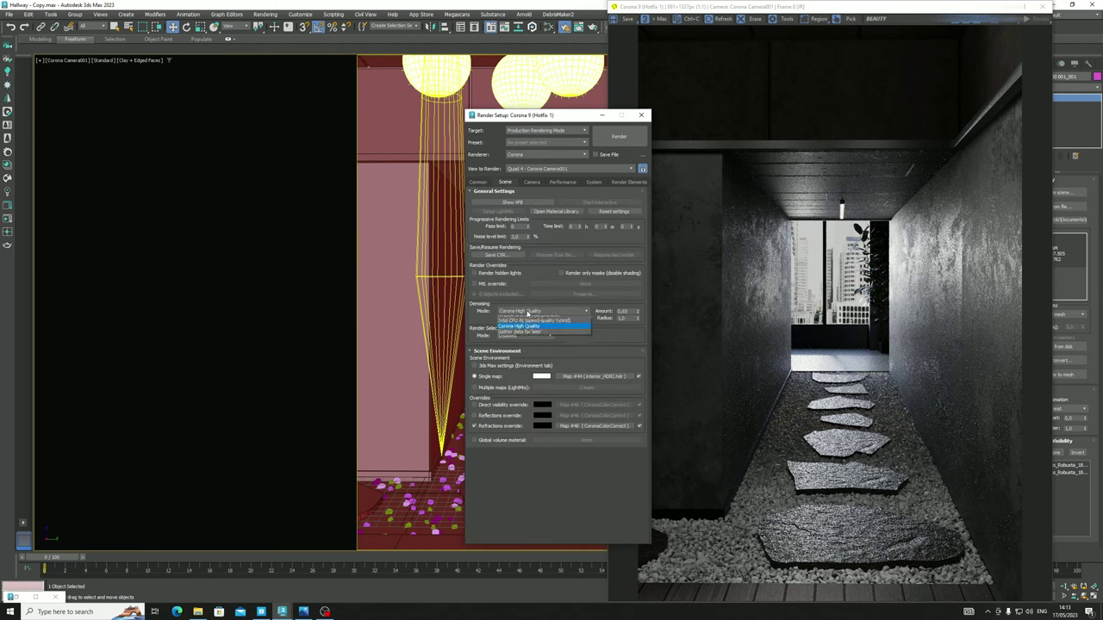
left_click(527, 318)
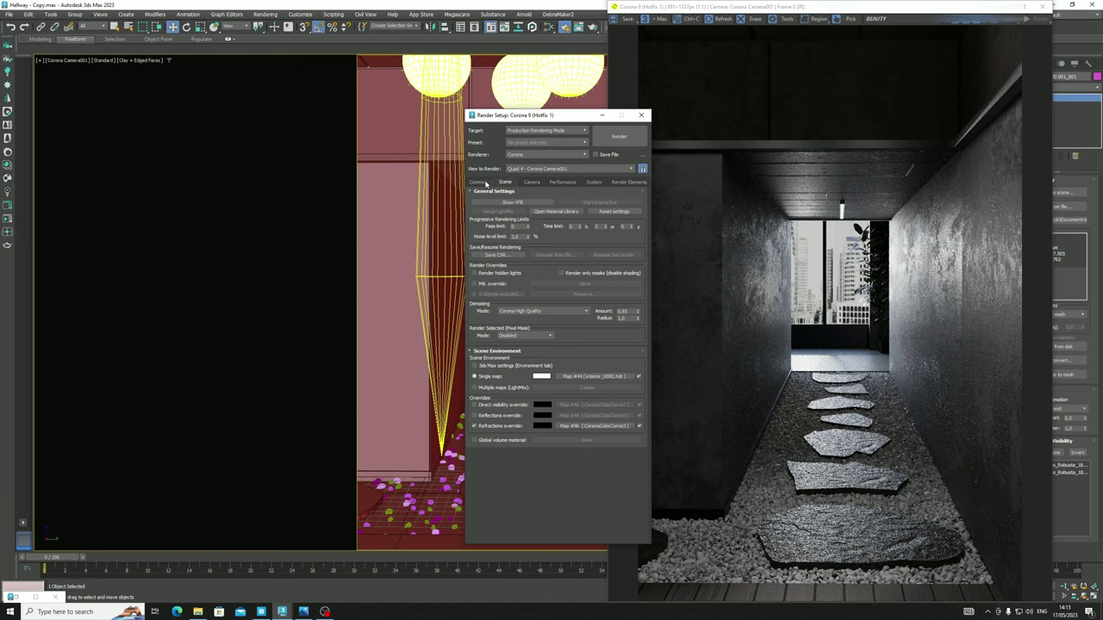
left_click(476, 183)
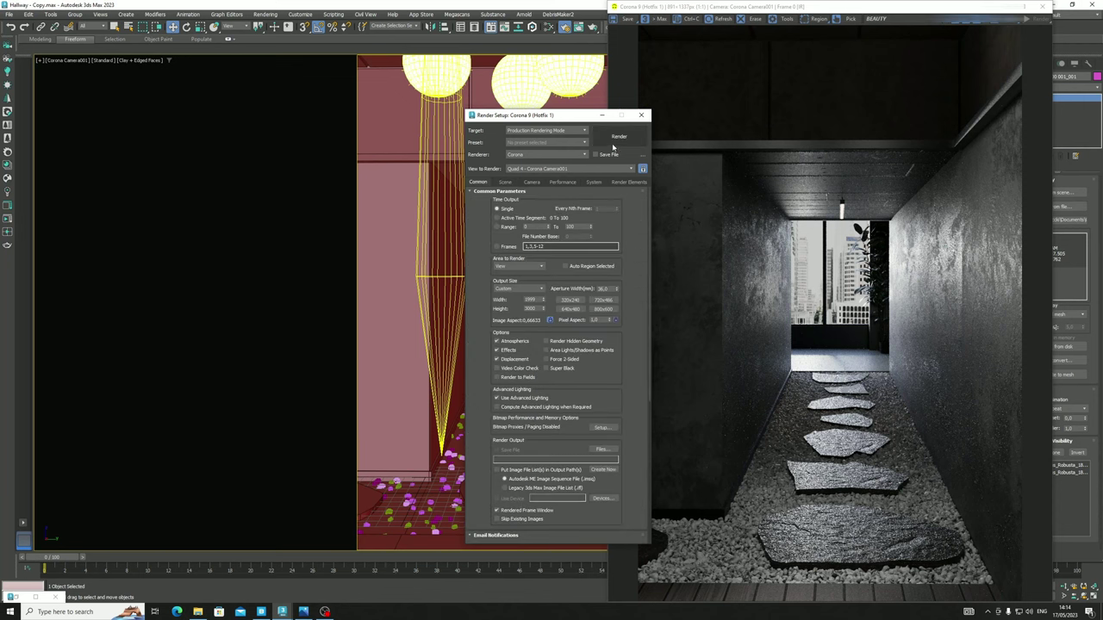
left_click(641, 115)
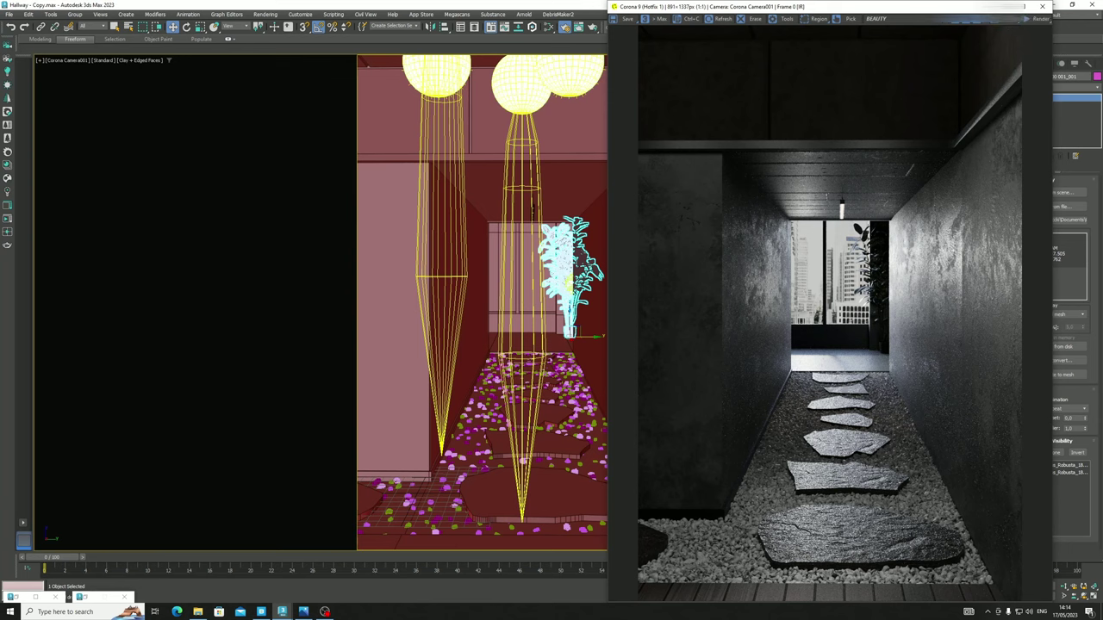
Launch Adobe Photoshop for post-processing the render
key("super")
type("pho")
key("Return")
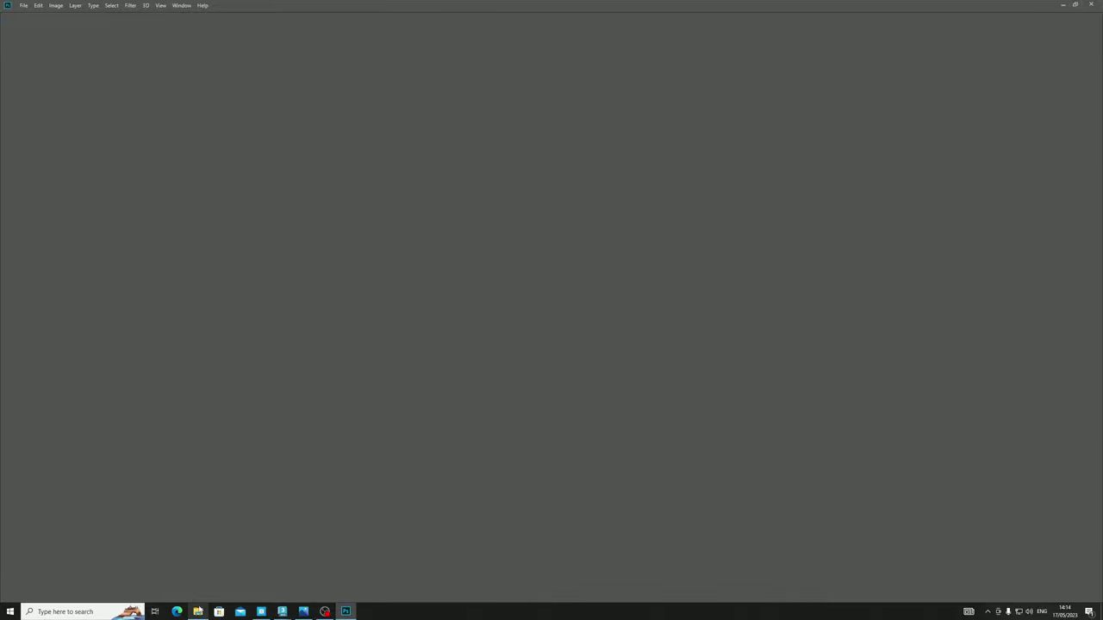
left_click(197, 612)
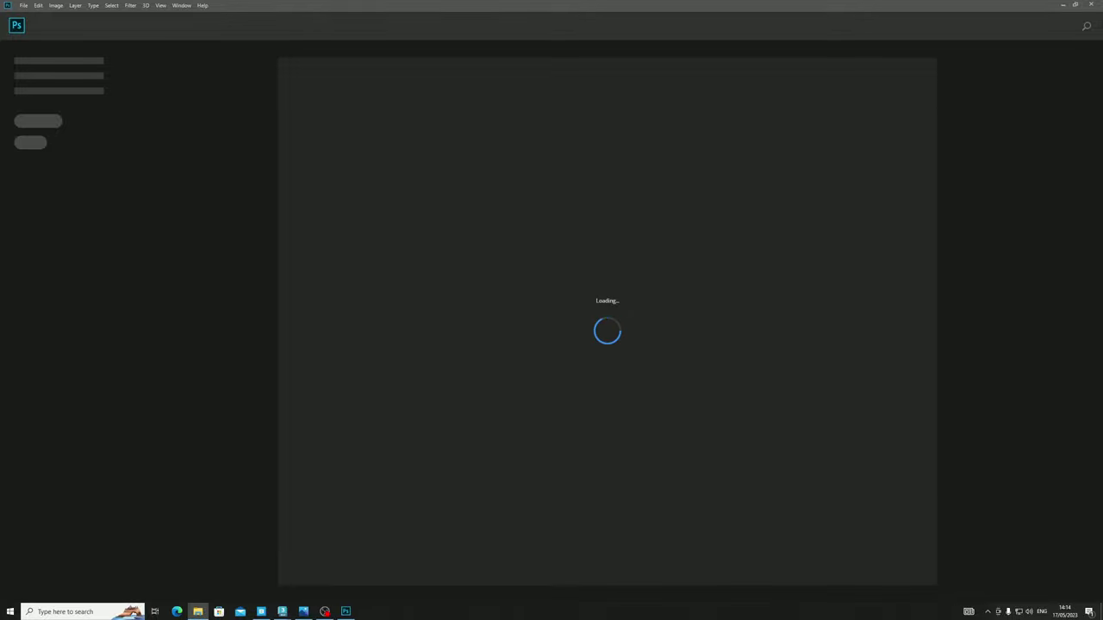
Open the rendered image 11 from the Modern House folder on the desktop
left_click(25, 5)
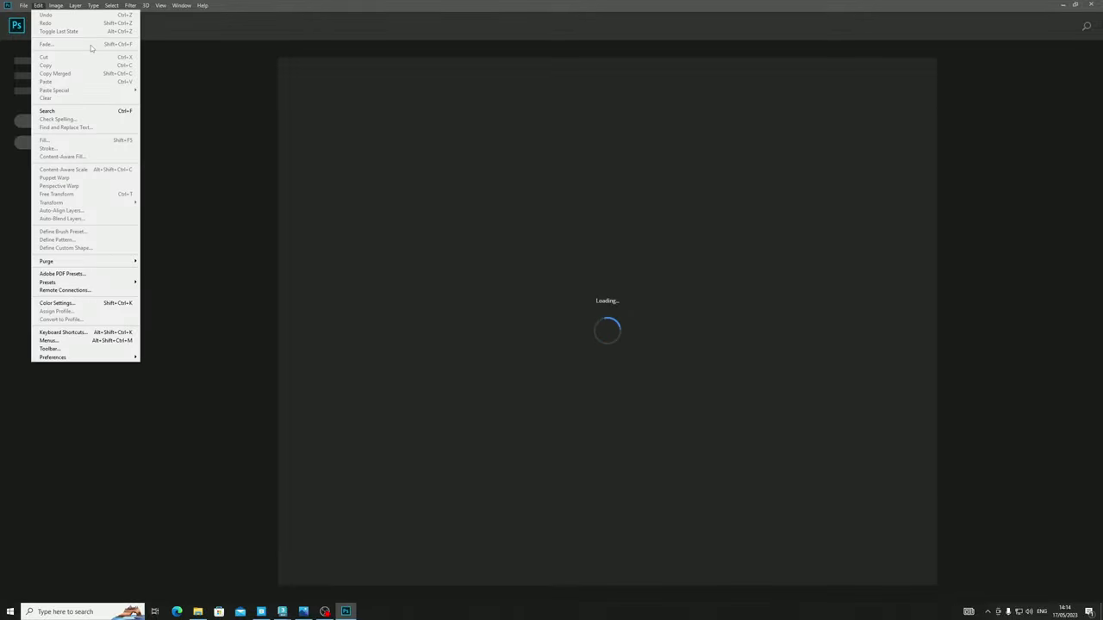
left_click(36, 23)
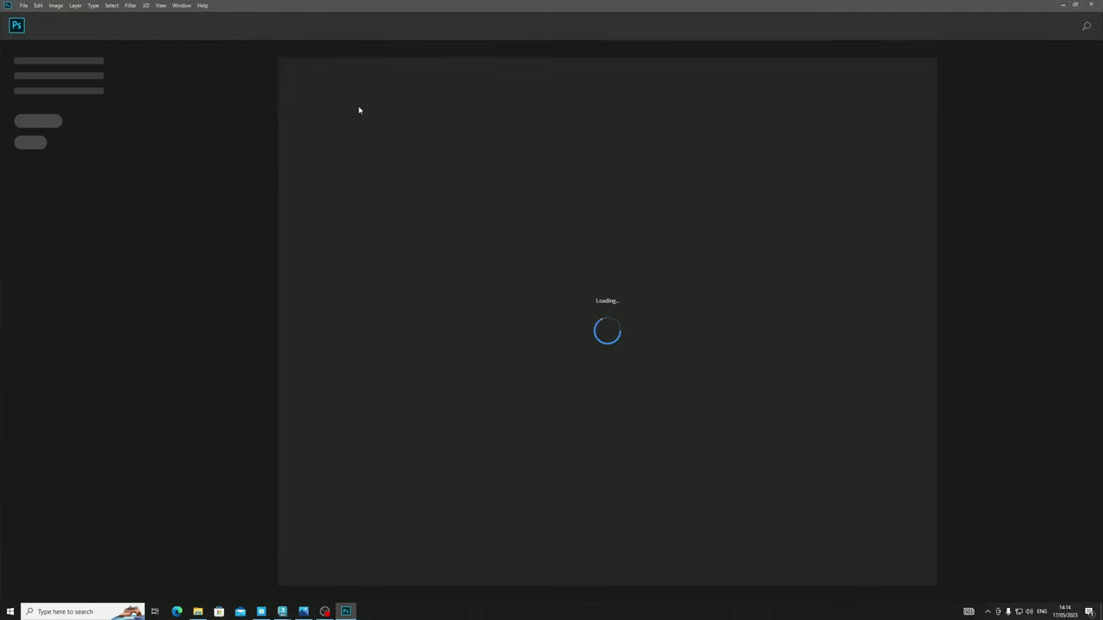
key("ctrl+o")
left_click(485, 73)
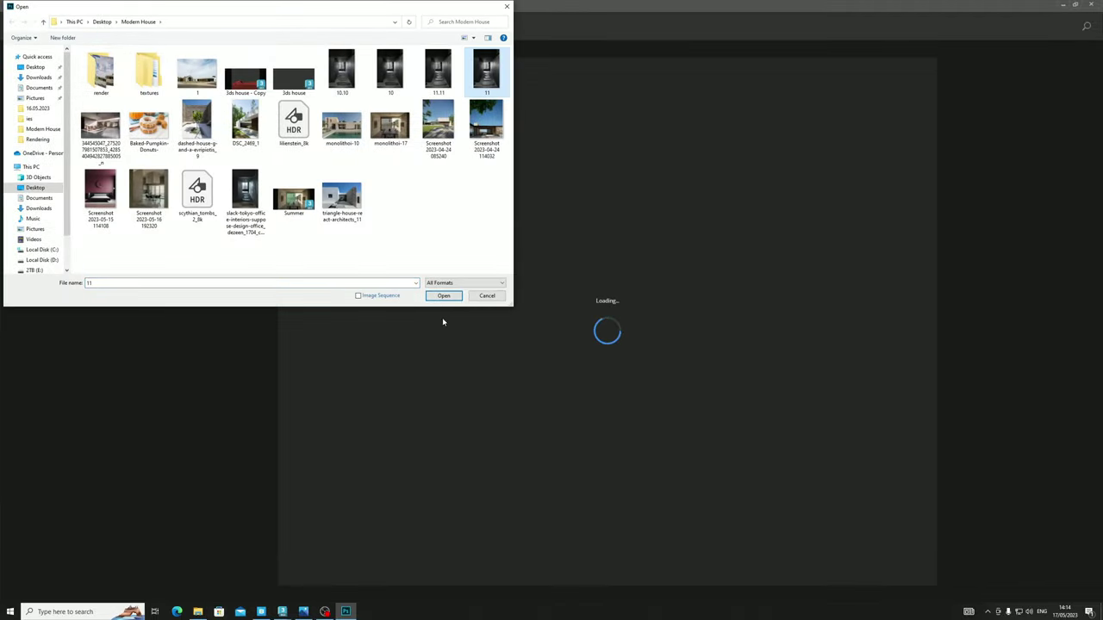
left_click(443, 295)
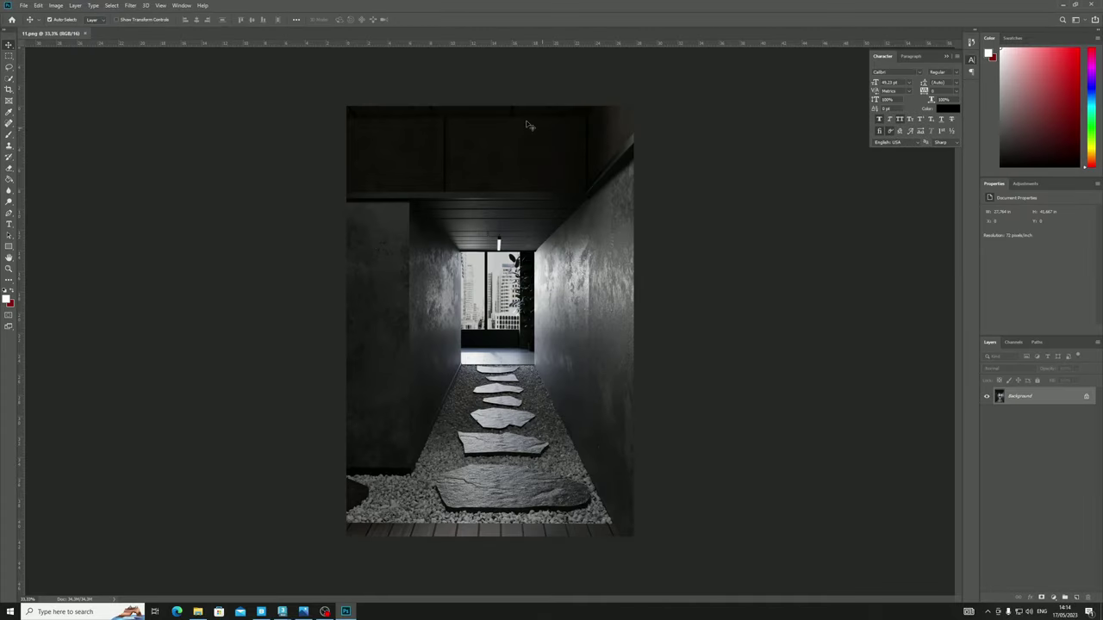
Start the Camera Raw Filter on 11.png and move its window so the whole preview and all settings are visible
left_click(131, 5)
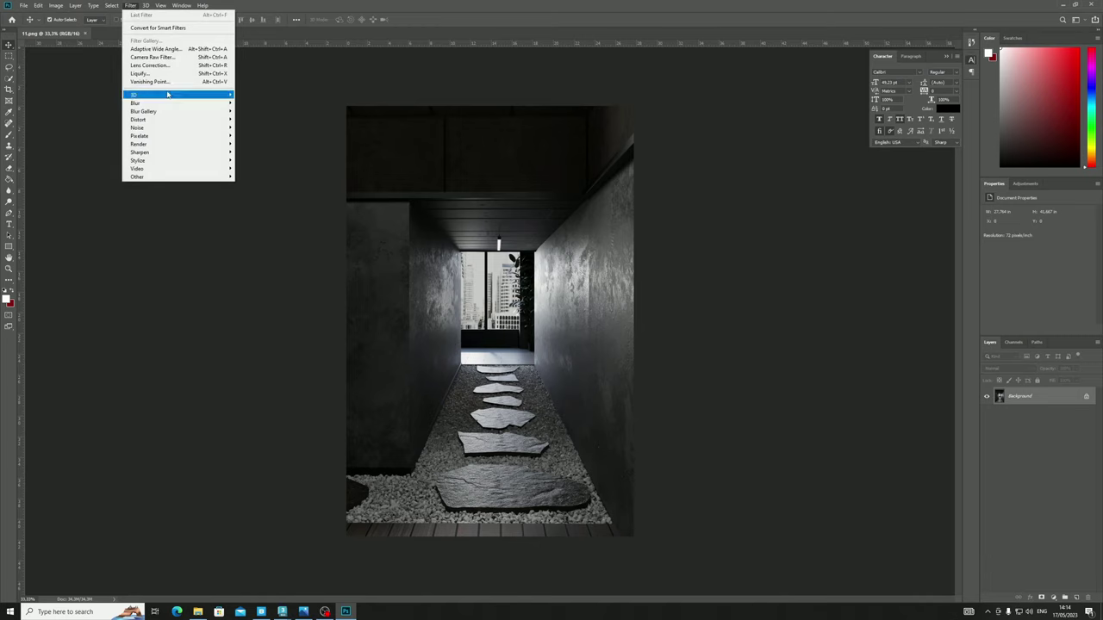
left_click(163, 54)
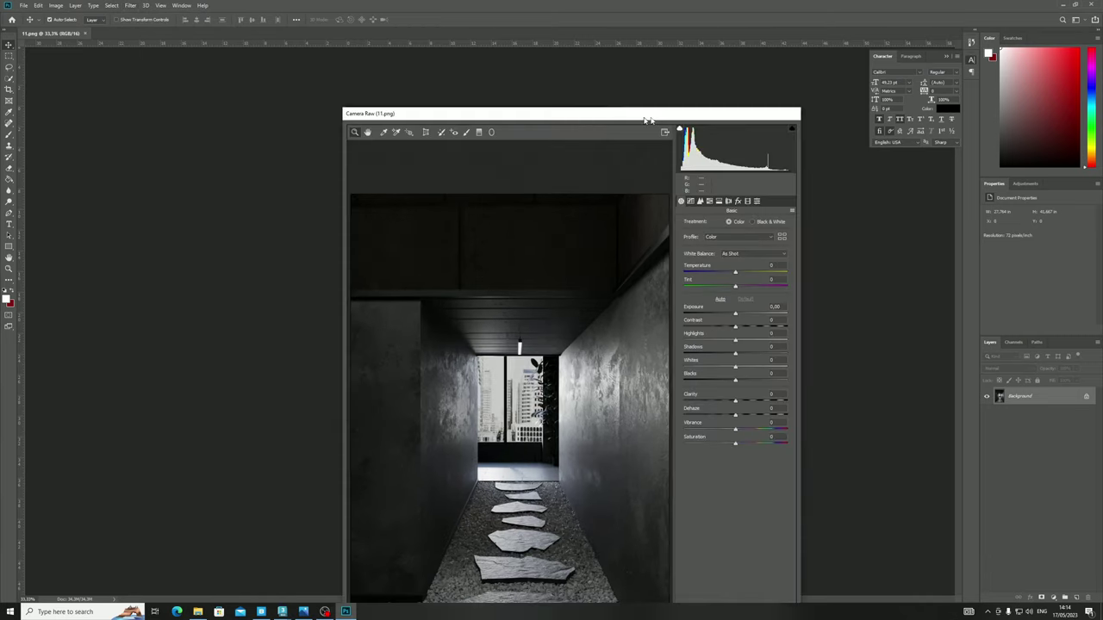
left_click_drag(636, 112, 334, 25)
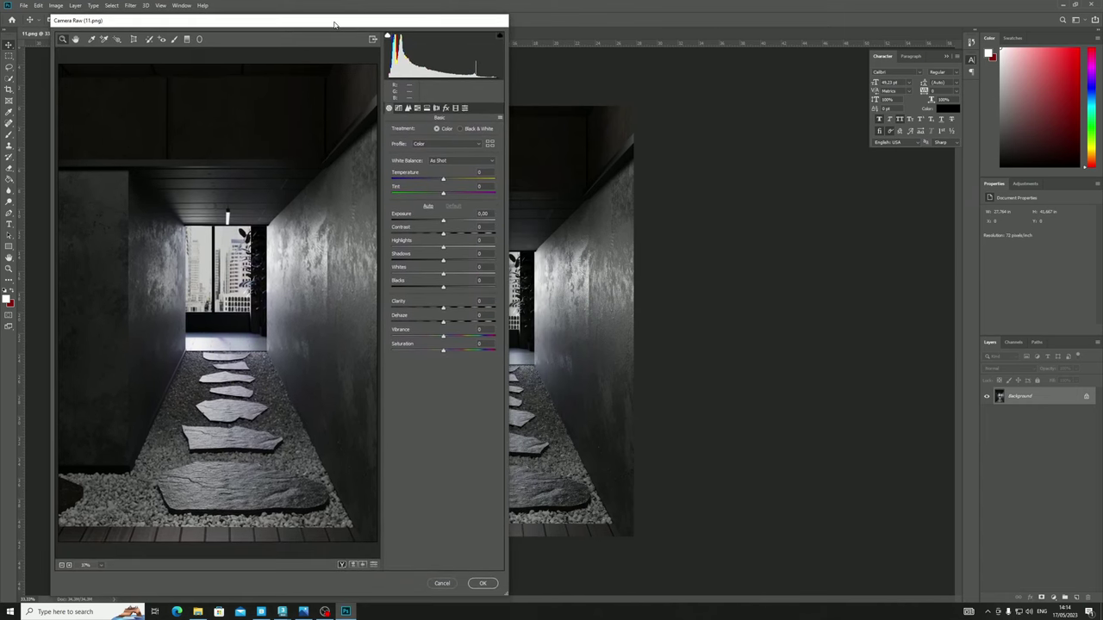
Apply the automatic tone adjustments, reset Exposure to 0, reduce Shadows to +40 and open the Clarity value for editing
left_click(428, 207)
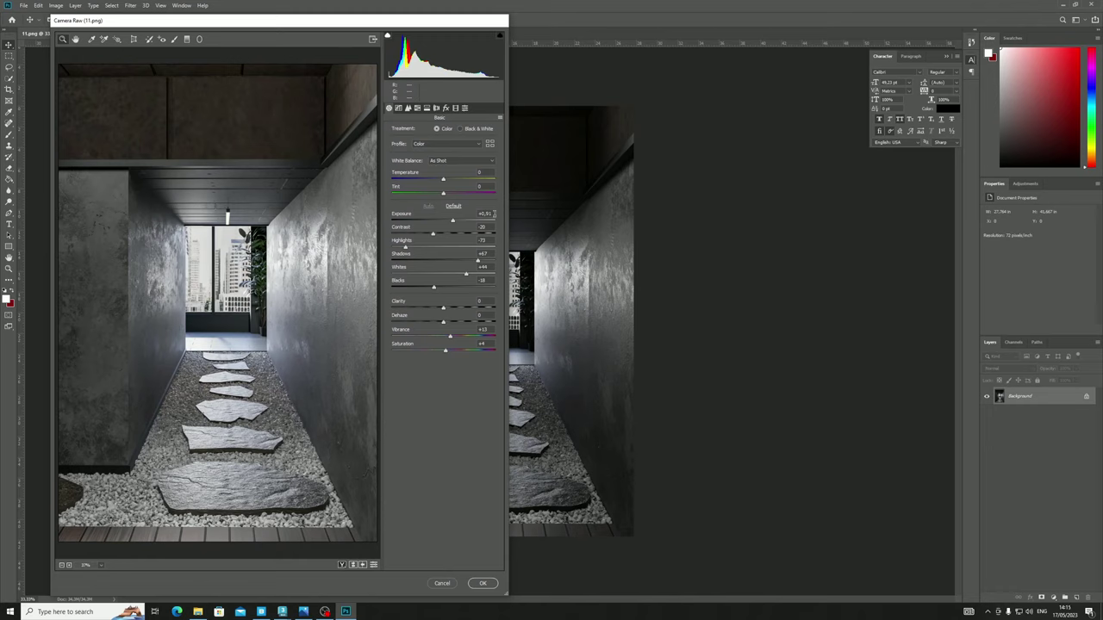
left_click(451, 220)
double_click(451, 221)
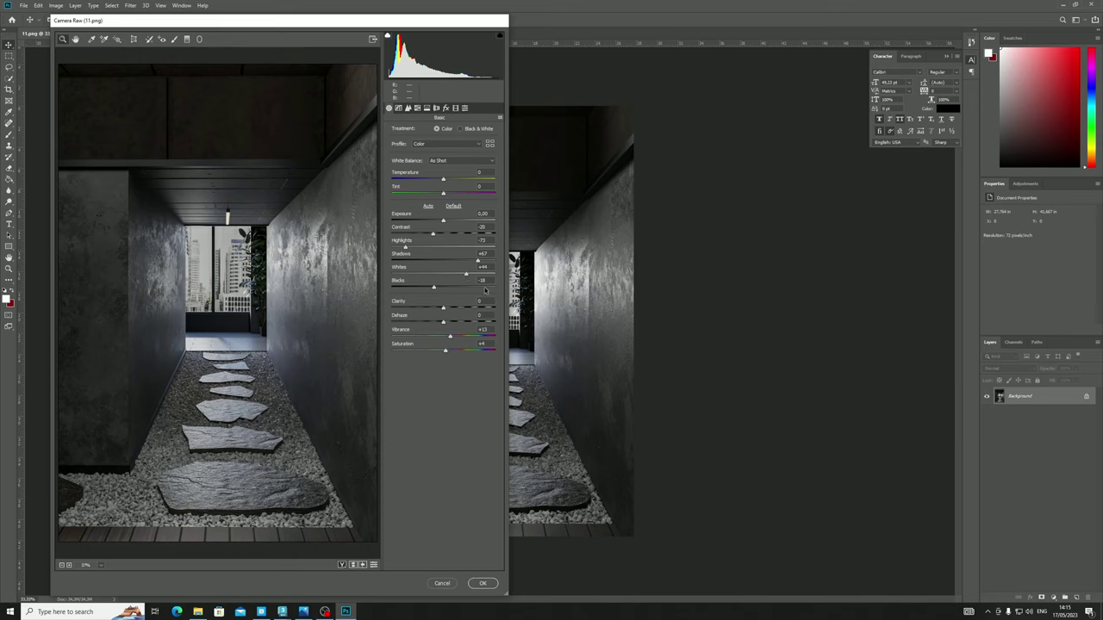
left_click_drag(478, 260, 465, 264)
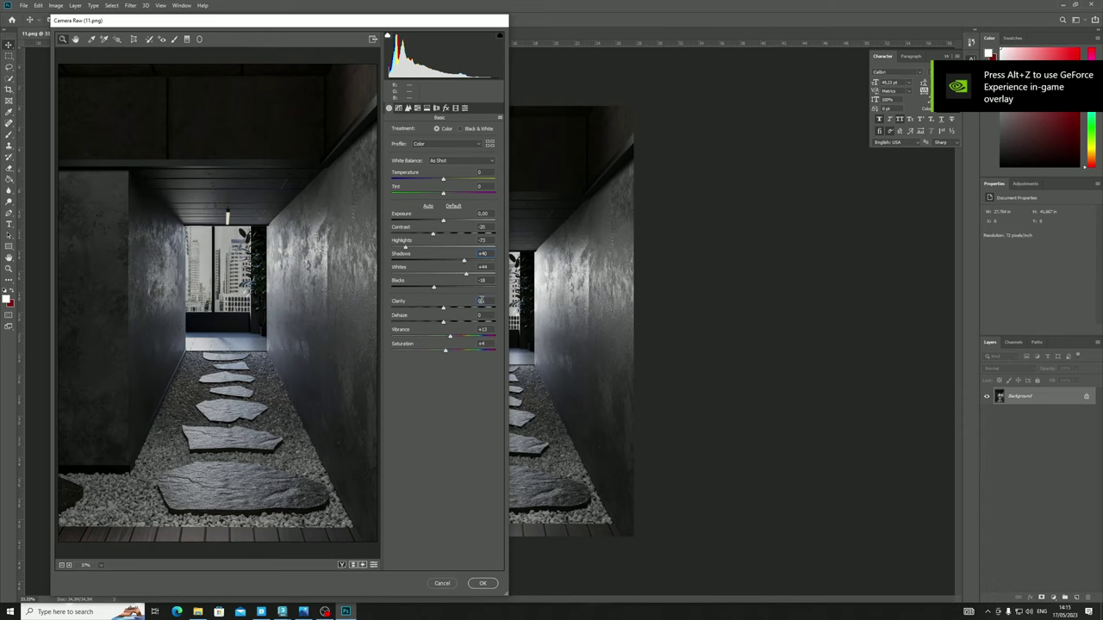
double_click(484, 301)
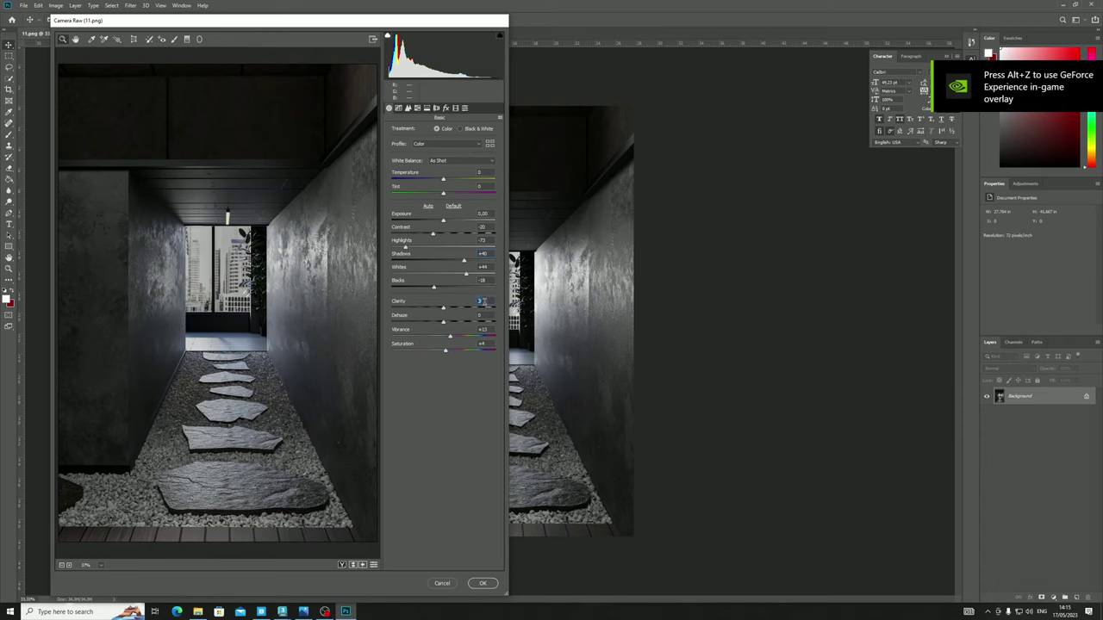